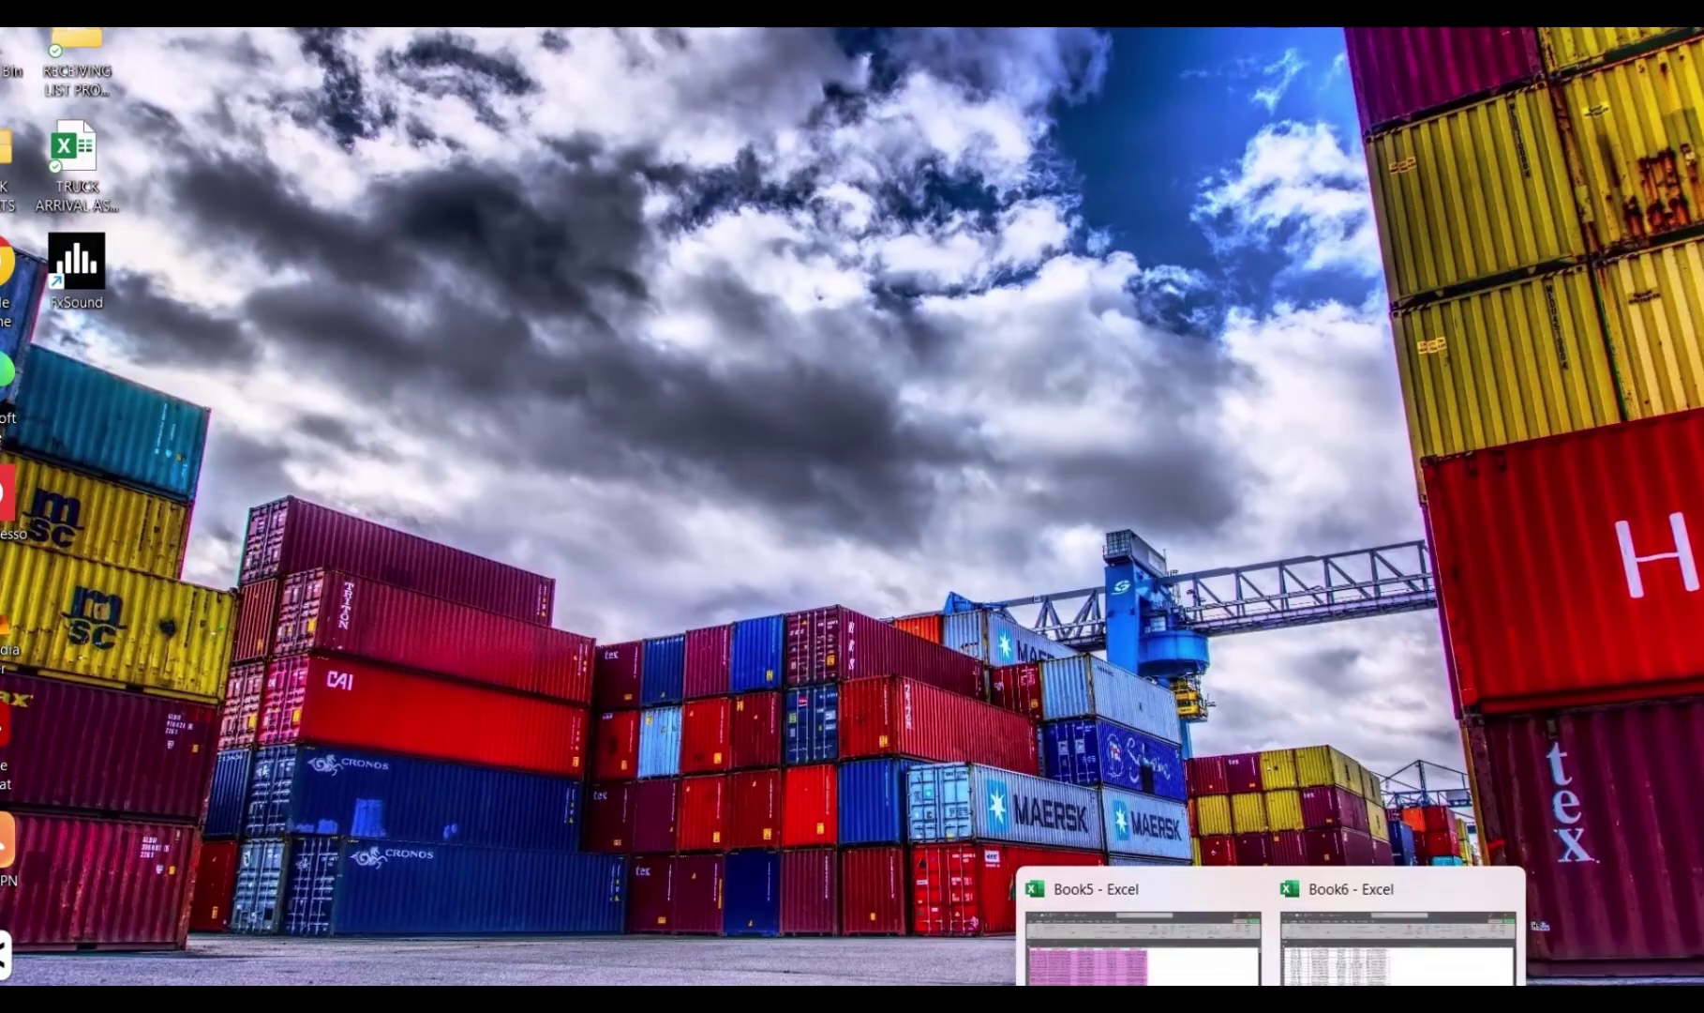
Arrange the Book5 and Book6 workbooks side by side, with Book6 in the right half of the screen
mouse_move(1142, 947)
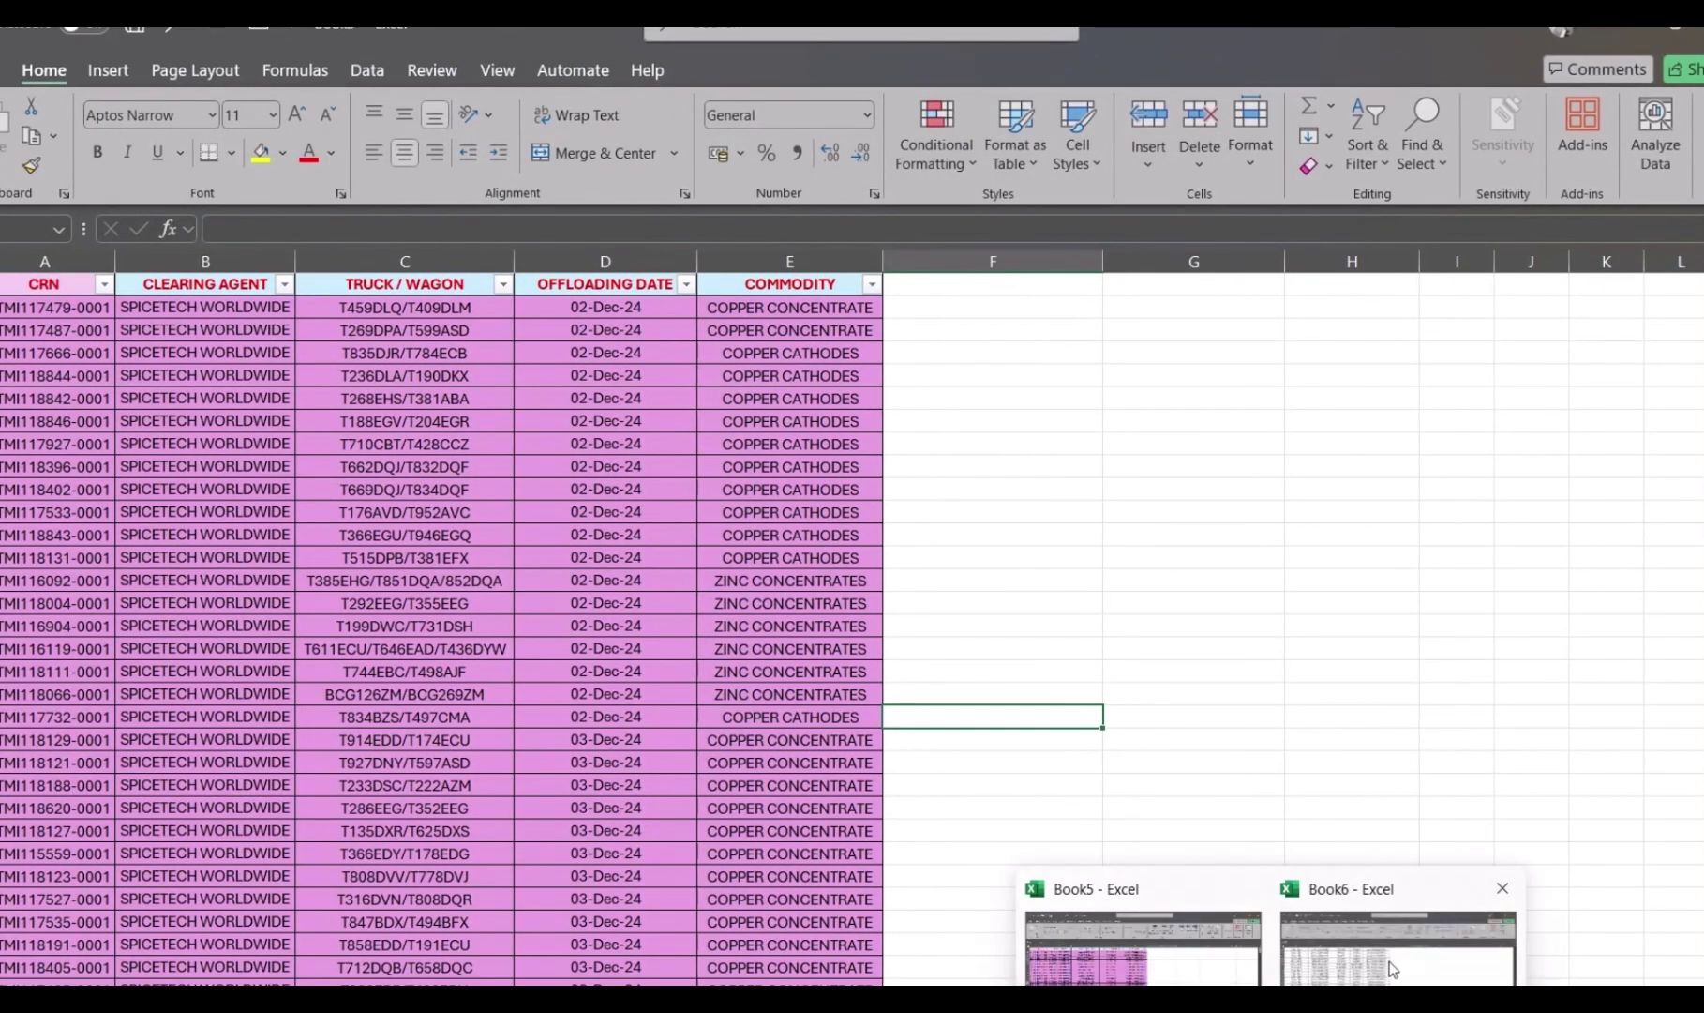
left_click(1392, 966)
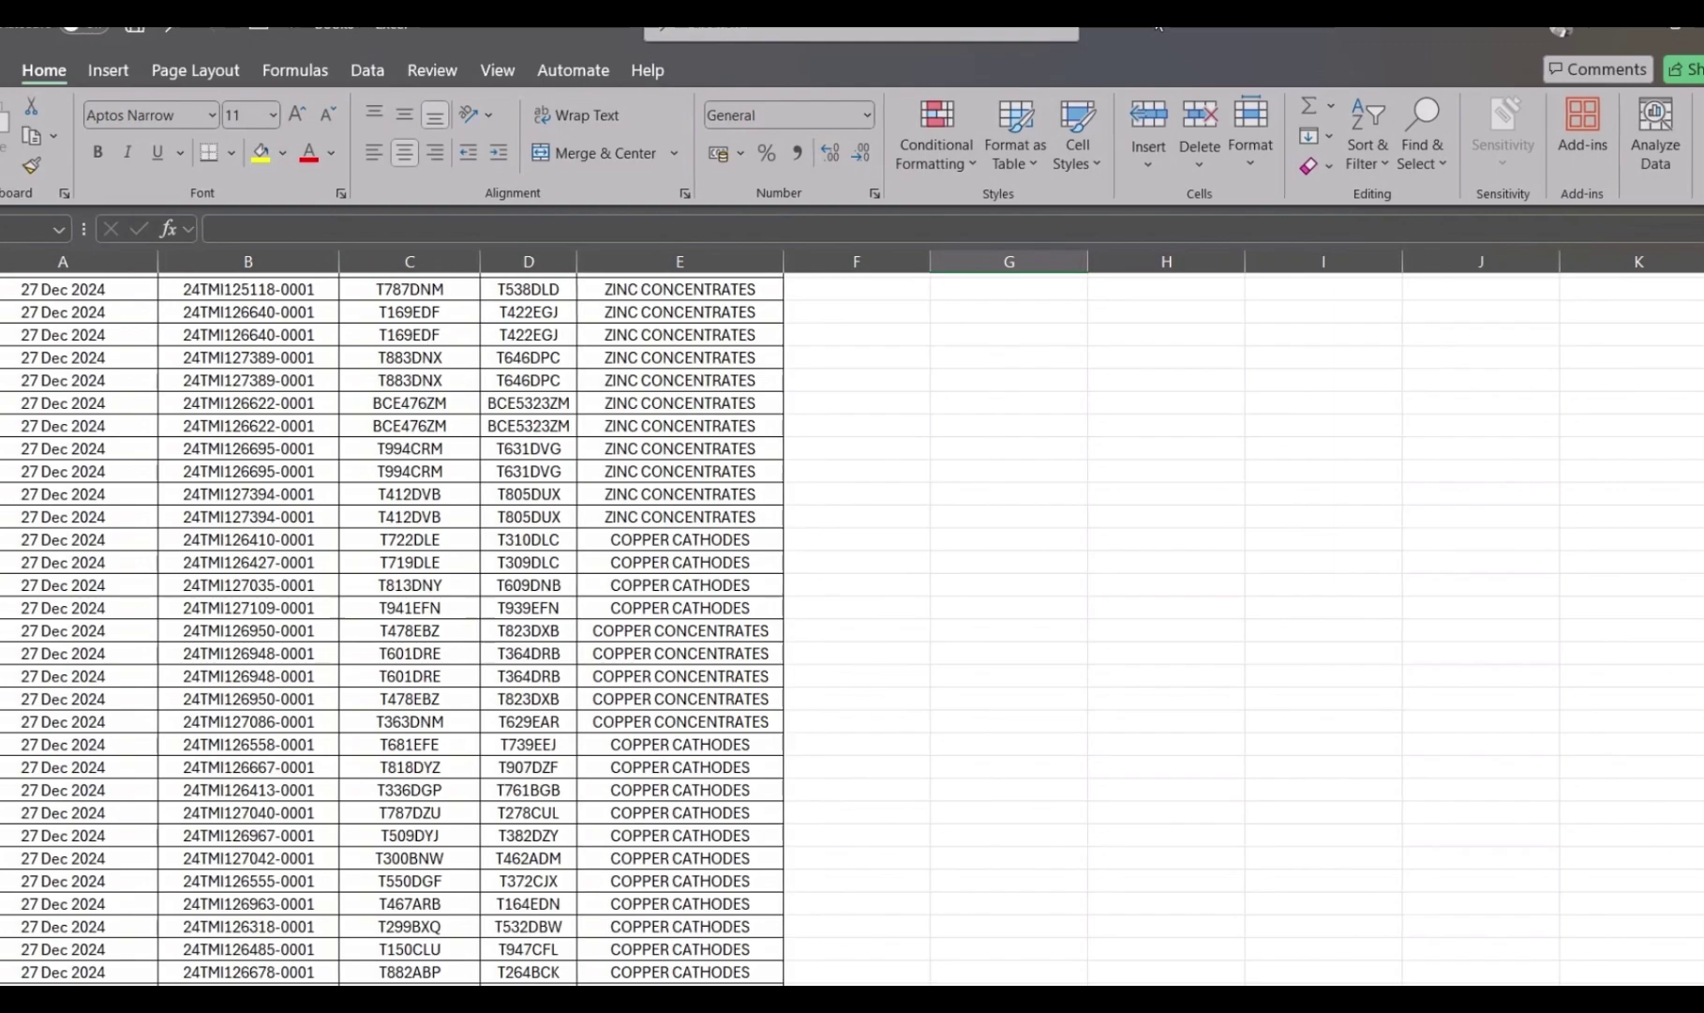
key("super+Right")
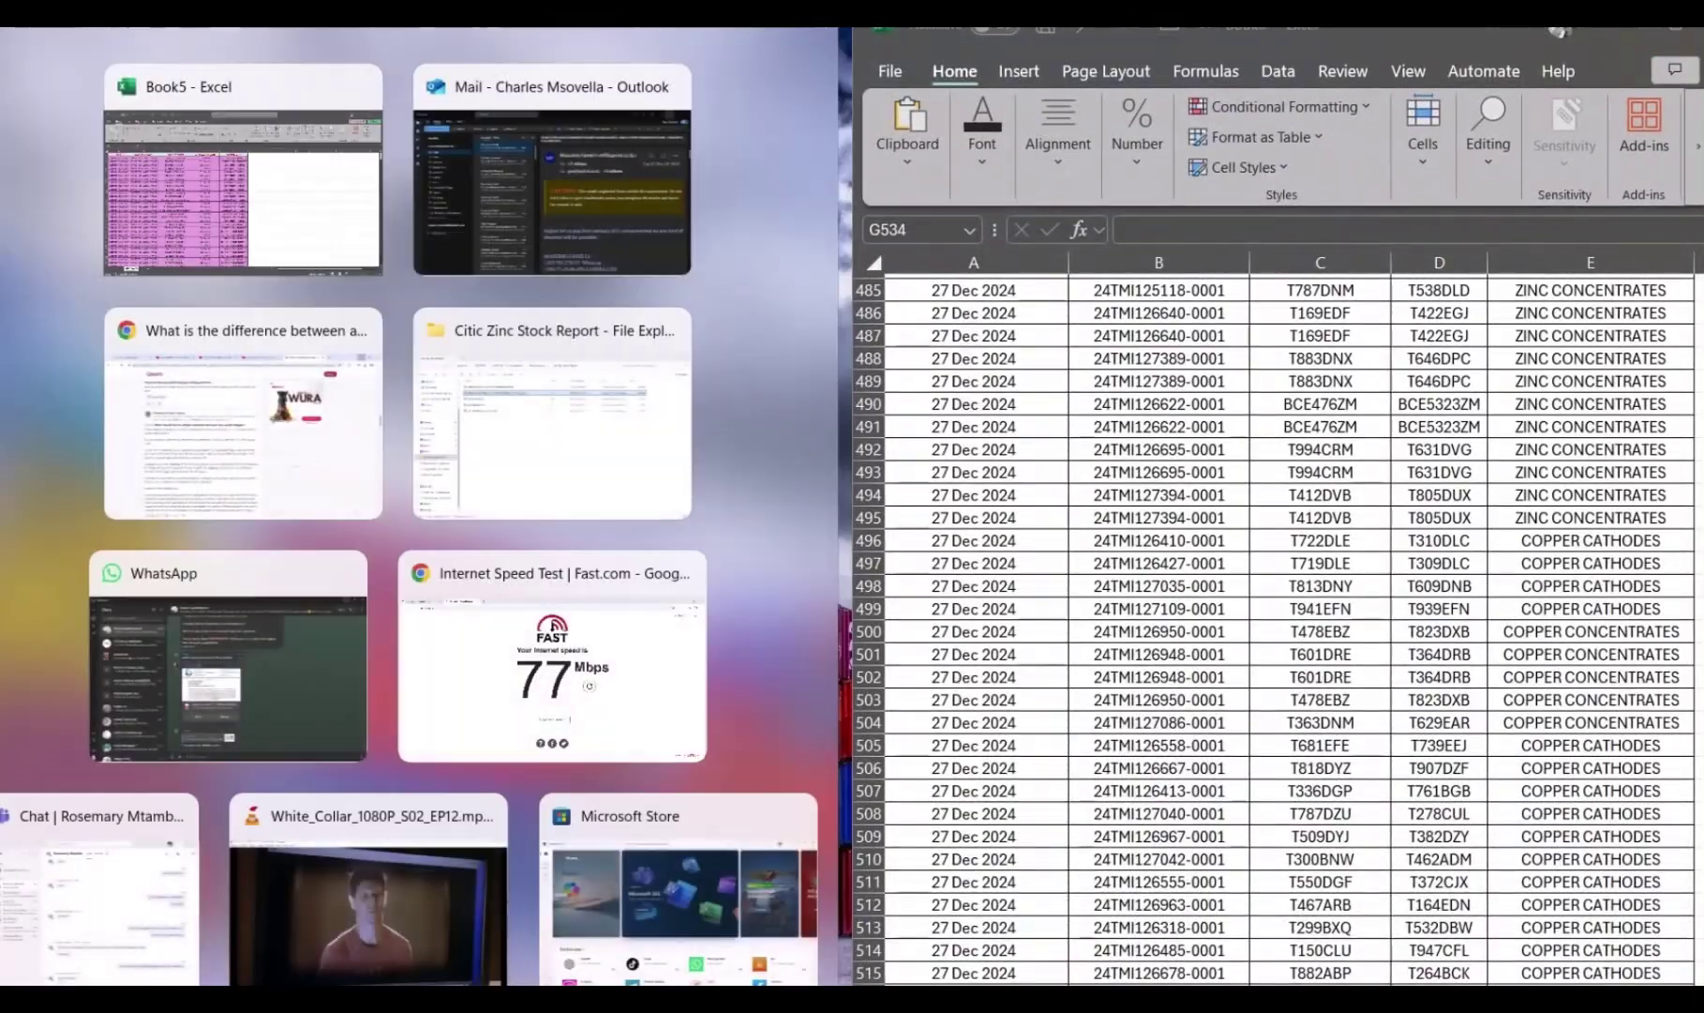
left_click(269, 205)
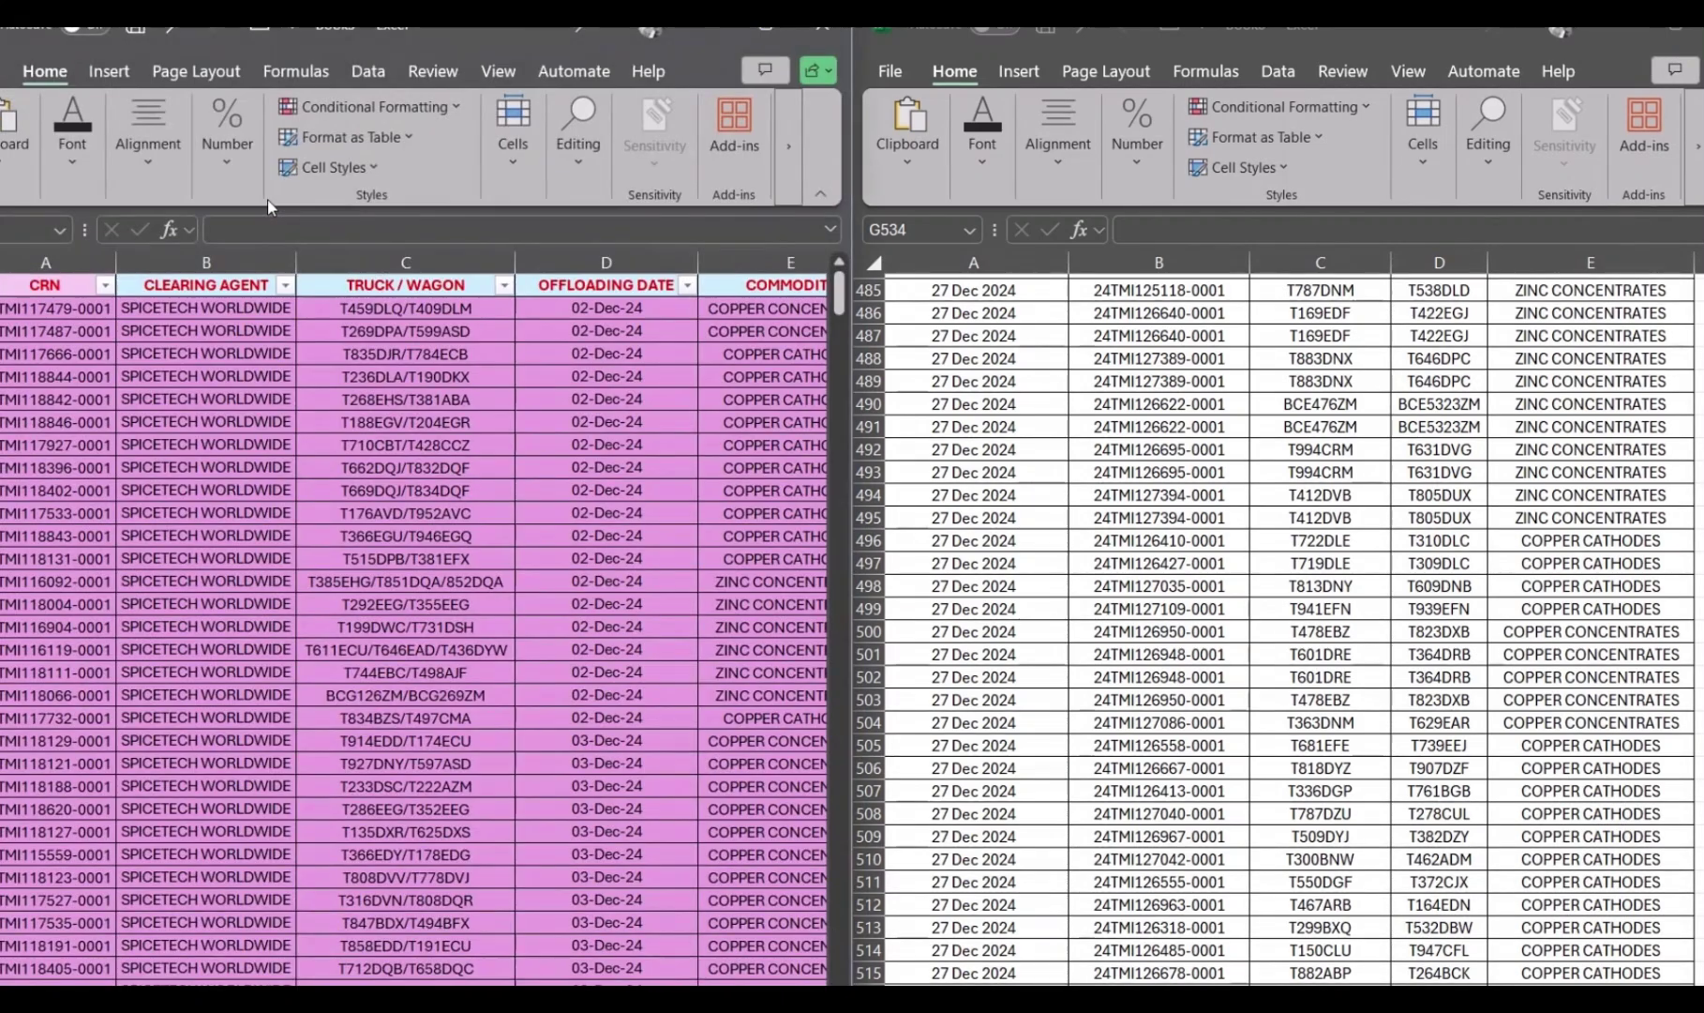
left_click(589, 572)
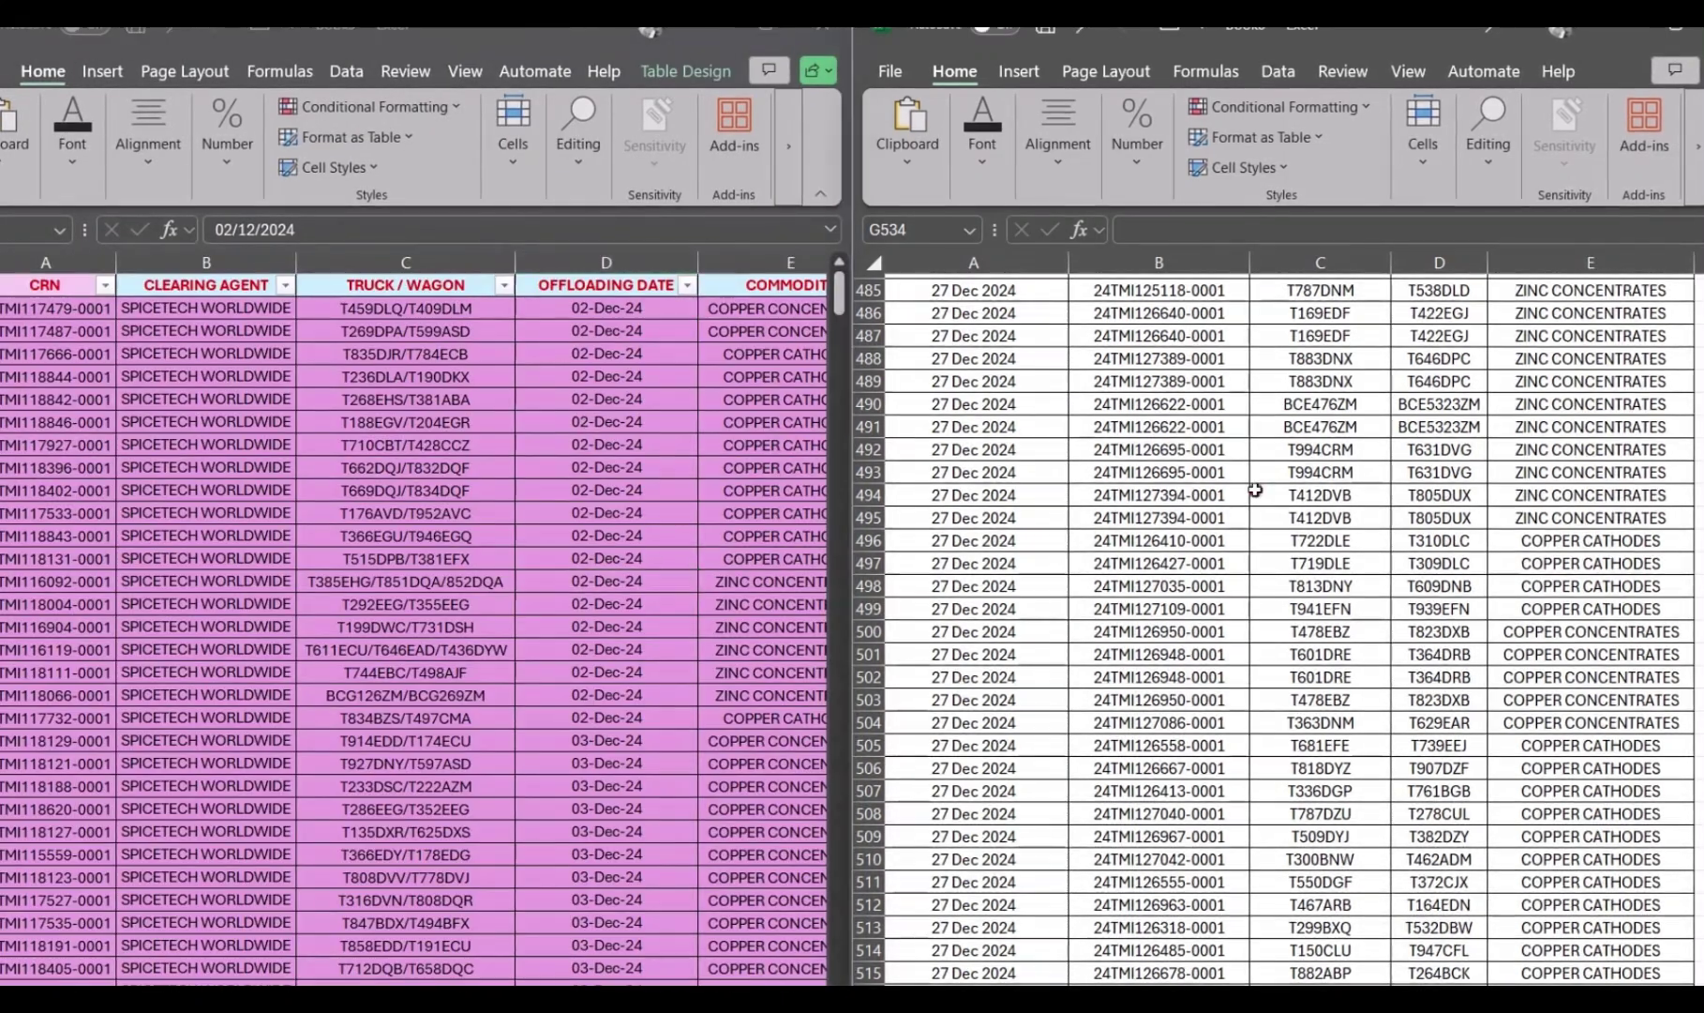
Examine the column layout of both lists, starting from the header row of the Book6 table
scroll(1255, 489, "up", 3)
scroll(1254, 489, "up", 16)
scroll(1254, 489, "up", 20)
scroll(1255, 488, "up", 10)
left_click(1186, 532)
key("ctrl+Up")
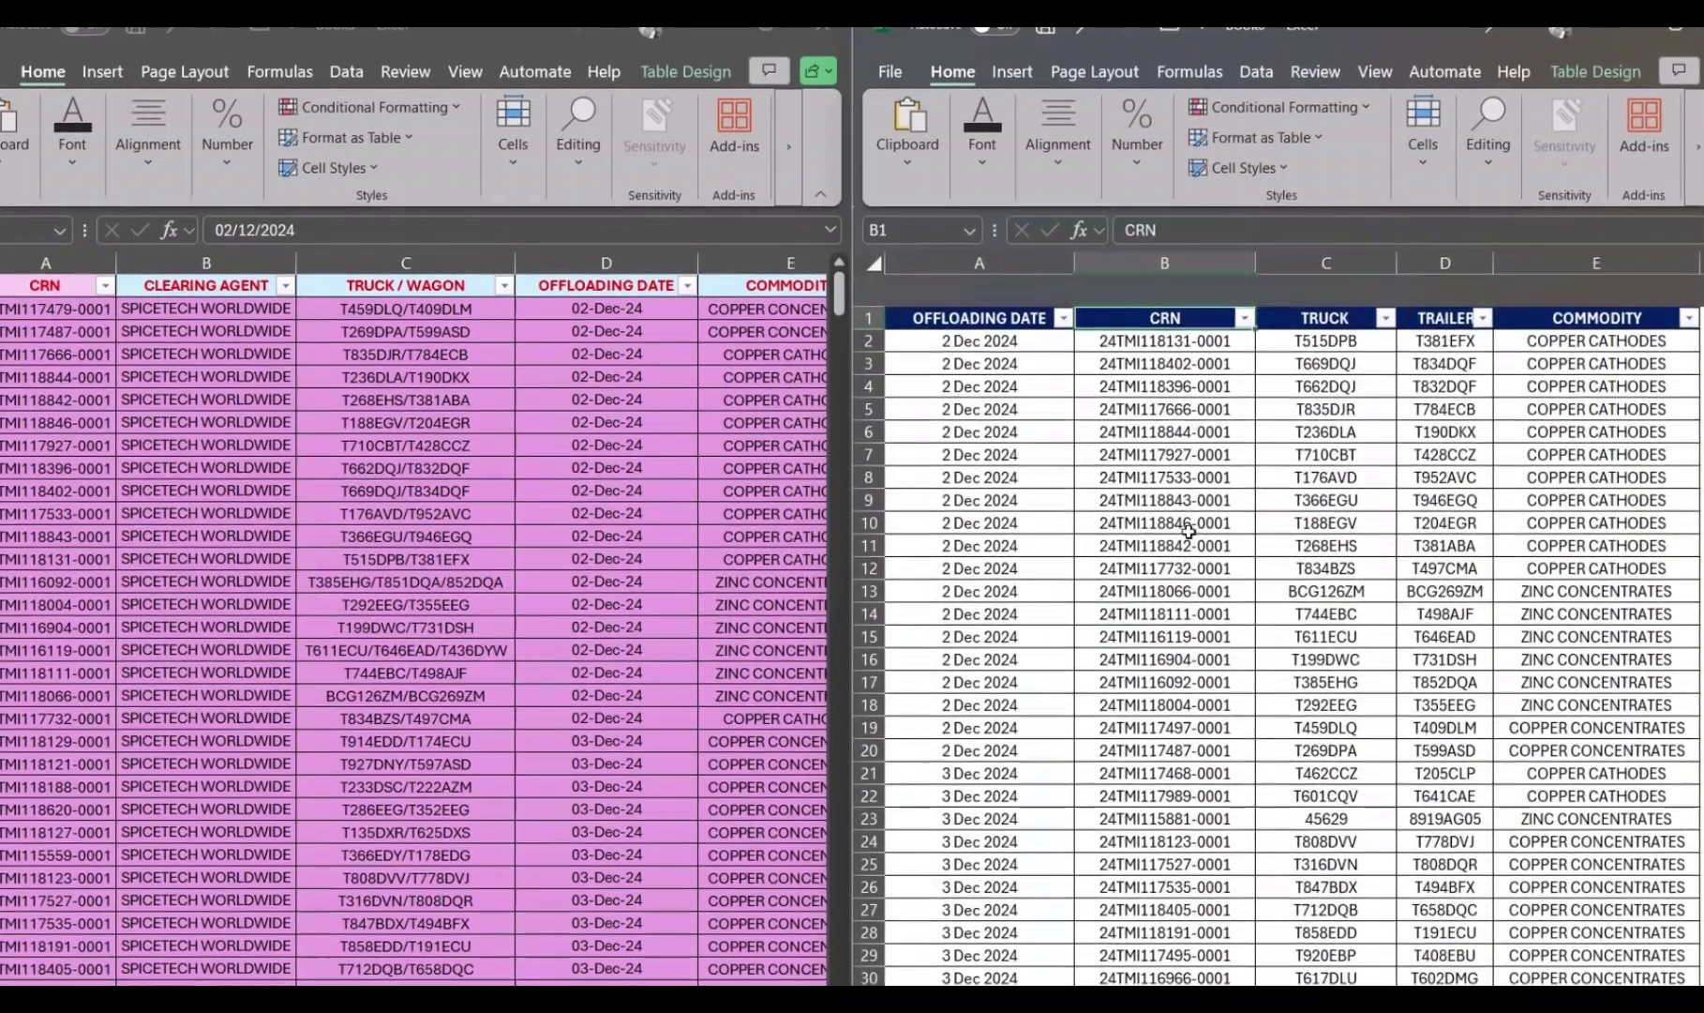
left_click(607, 581)
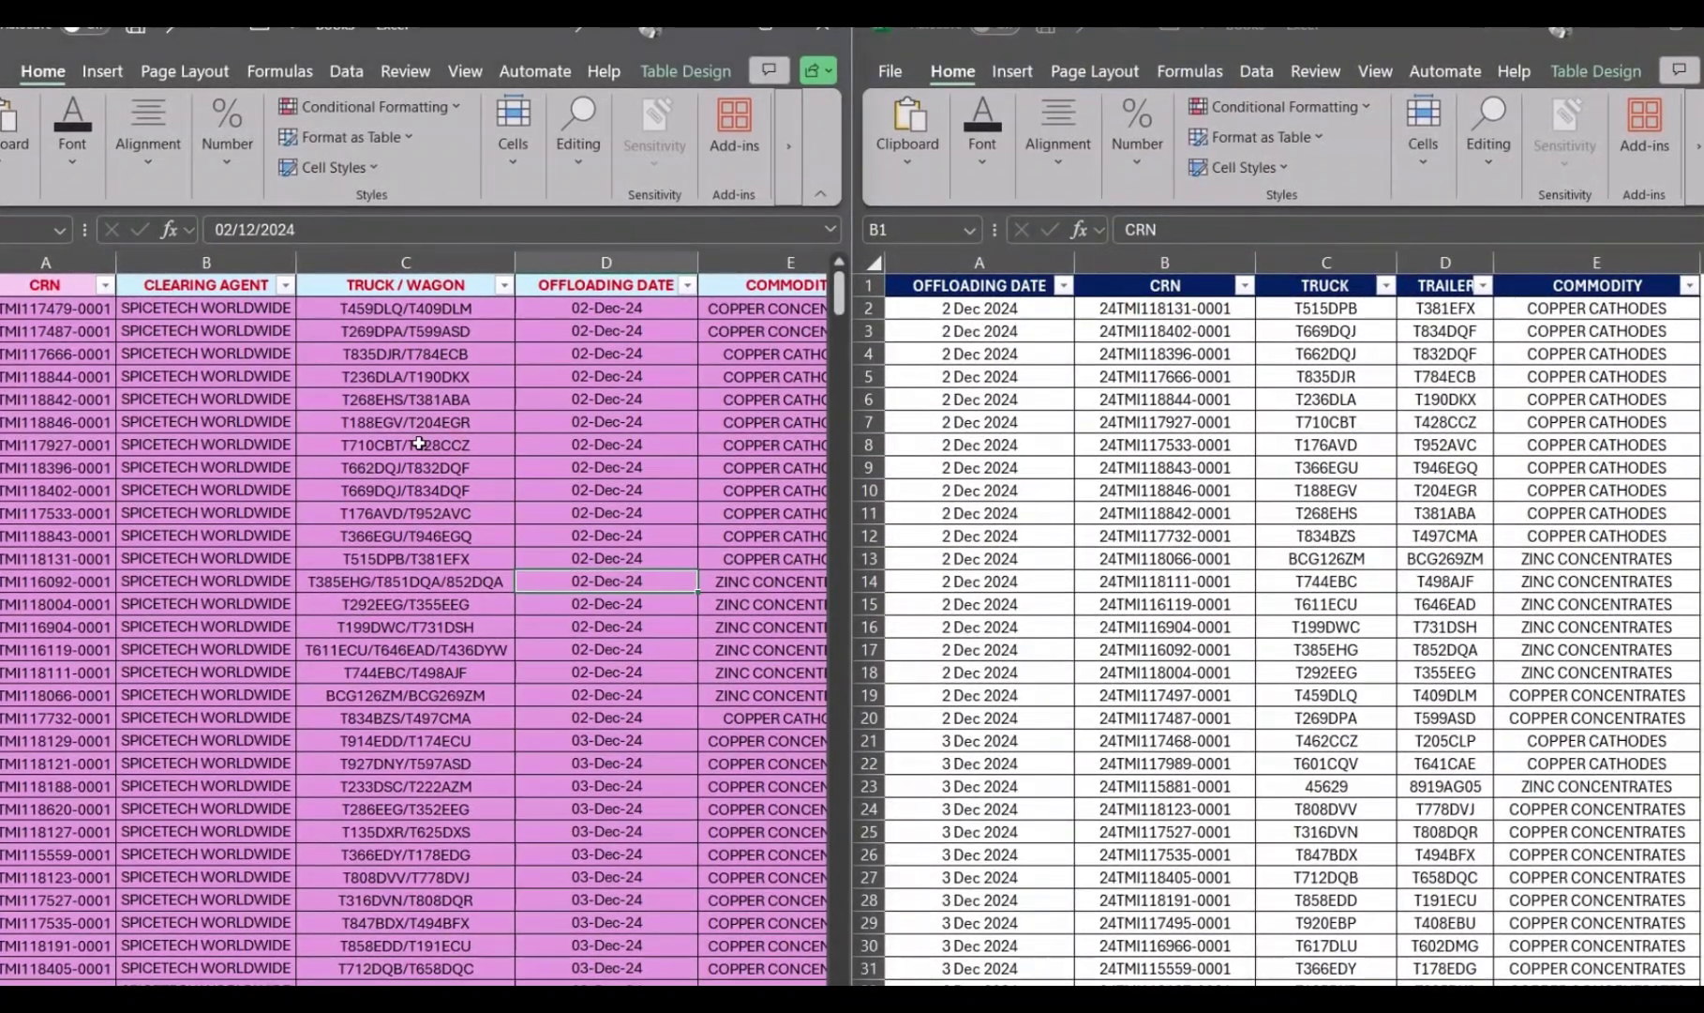
scroll(419, 443, "right", 2)
scroll(419, 443, "left", 2)
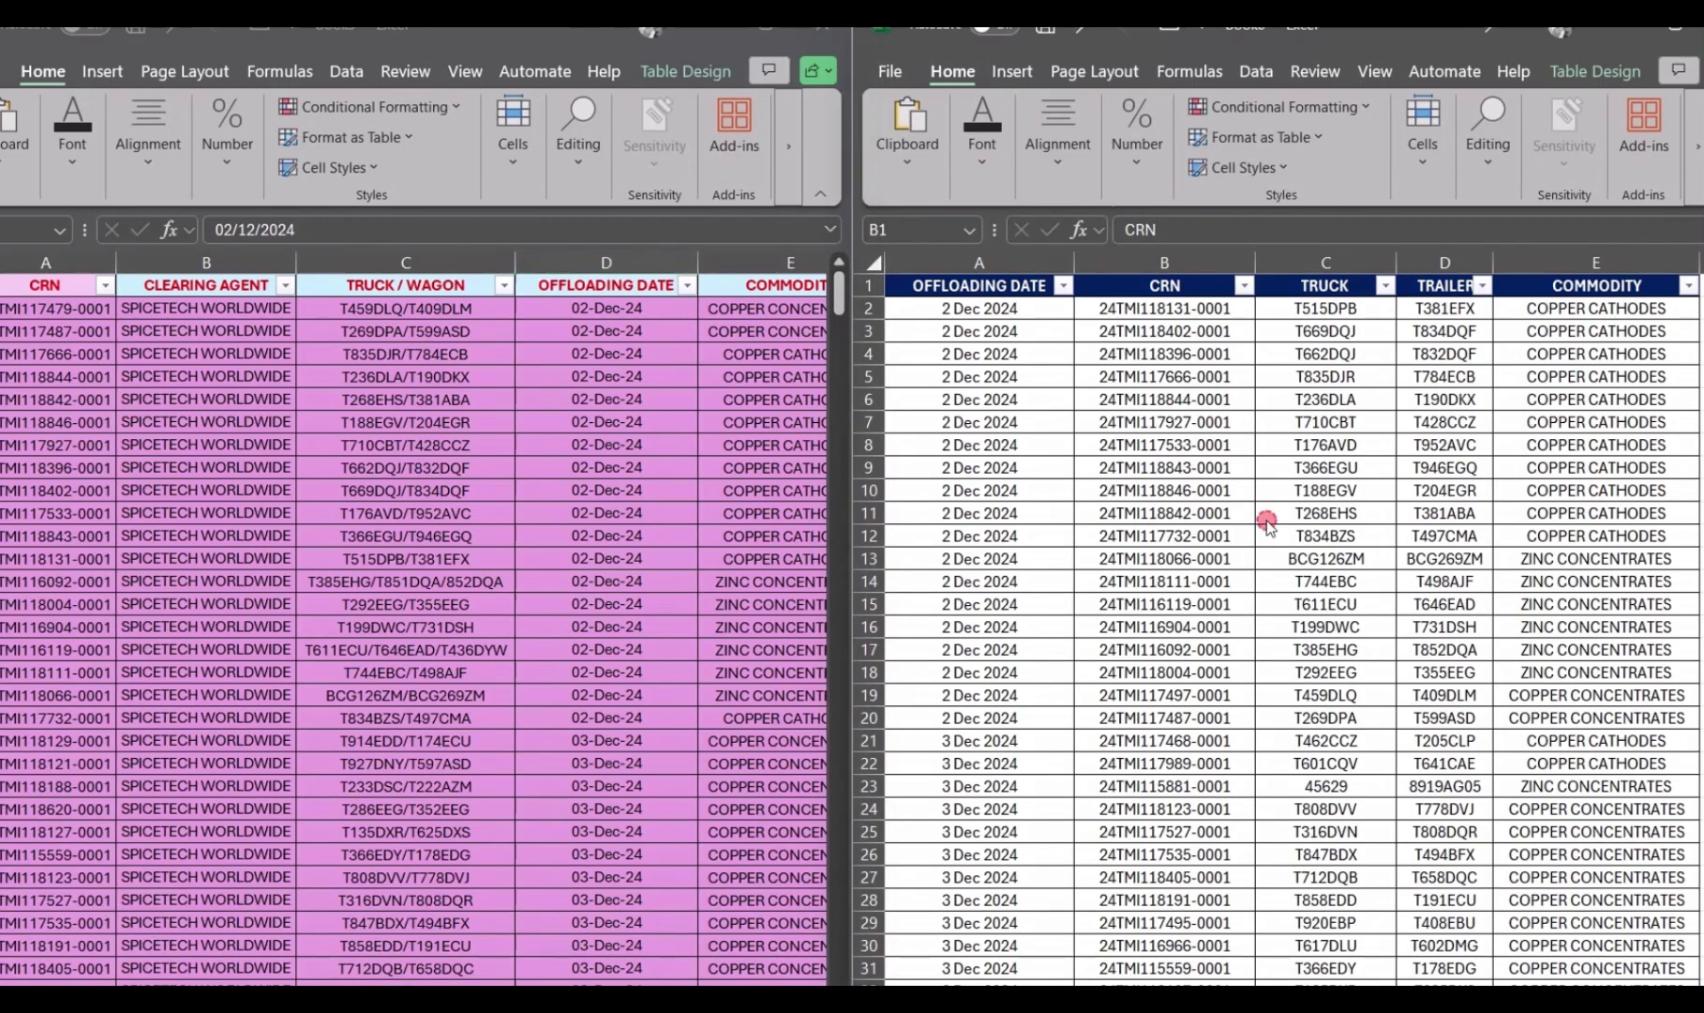
left_click(1177, 536)
left_click(464, 588)
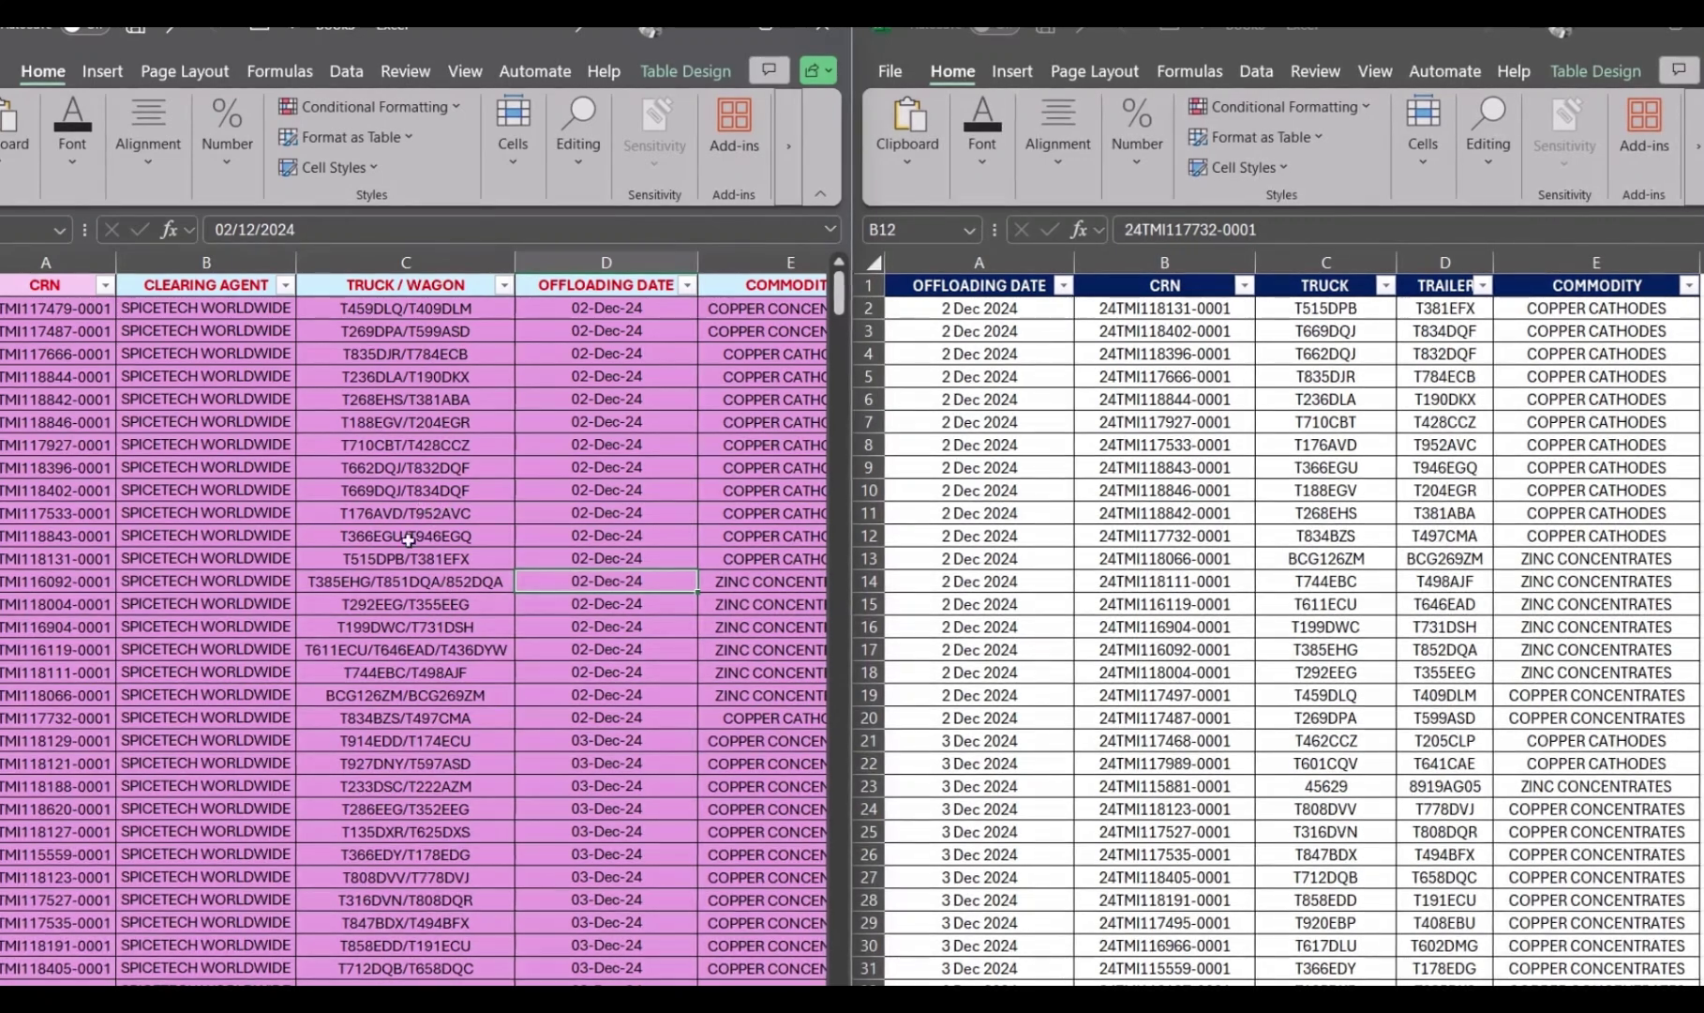
Compare the combined TRUCK / WAGON entries in Book5 with the separate TRUCK and TRAILER columns in Book6
left_click(418, 261)
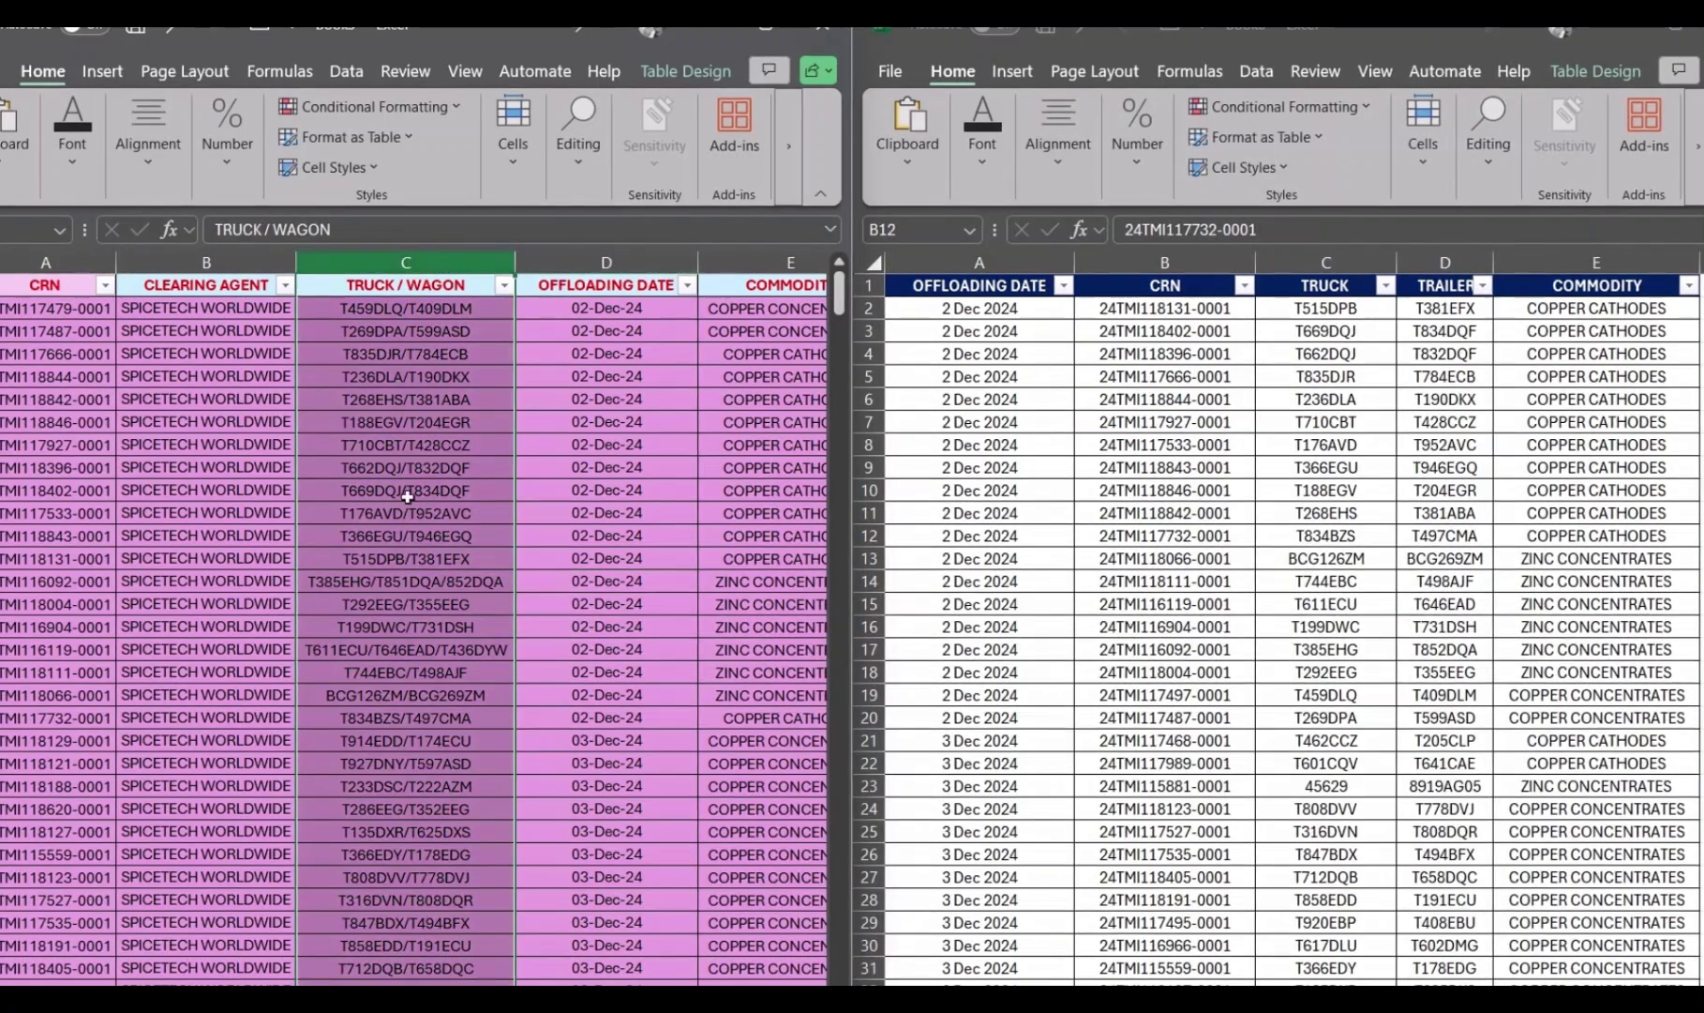
left_click(384, 354)
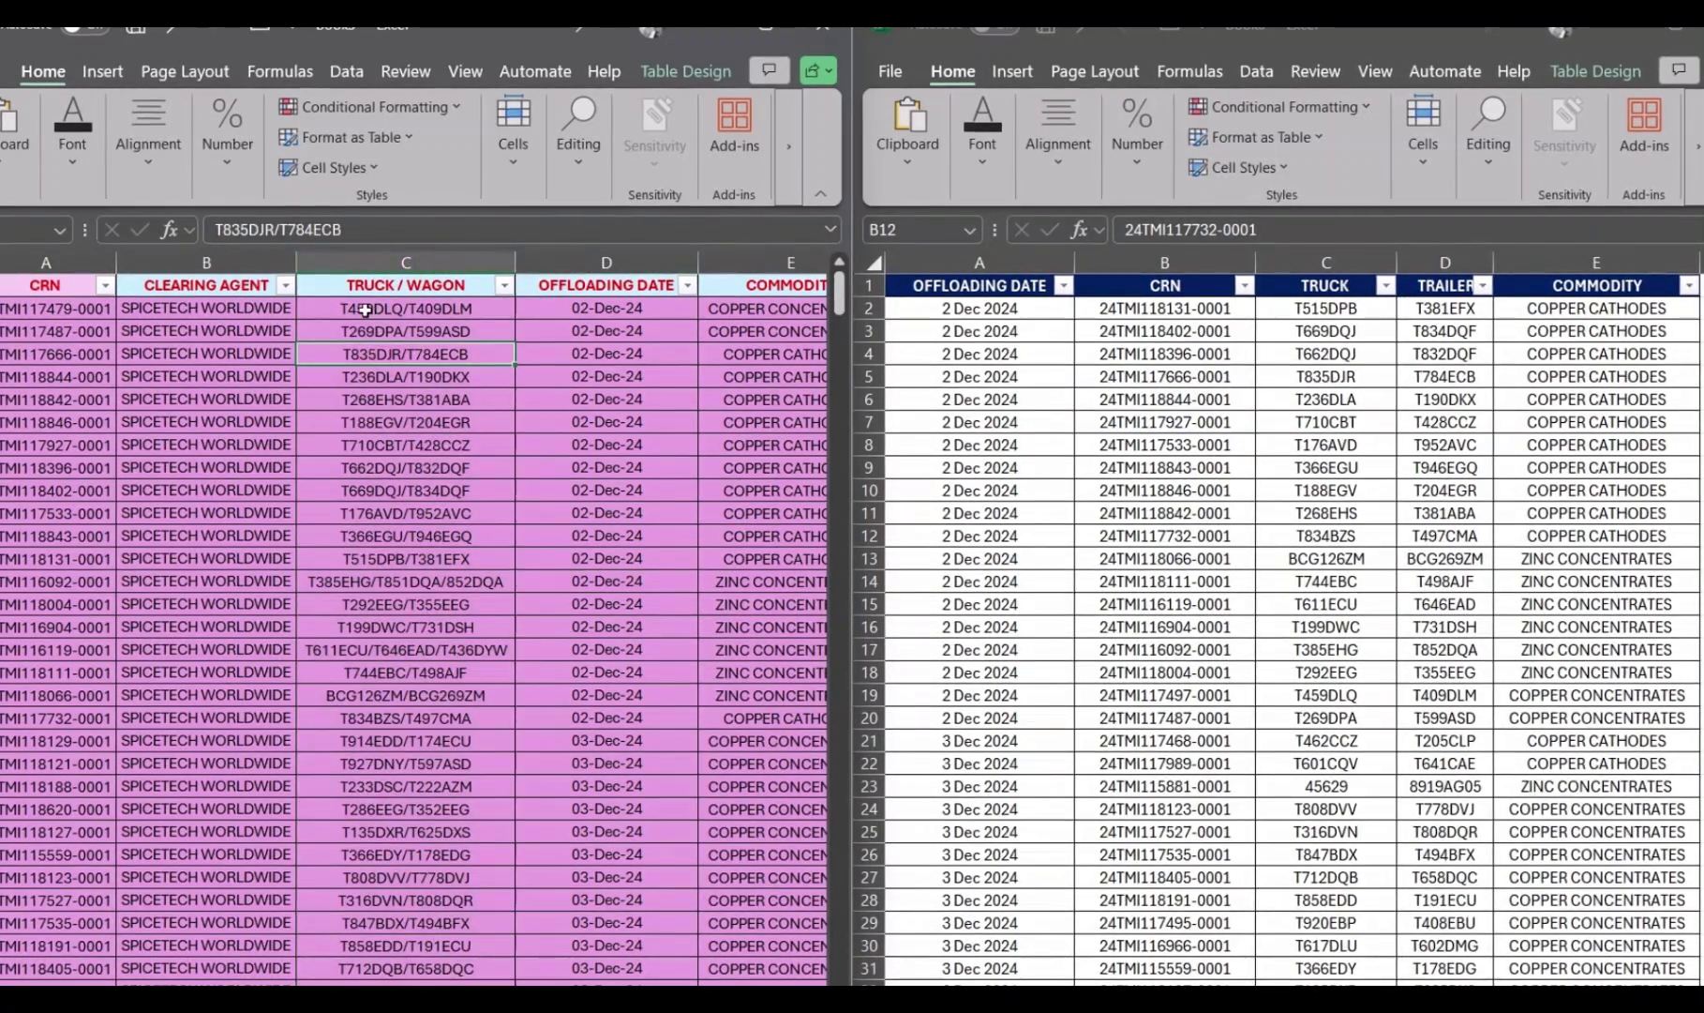
left_click(457, 313)
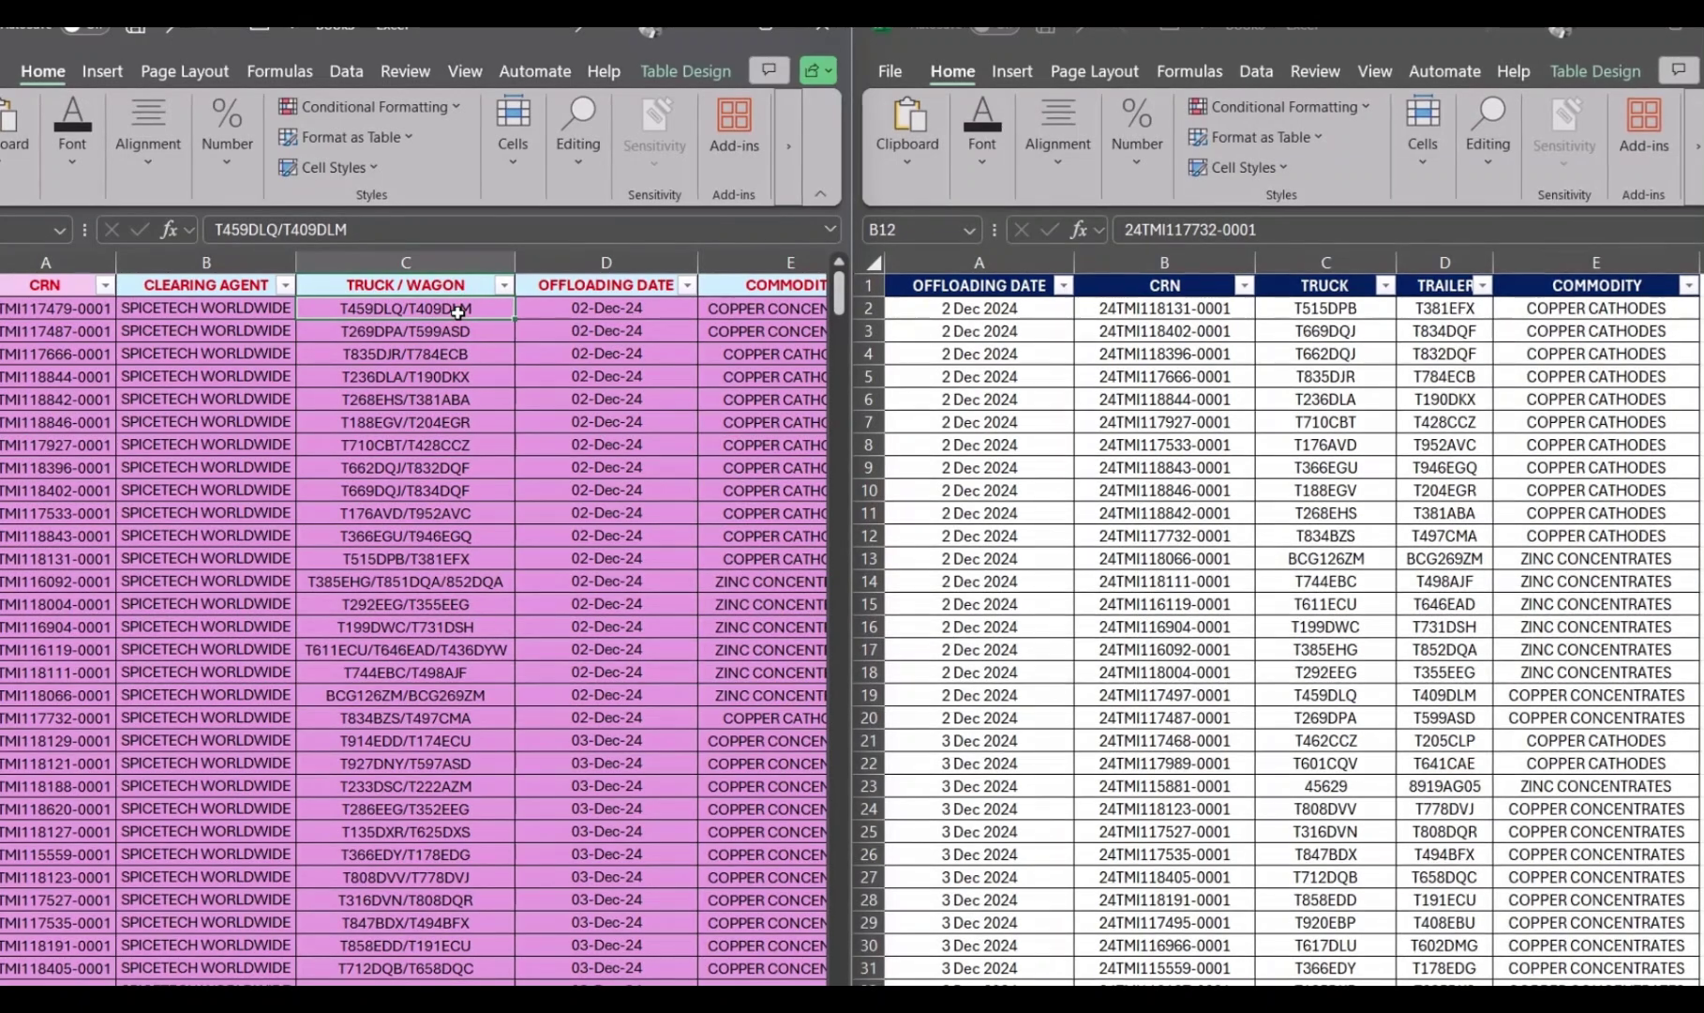
key("alt+Tab")
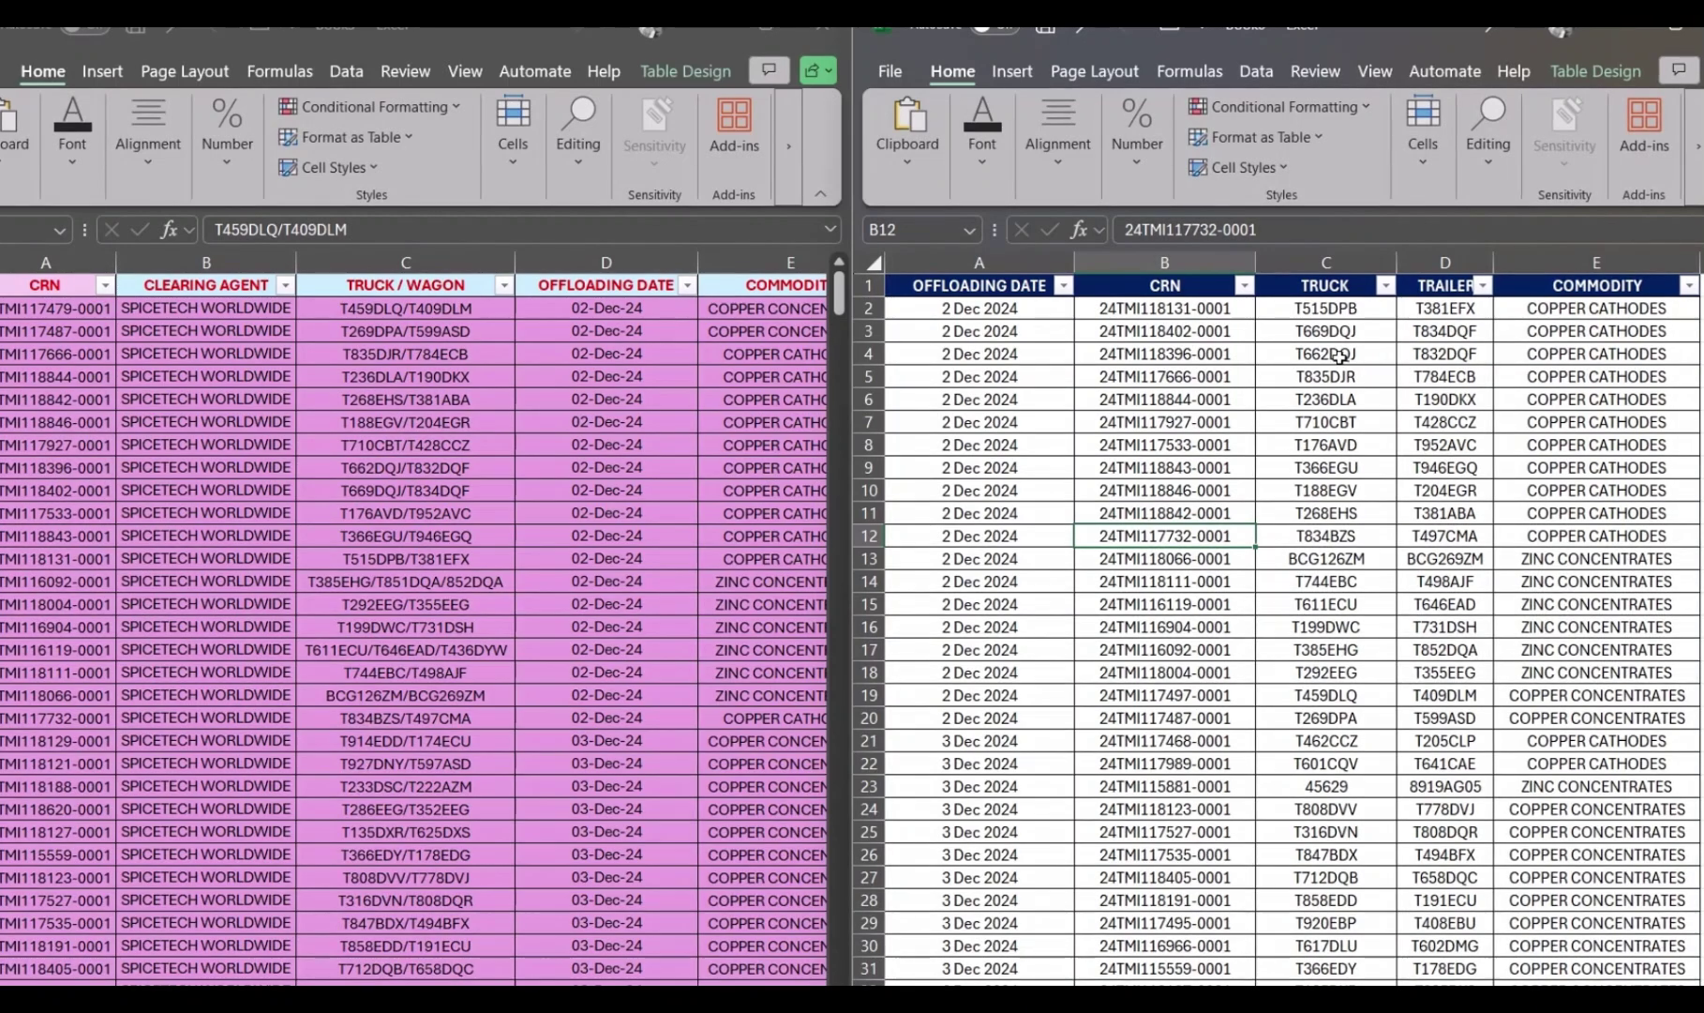
left_click(1335, 371)
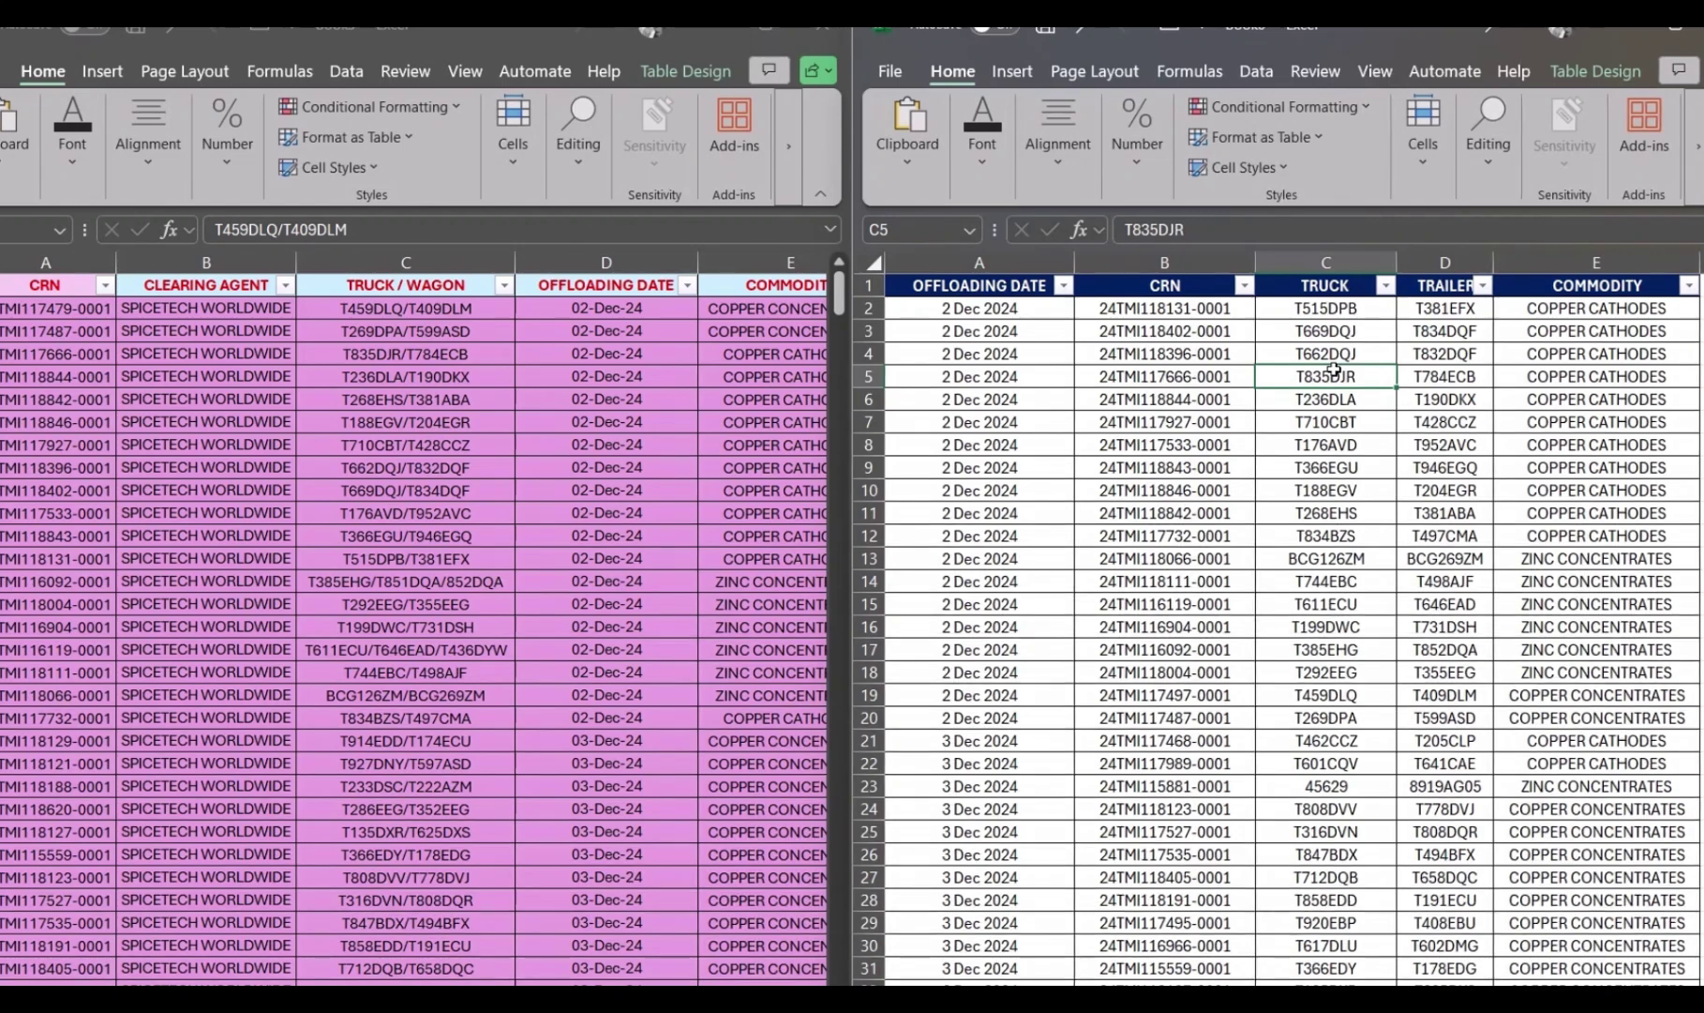
left_click(1453, 370)
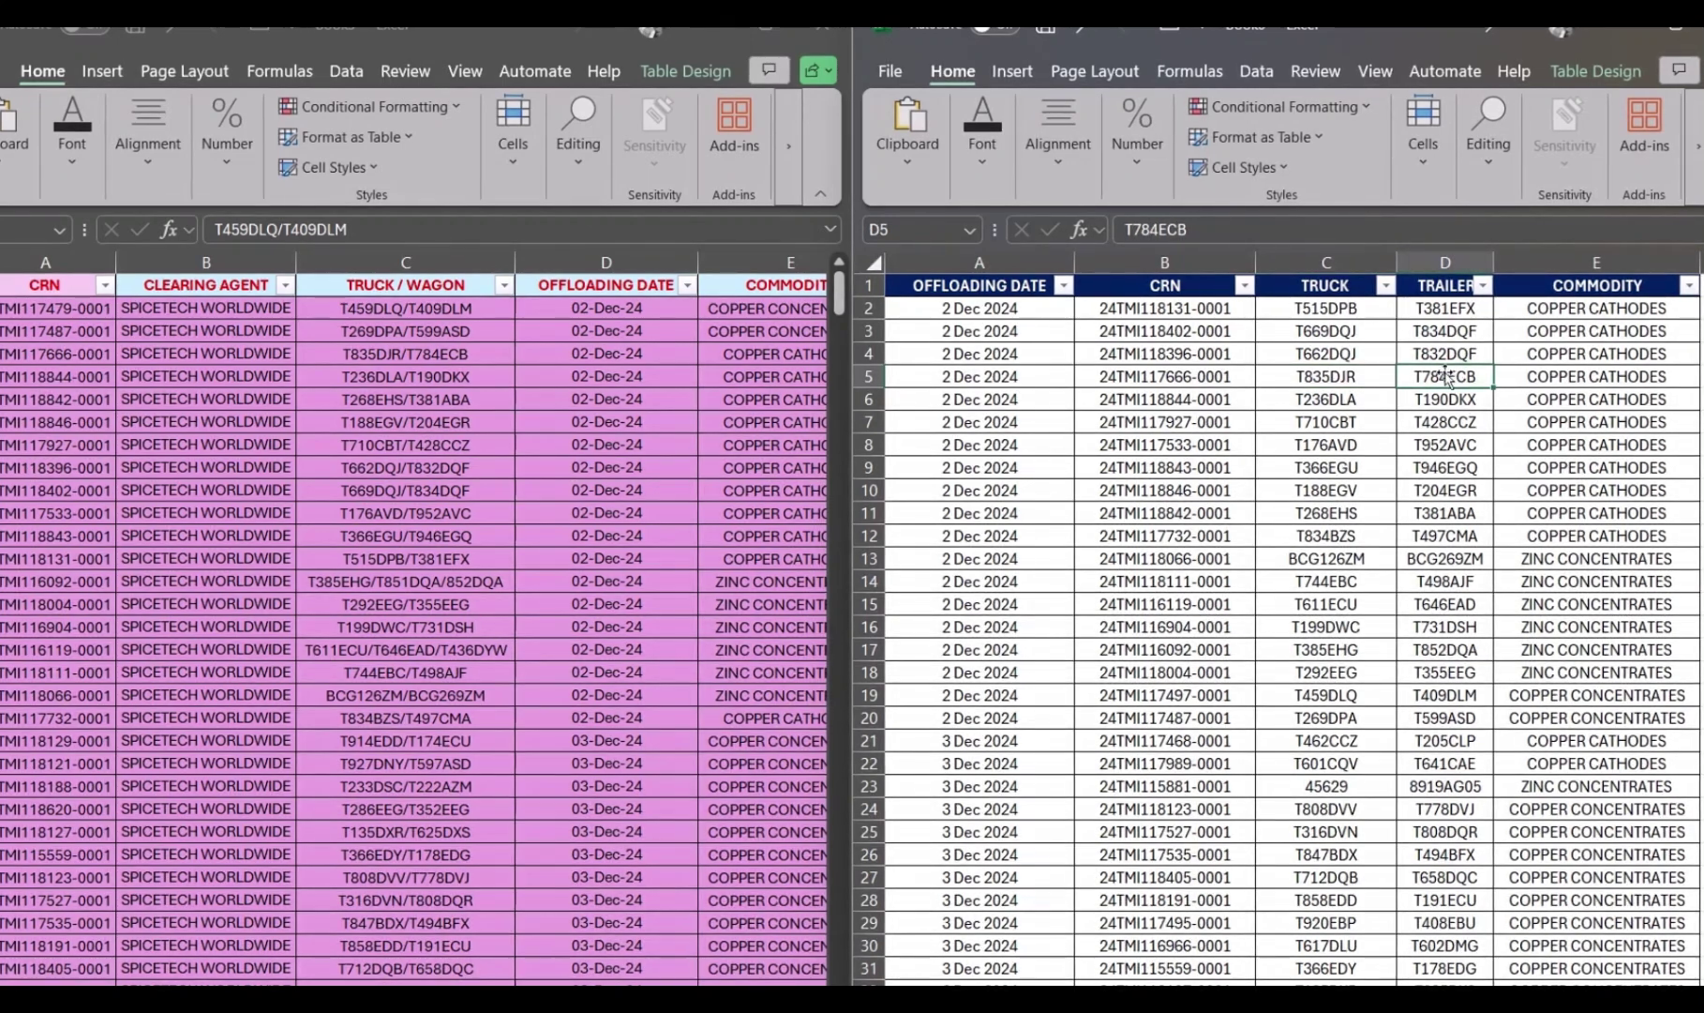
left_click(466, 377)
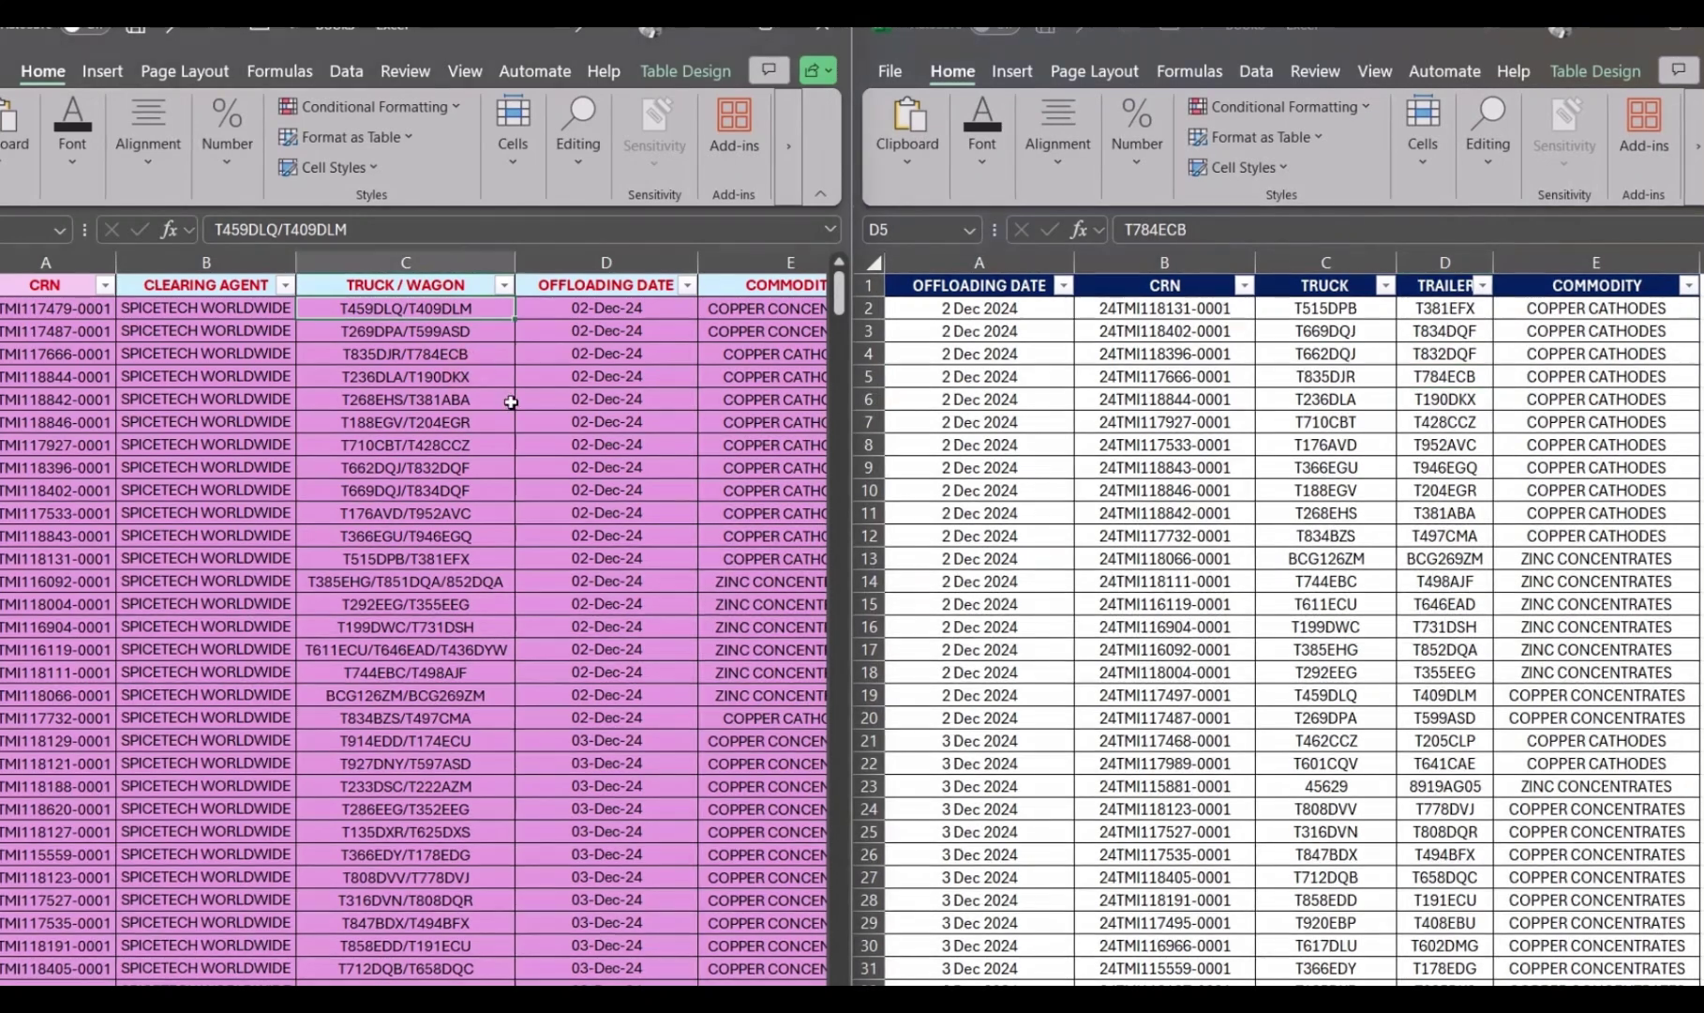
left_click(467, 468)
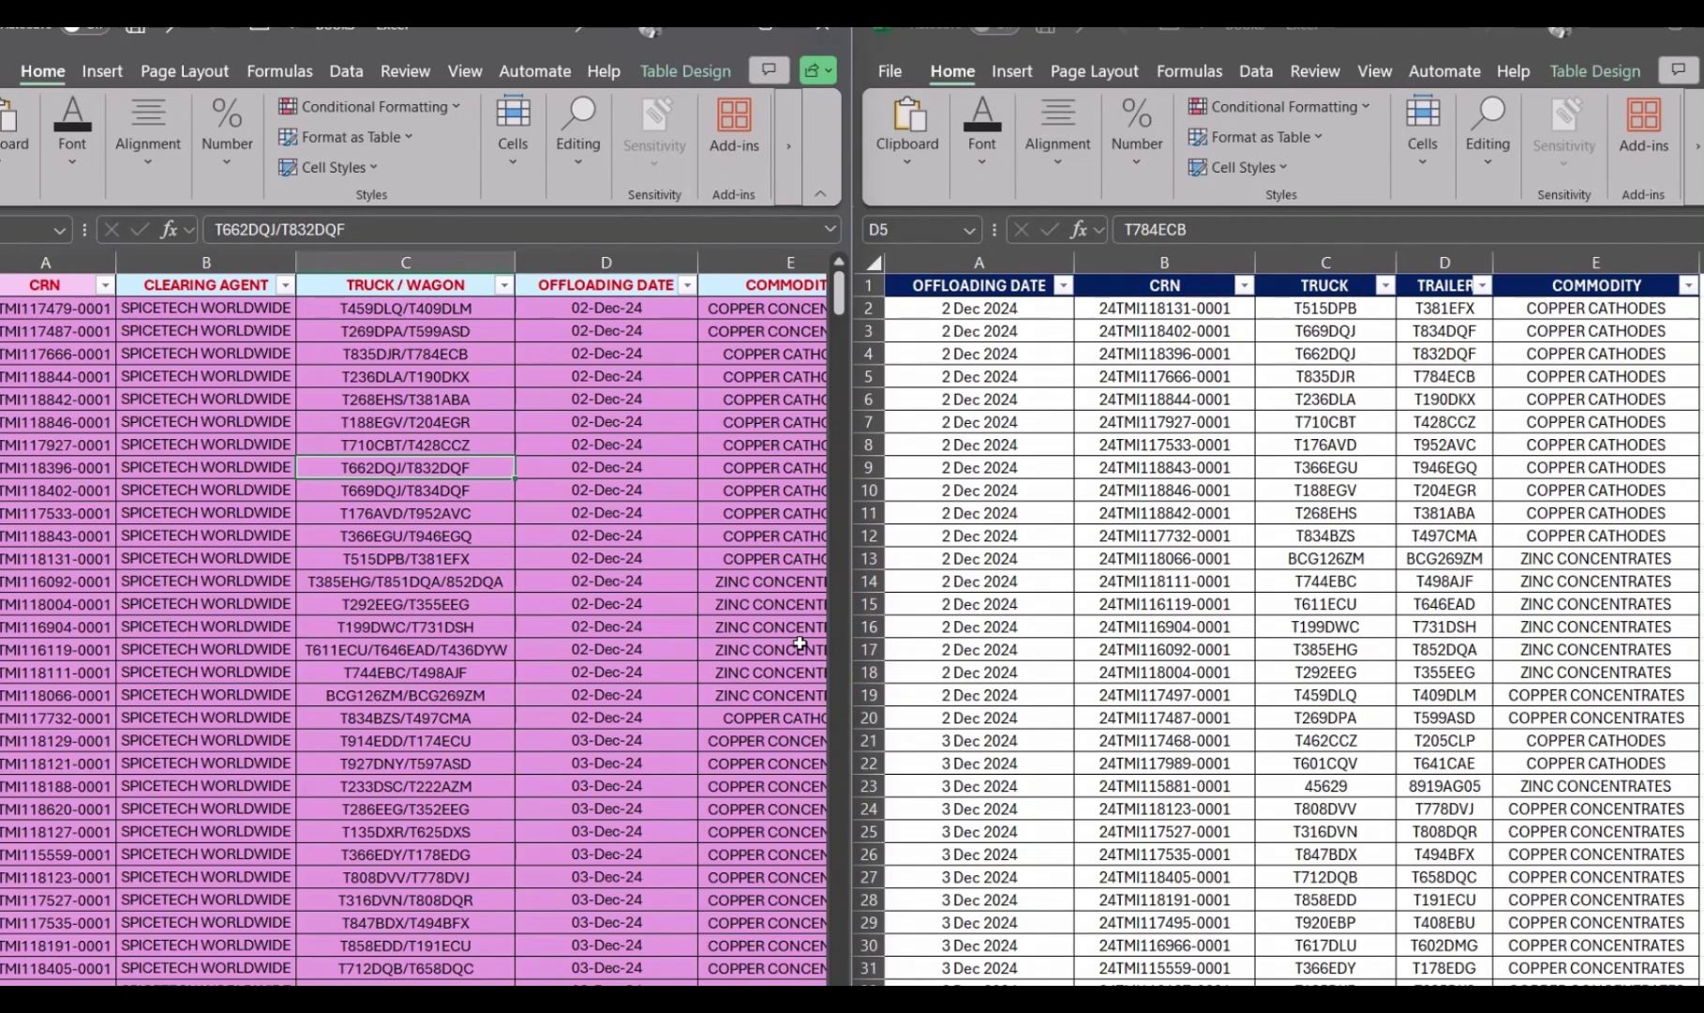
Insert two blank columns between TRUCK / WAGON and OFFLOADING DATE in the Book5 table
left_click(554, 261)
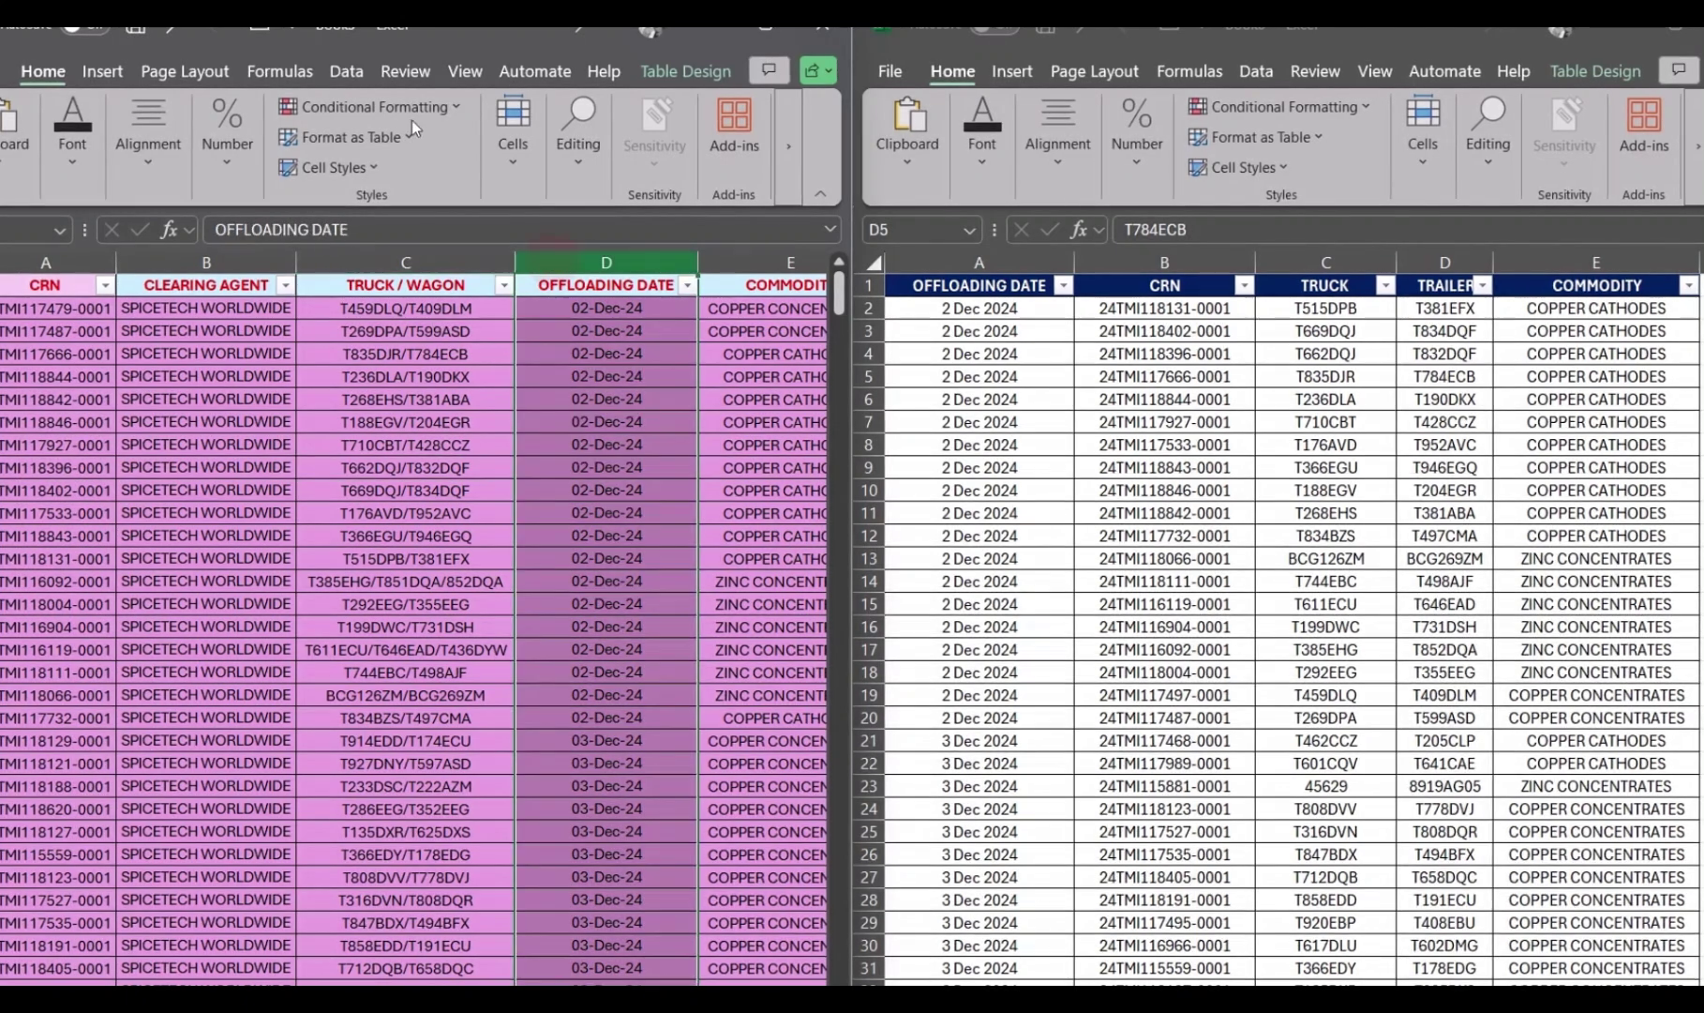
left_click(528, 137)
left_click(507, 227)
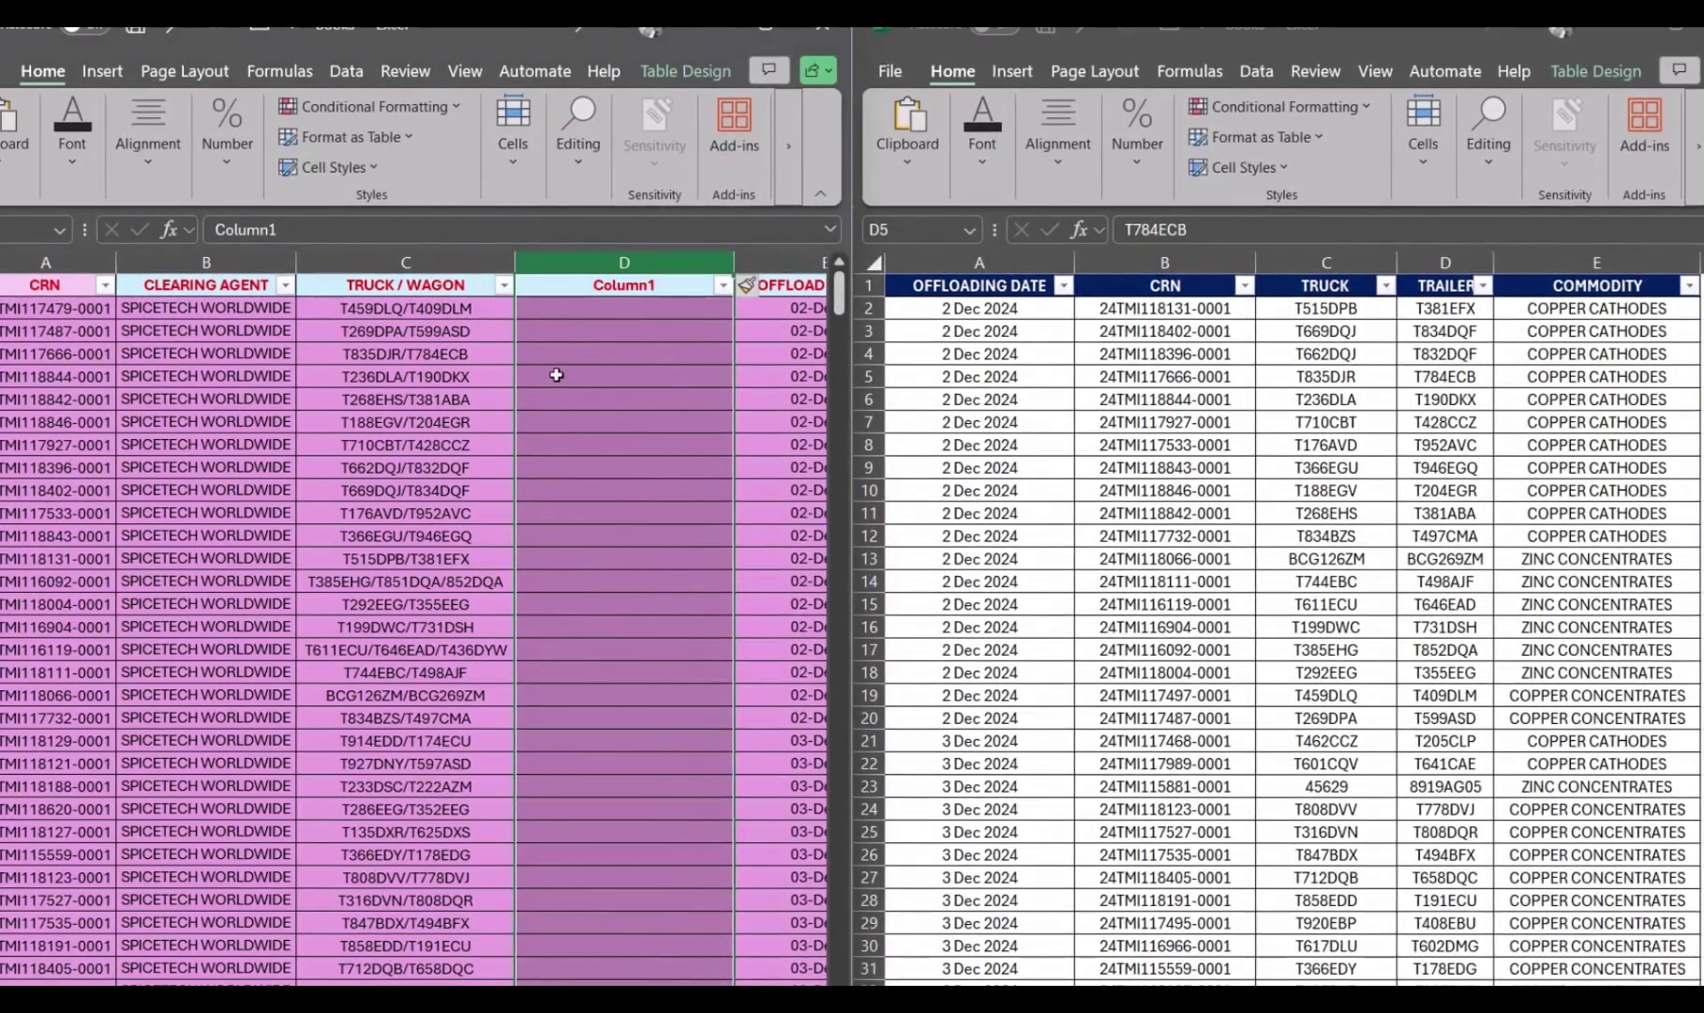
left_click(422, 585)
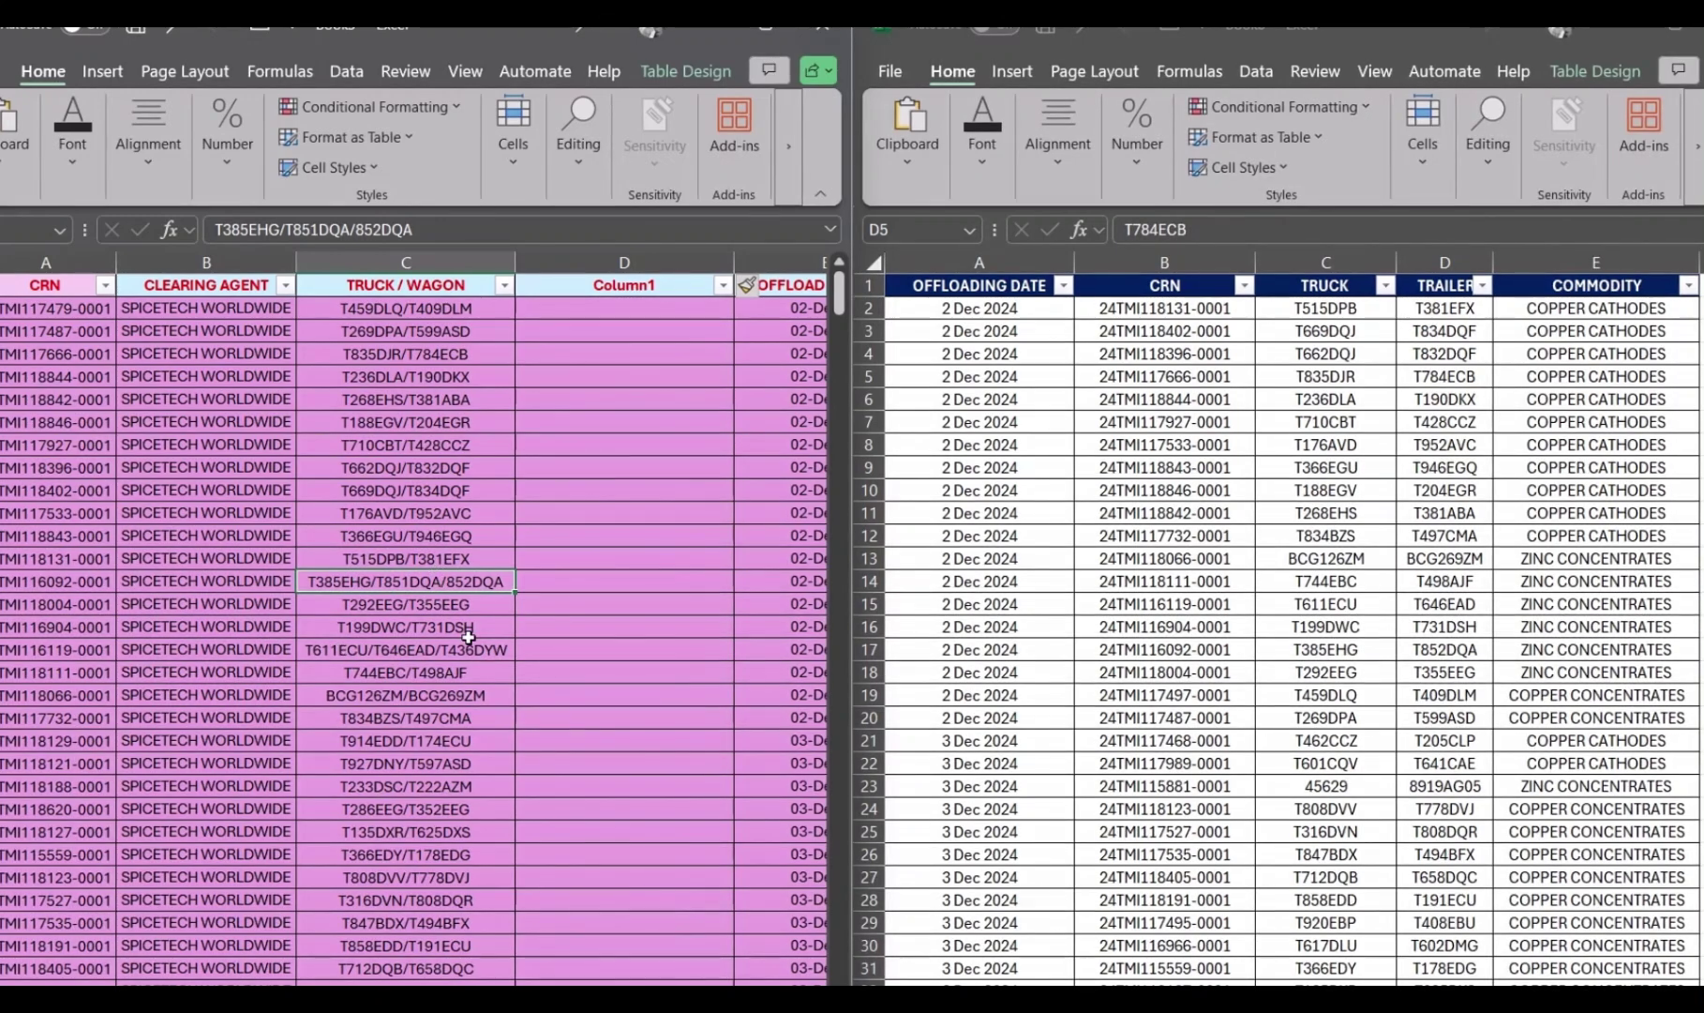
left_click(624, 263)
left_click(502, 141)
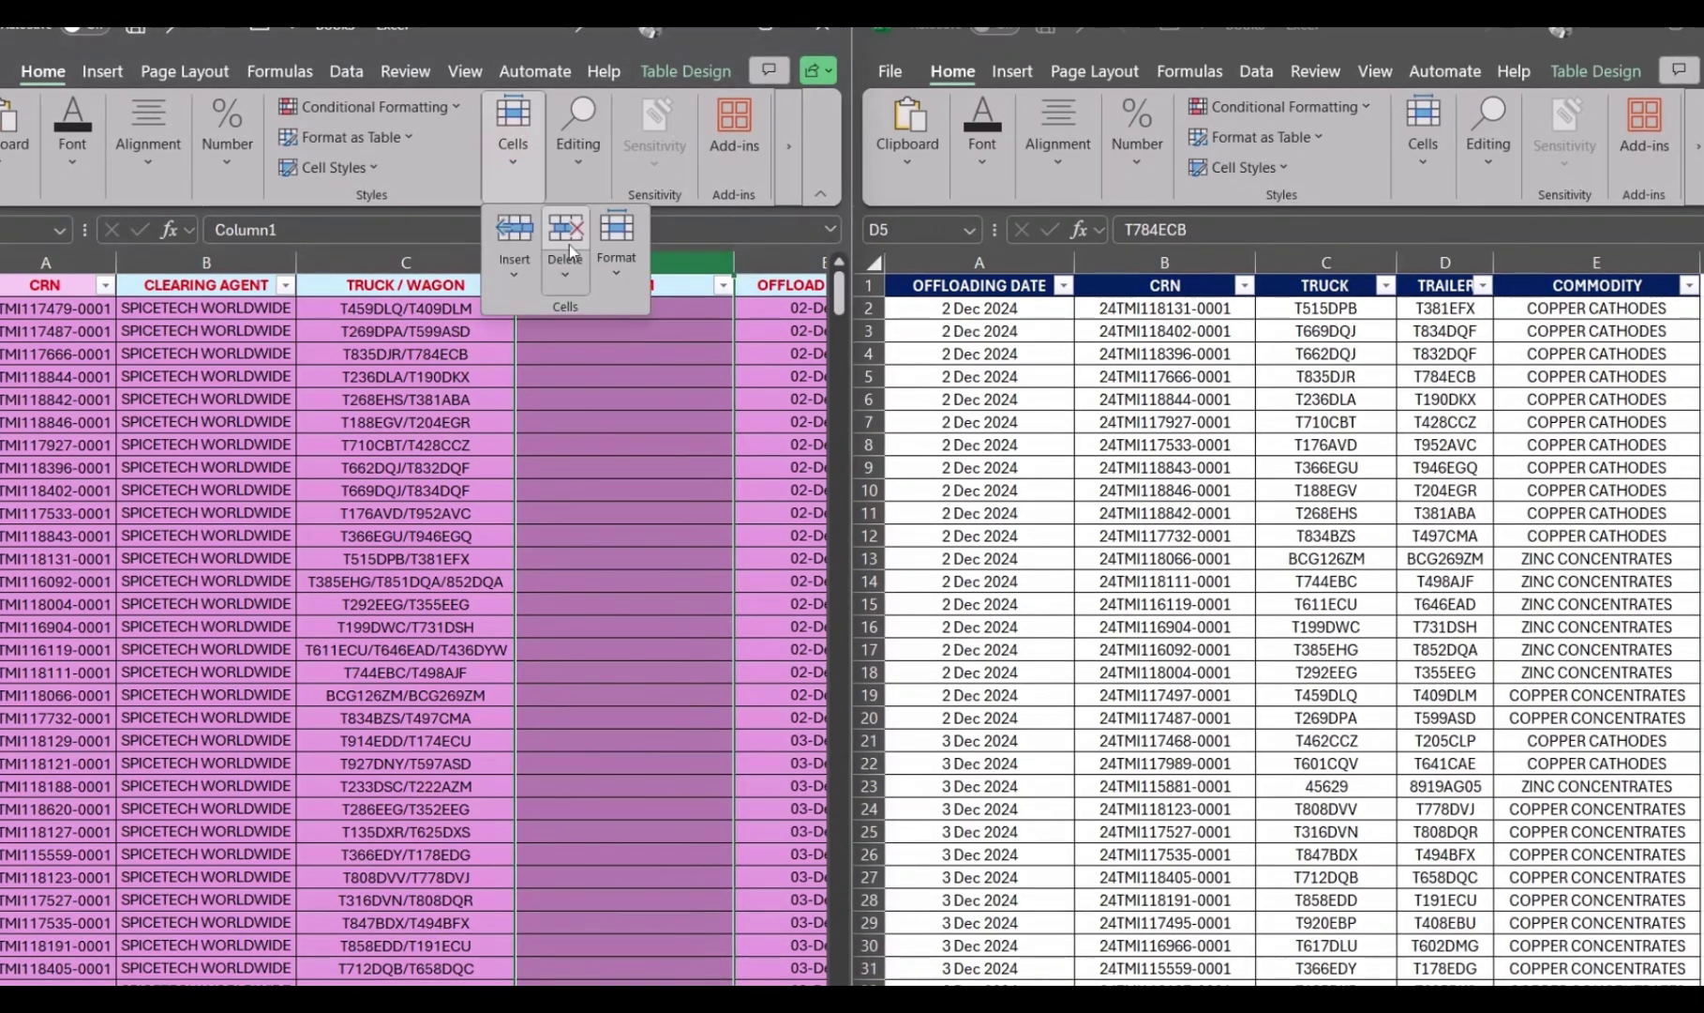
left_click(515, 235)
Split all TRUCK / WAGON entries with Text to Columns, delimited by tab and "/", with destination C2, replacing the existing data
left_click(388, 306)
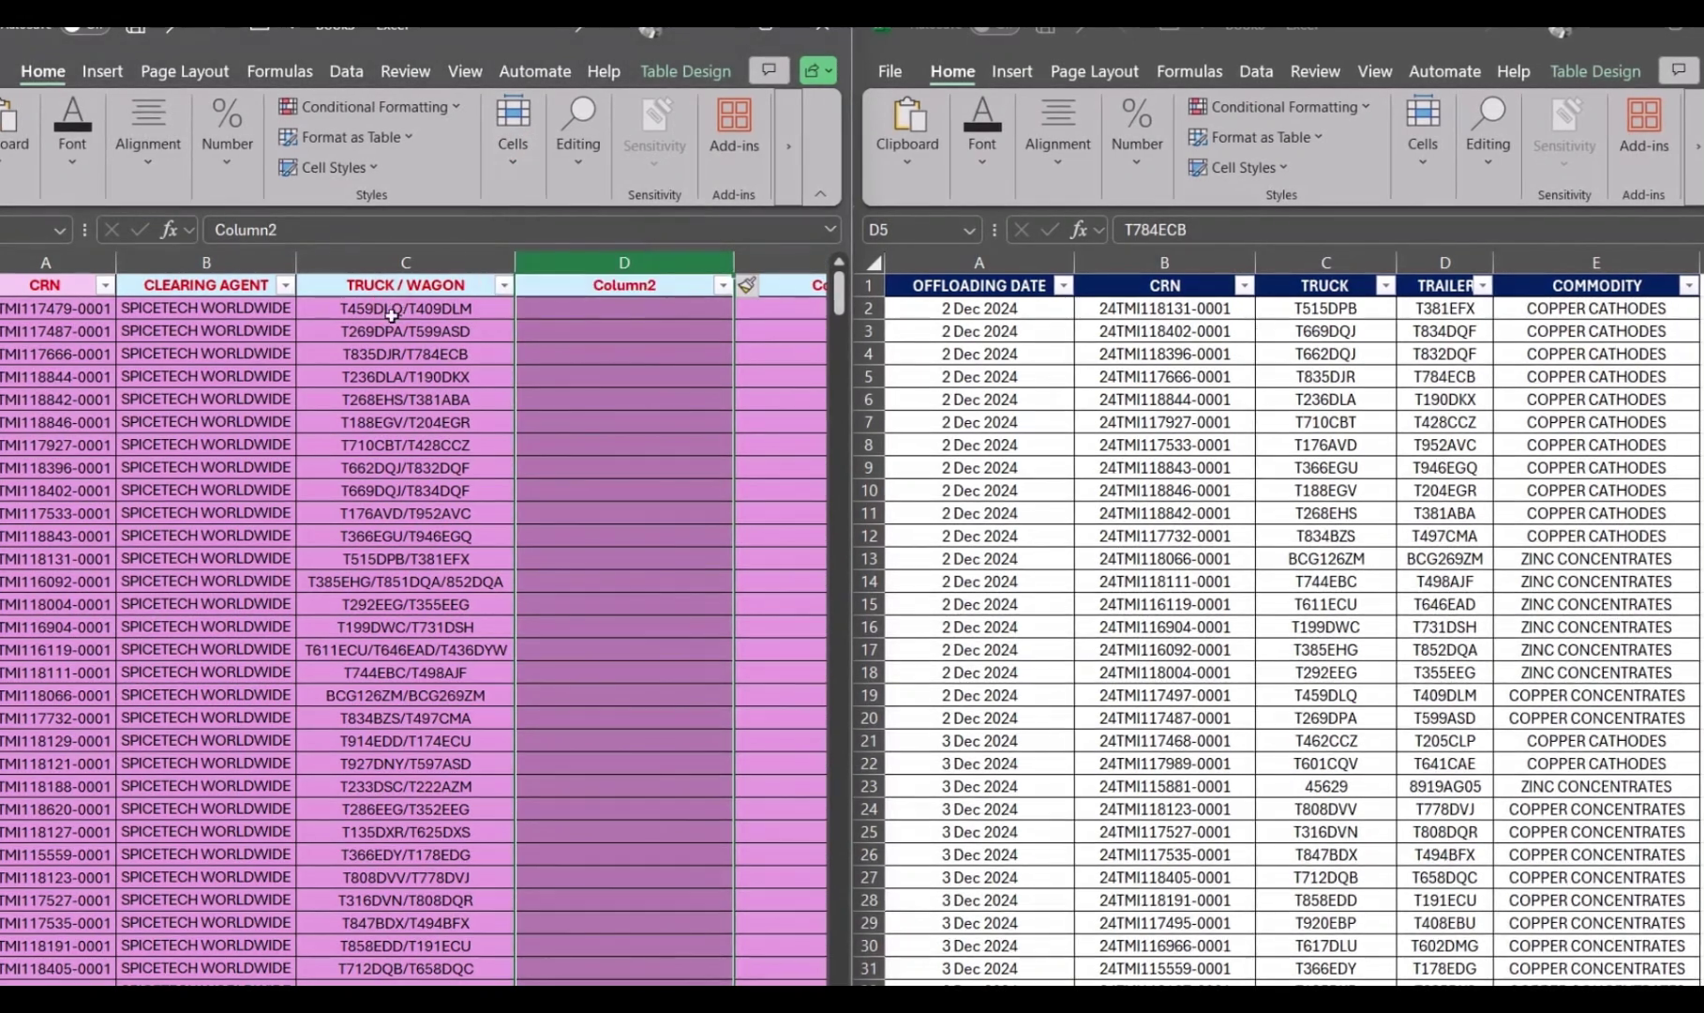
key("ctrl+shift+Down")
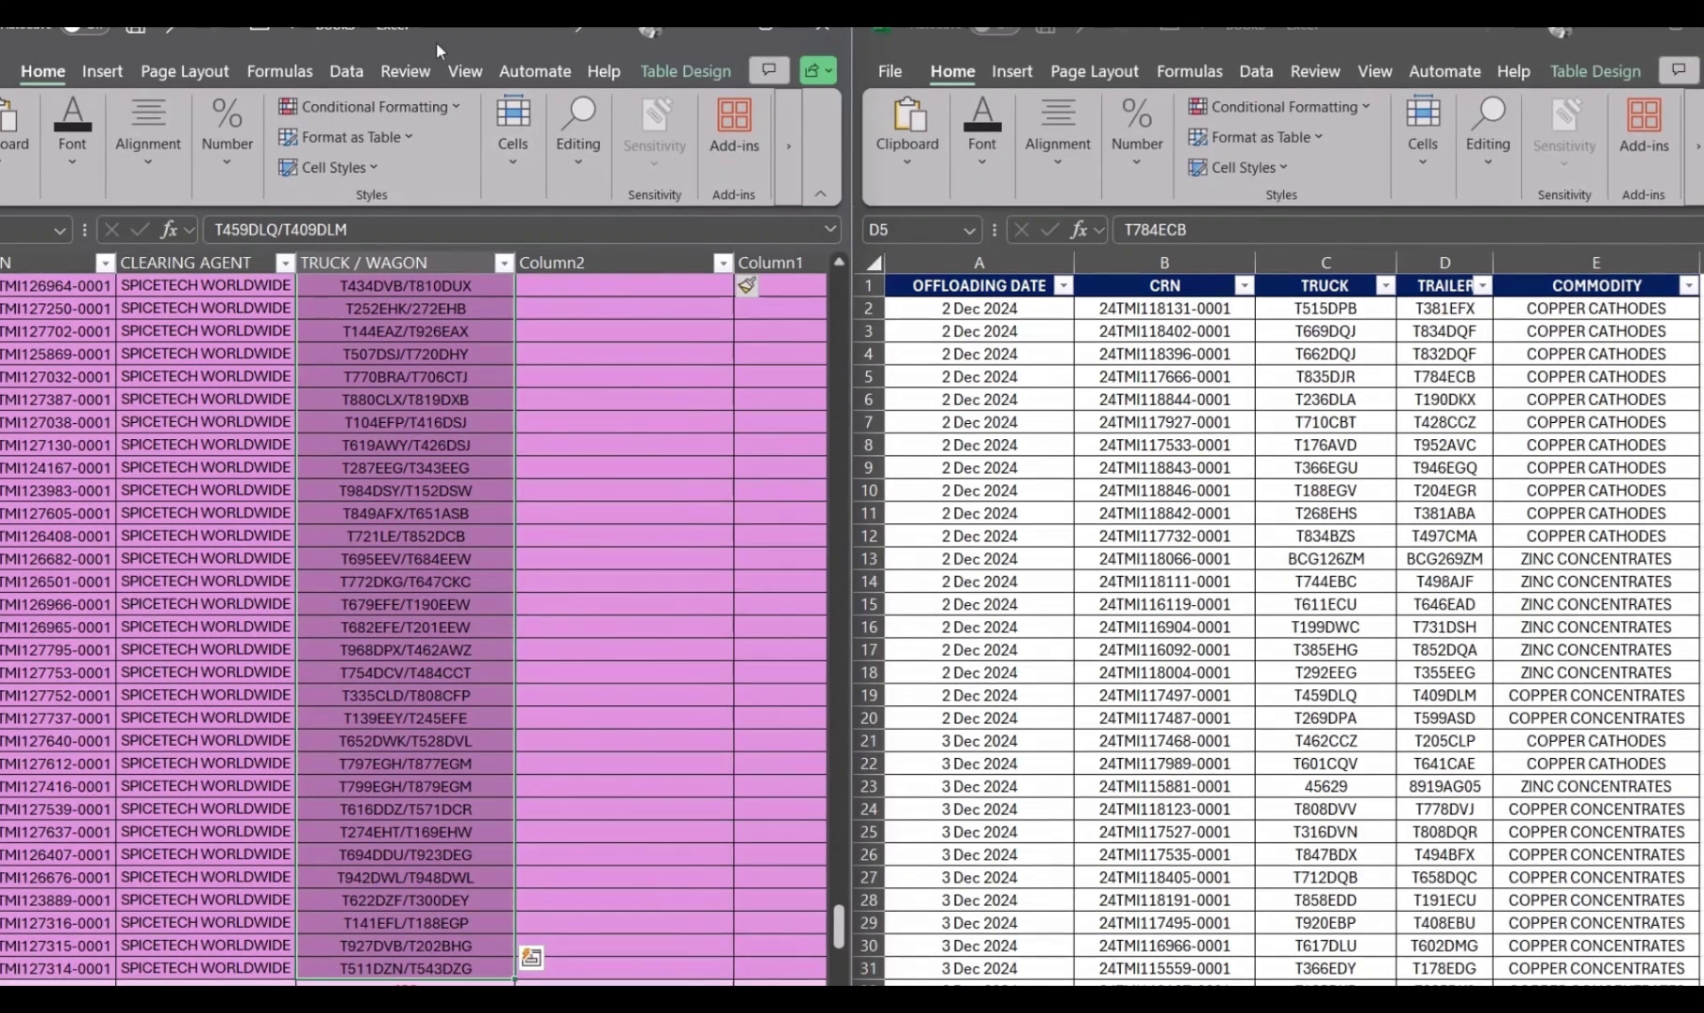
left_click(349, 75)
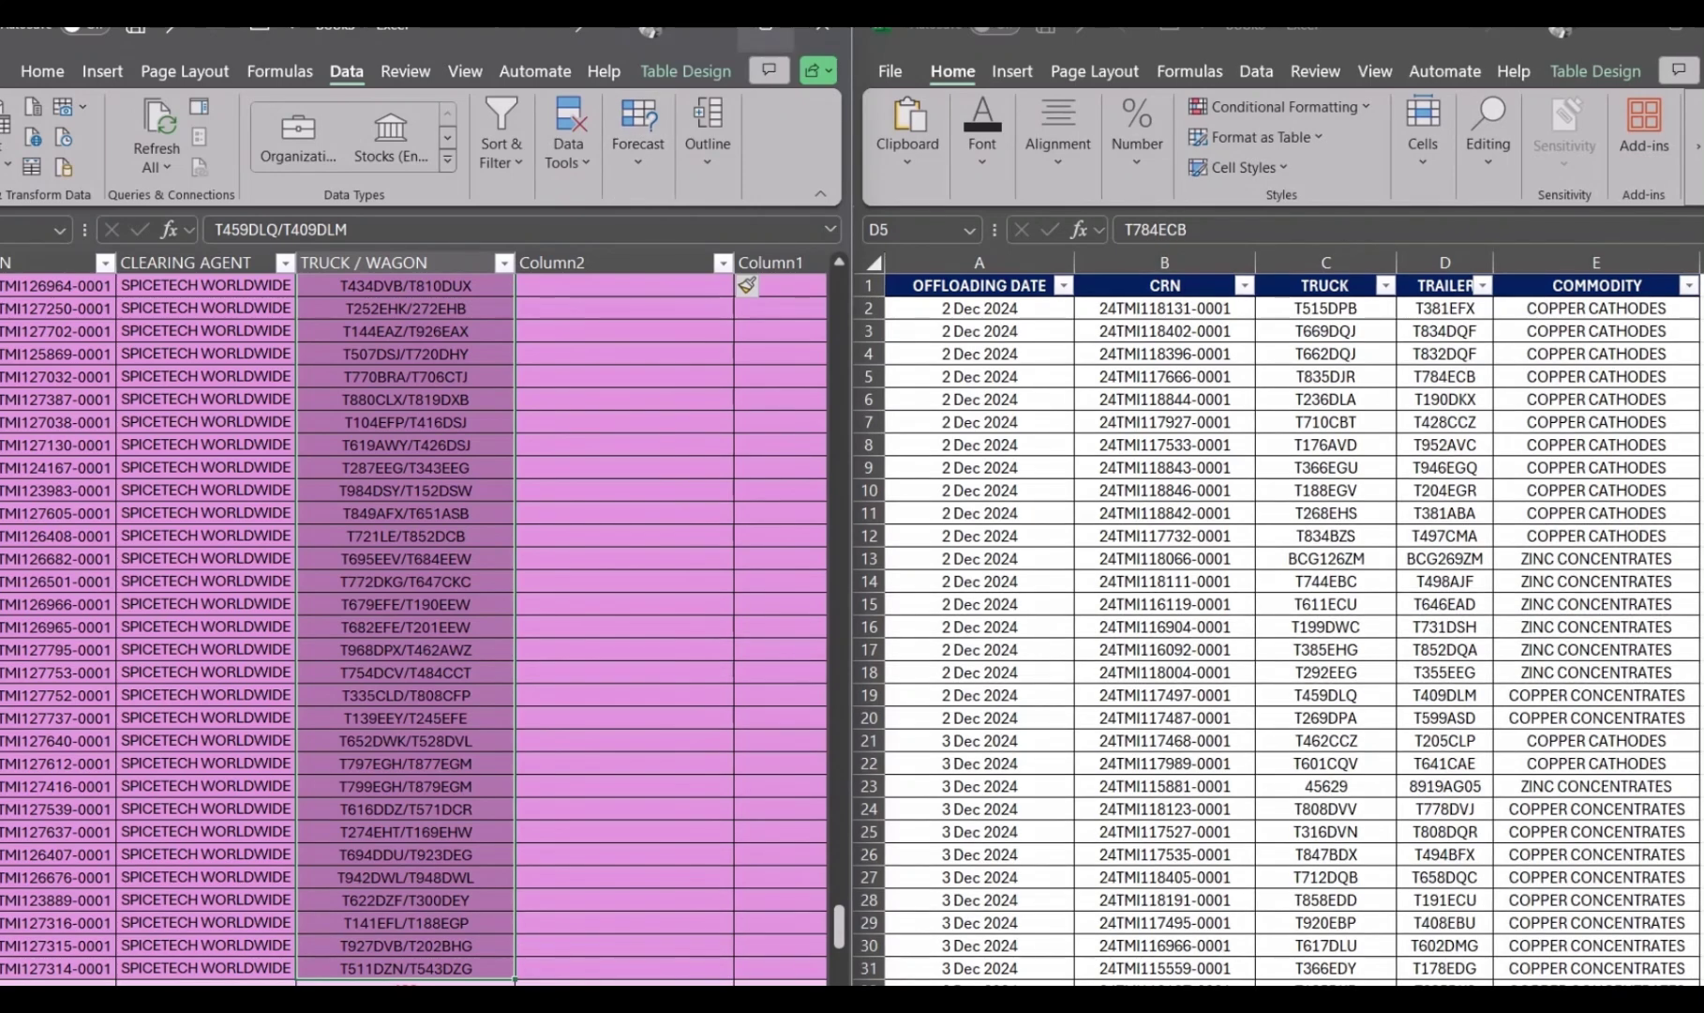
left_click(766, 28)
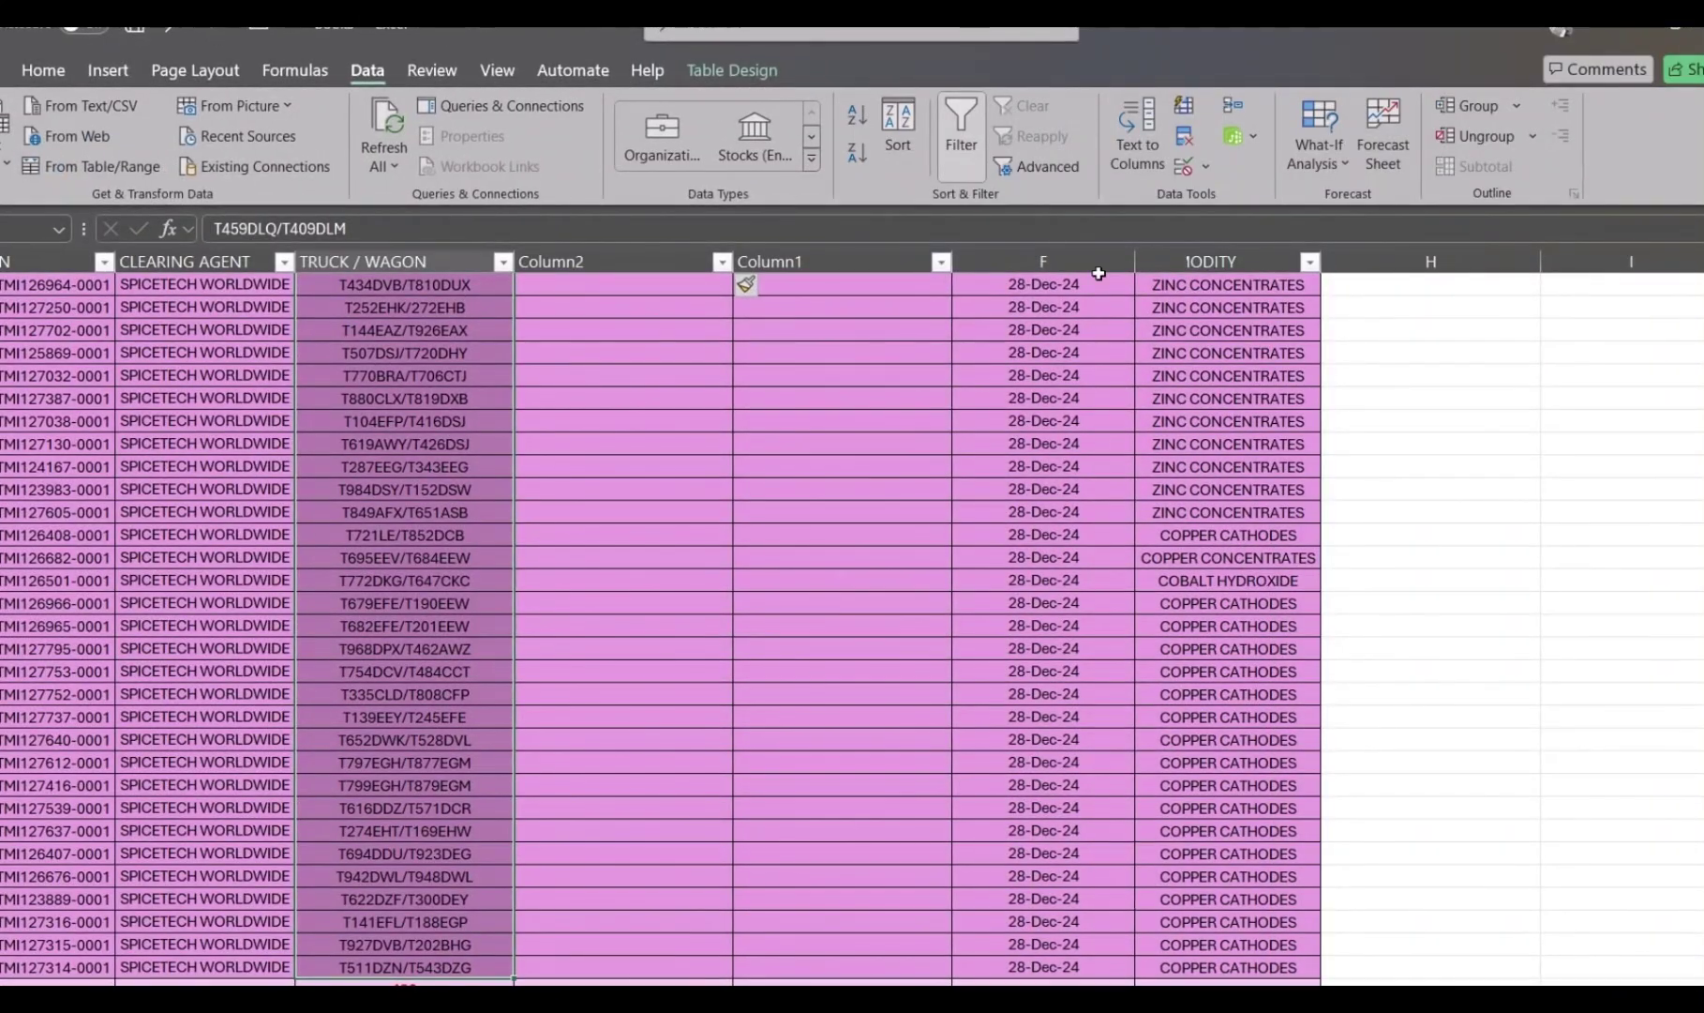
left_click(1137, 141)
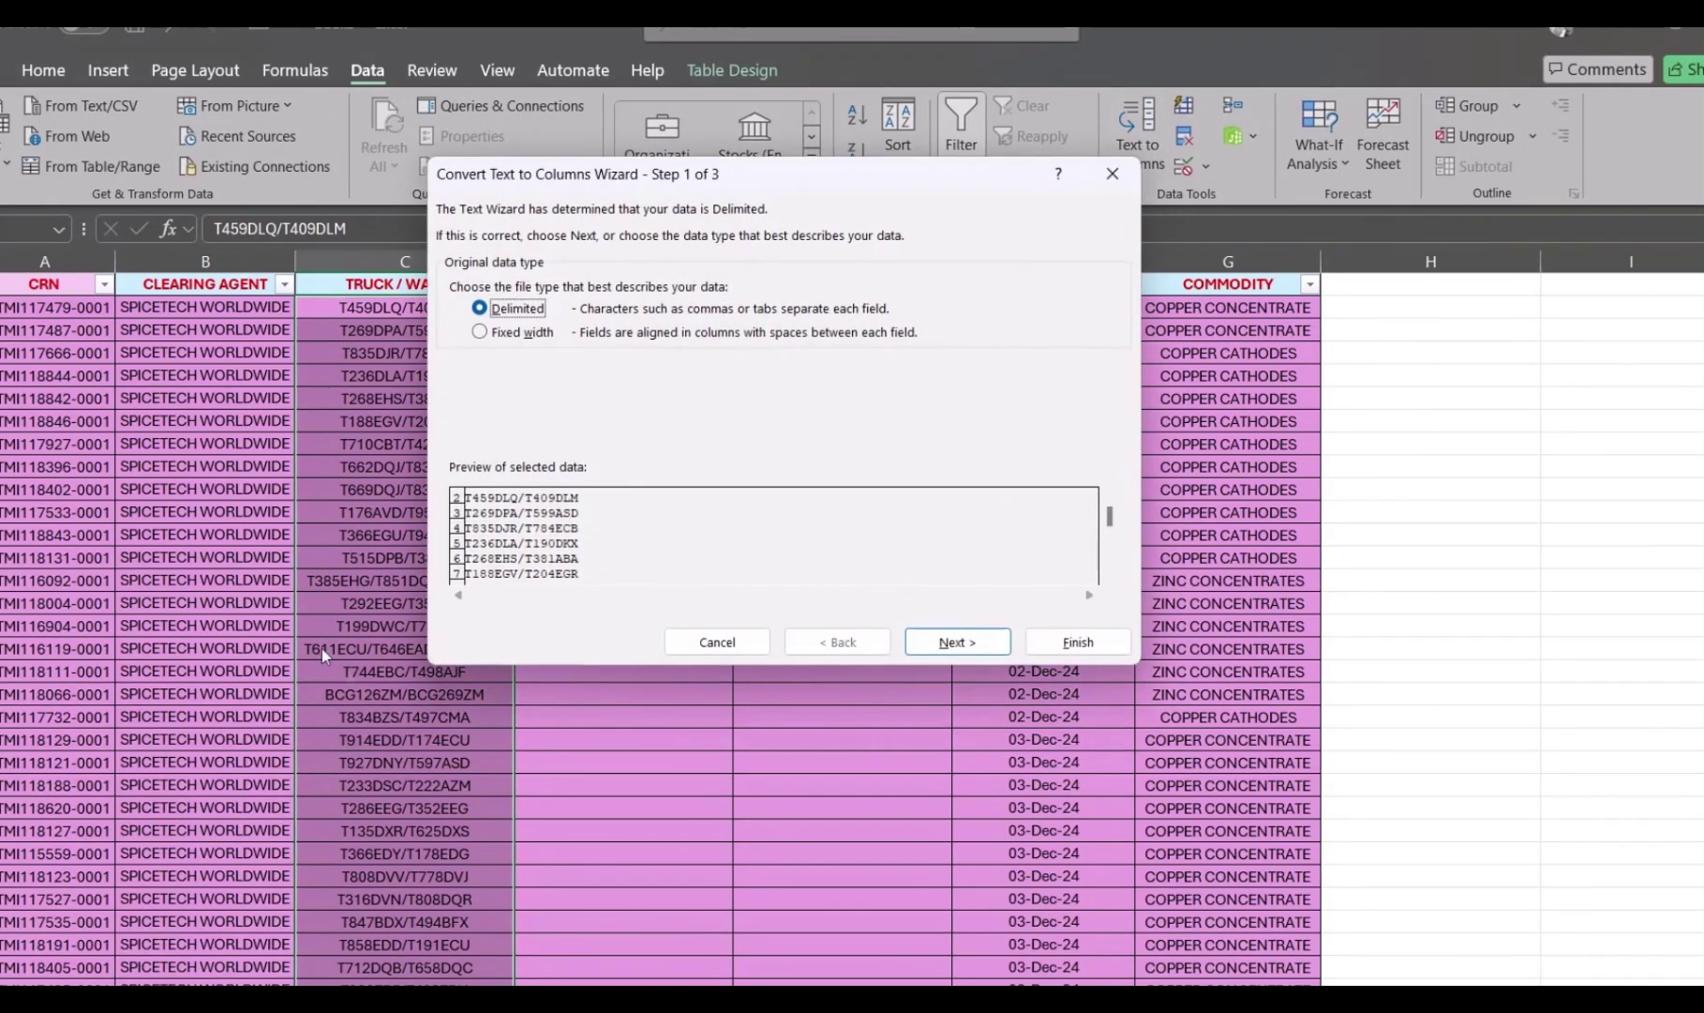
left_click(949, 643)
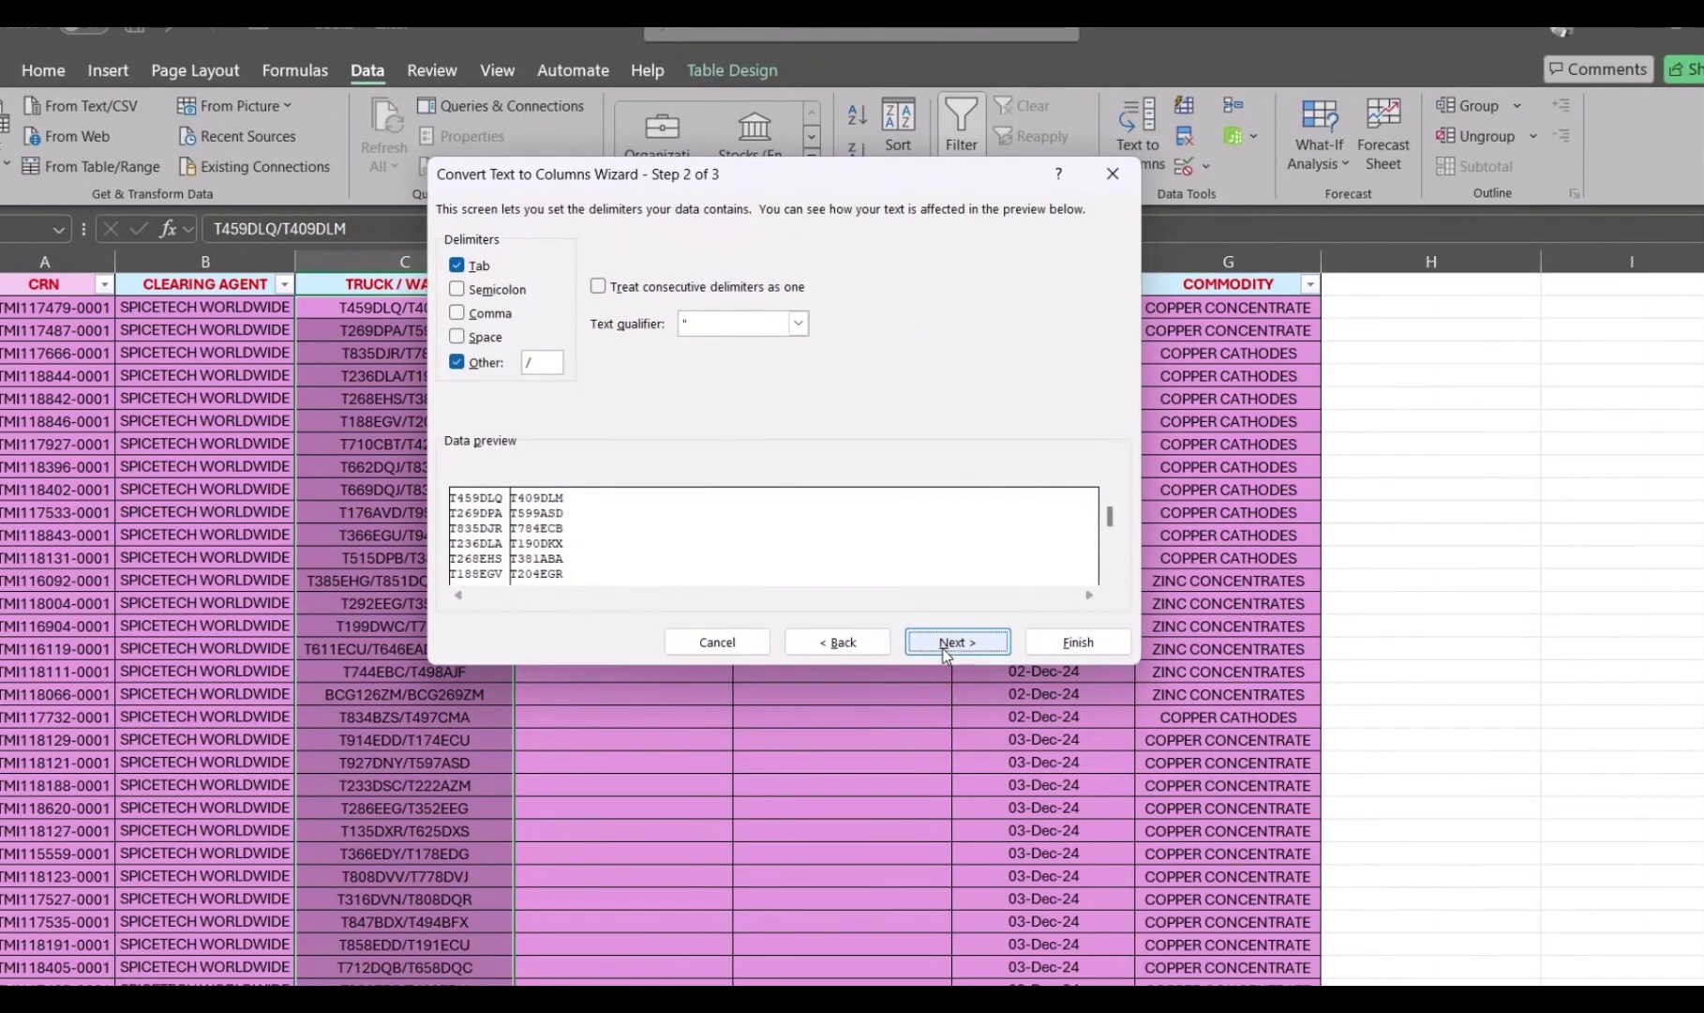
left_click(542, 360)
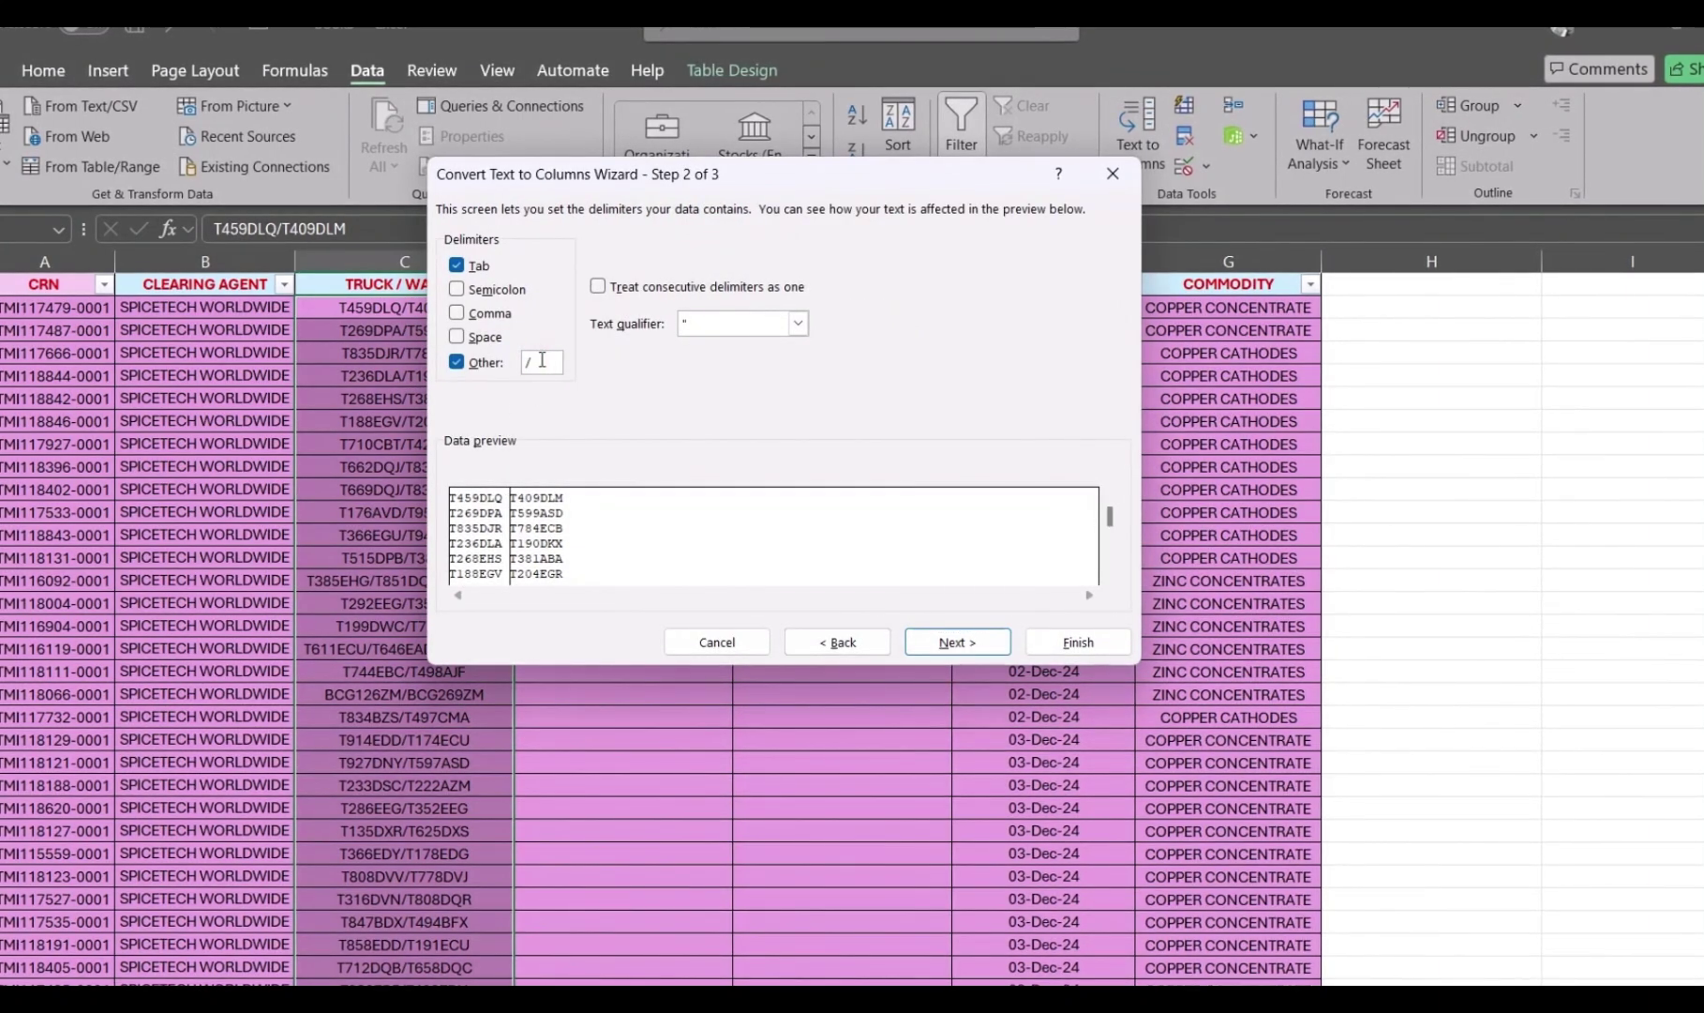
left_click(957, 643)
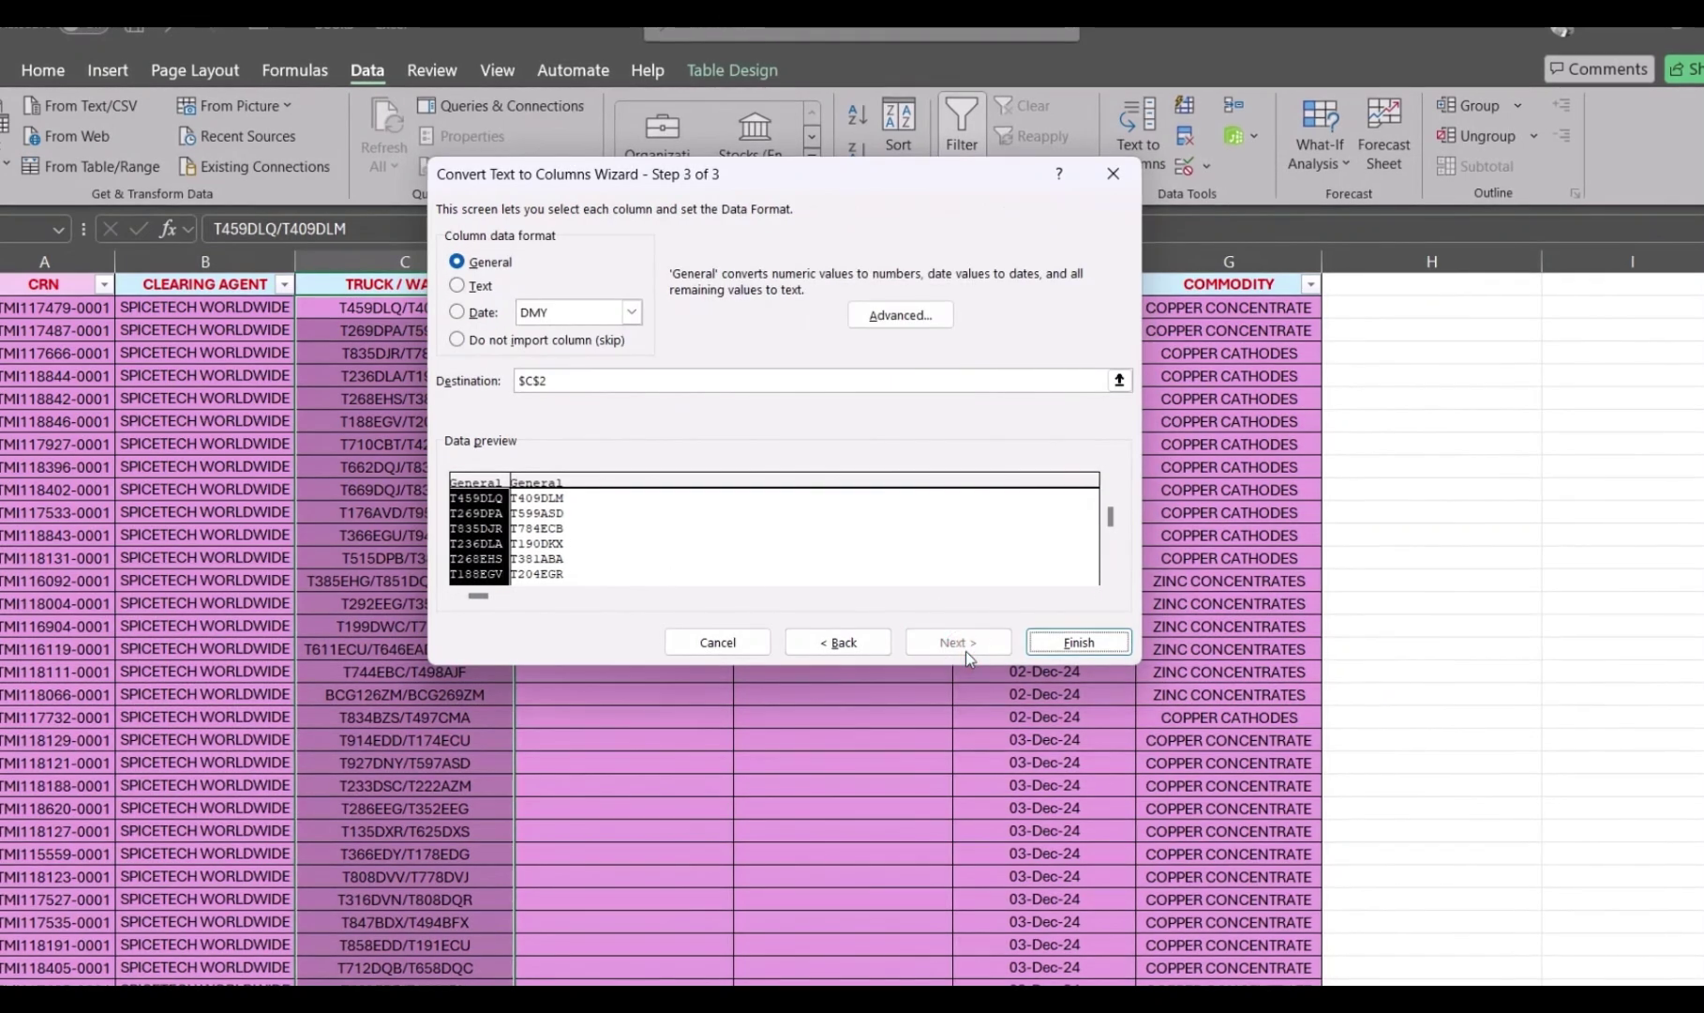
left_click(1083, 649)
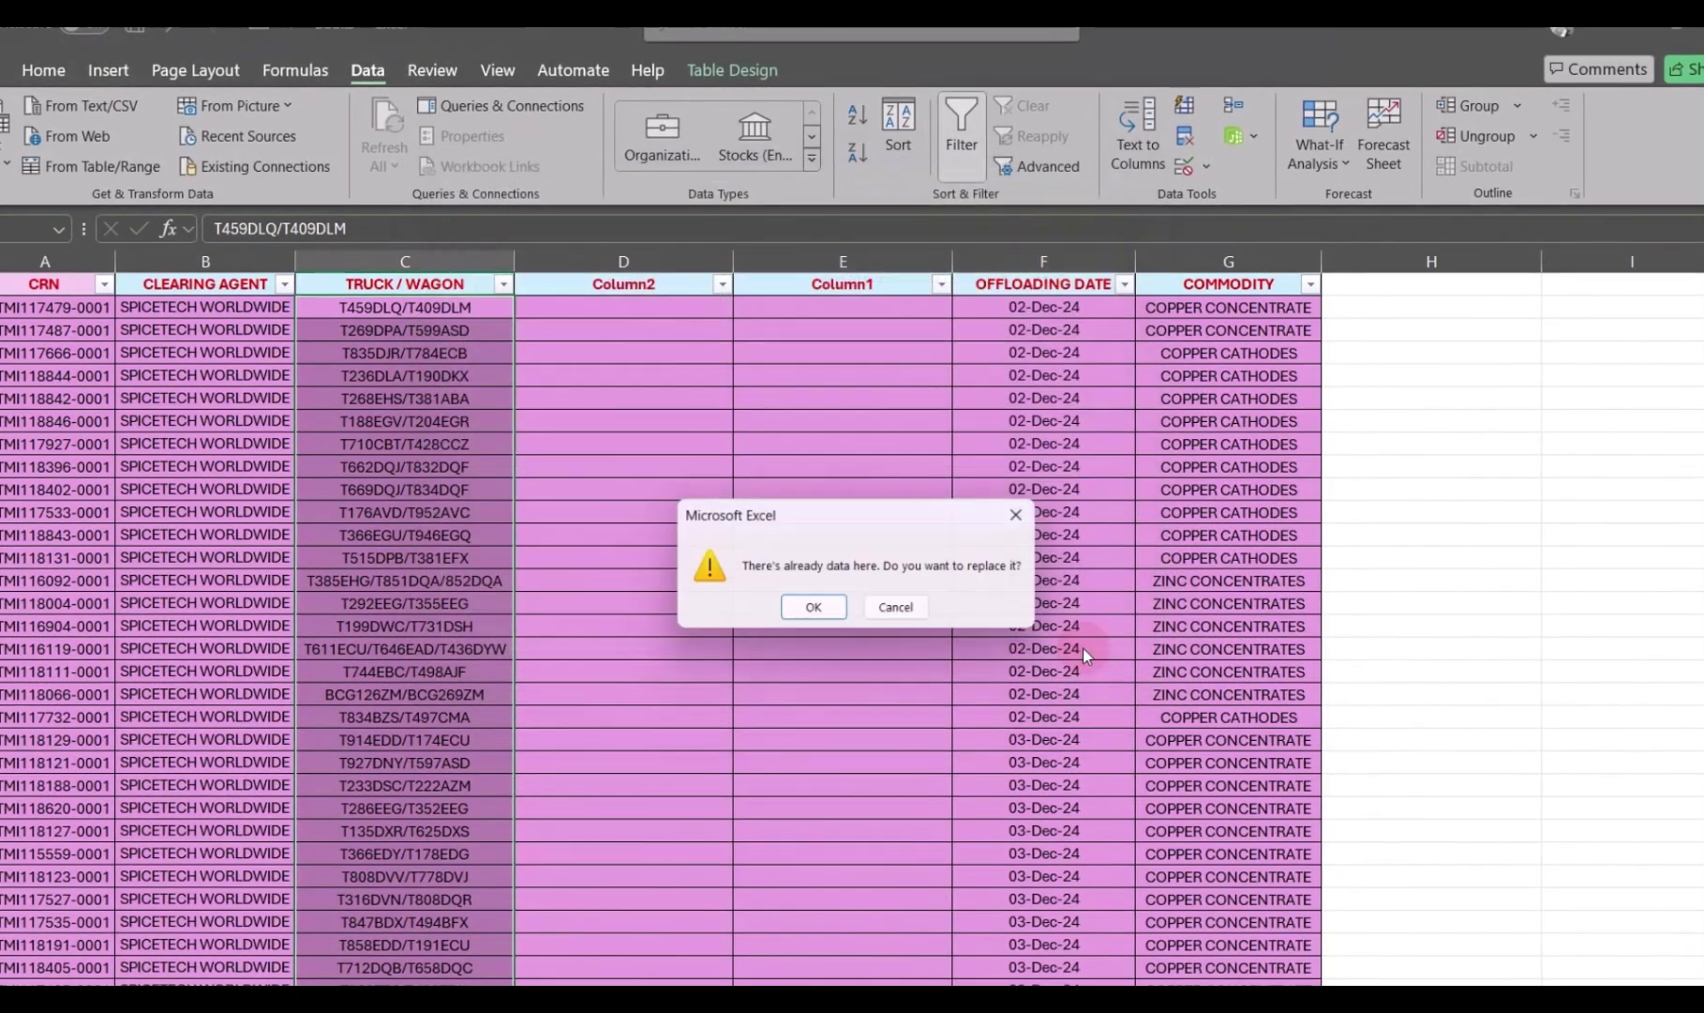
left_click(815, 611)
Check the split plate numbers in TRUCK / WAGON and Column2, and the third-part entries in Column1
scroll(799, 730, "down", 3)
scroll(800, 729, "up", 3)
scroll(800, 728, "down", 3)
scroll(800, 729, "up", 2)
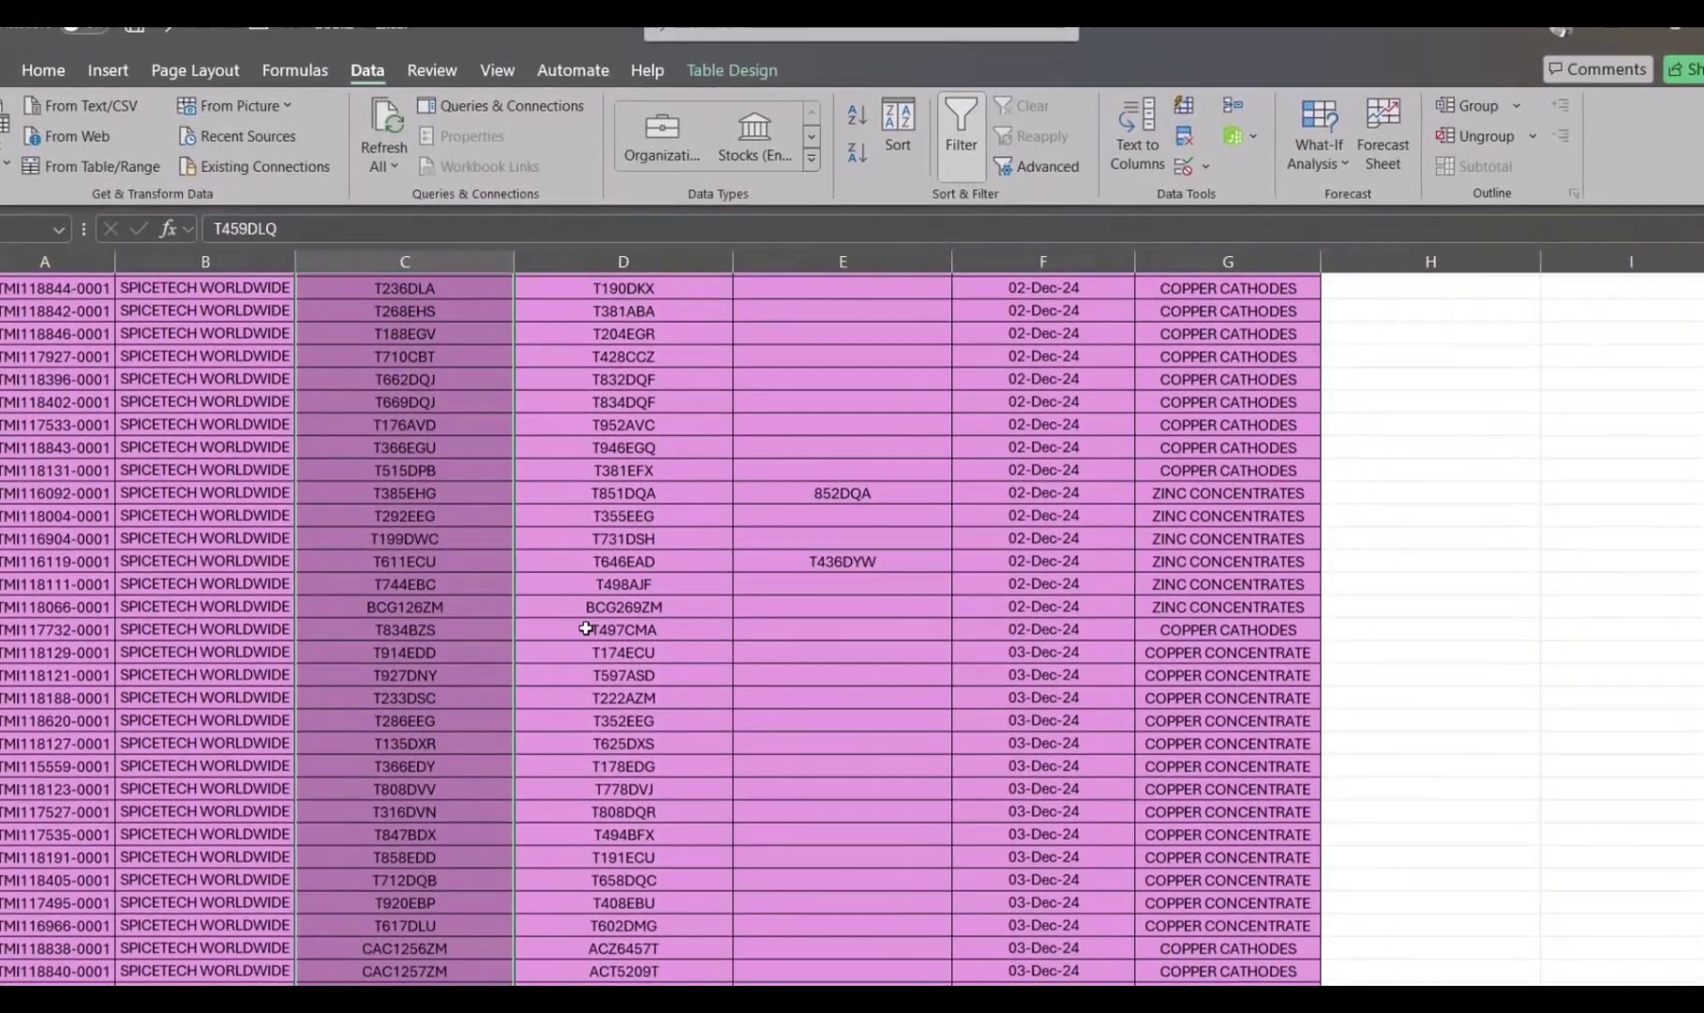
scroll(420, 424, "up", 2)
left_click(420, 424)
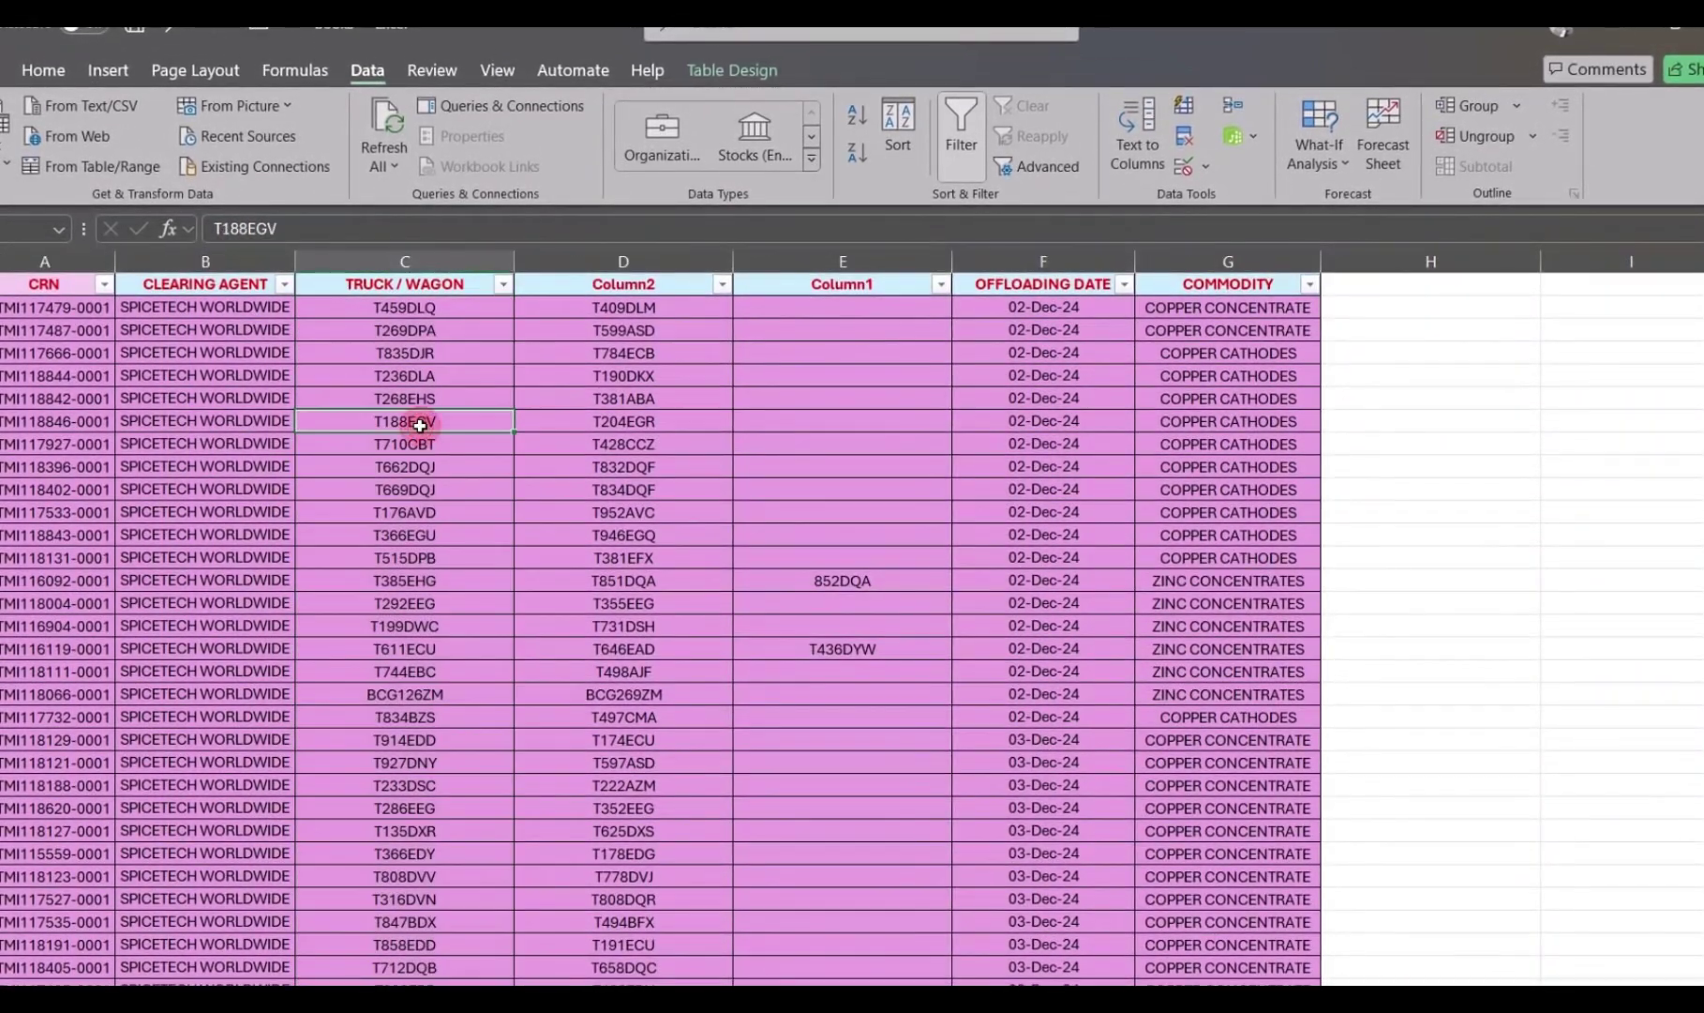
left_click(633, 464)
left_click(881, 574)
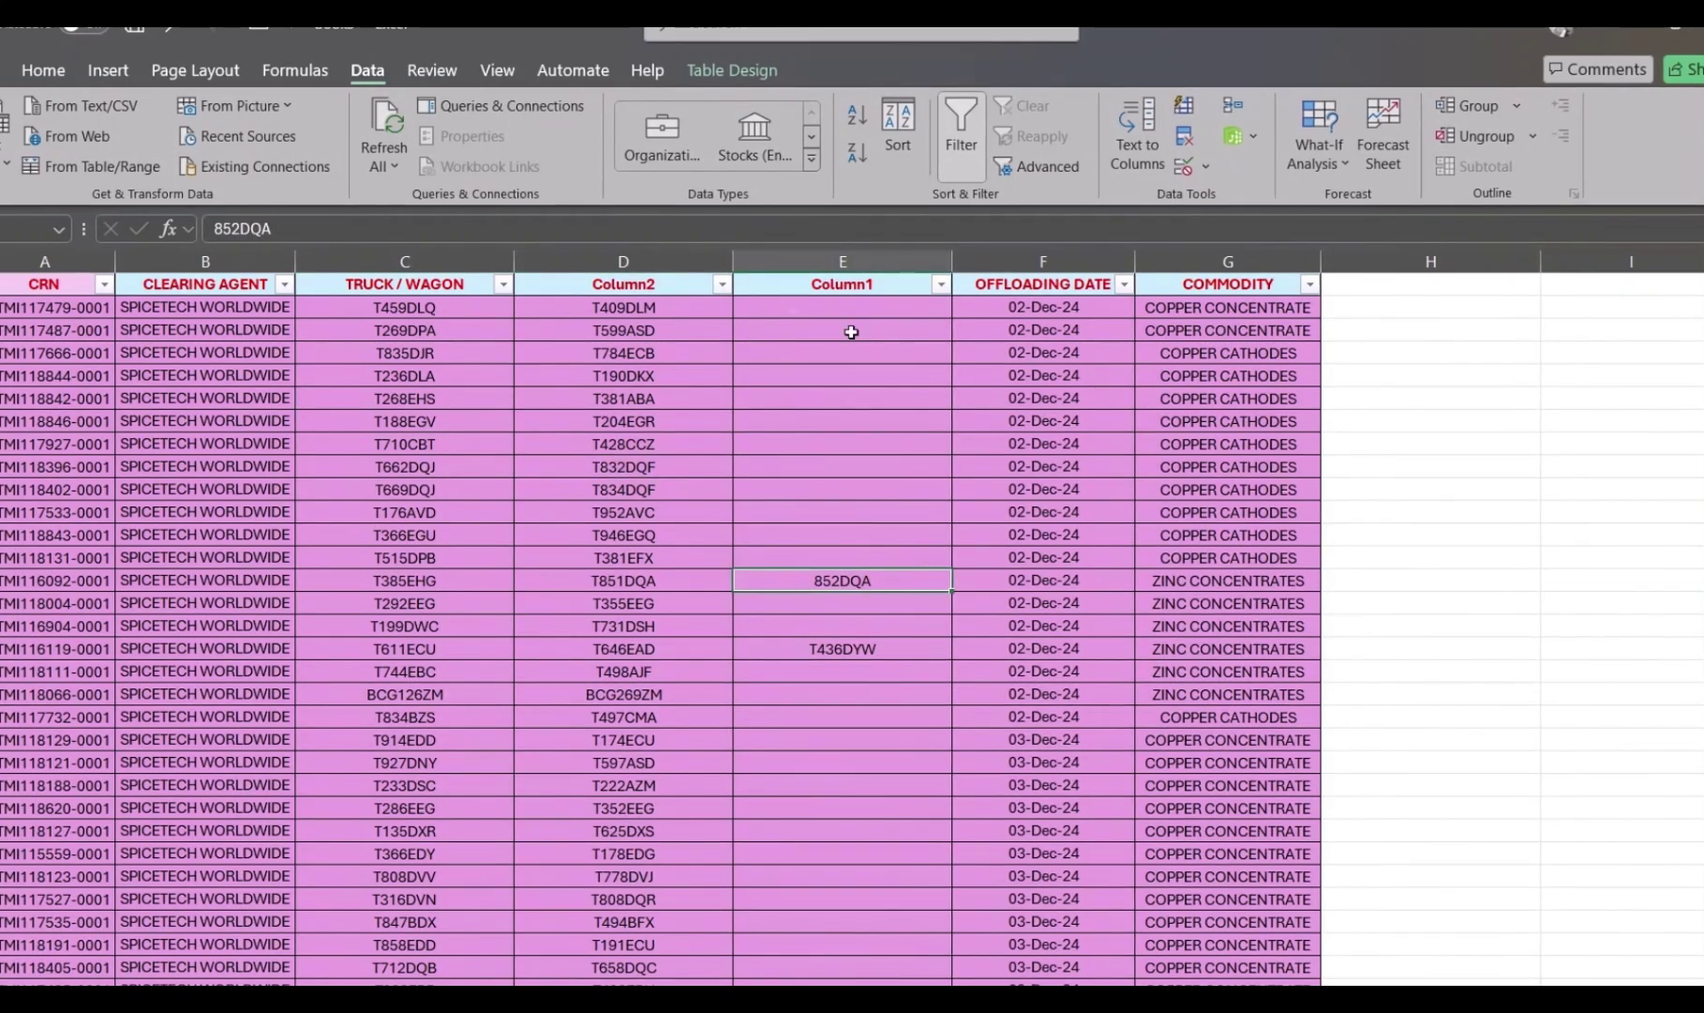
scroll(859, 738, "down", 3)
scroll(860, 738, "up", 3)
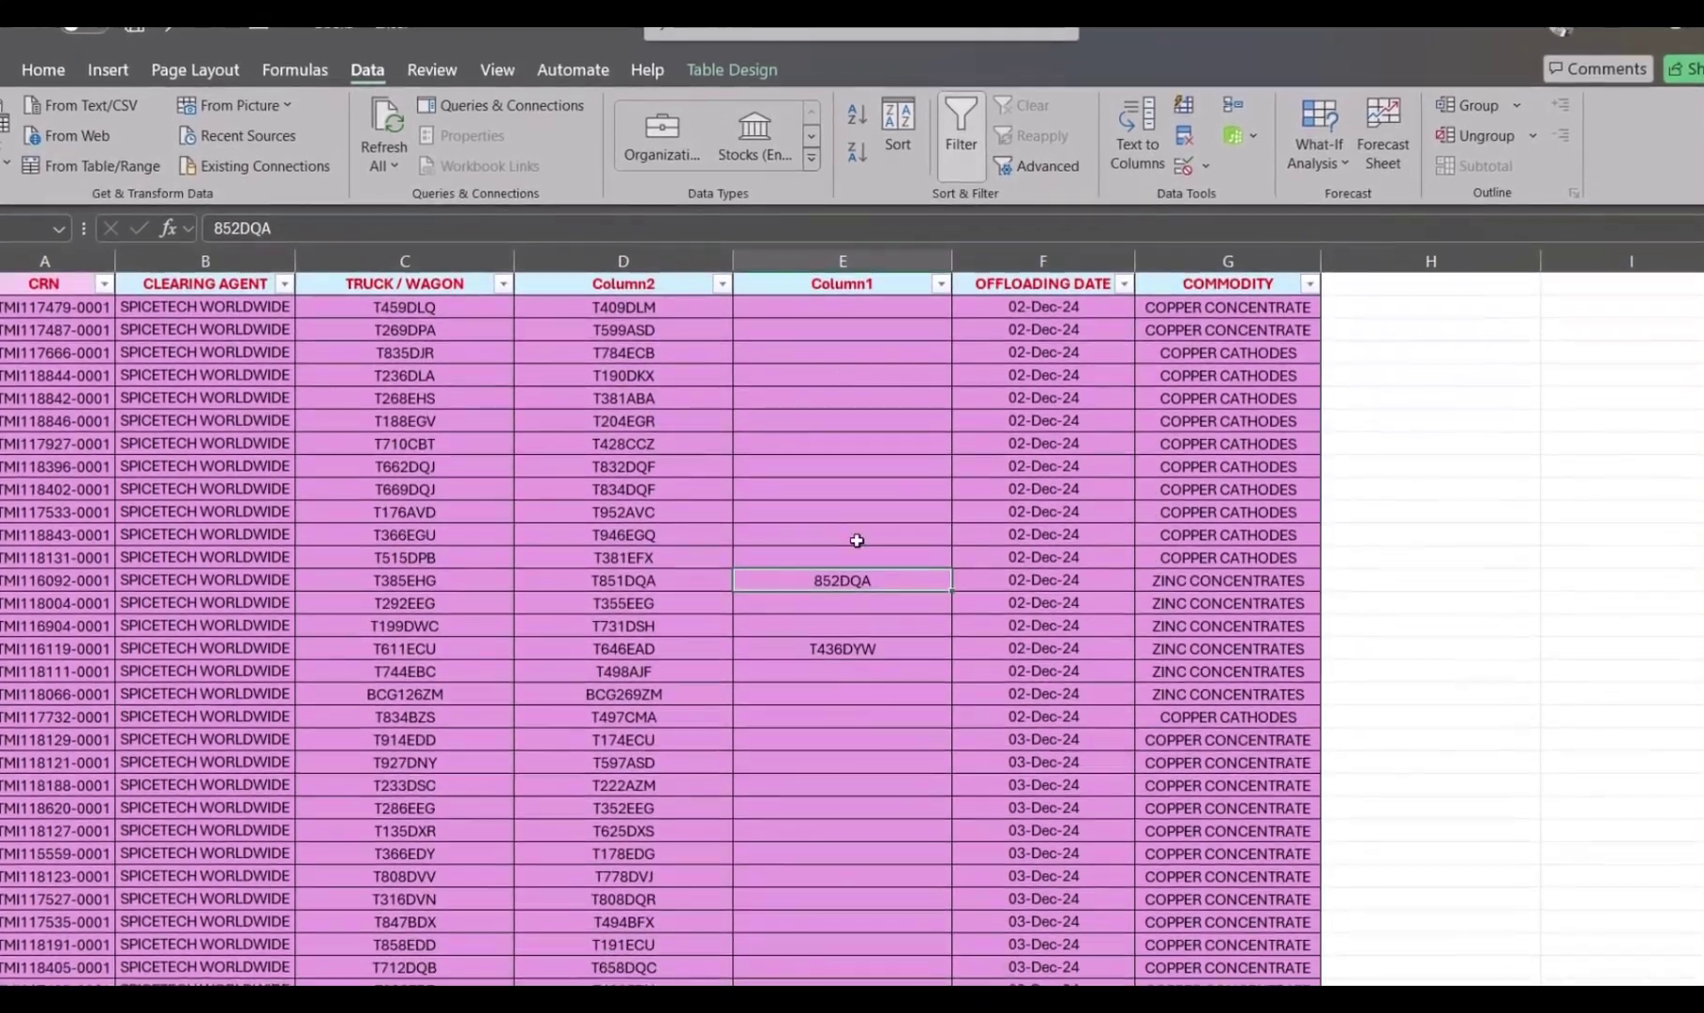
Delete the Column1 column holding the third-part entries from the Book5 table
left_click(43, 69)
left_click(841, 262)
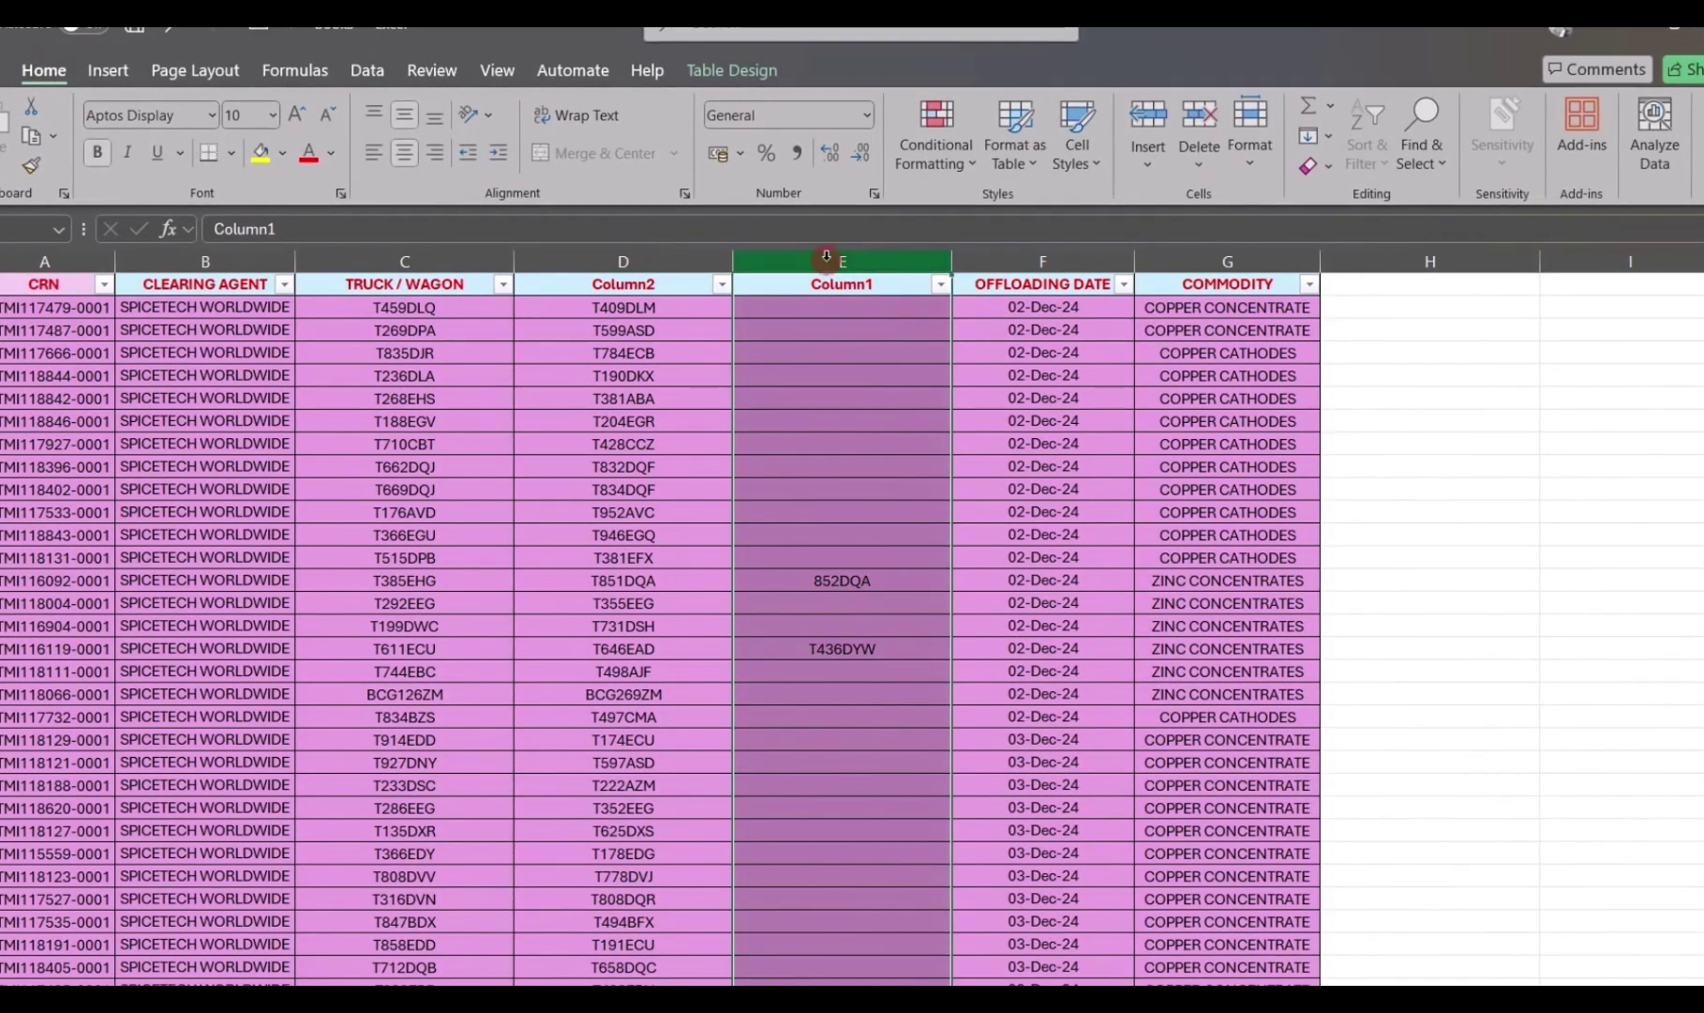
left_click(1215, 131)
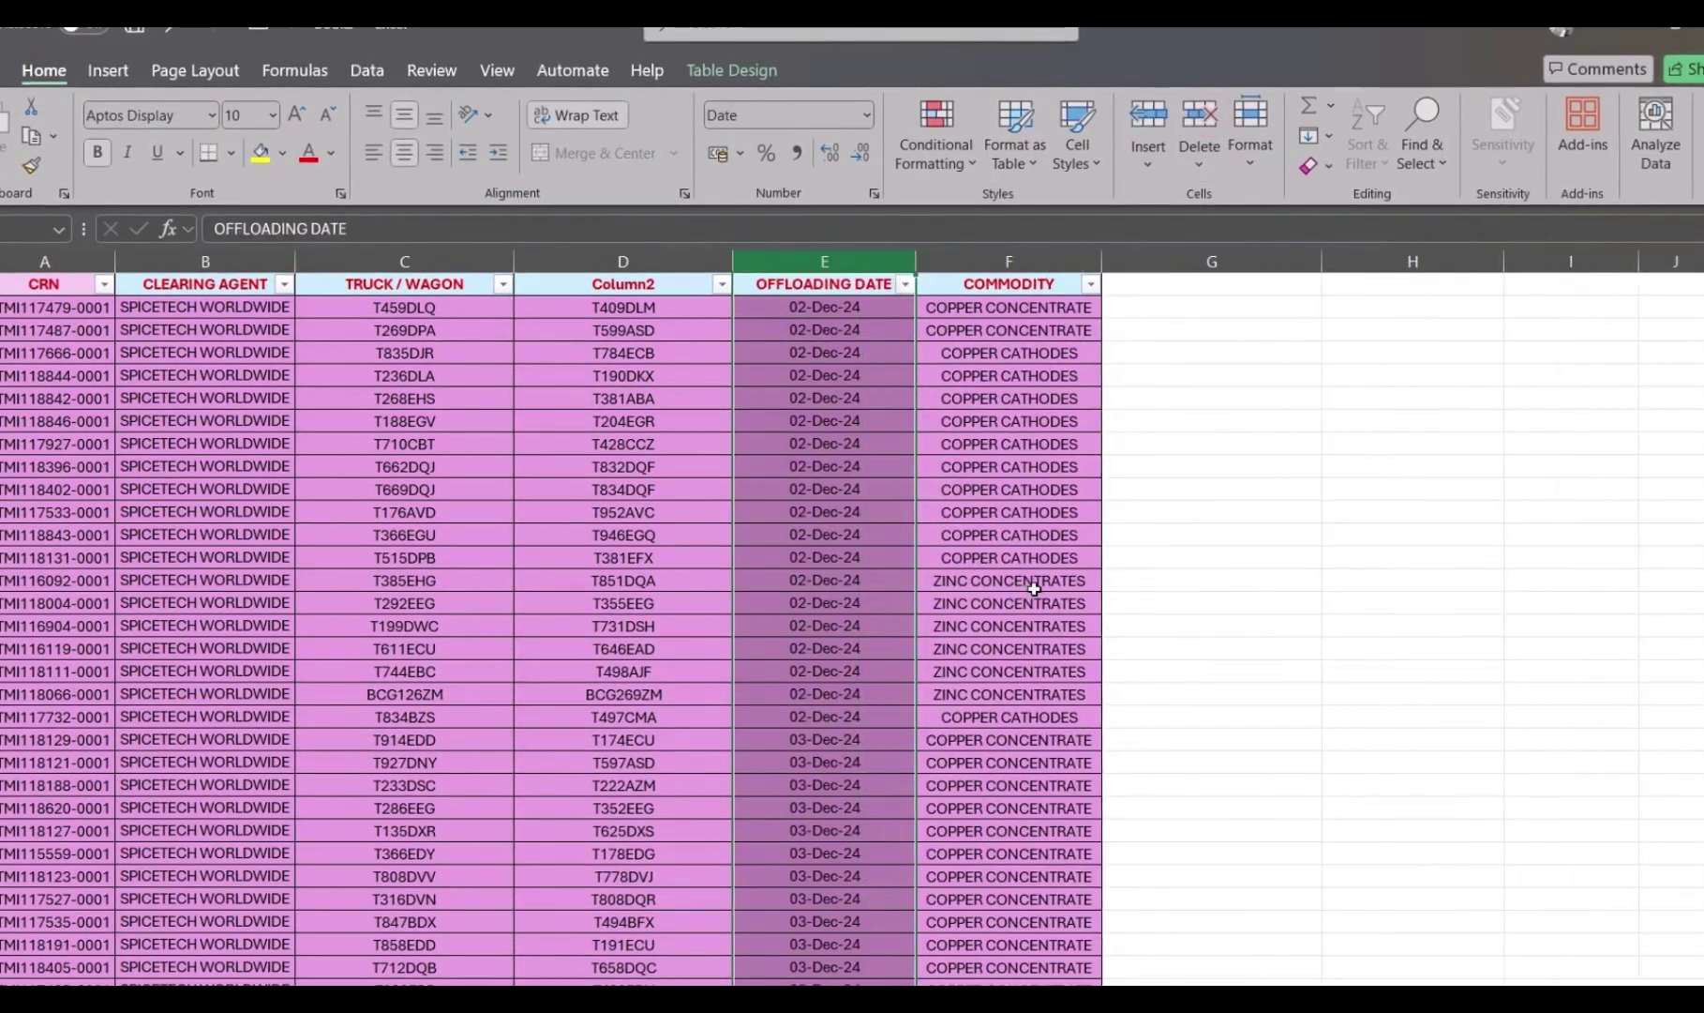
Rename Book5's TRUCK / WAGON header as TRUCK and Column2 as TRAILER, using Book6's headers as reference
key("alt+Tab")
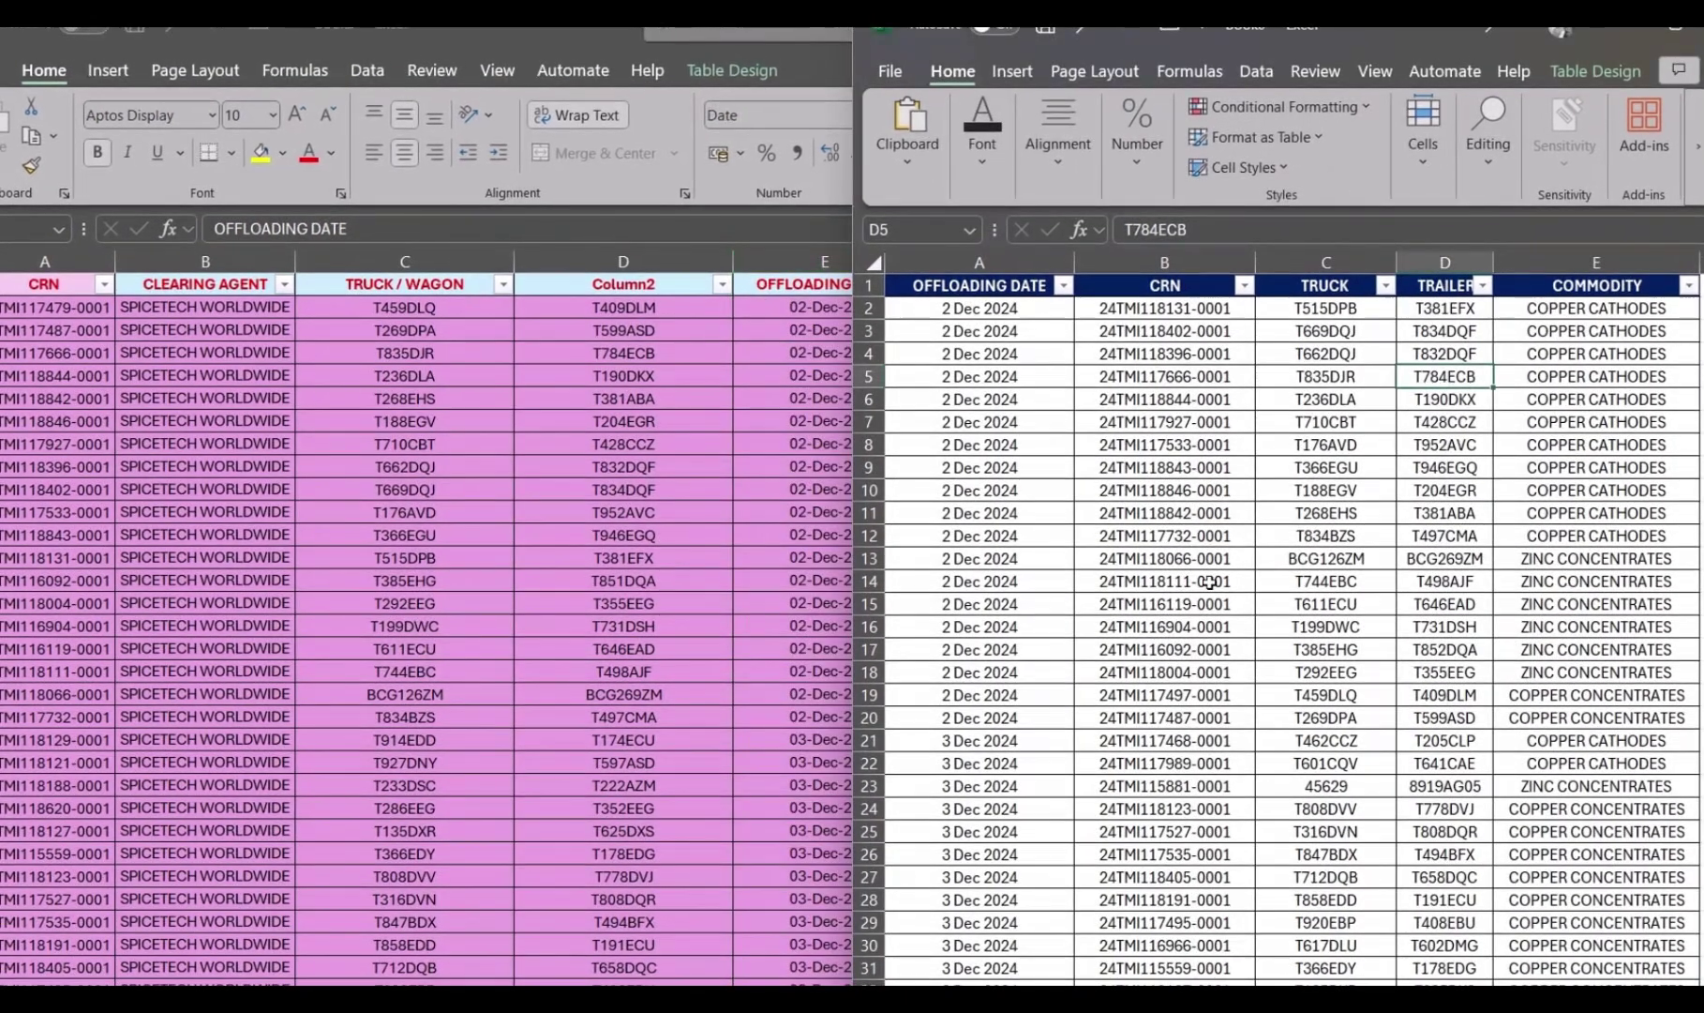
left_click(1326, 535)
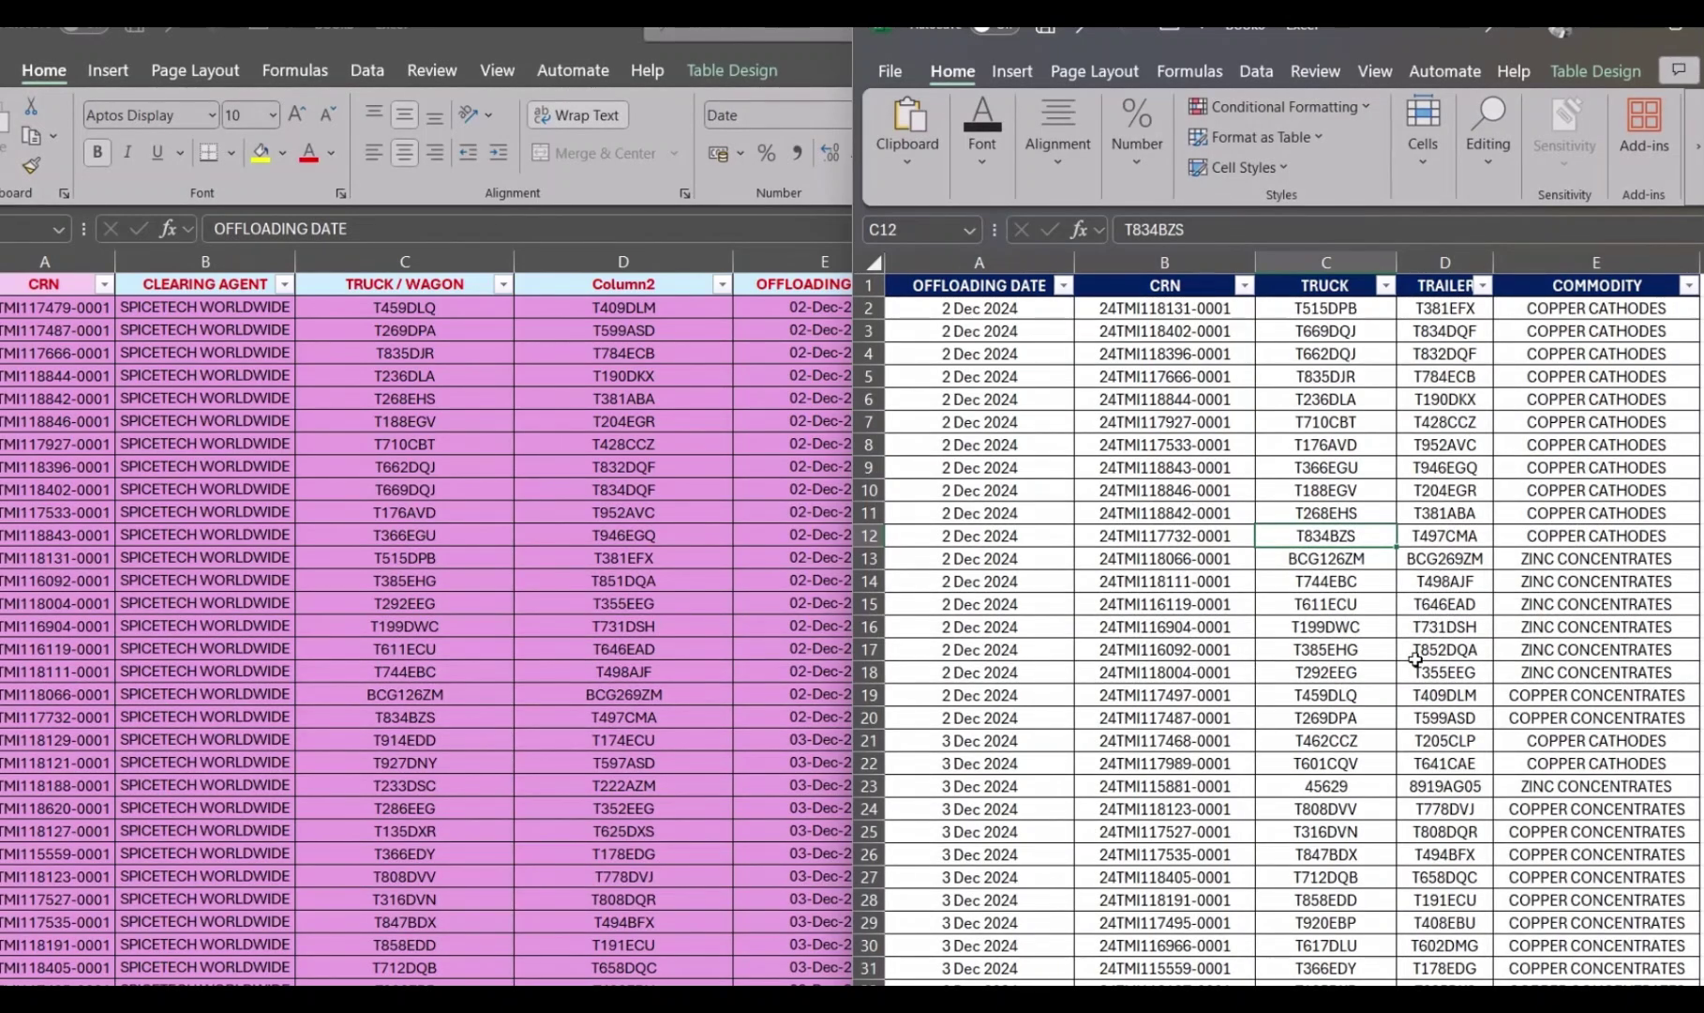
key("alt+Tab")
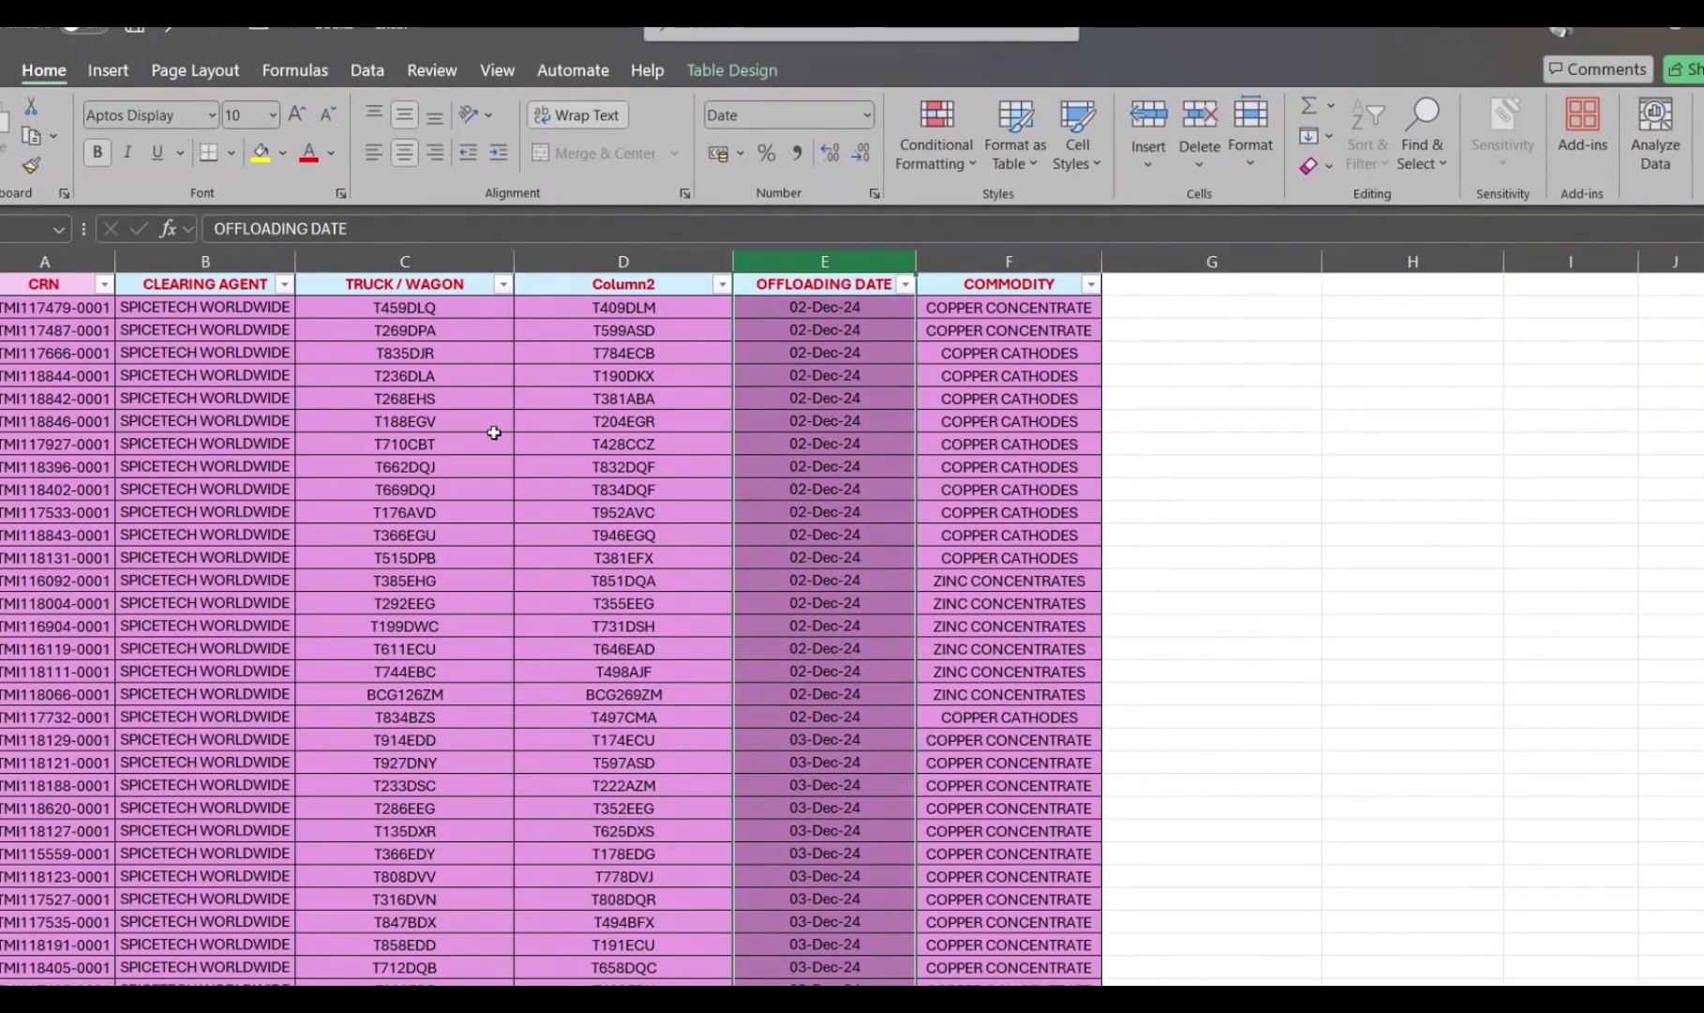
left_click(418, 280)
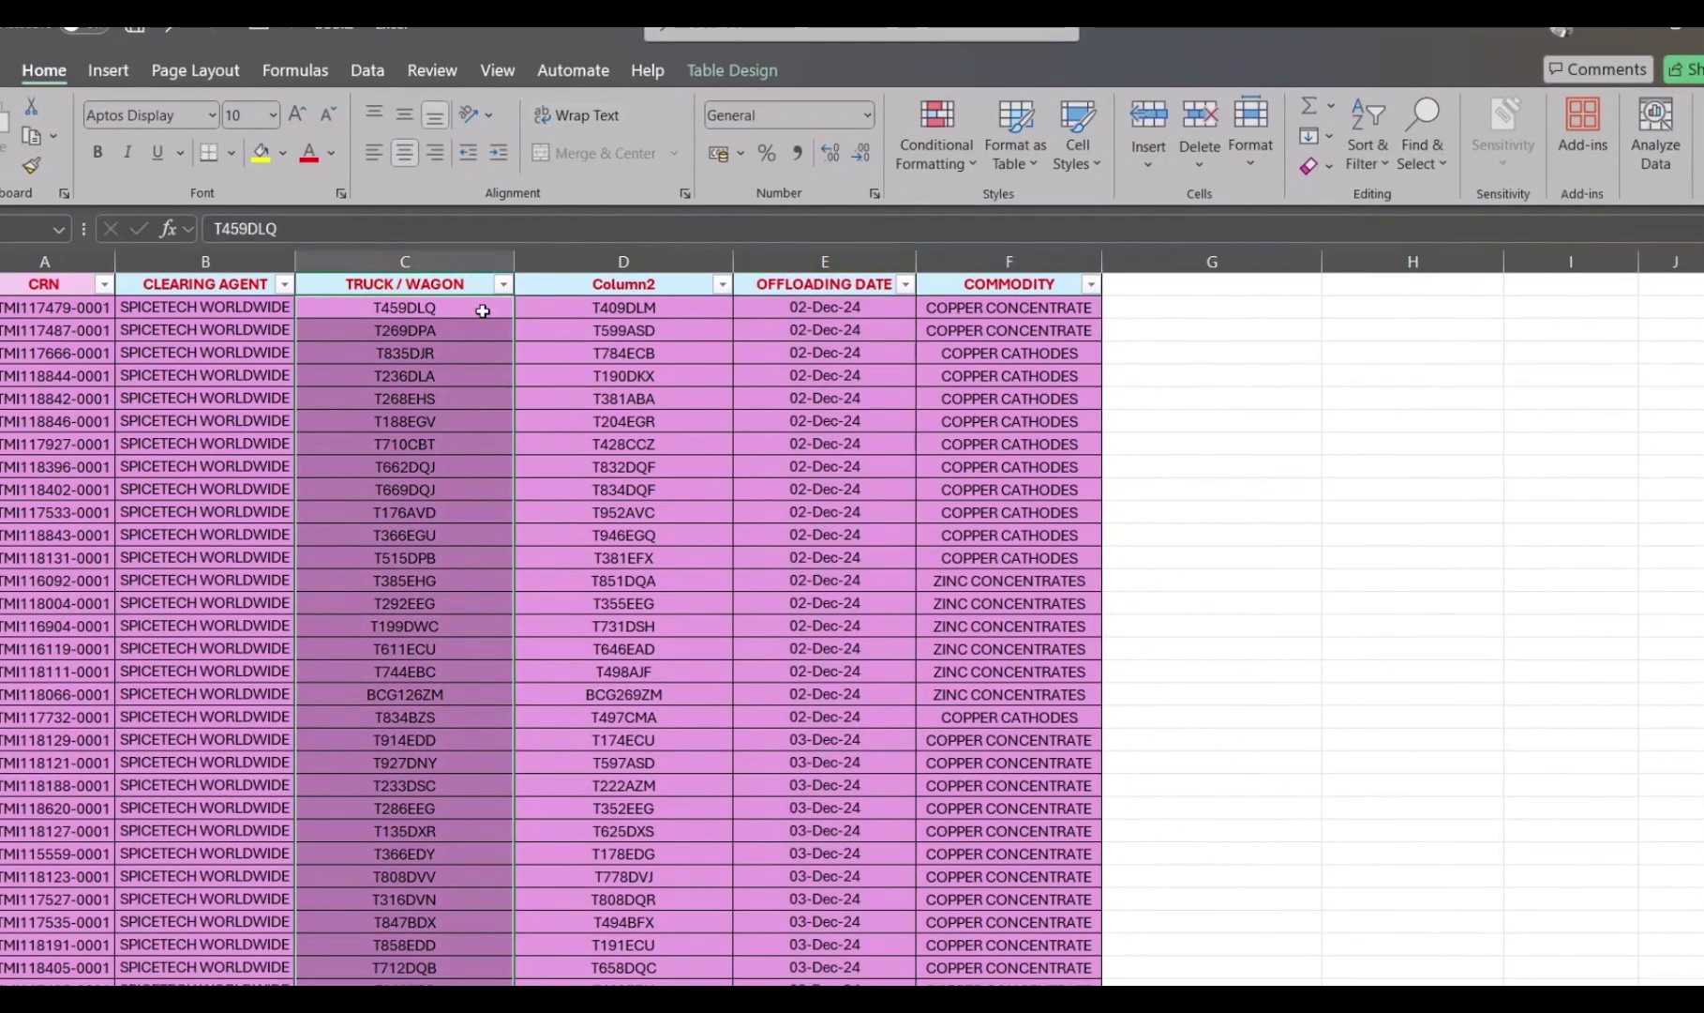
left_click(402, 285)
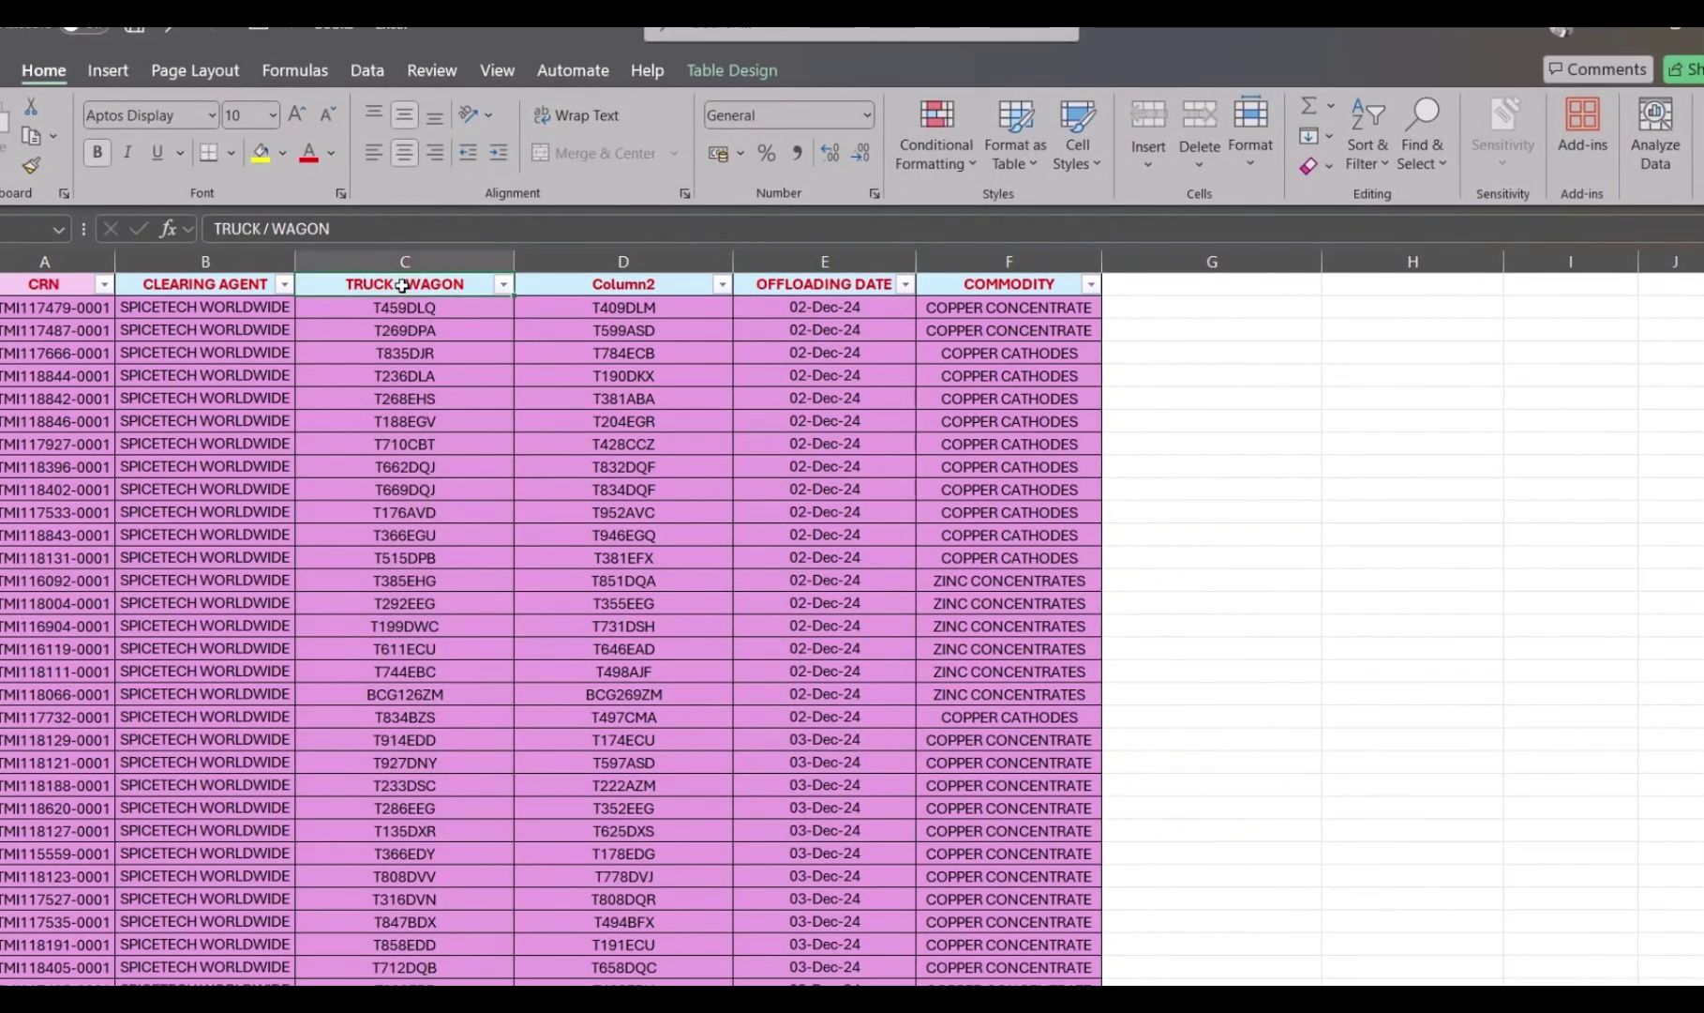
type("TRUCK")
key("Tab")
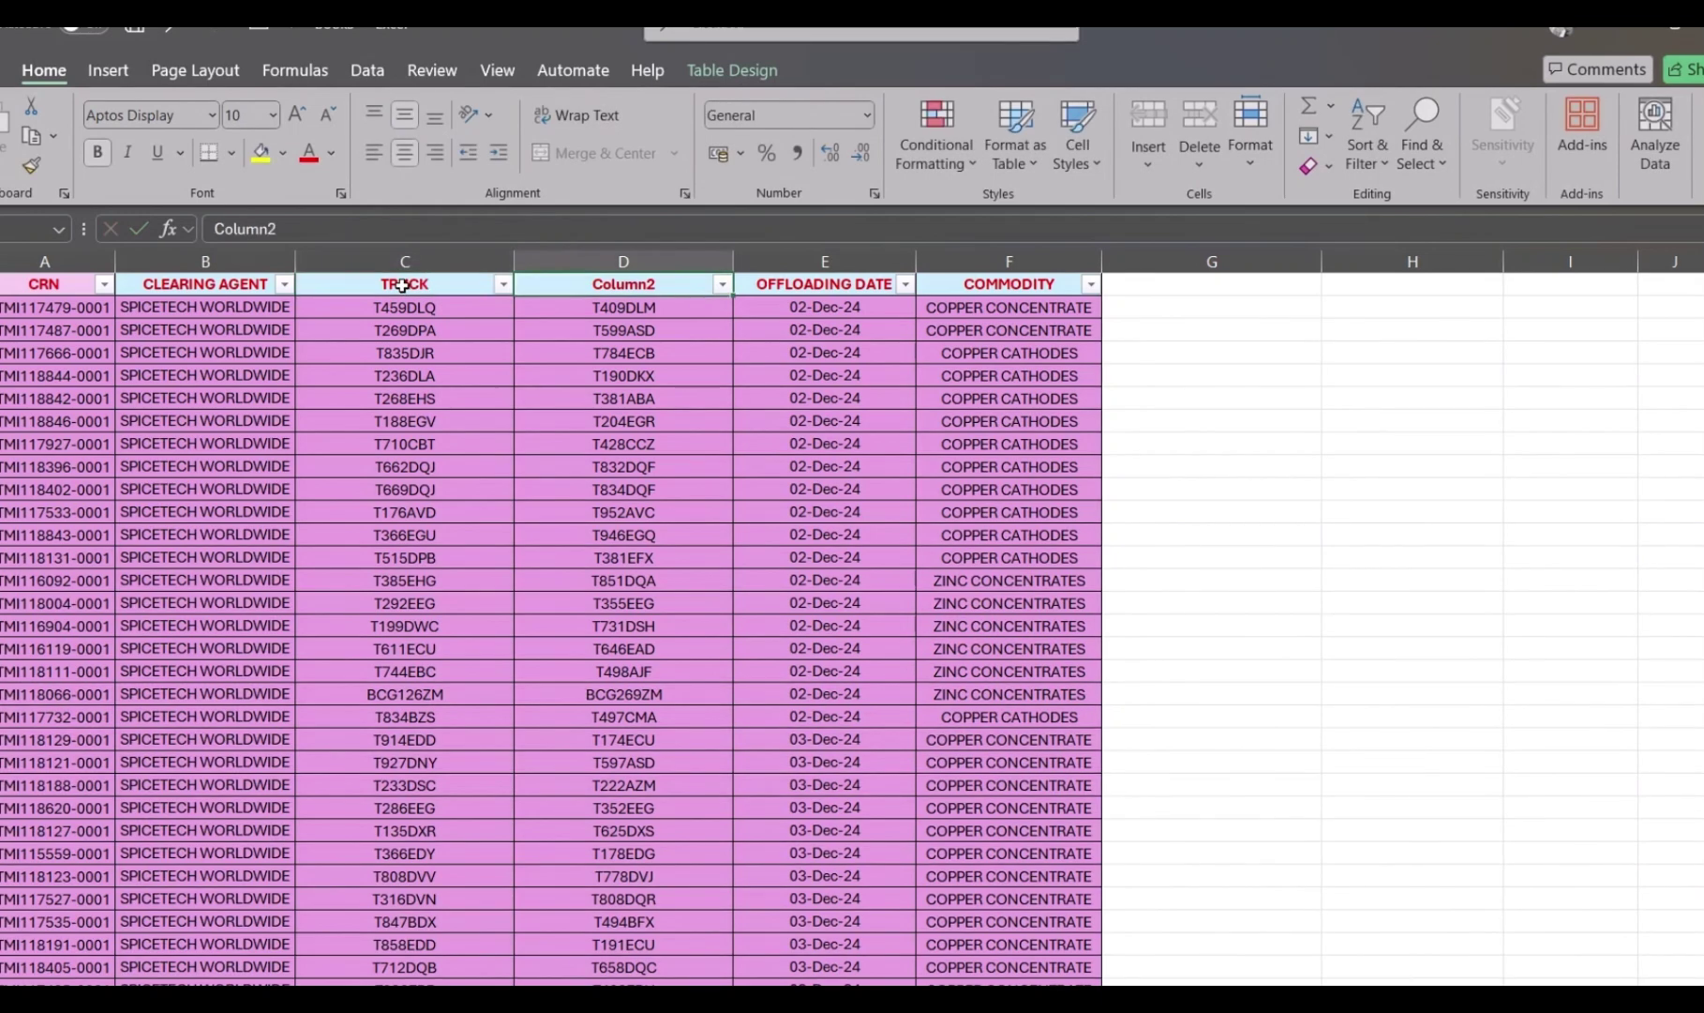
type("TRAILER")
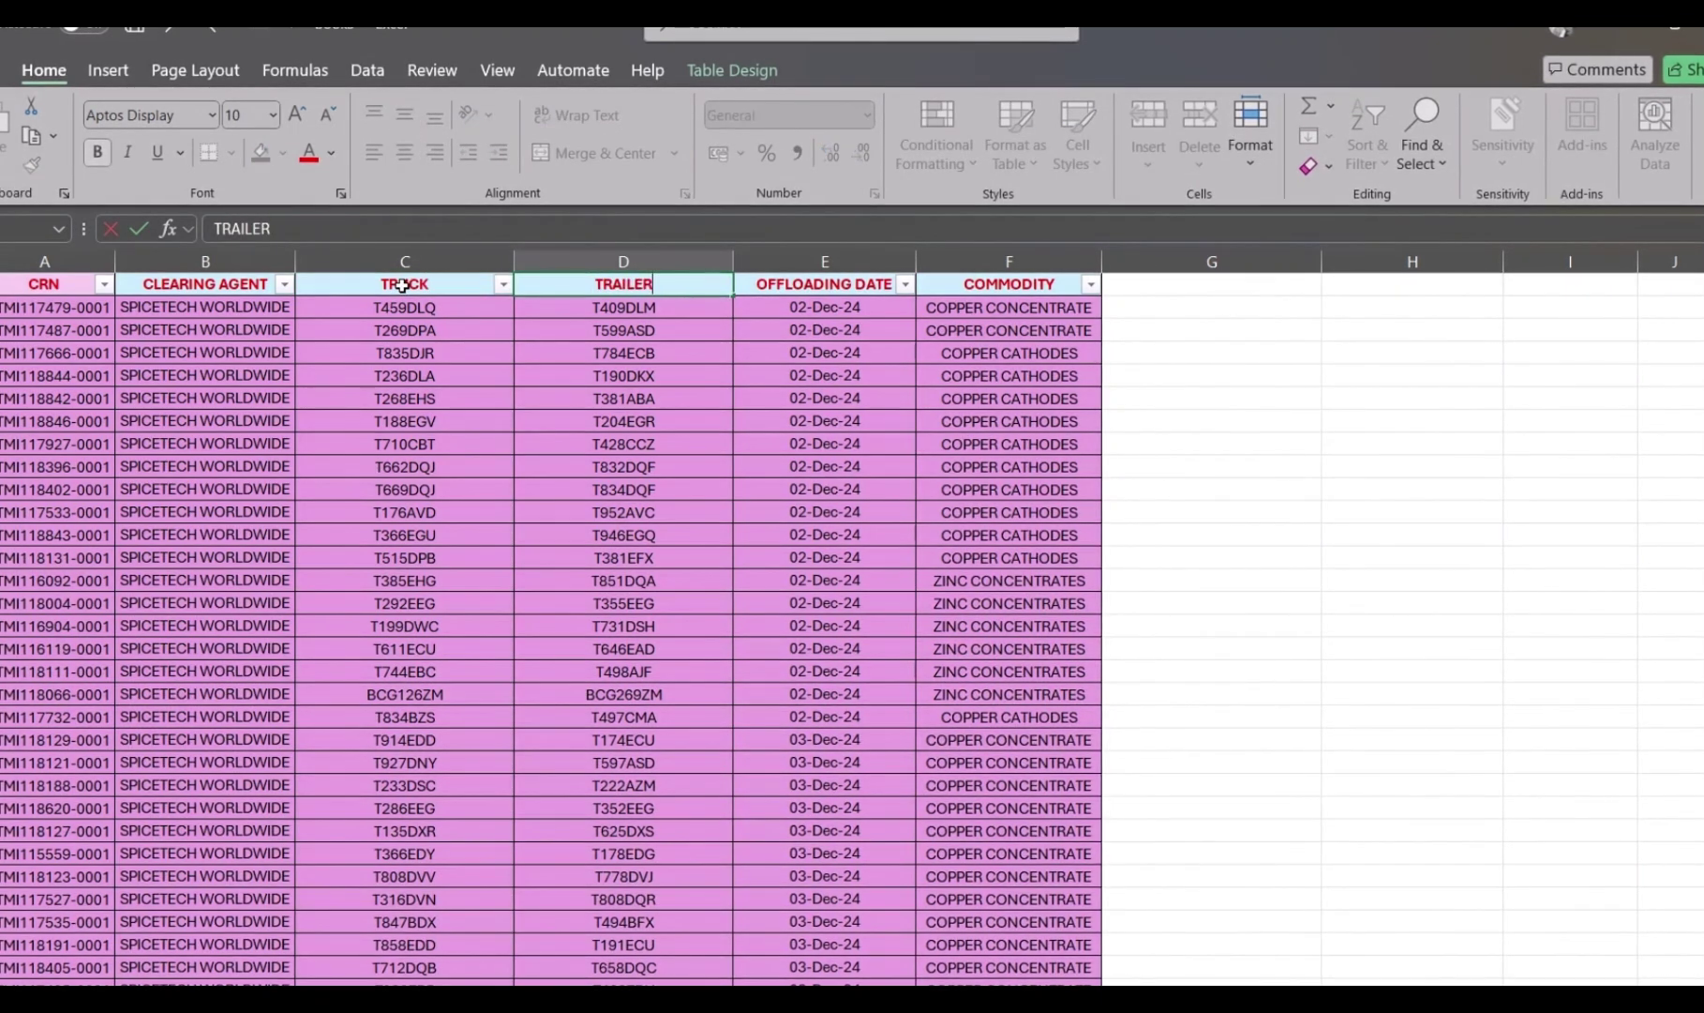
left_click(518, 391)
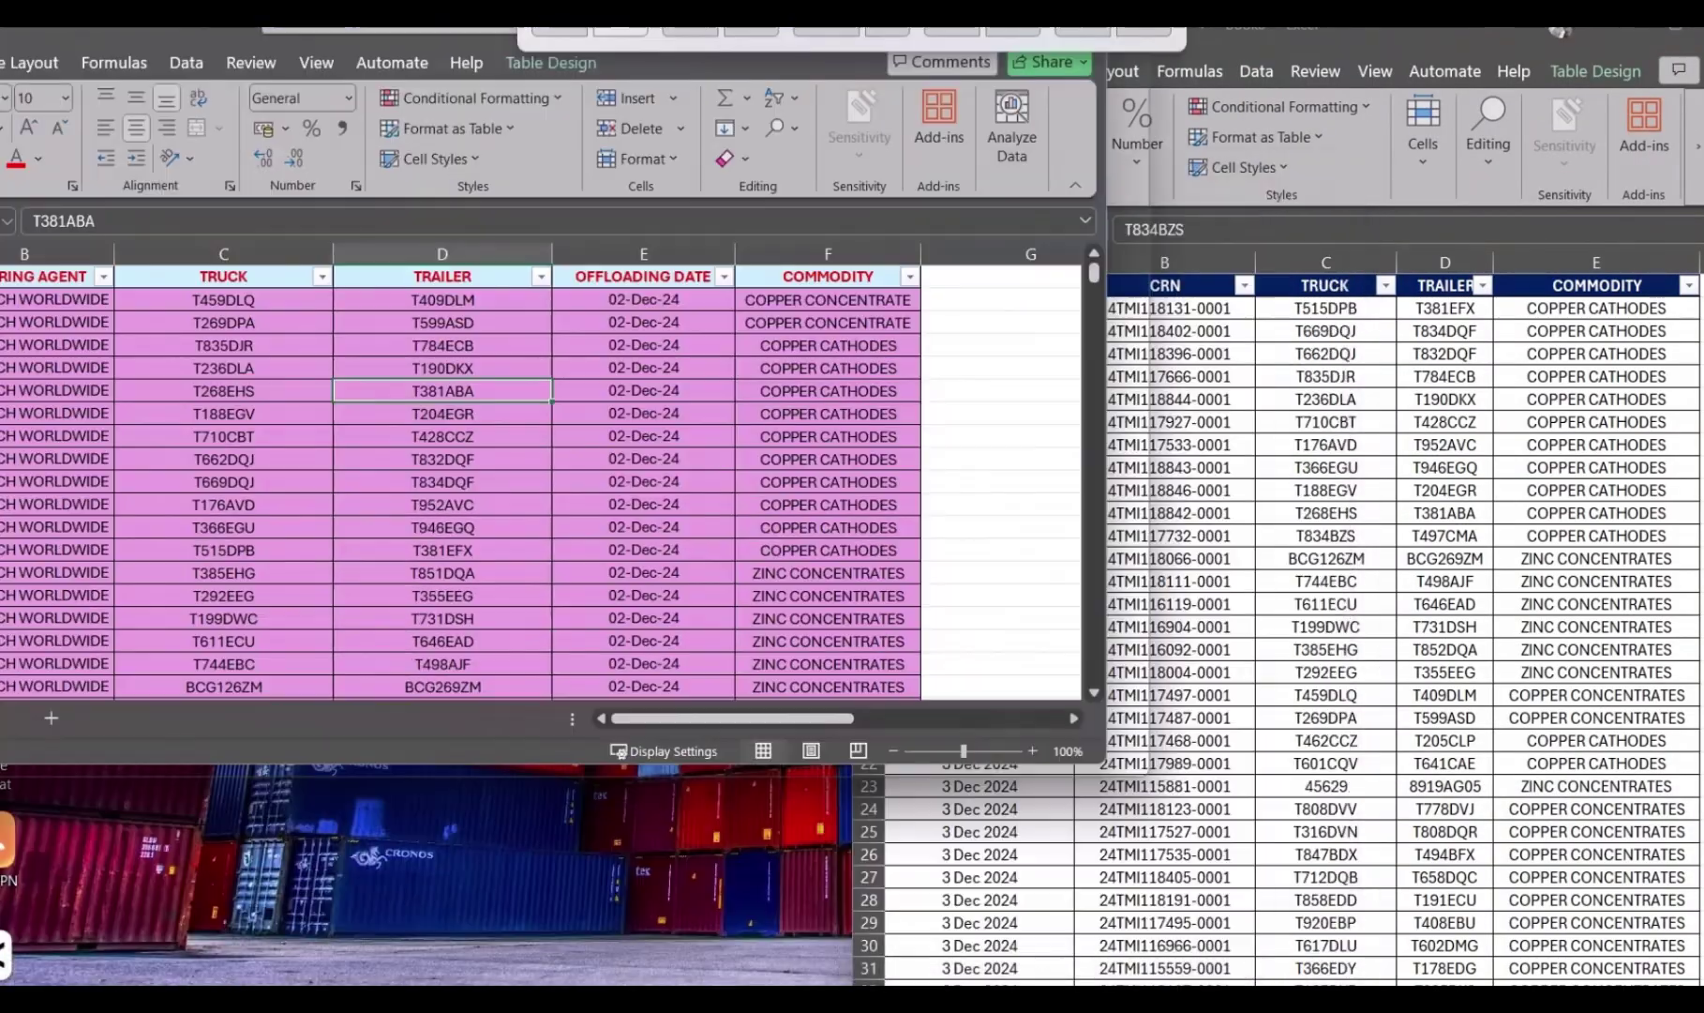
Place the Book5 window beside Book6 and delete the CLEARING AGENT column from the Book5 table
left_click_drag(563, 234, 67, 183)
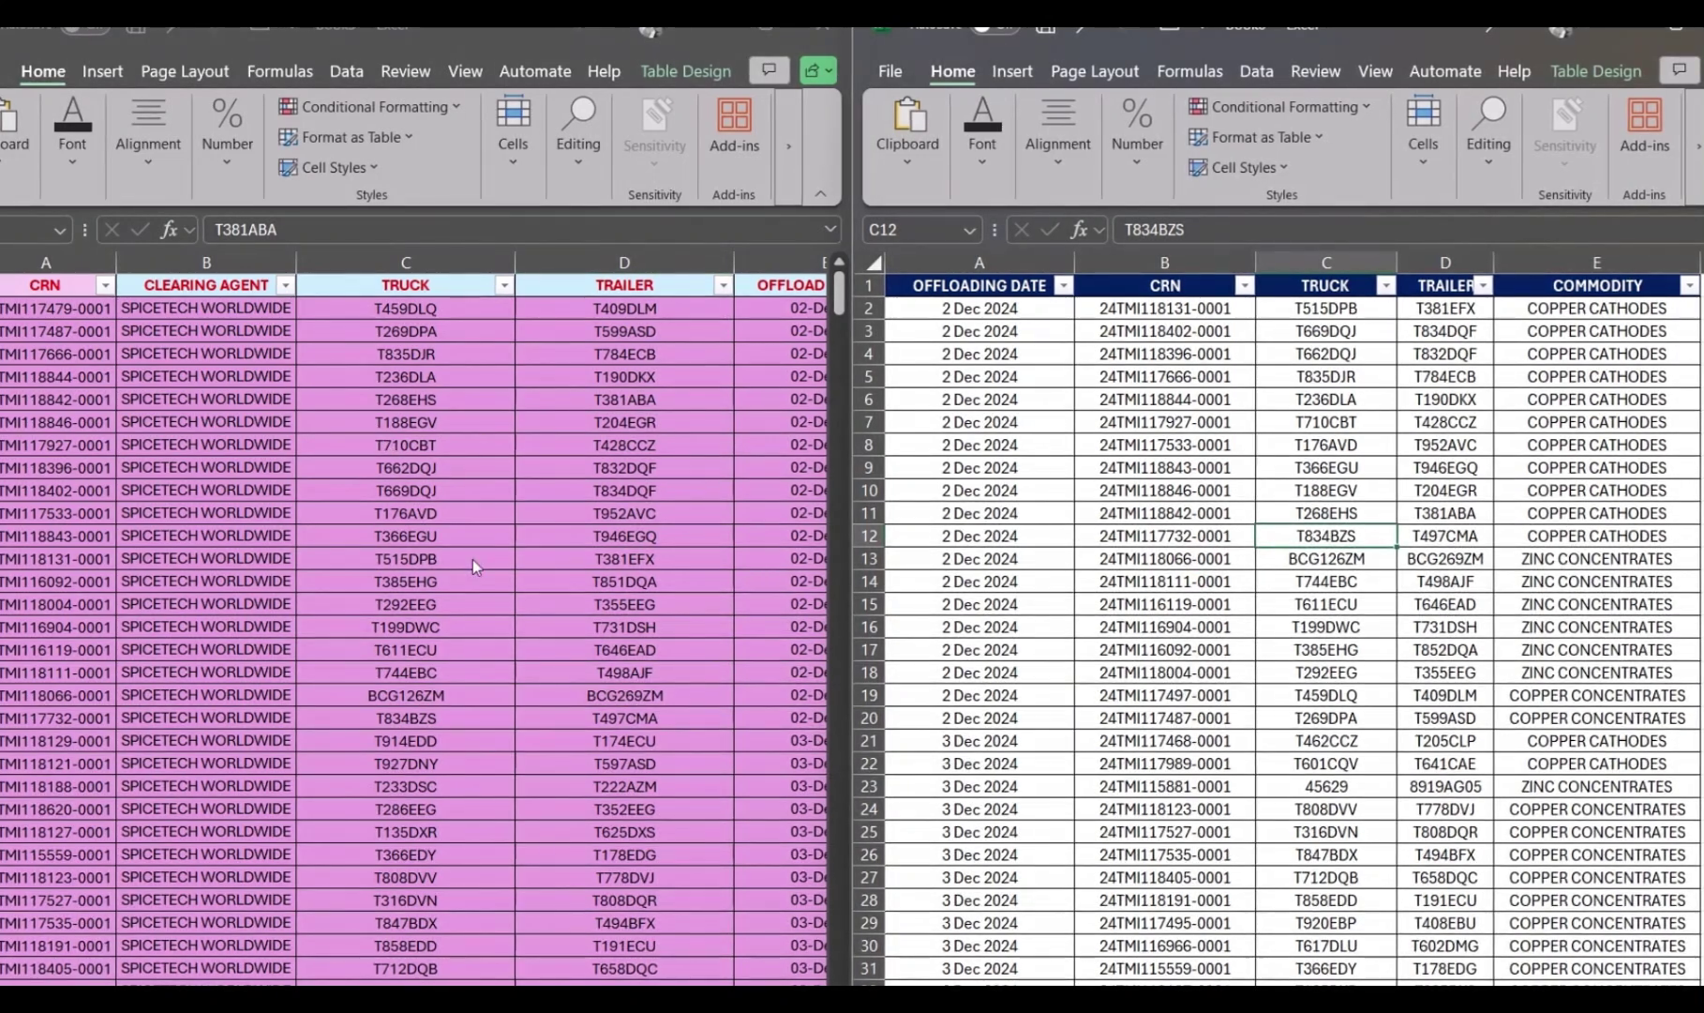
left_click(1172, 489)
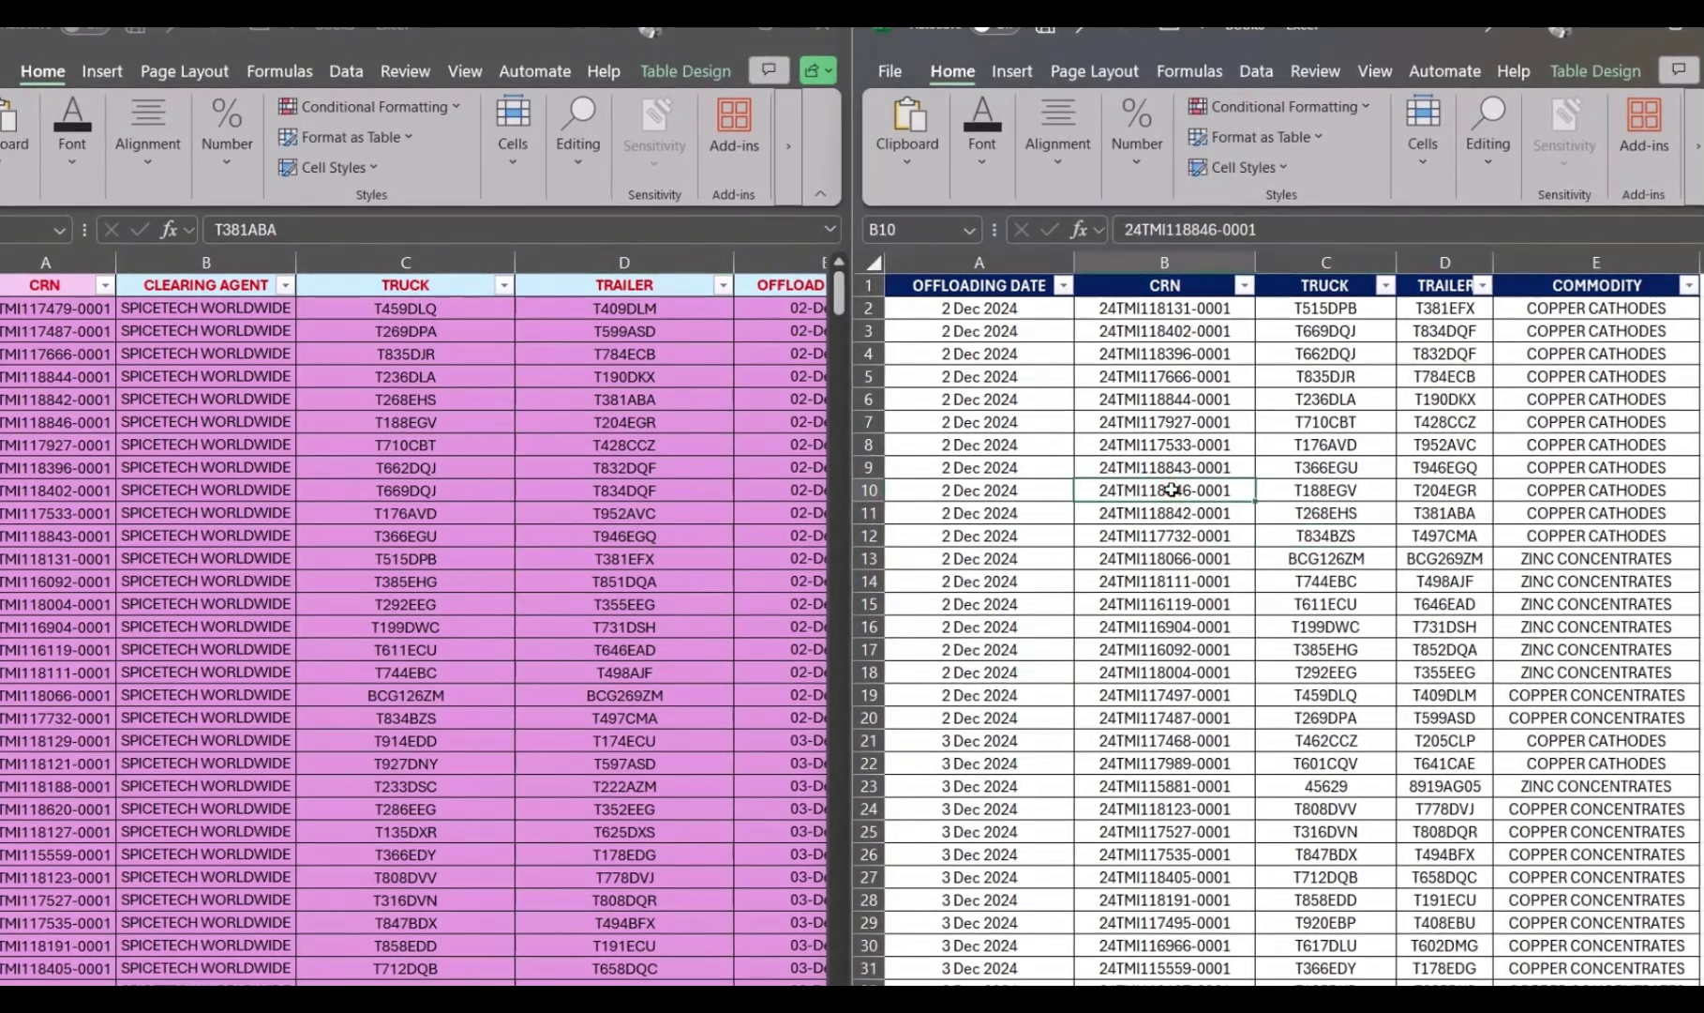
left_click(208, 259)
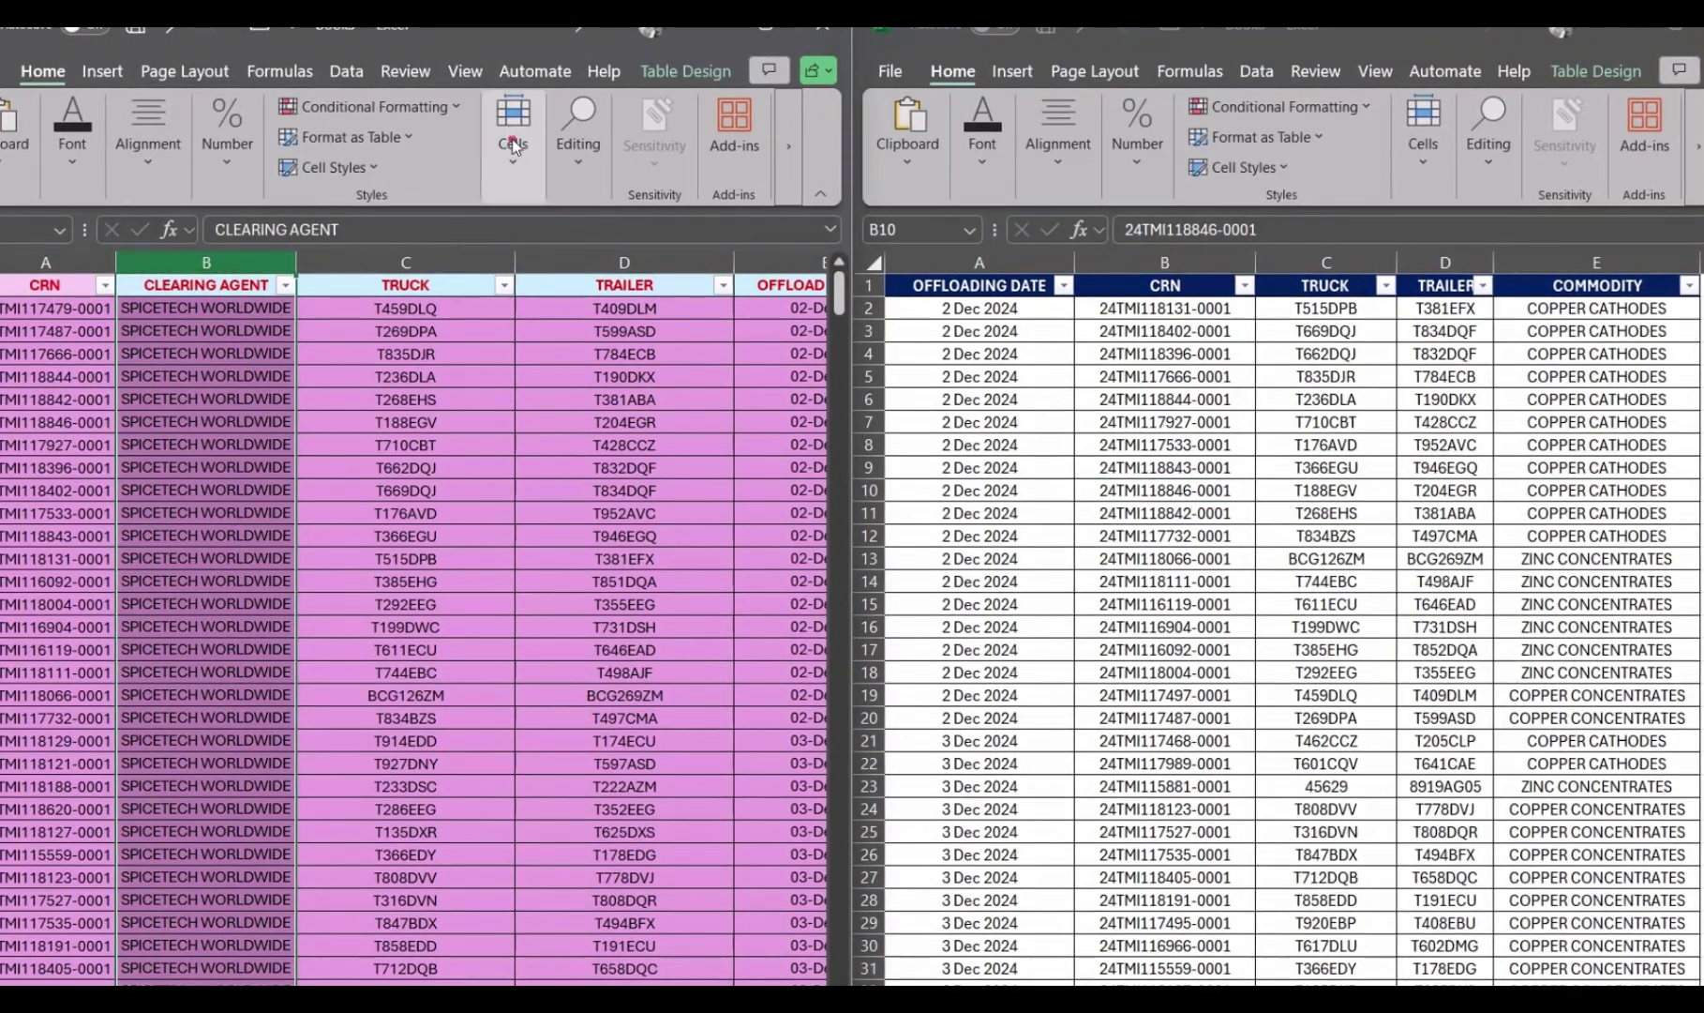
left_click(516, 148)
left_click(579, 224)
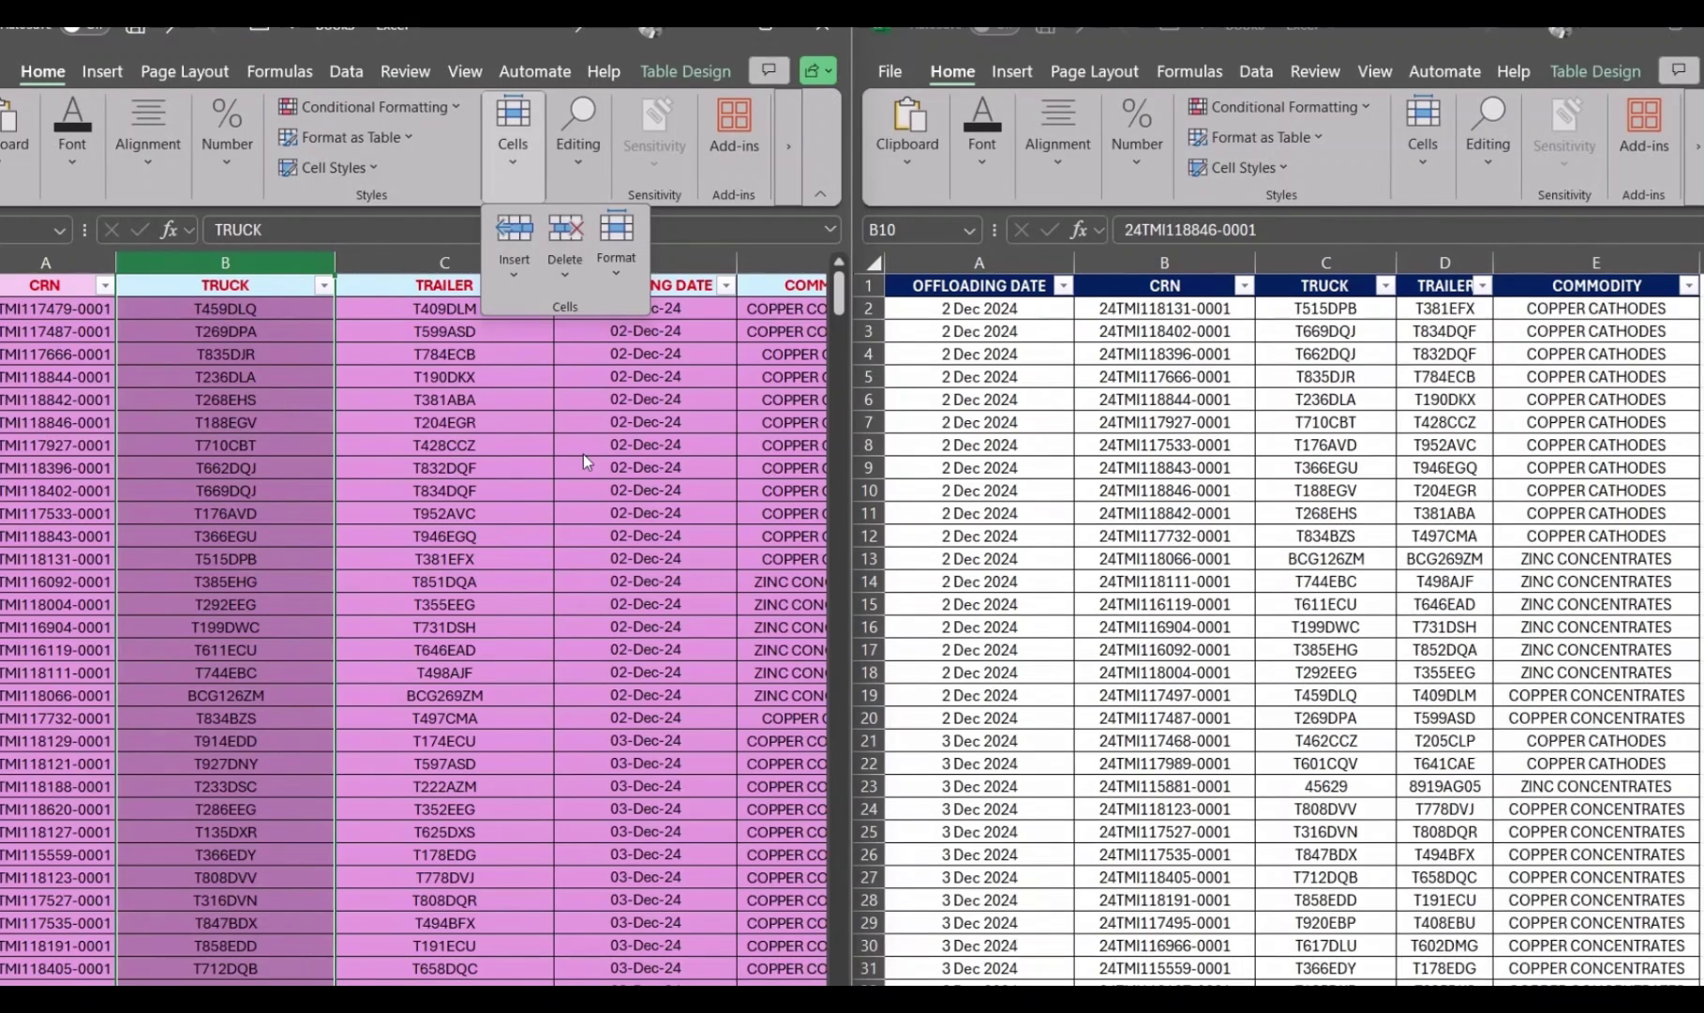
left_click(447, 556)
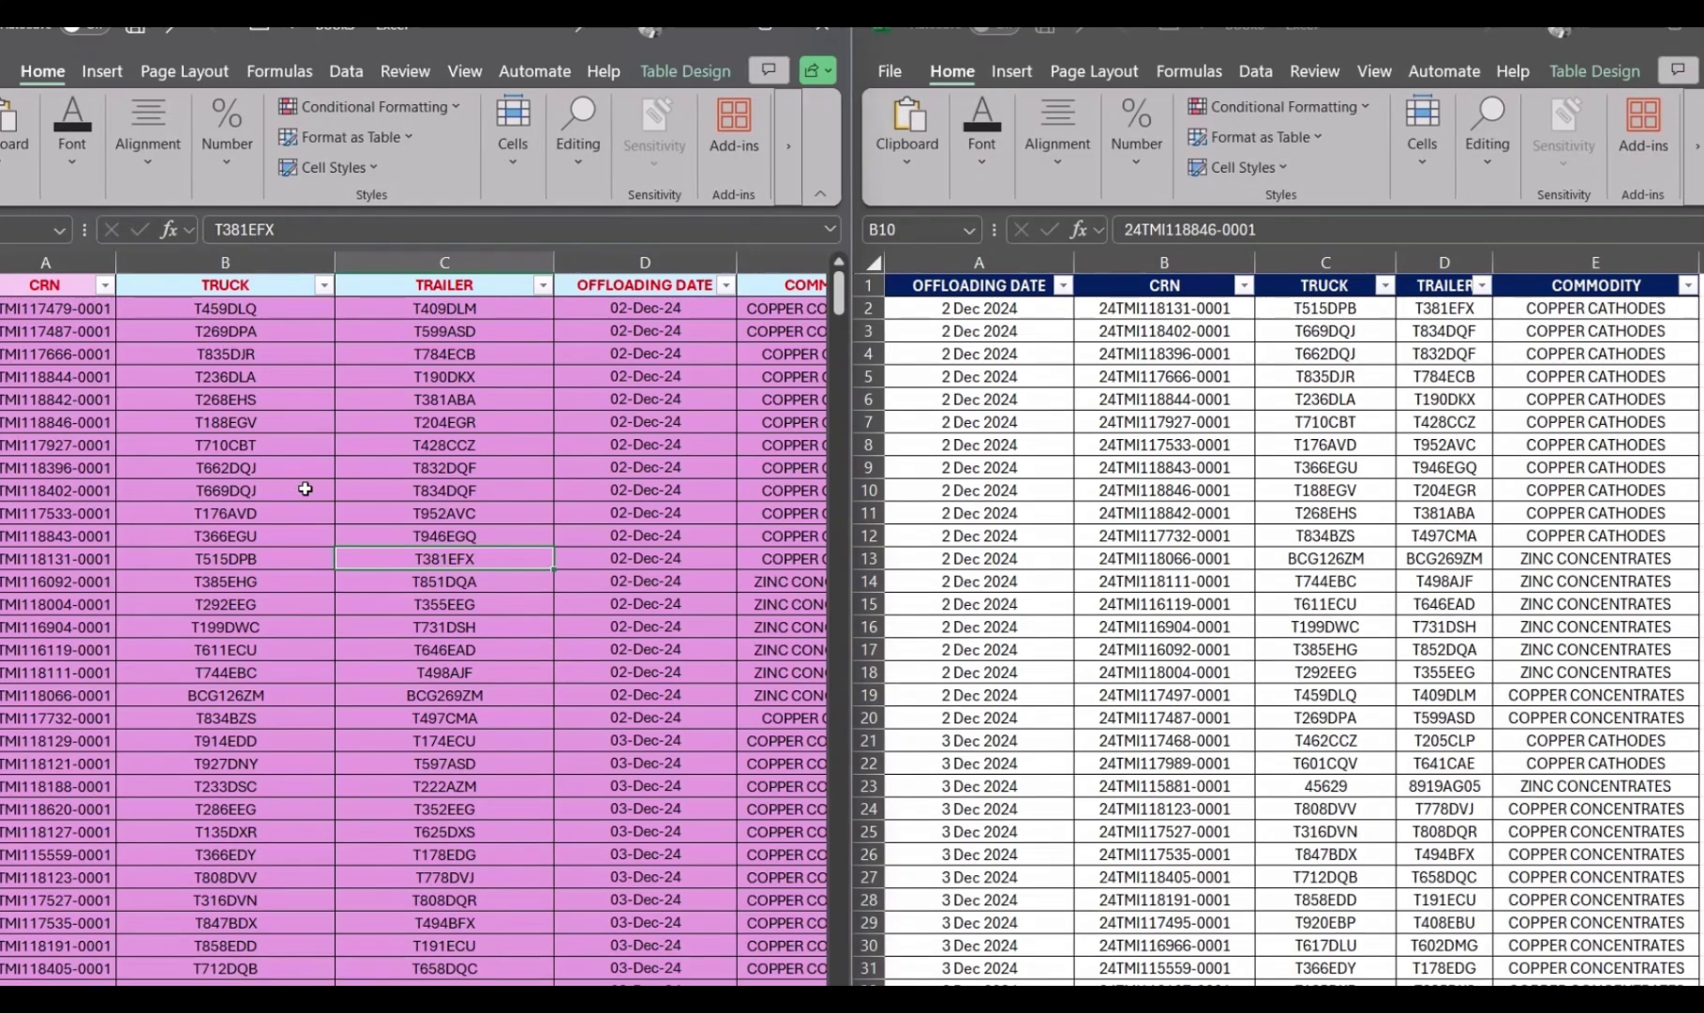
Compare the TRUCK and TRAILER entries and their row order between Book5 and Book6
left_click(270, 469)
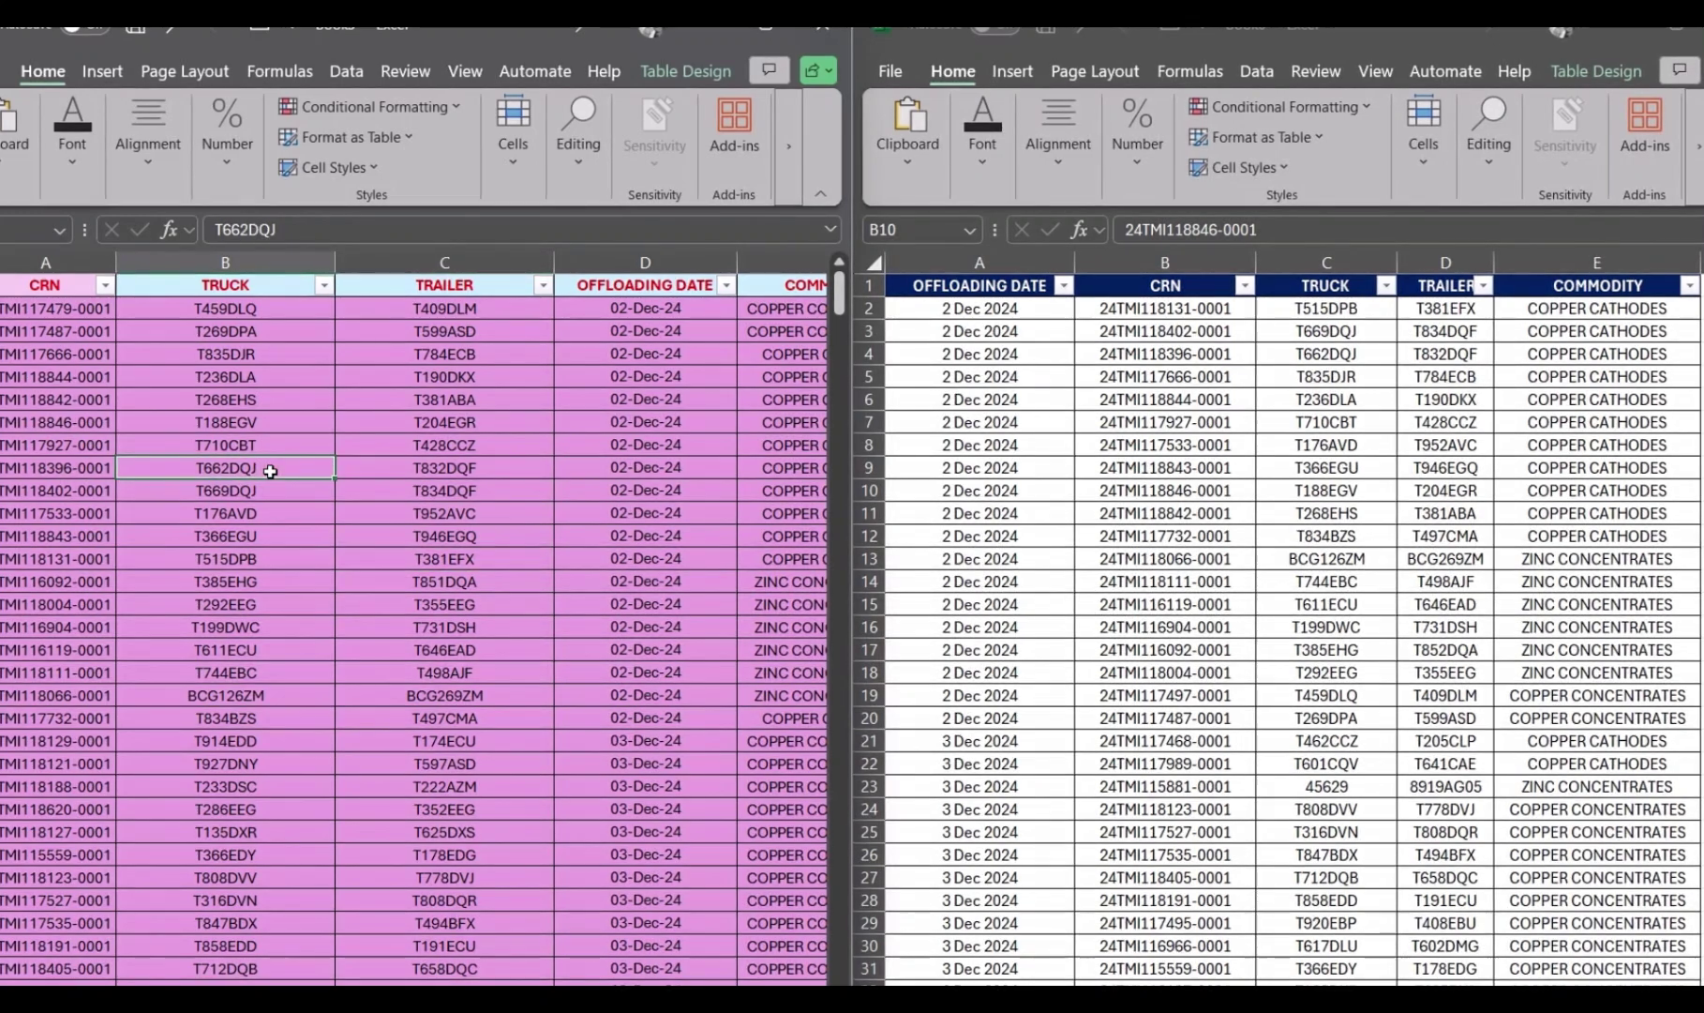
left_click(1165, 490)
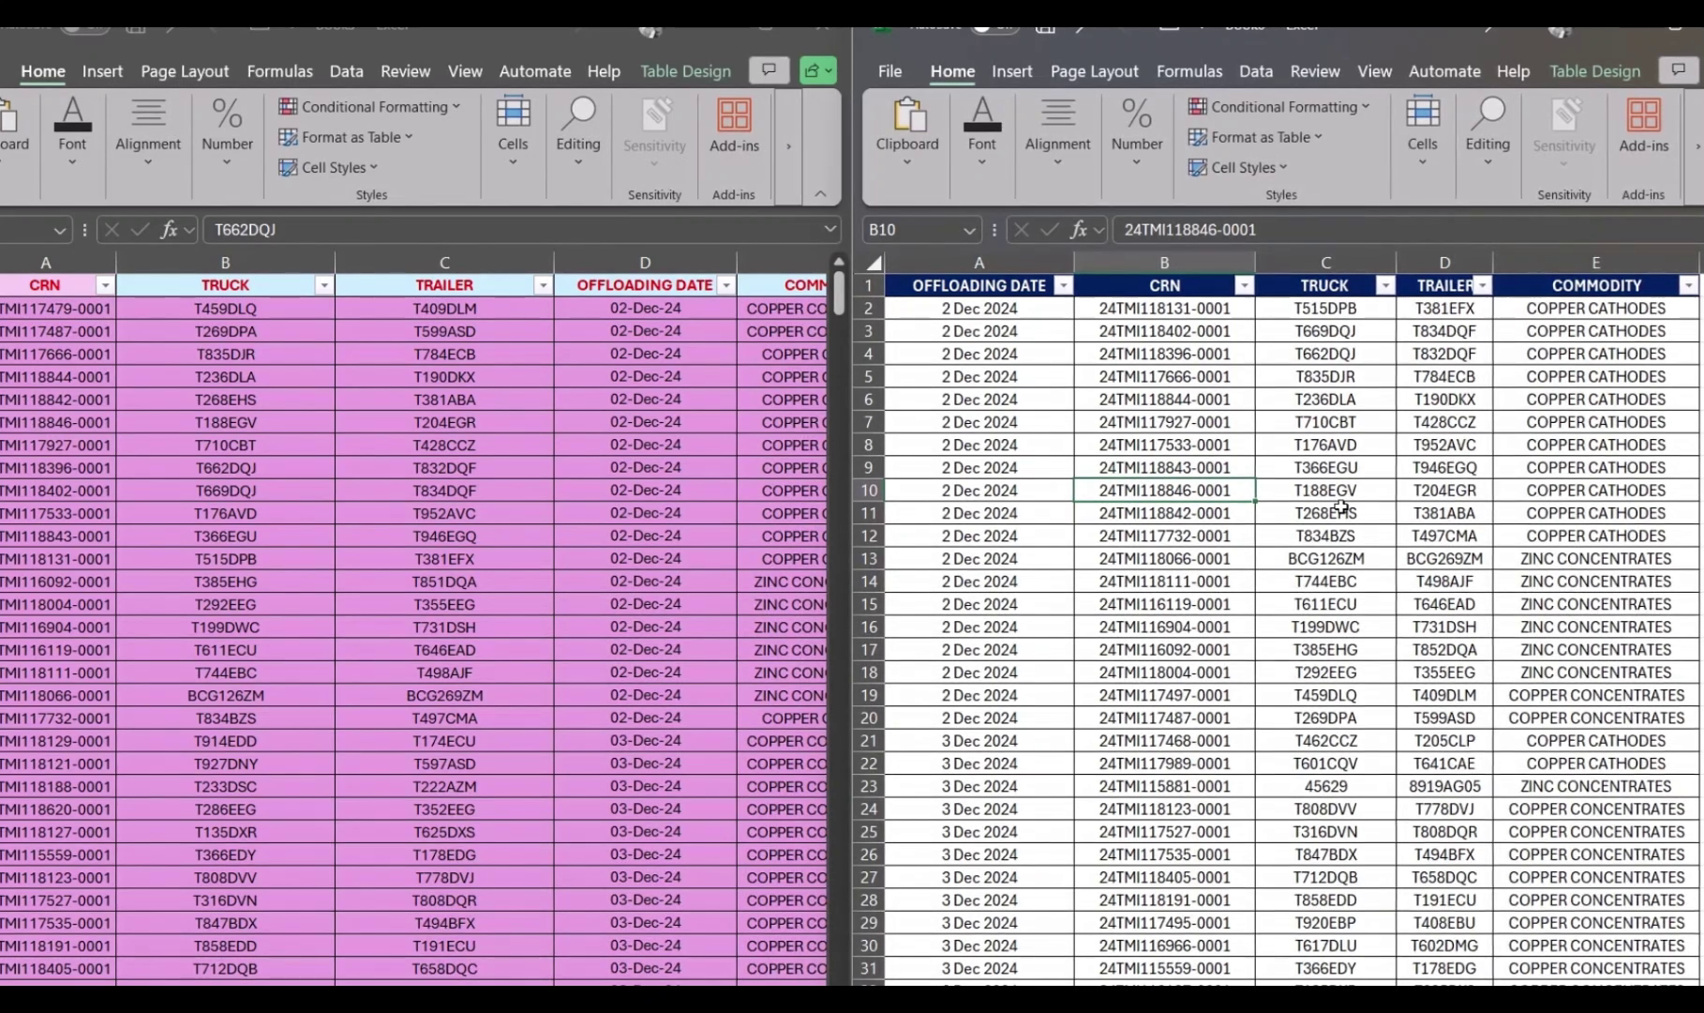
left_click(258, 372)
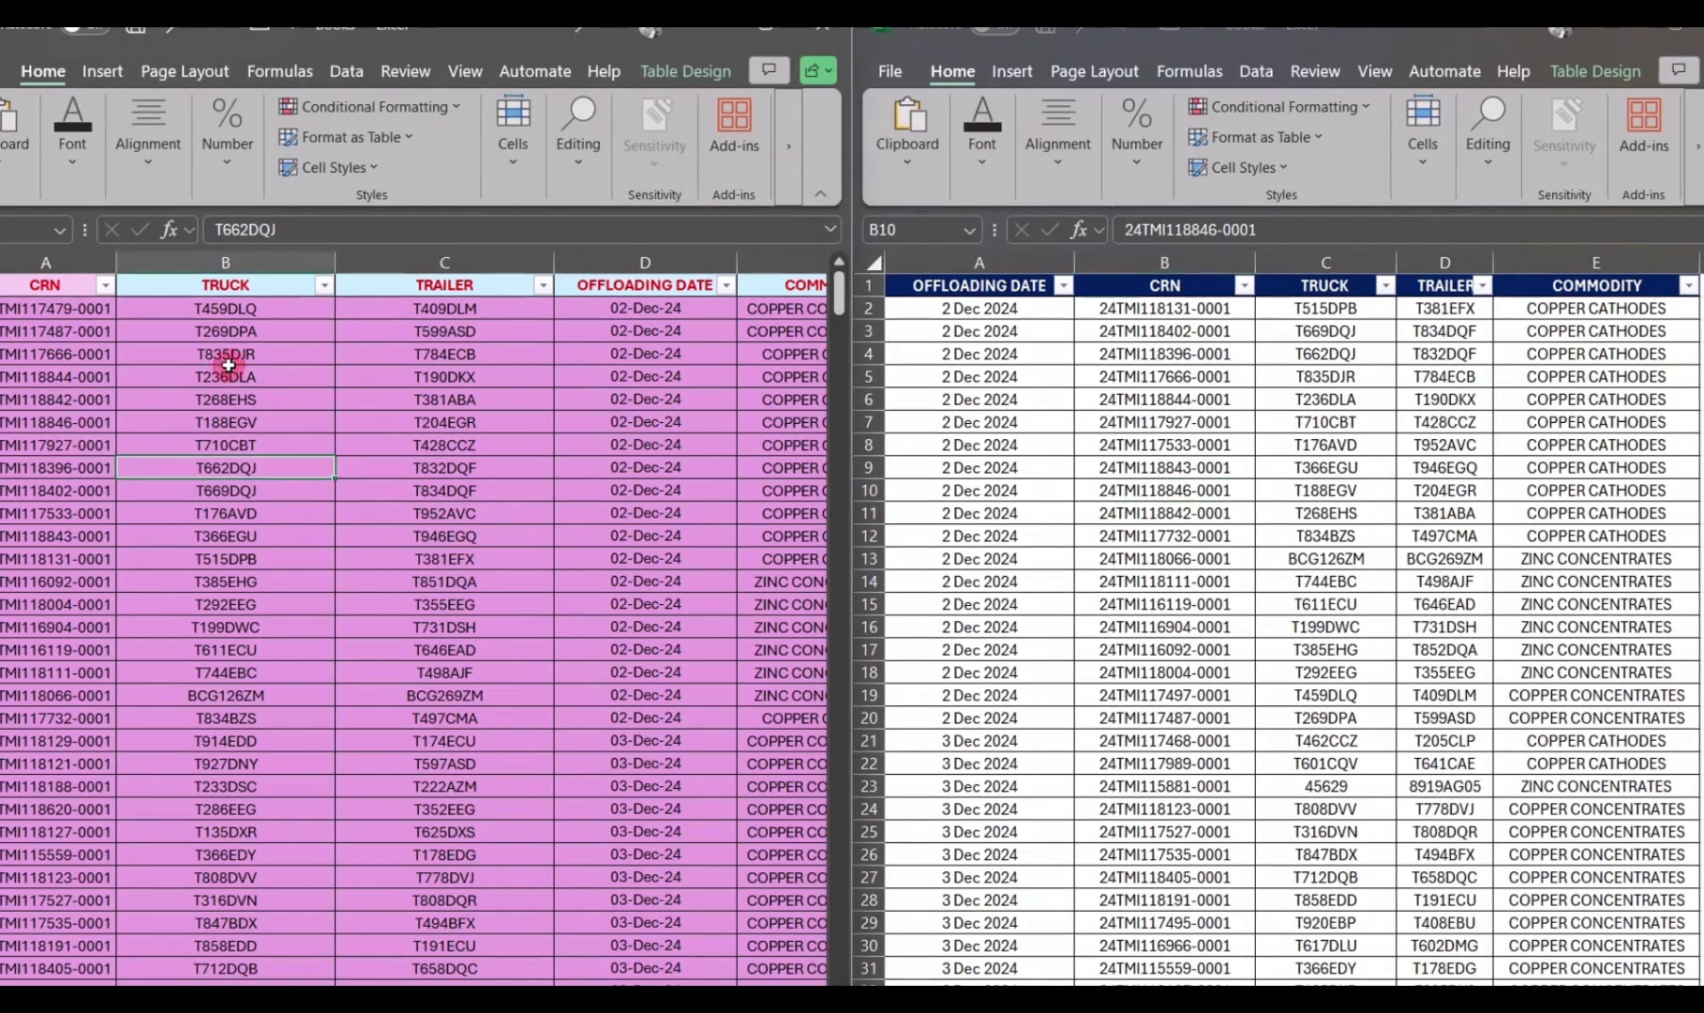
left_click_drag(241, 310, 429, 350)
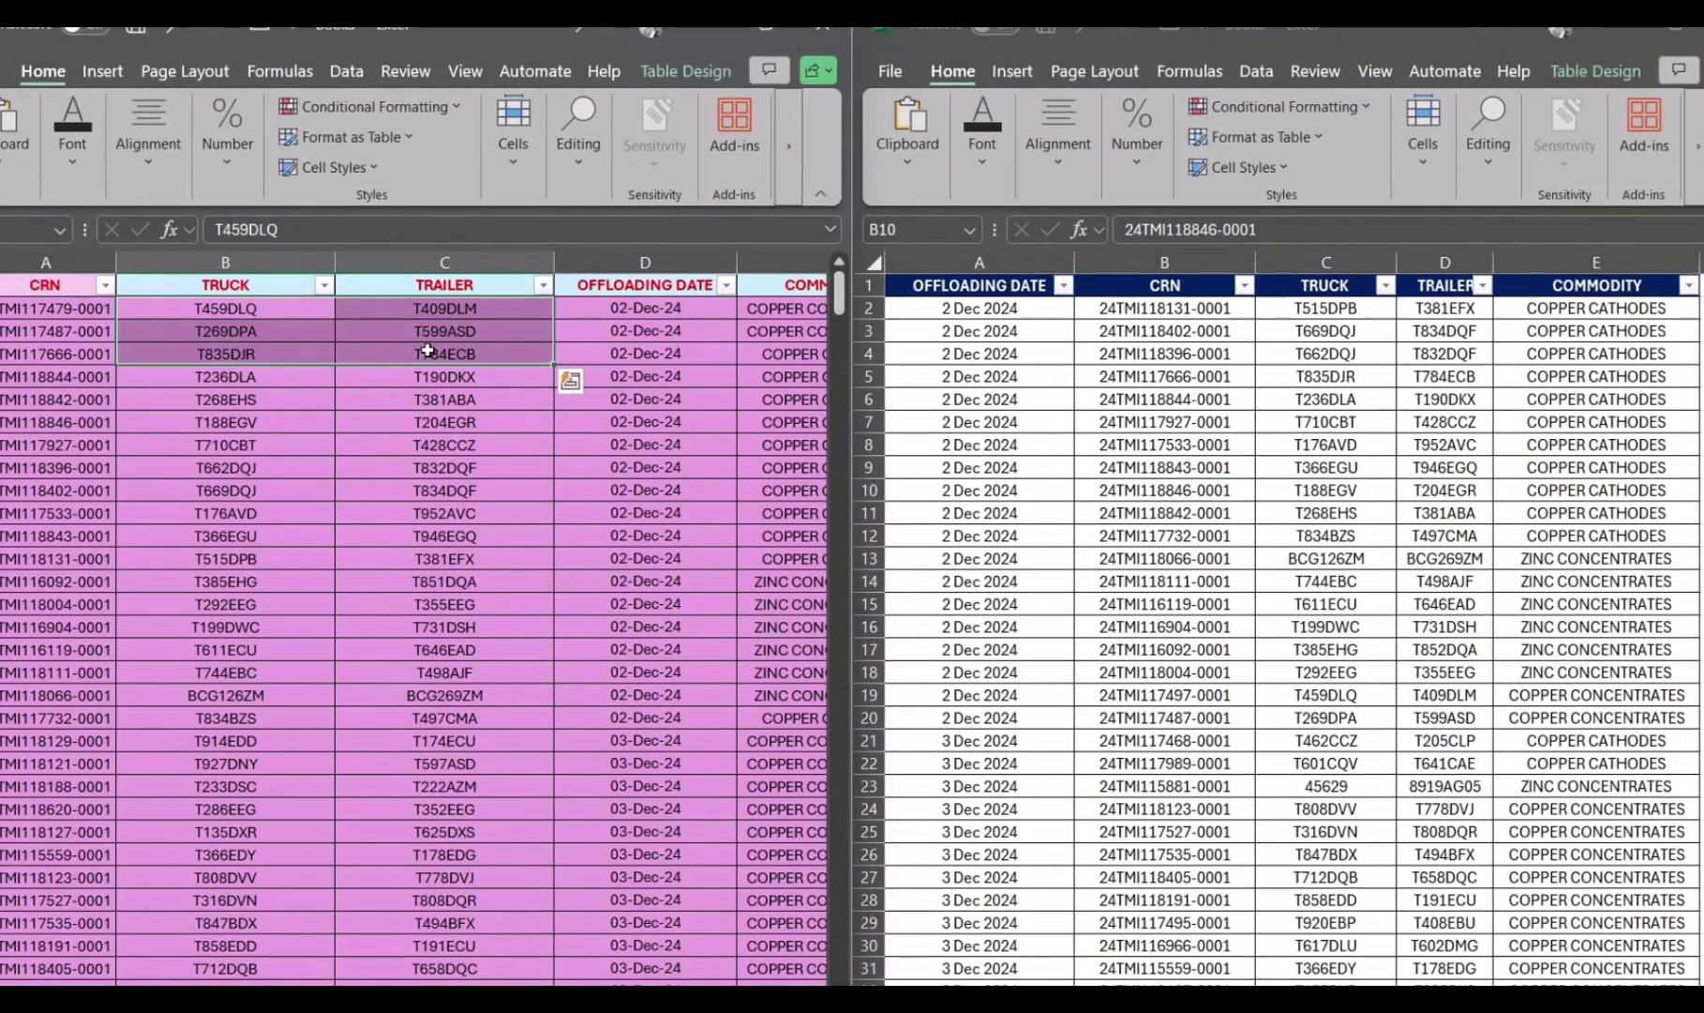
left_click(1329, 311)
left_click_drag(1329, 309, 1425, 377)
left_click(1336, 403)
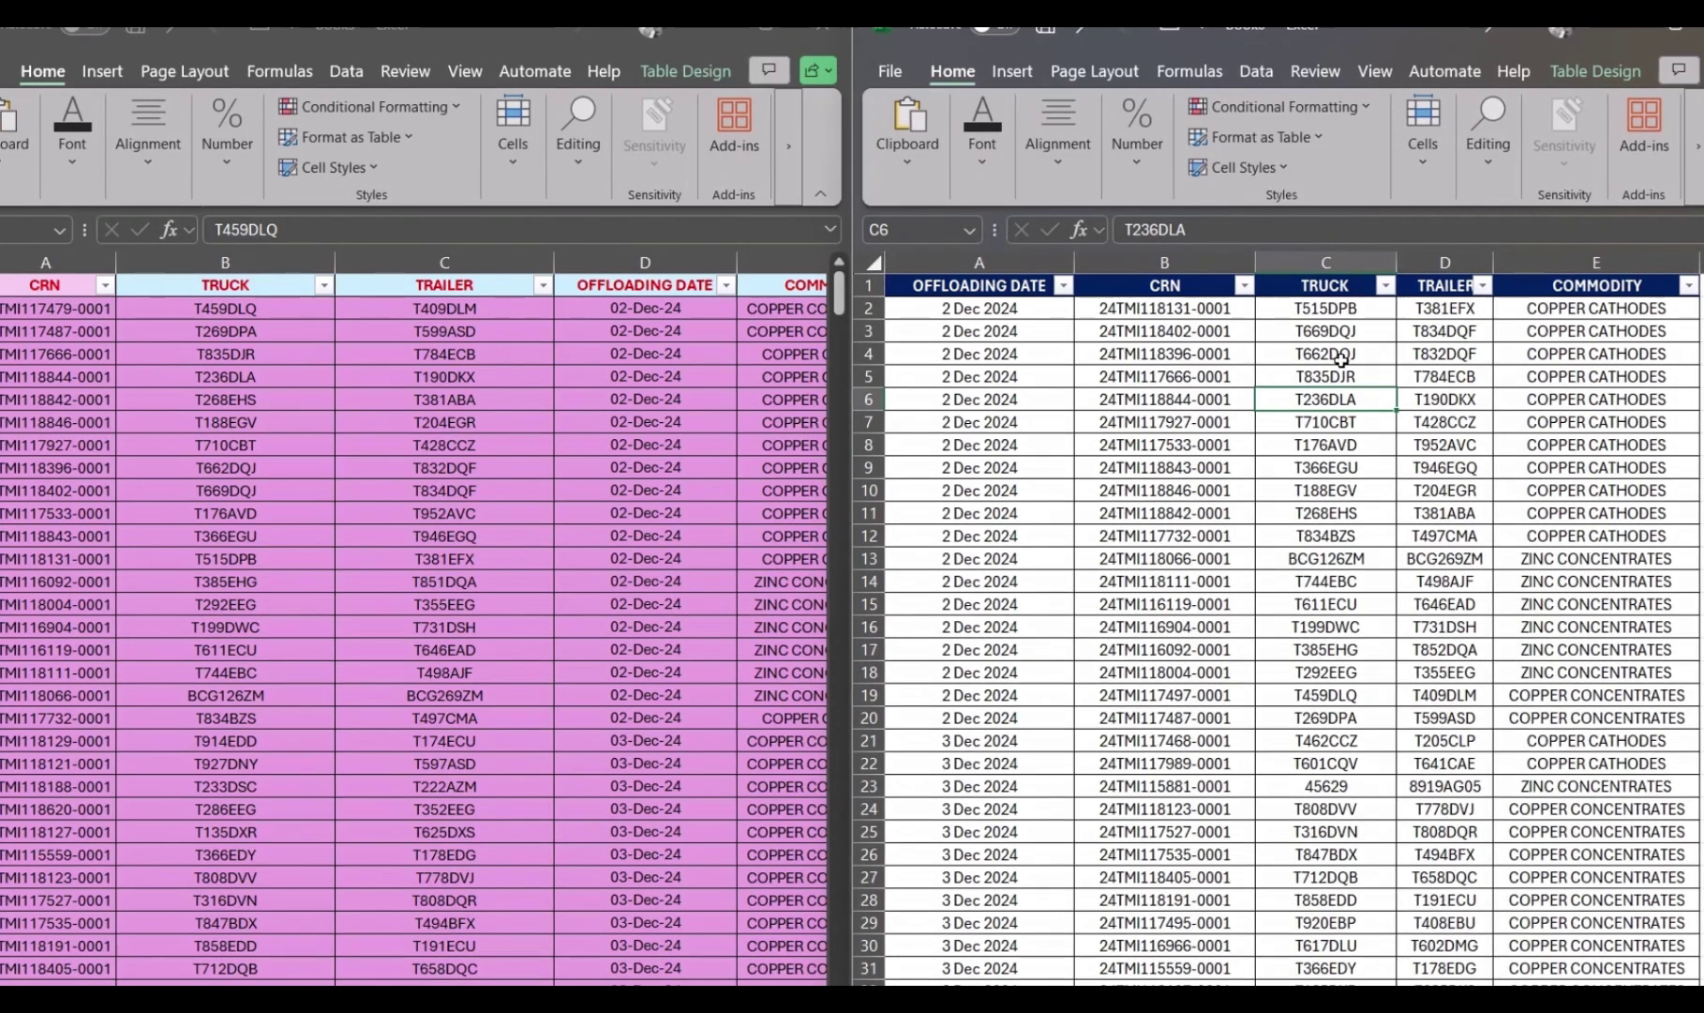
left_click(1367, 488)
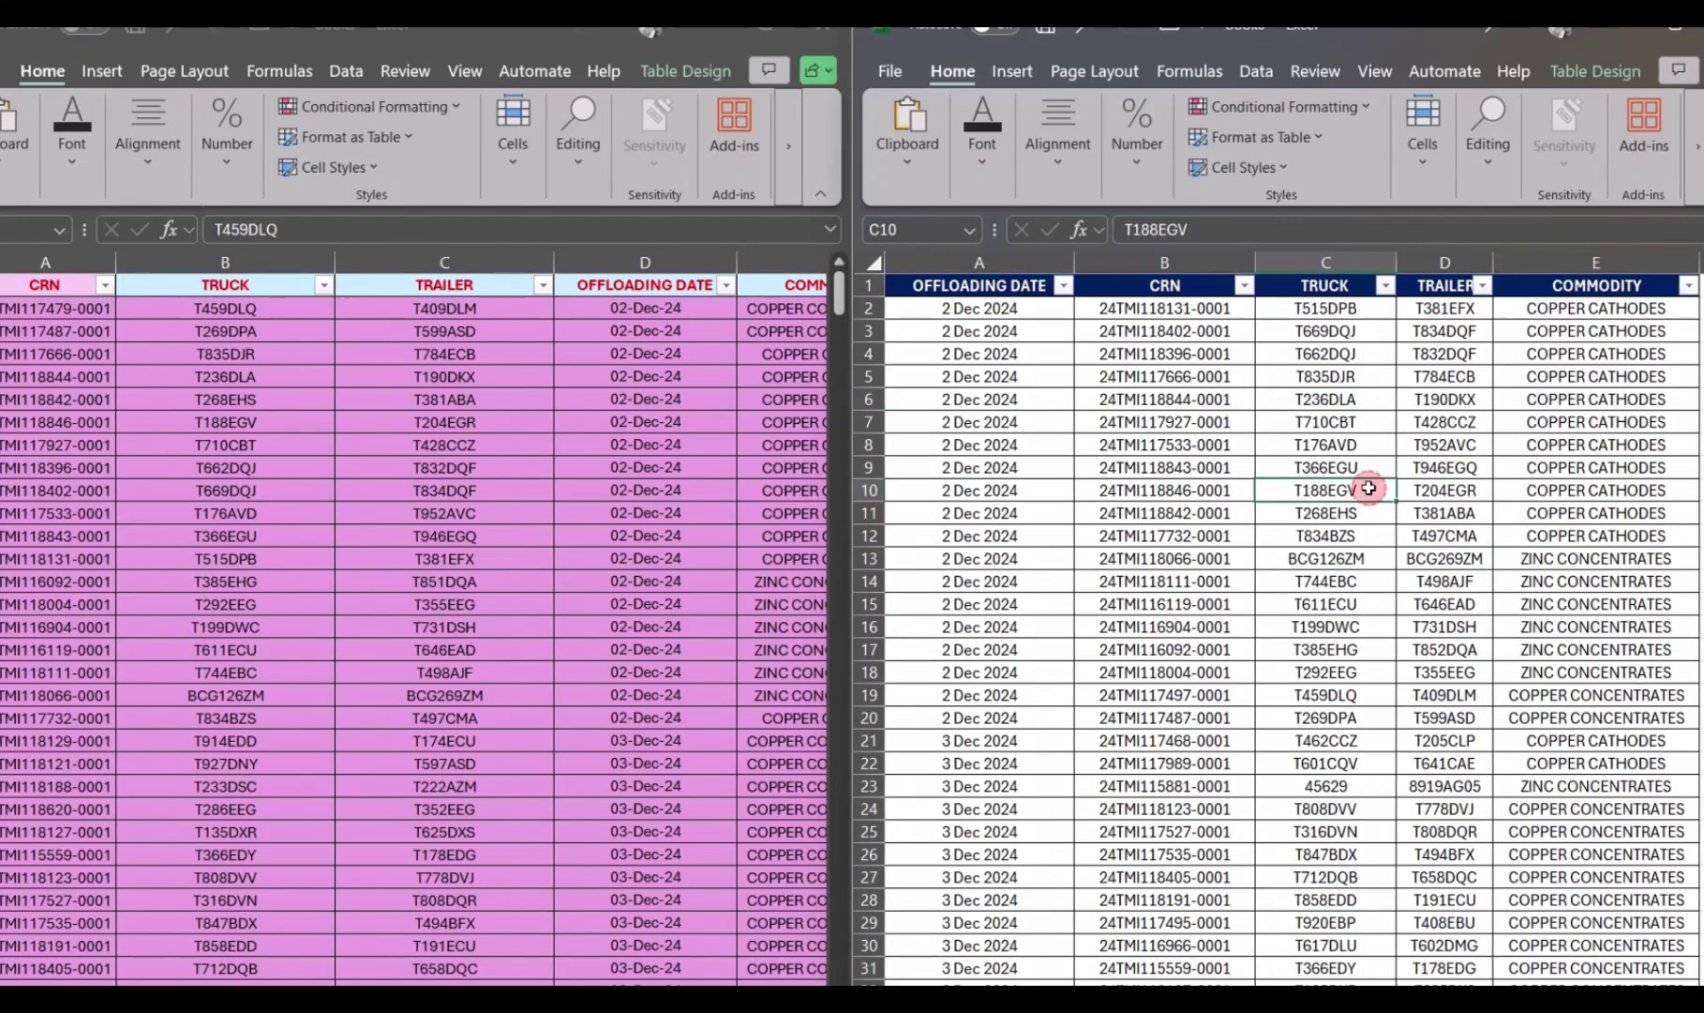
left_click(397, 537)
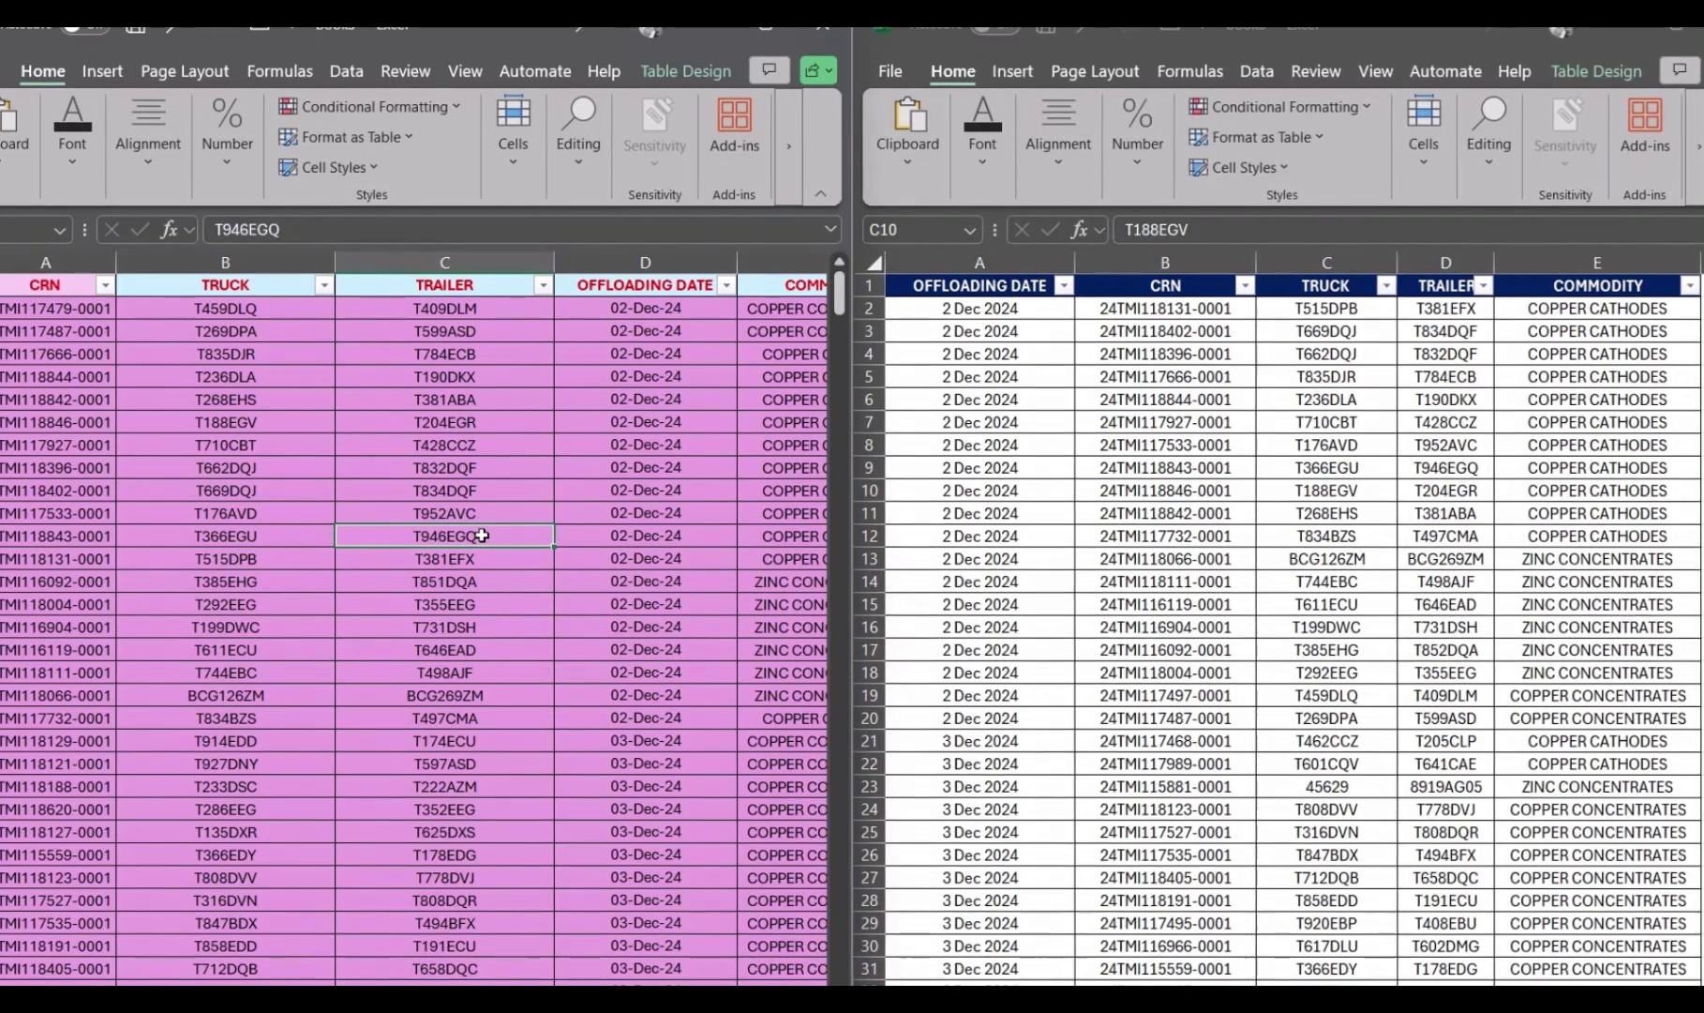
Copy all TRUCK numbers from Book5 and paste them in Book6's column C, below the end of the table
left_click(236, 310)
key("ctrl+shift+Down")
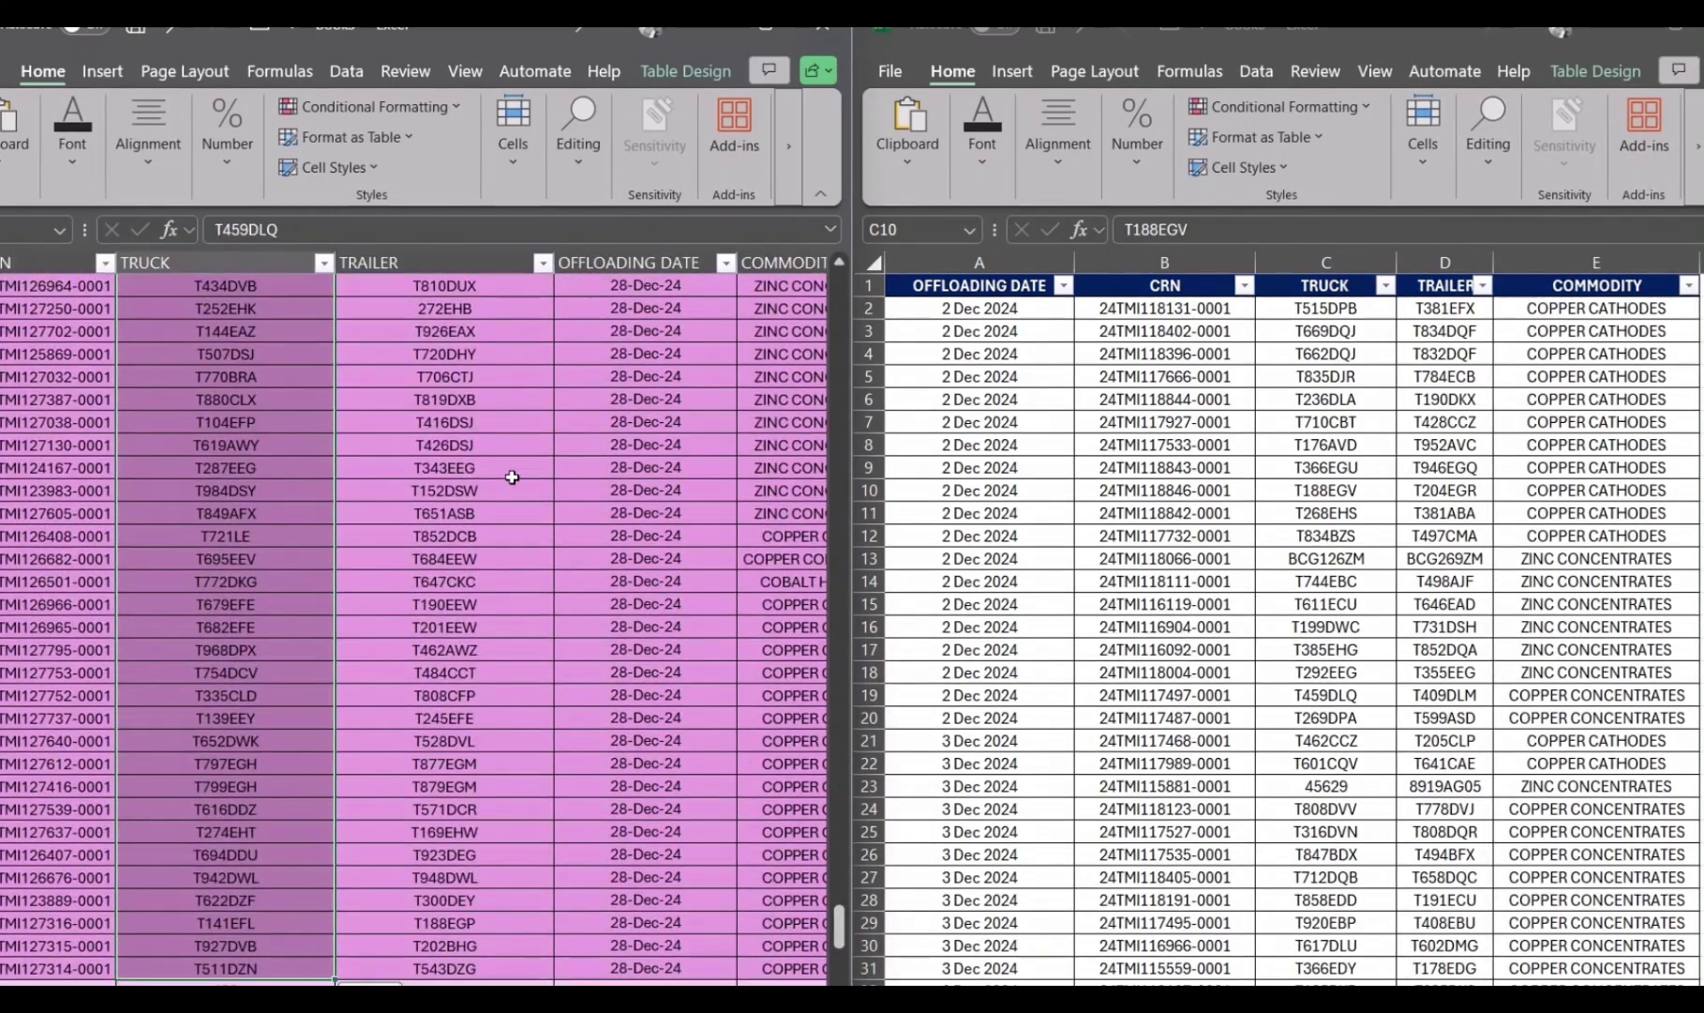
key("ctrl+c")
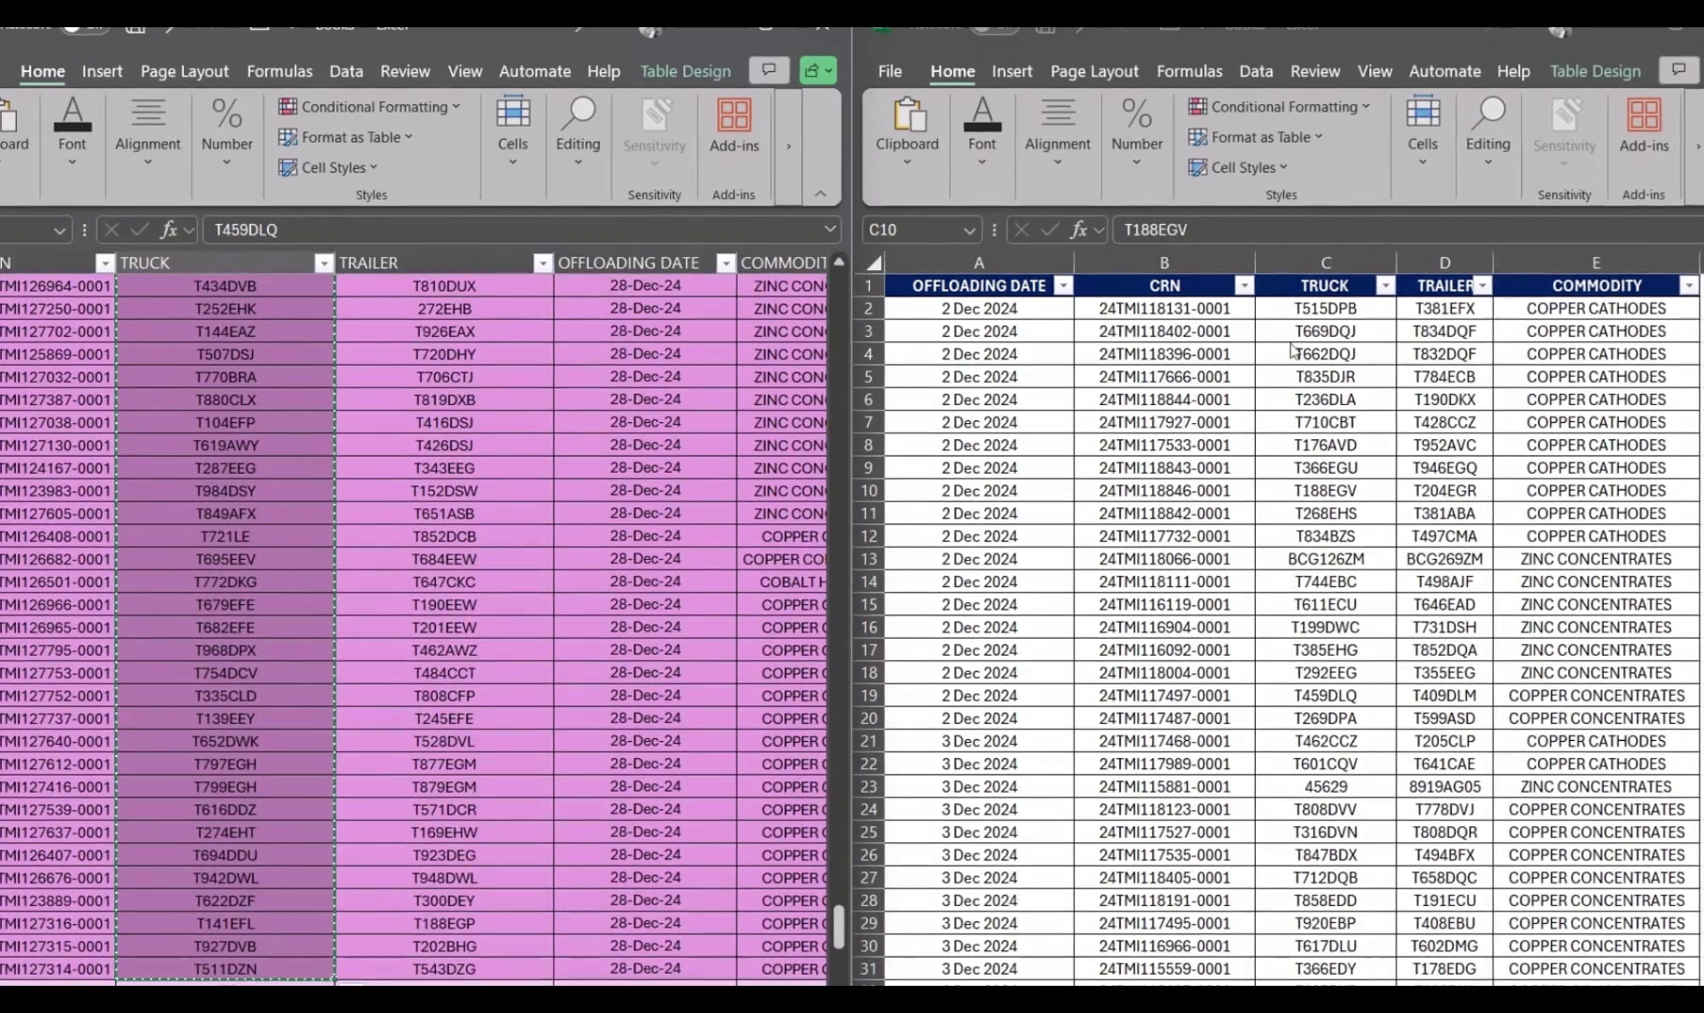
left_click(1335, 371)
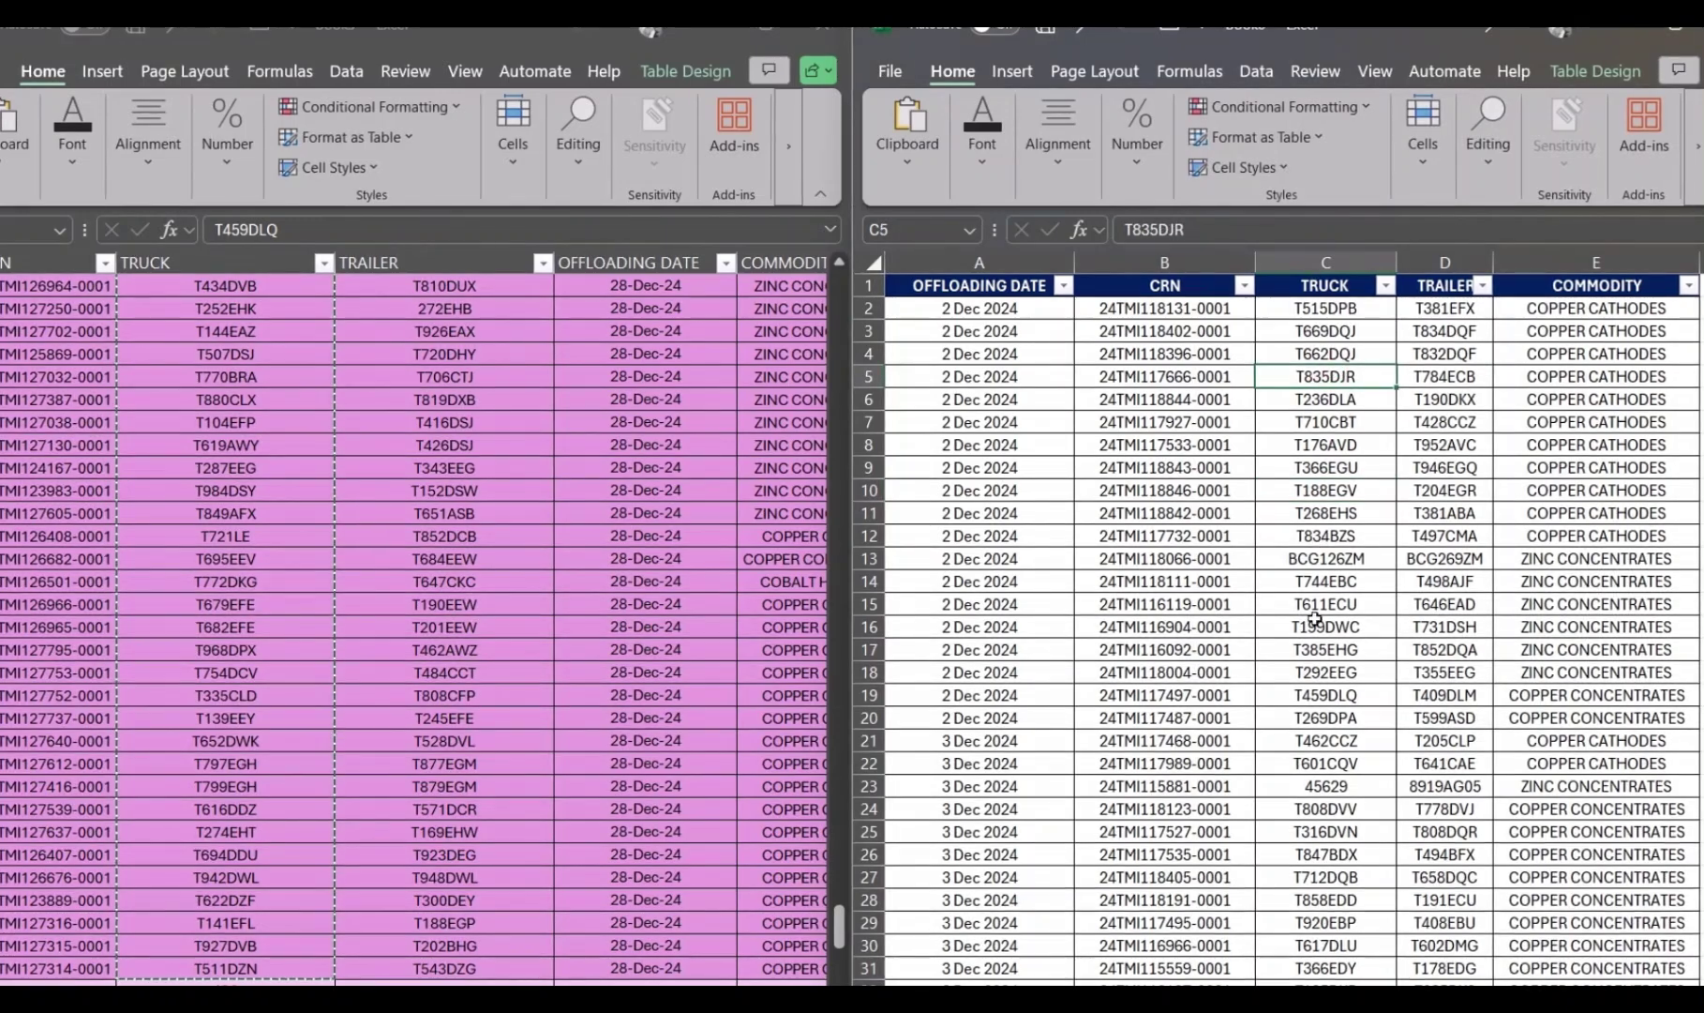
left_click(1648, 27)
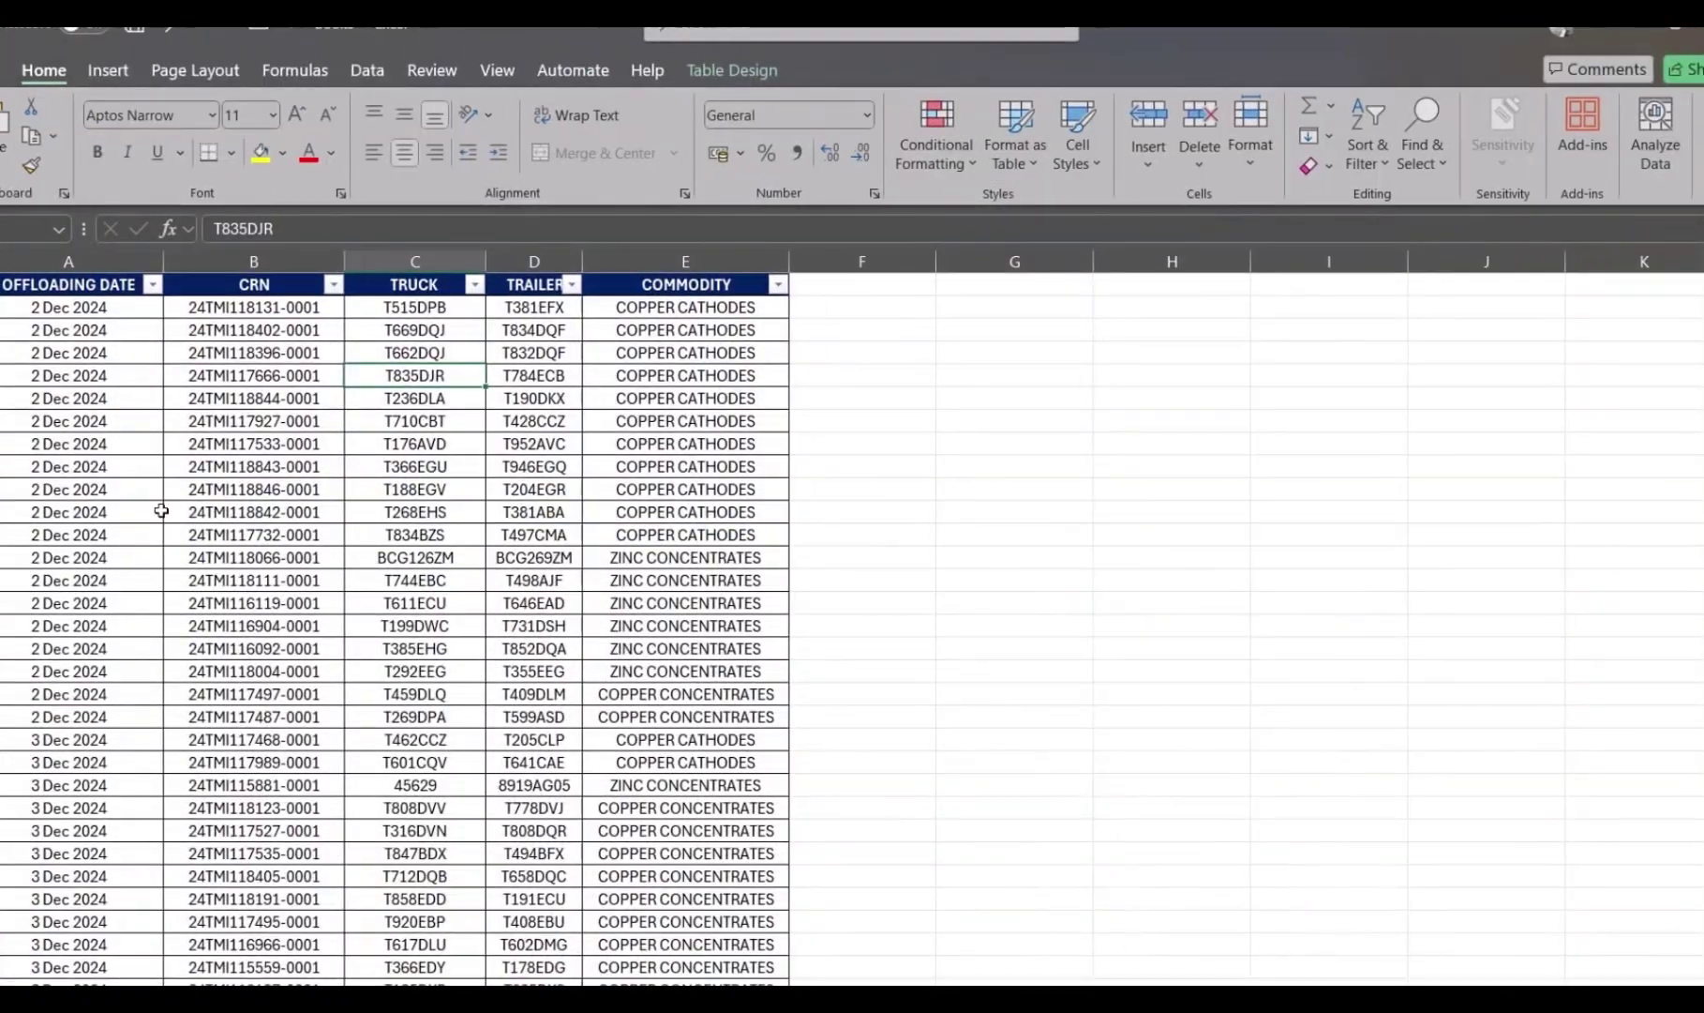
left_click(411, 512)
key("ctrl+Down")
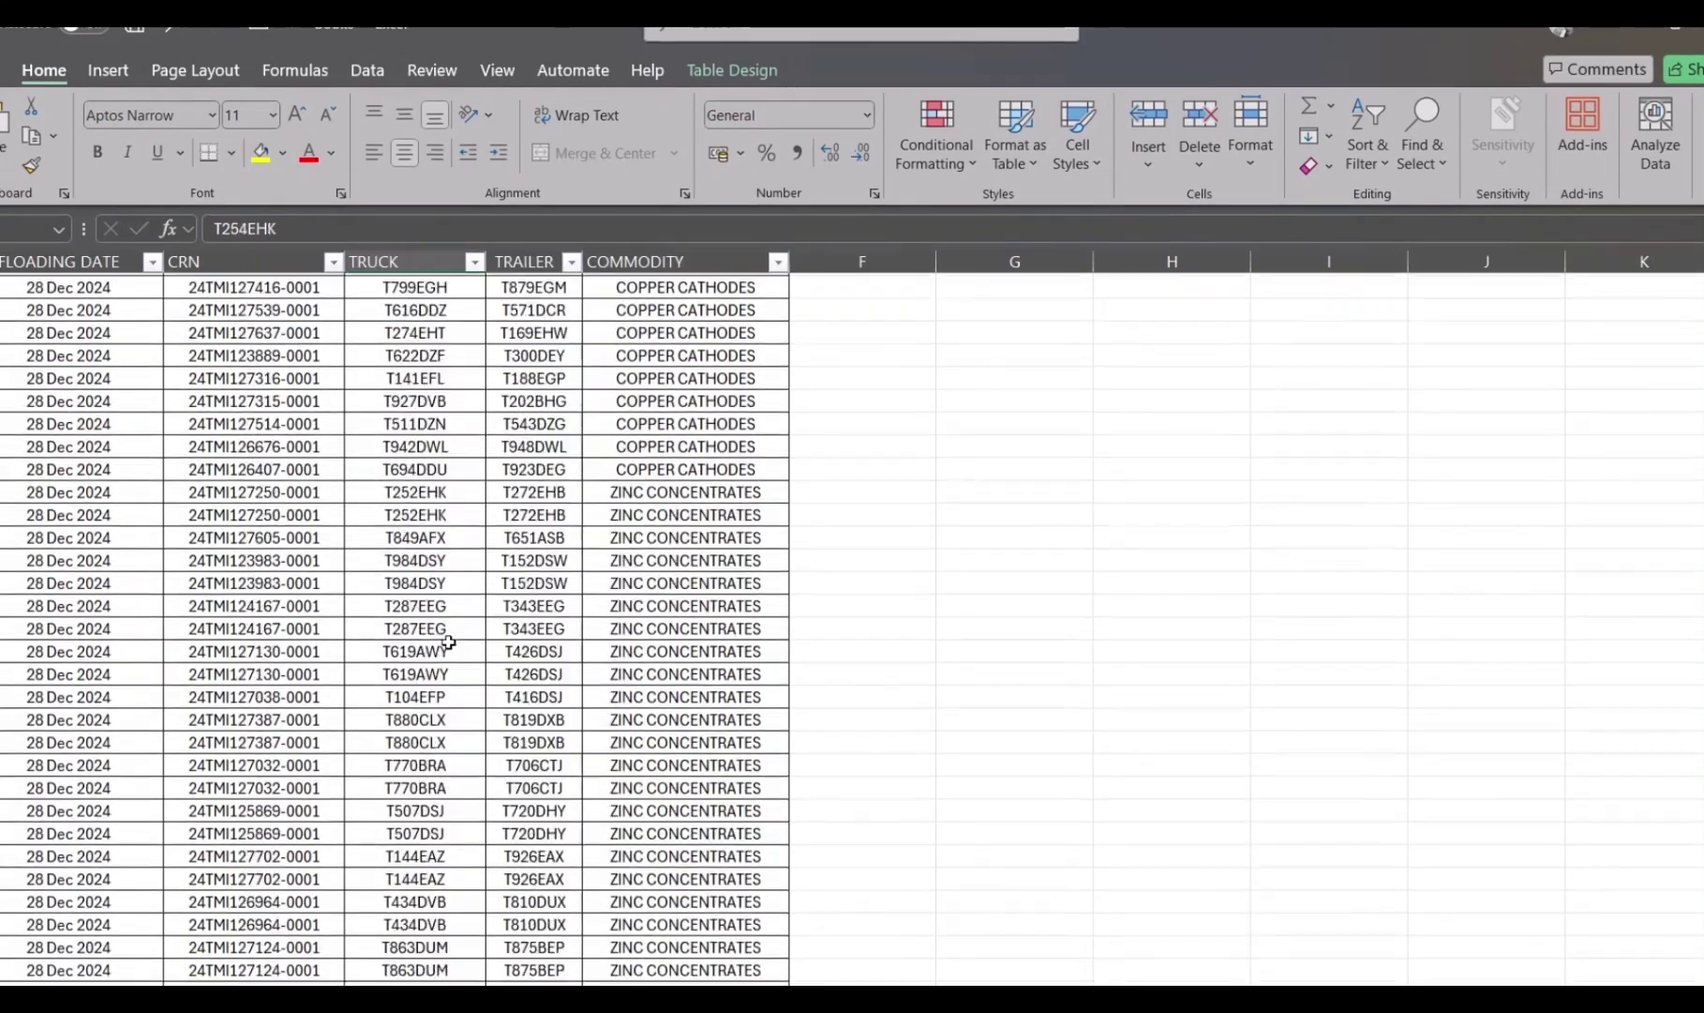
left_click(385, 710)
left_click(392, 698)
key("ctrl+v")
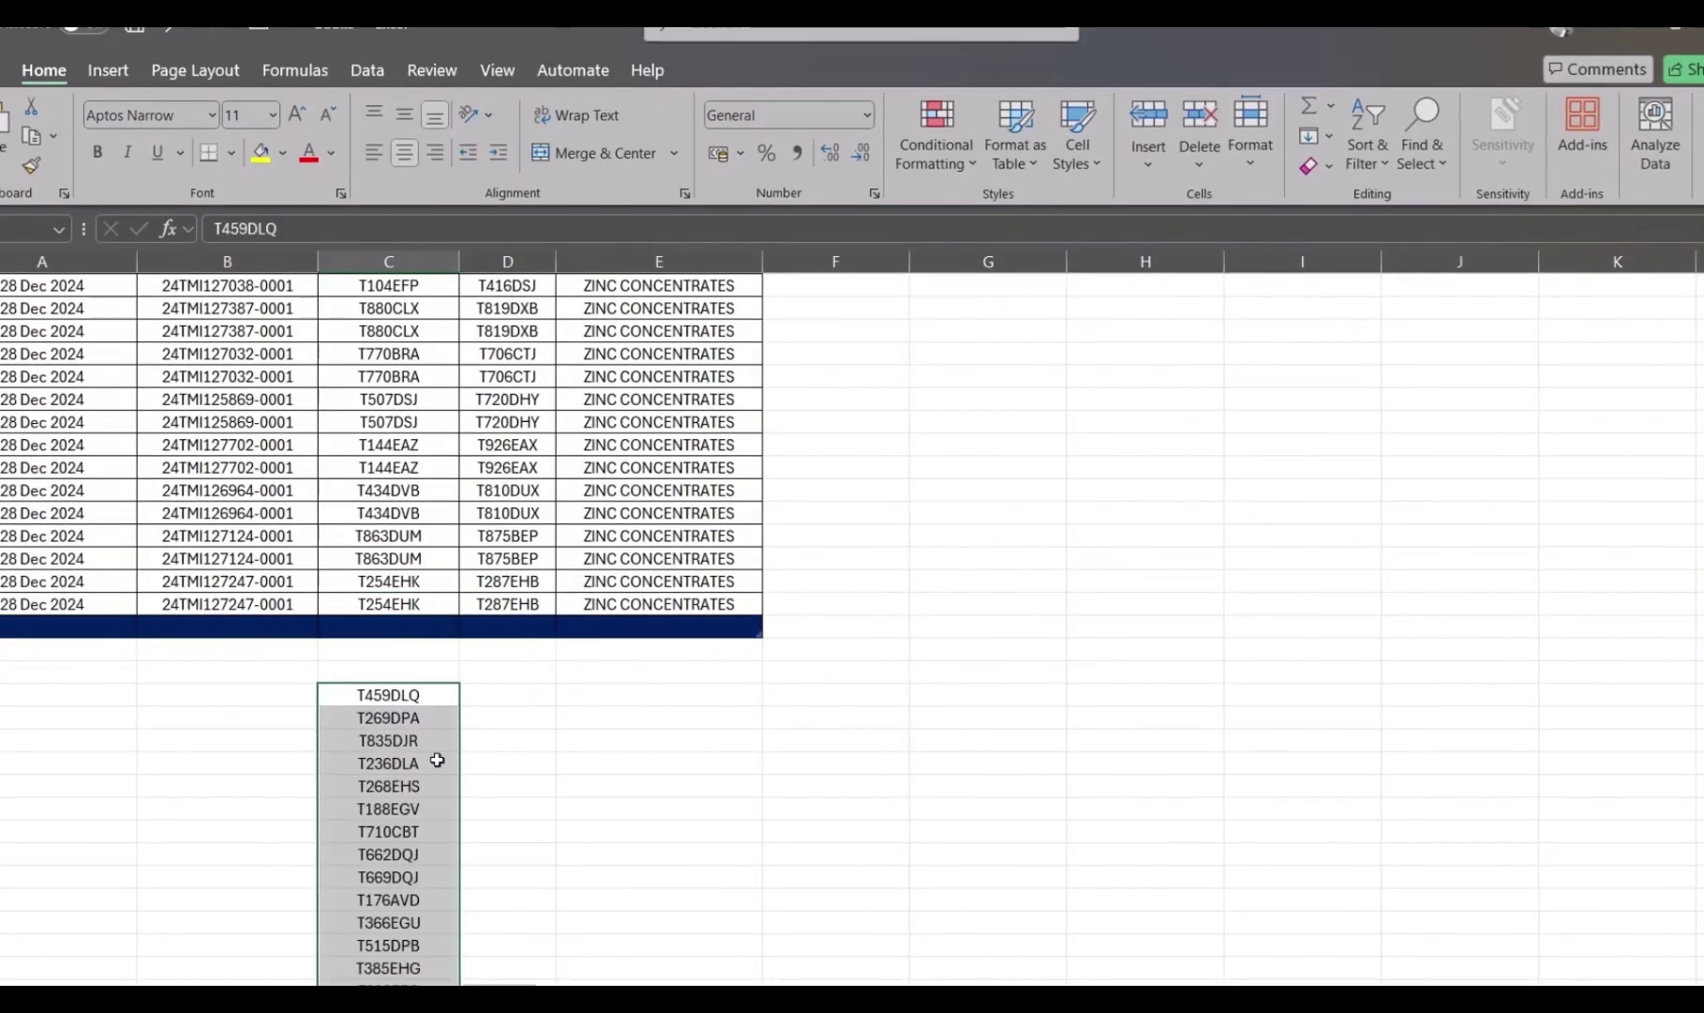
Highlight duplicate values across Book6's entire column C with Light Red Fill with Dark Red Text
scroll(438, 759, "down", 5)
scroll(440, 750, "up", 10)
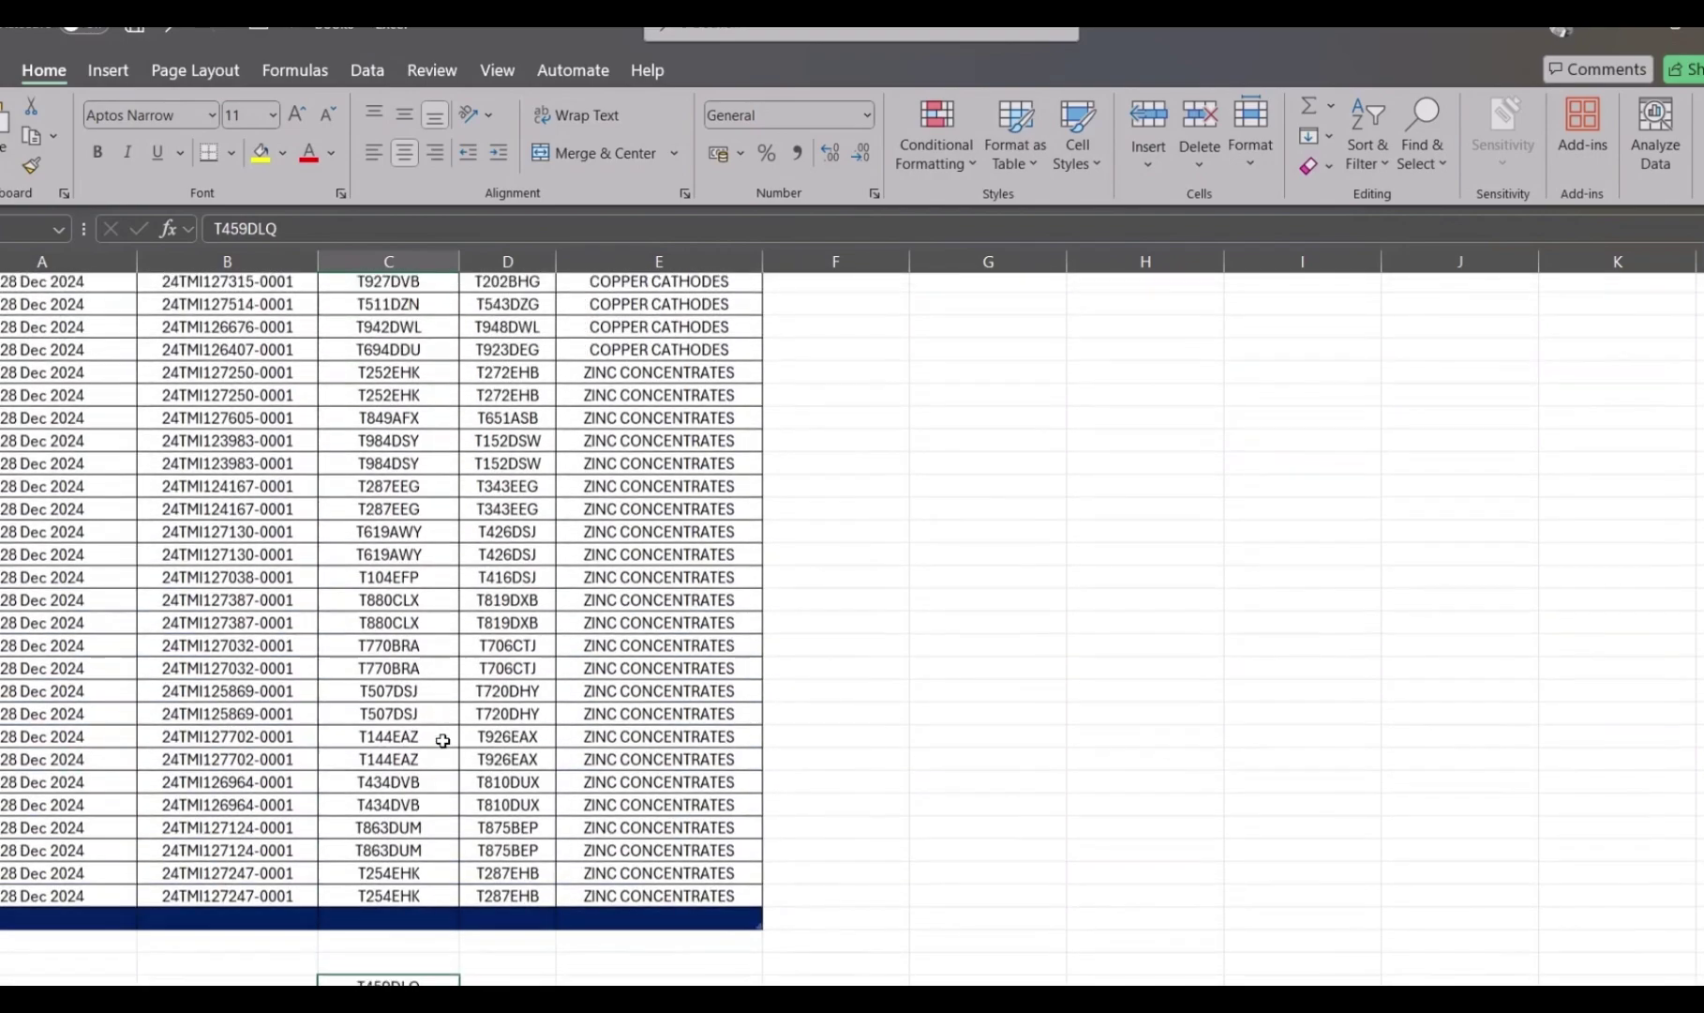
scroll(442, 740, "up", 2)
left_click(375, 262)
left_click(937, 131)
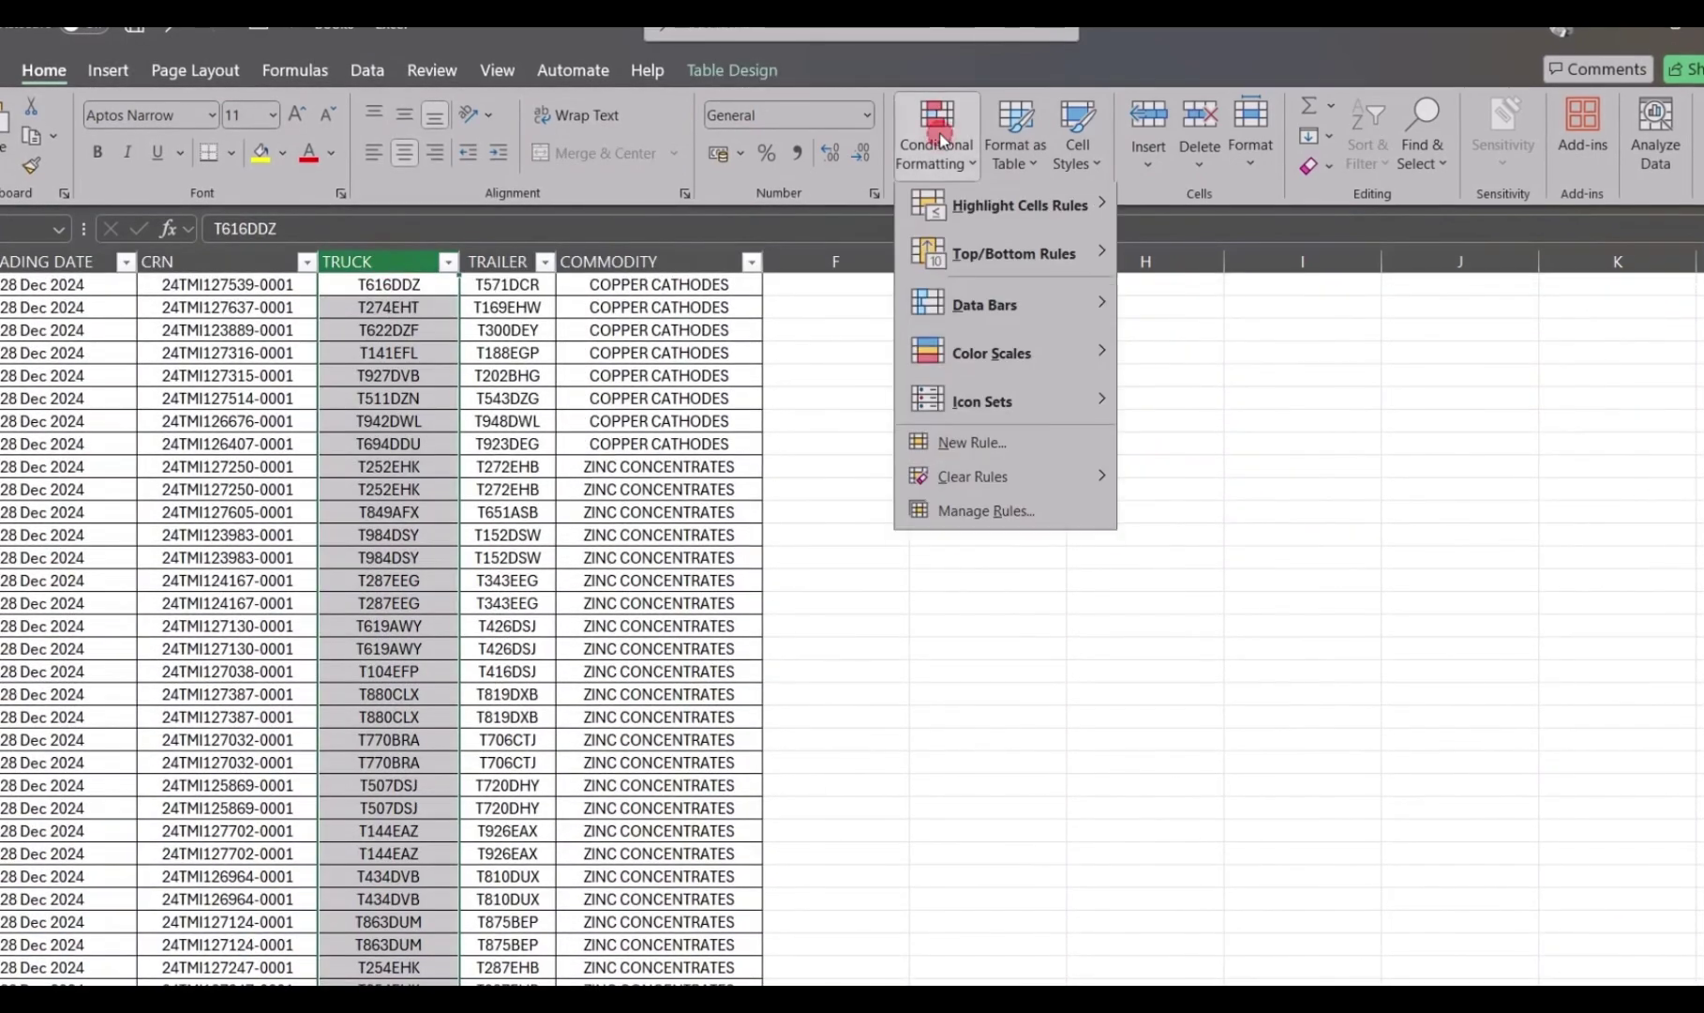
mouse_move(1022, 206)
left_click(1264, 489)
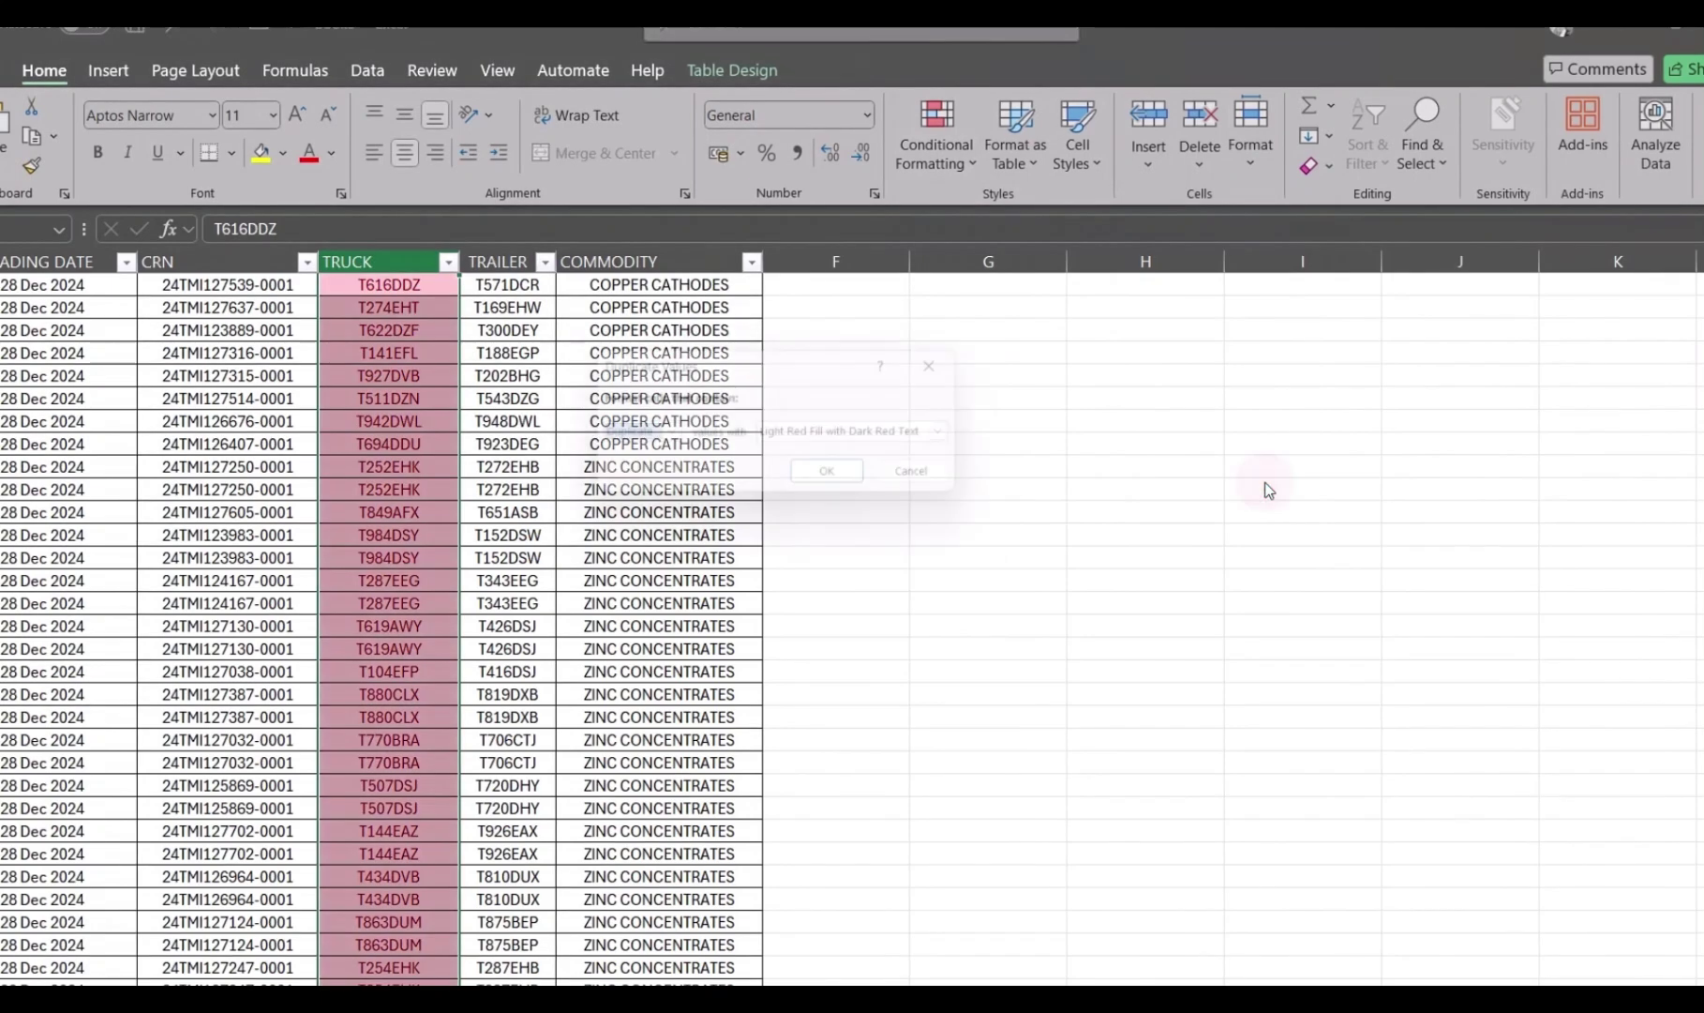
left_click(834, 476)
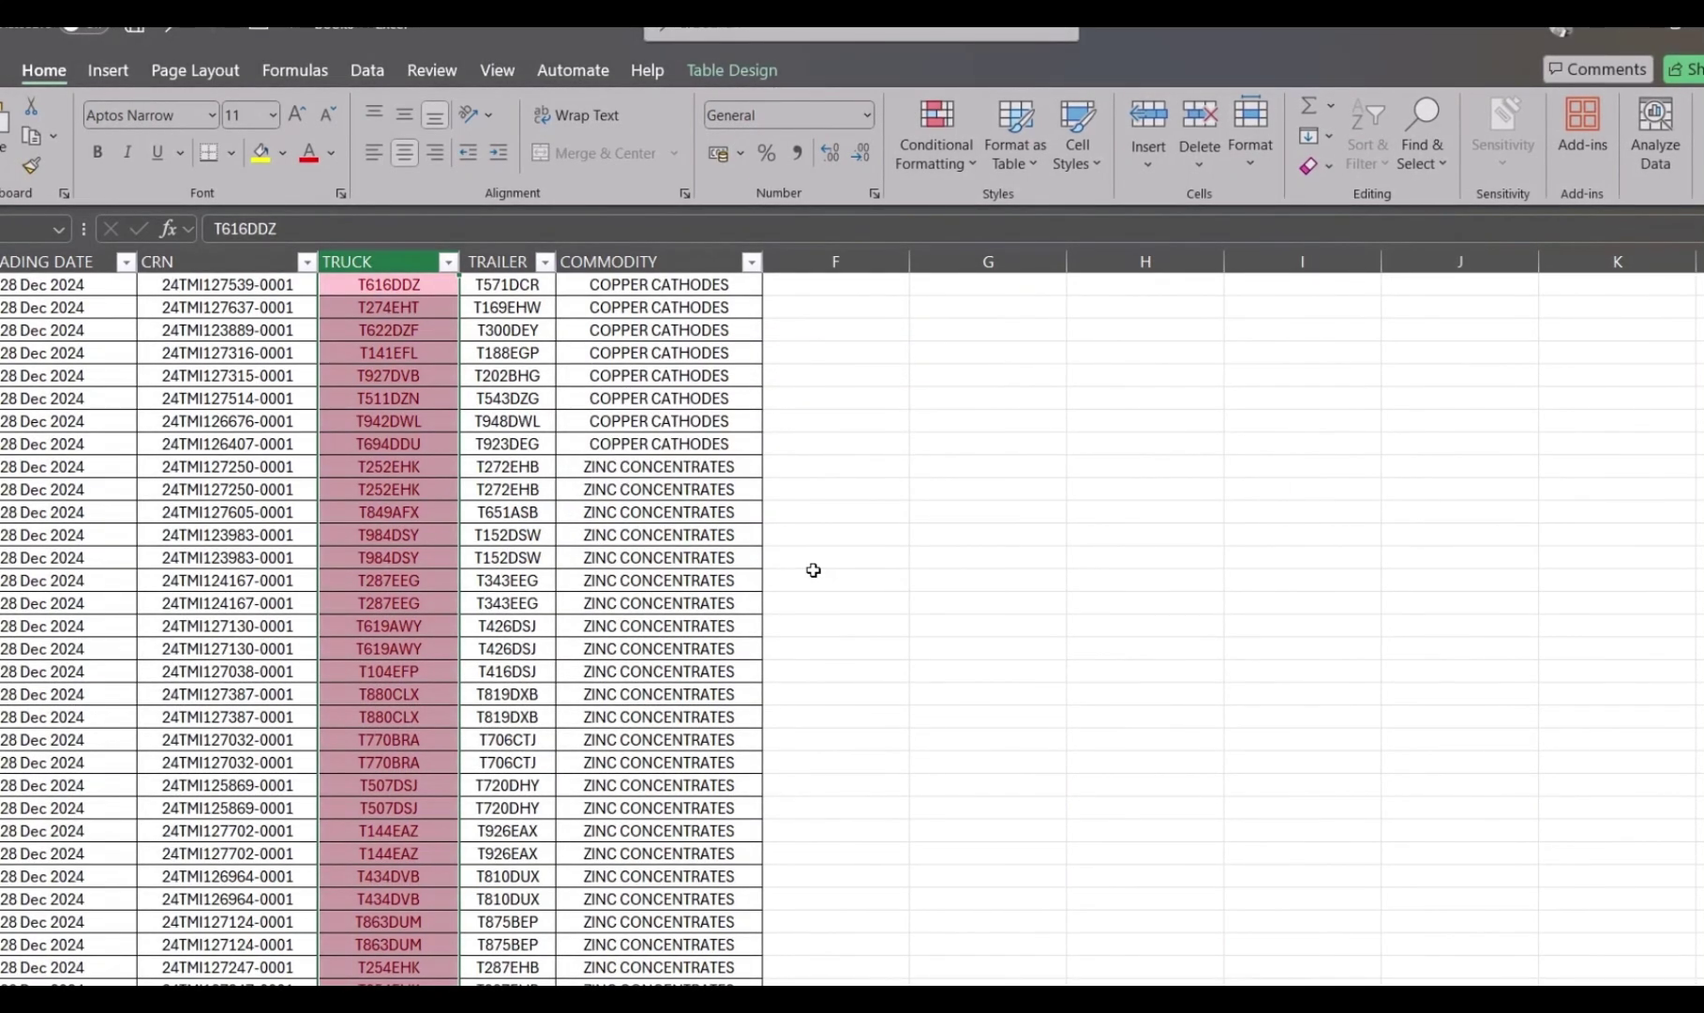
Check the pasted truck numbers in column C for entries without the duplicate highlighting
scroll(812, 570, "down", 15)
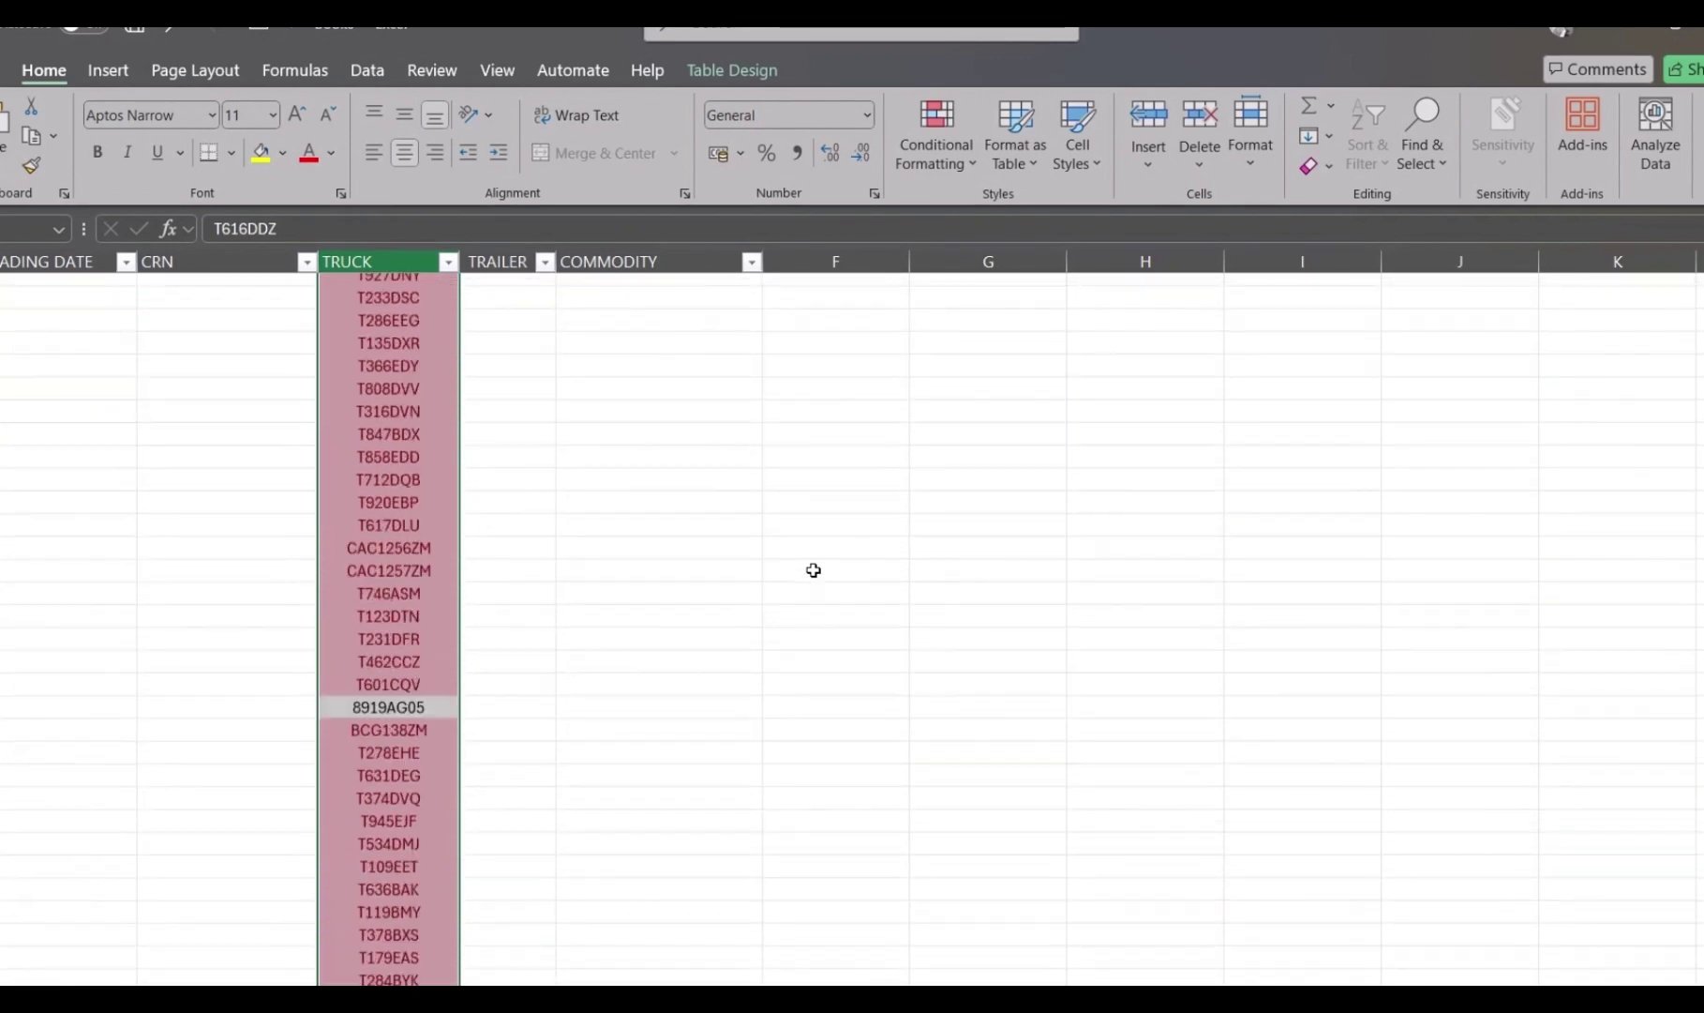
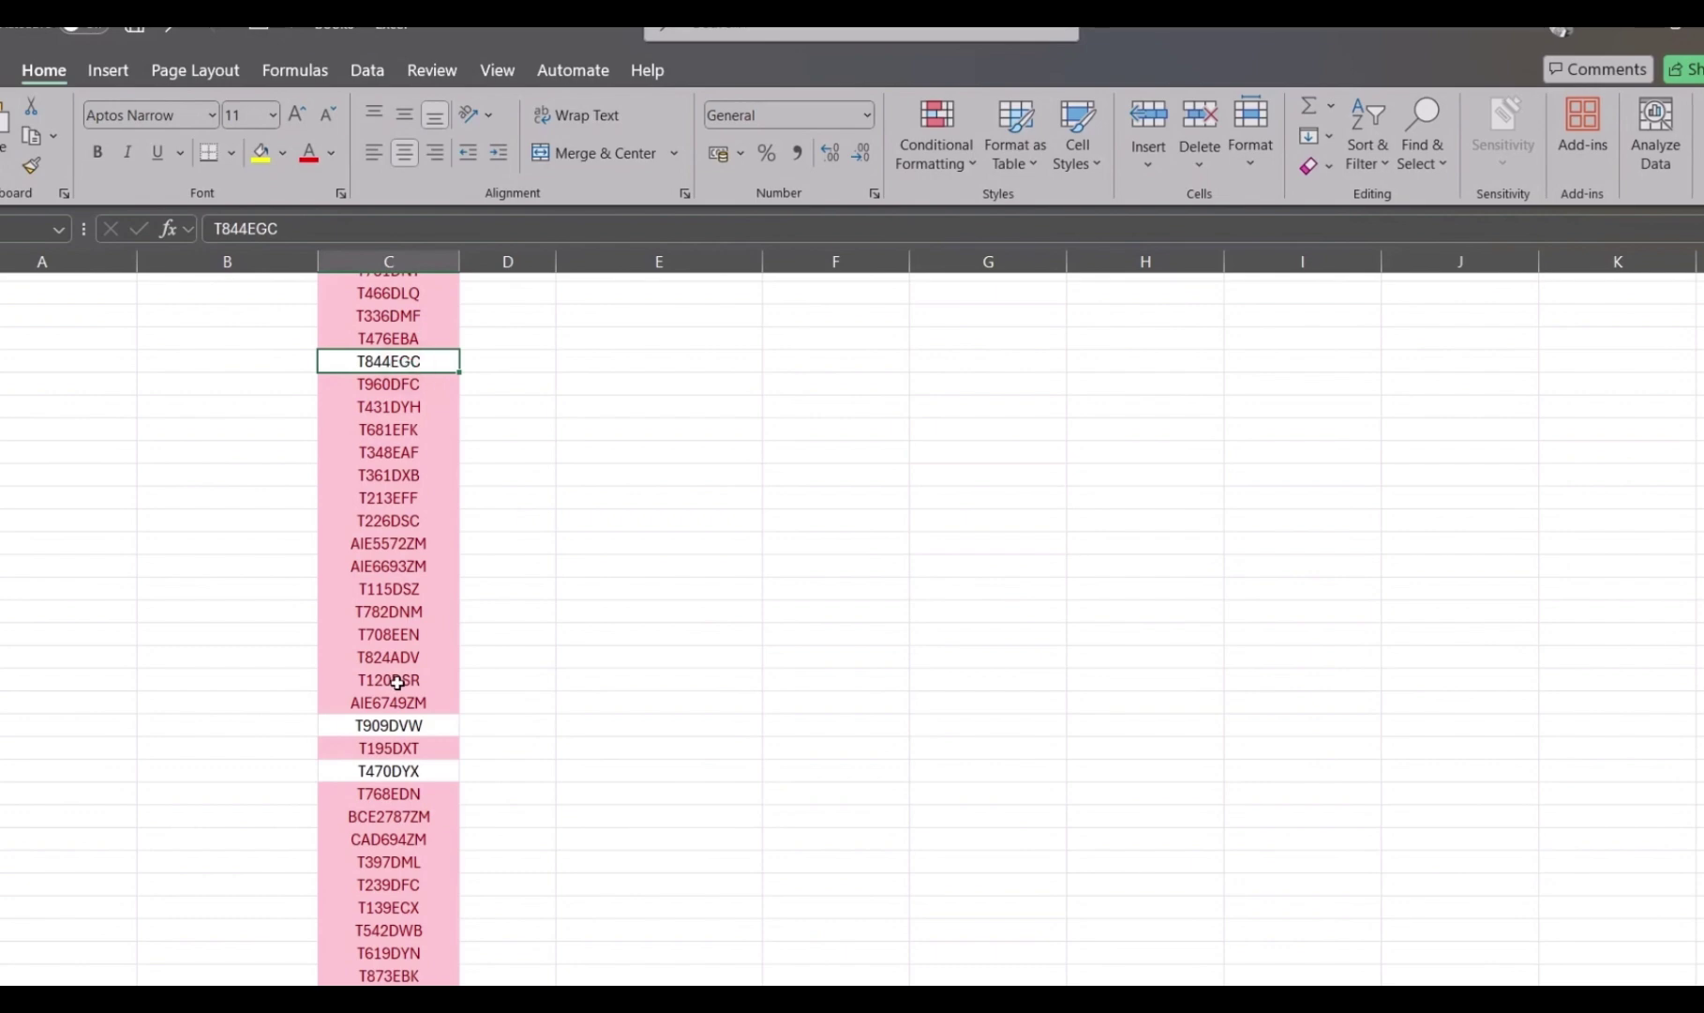
left_click(405, 723)
left_click(405, 770)
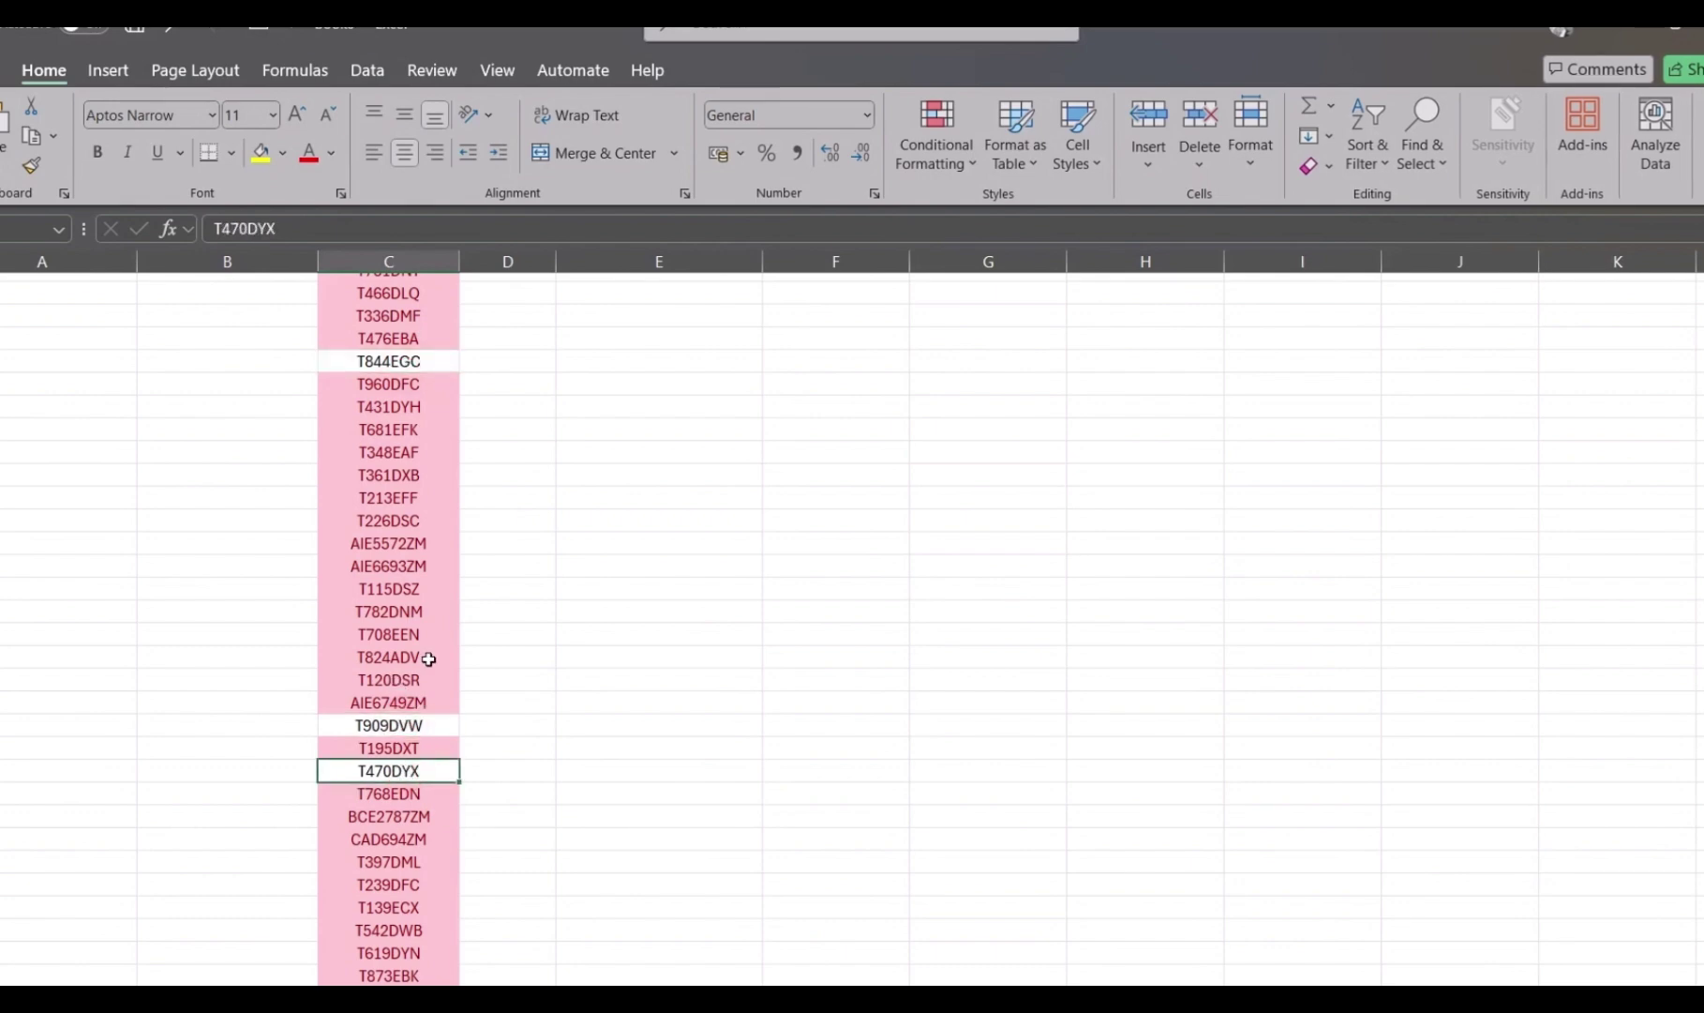
Check the remaining pasted truck numbers in column C, down to the end of the list, for entries without duplicate highlighting
scroll(428, 659, "down", 9)
scroll(428, 659, "down", 20)
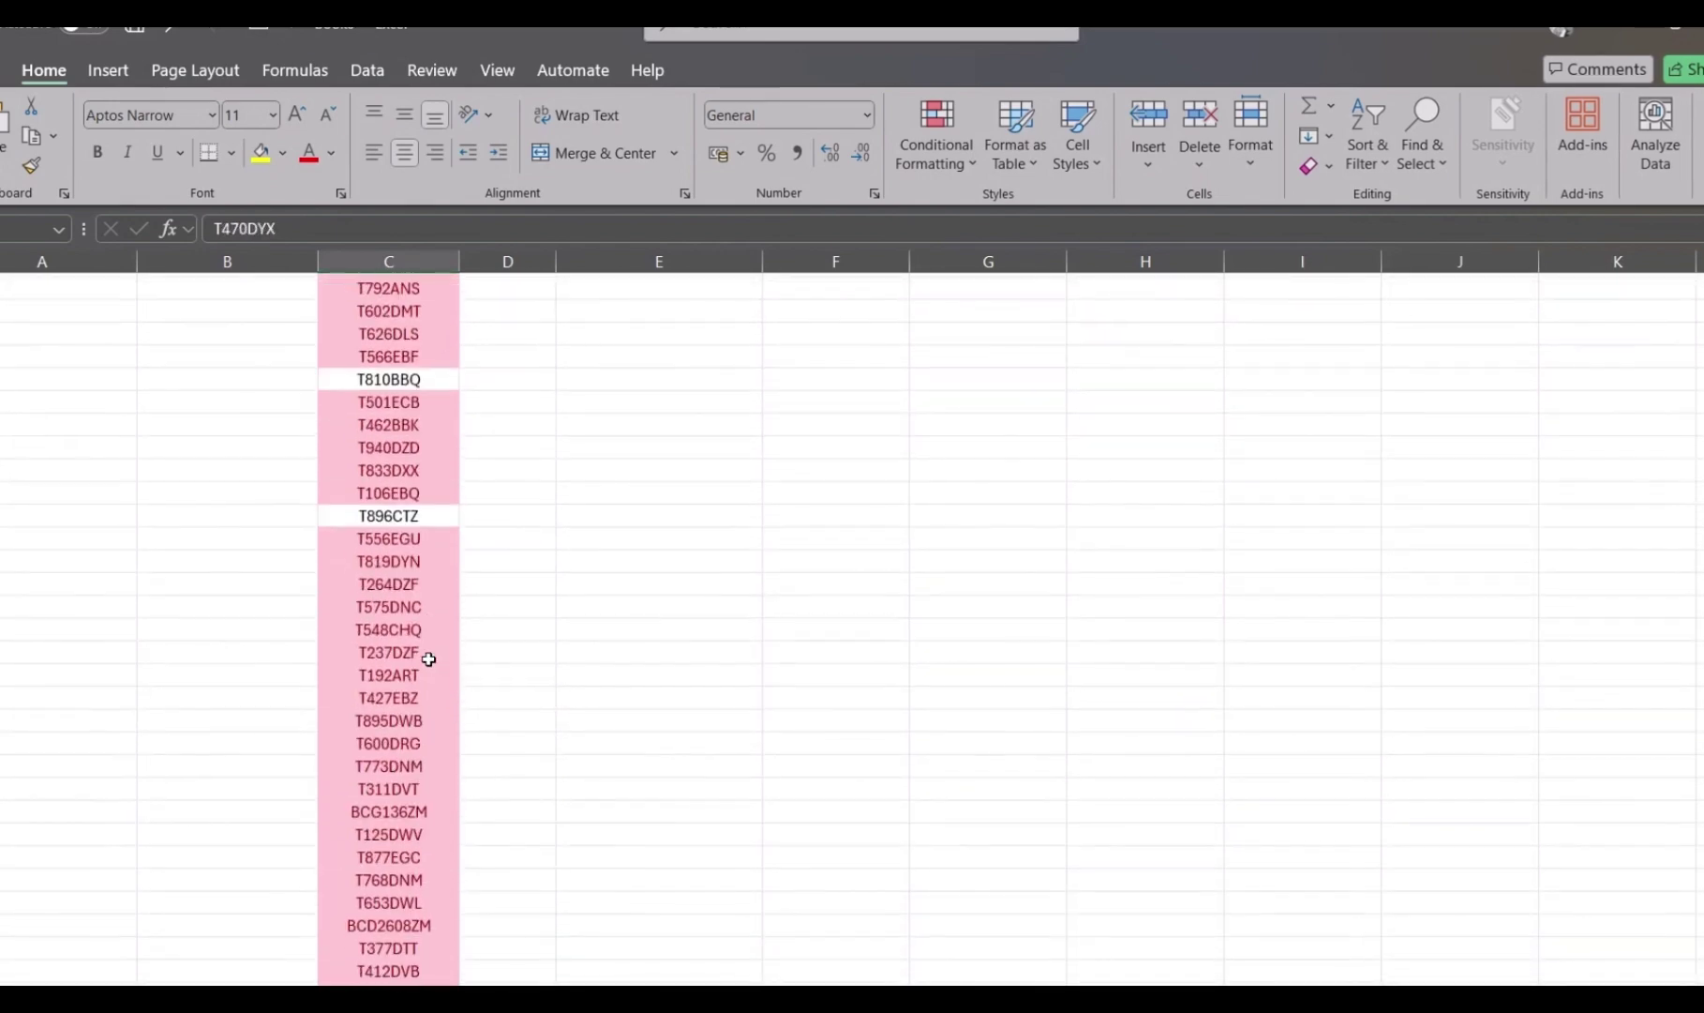
scroll(428, 659, "down", 4)
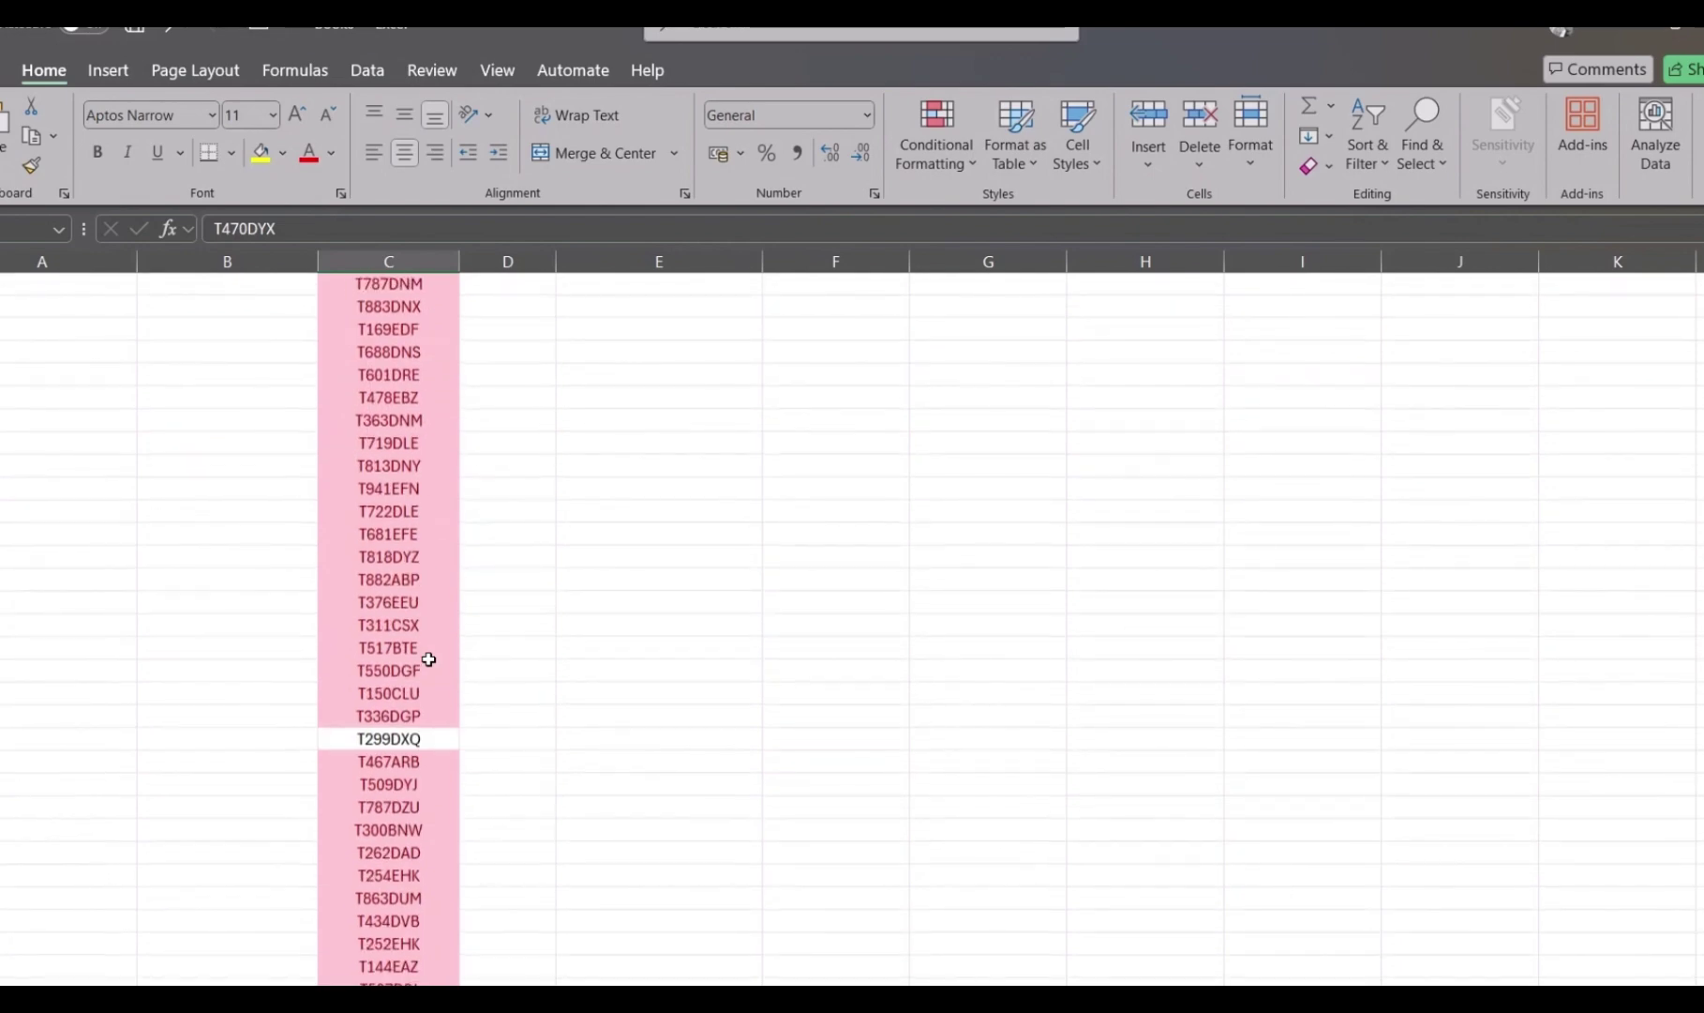
left_click(390, 745)
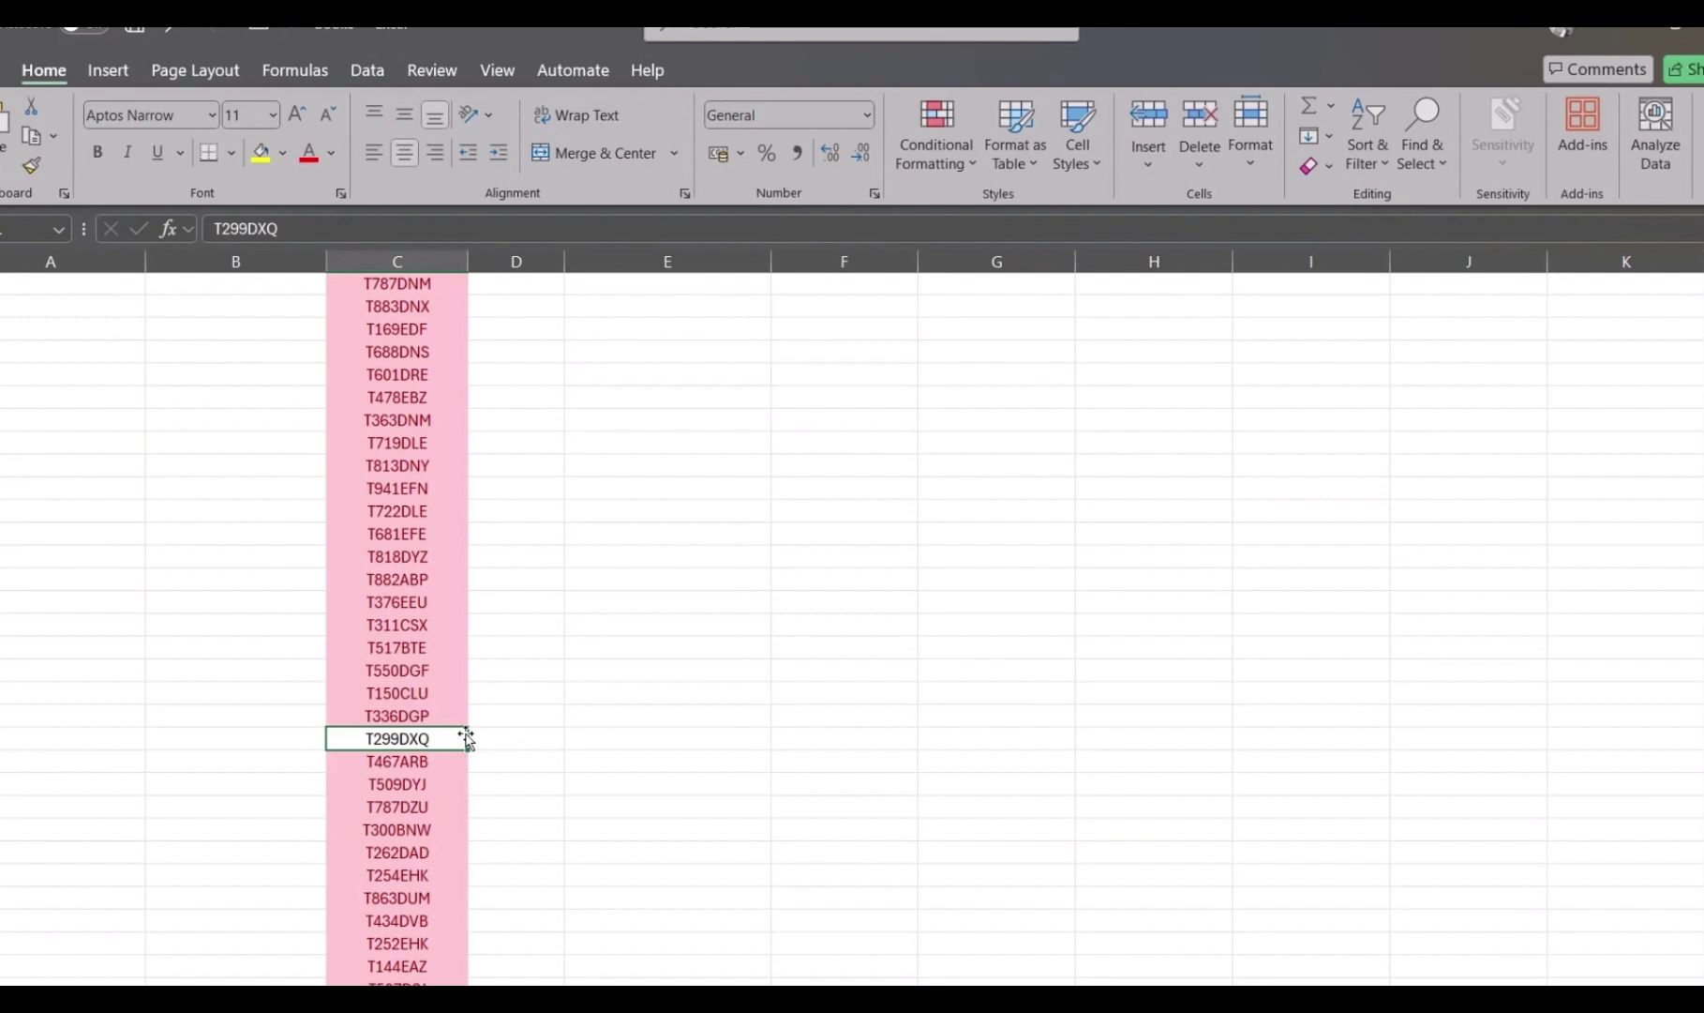
scroll(466, 738, "down", 3)
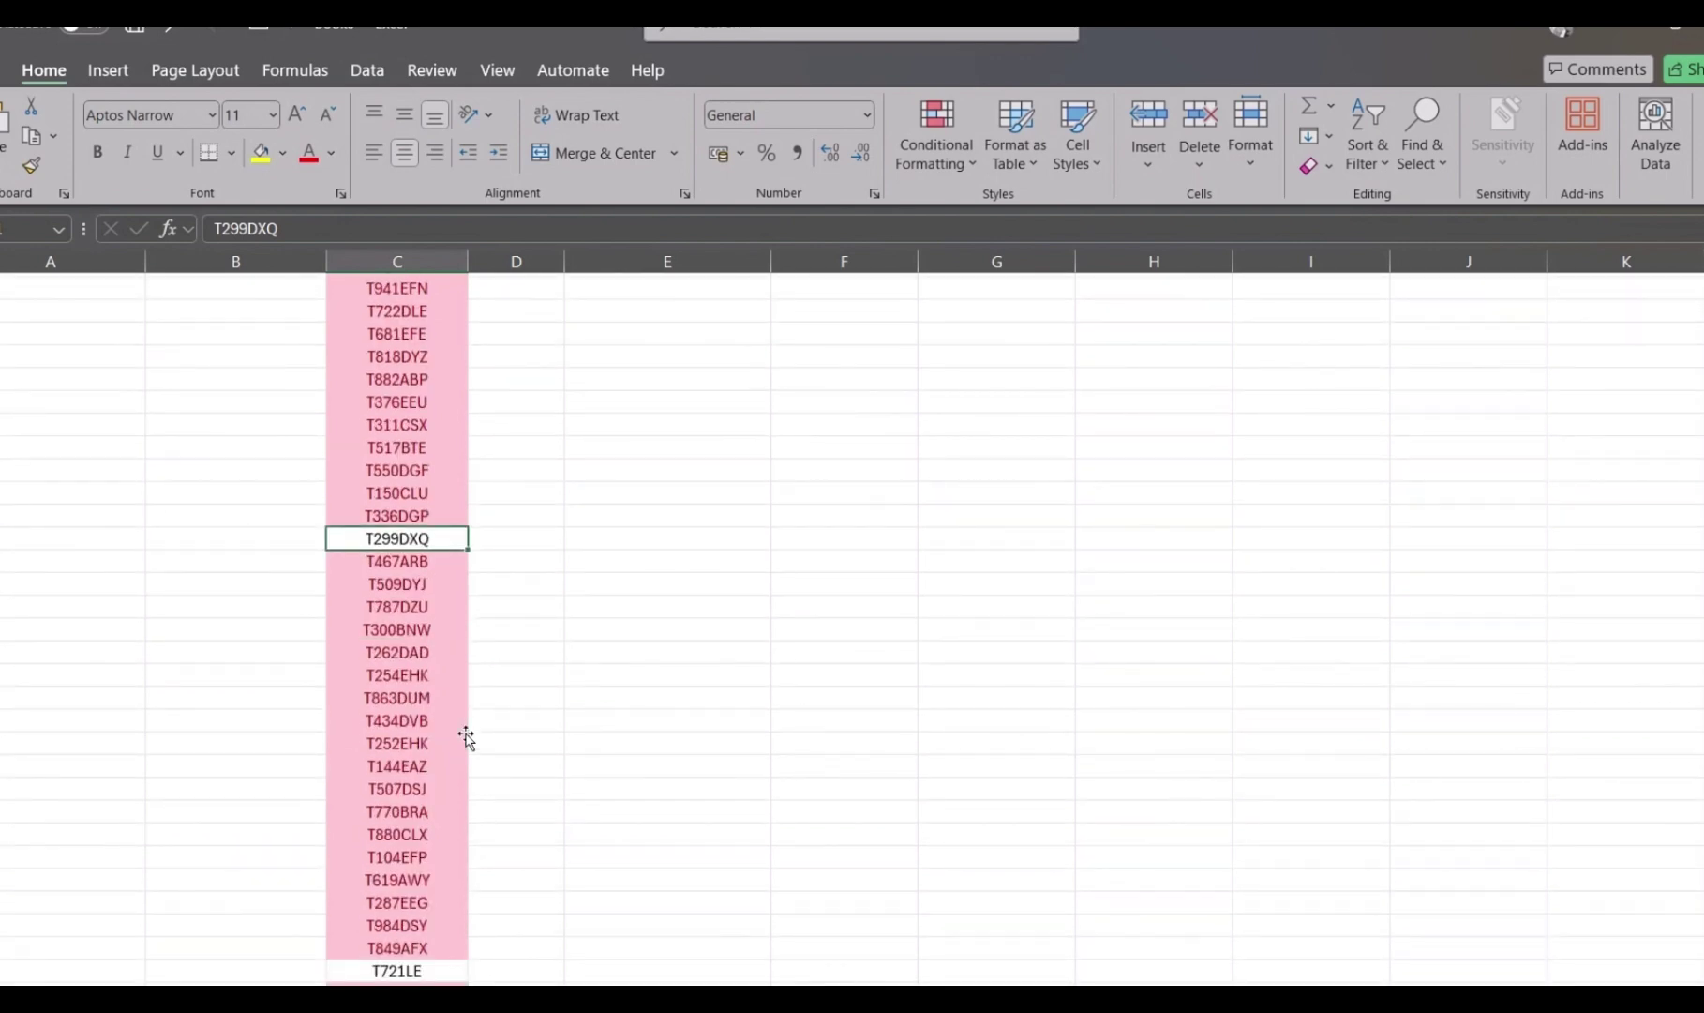
scroll(466, 737, "down", 8)
scroll(466, 738, "up", 3)
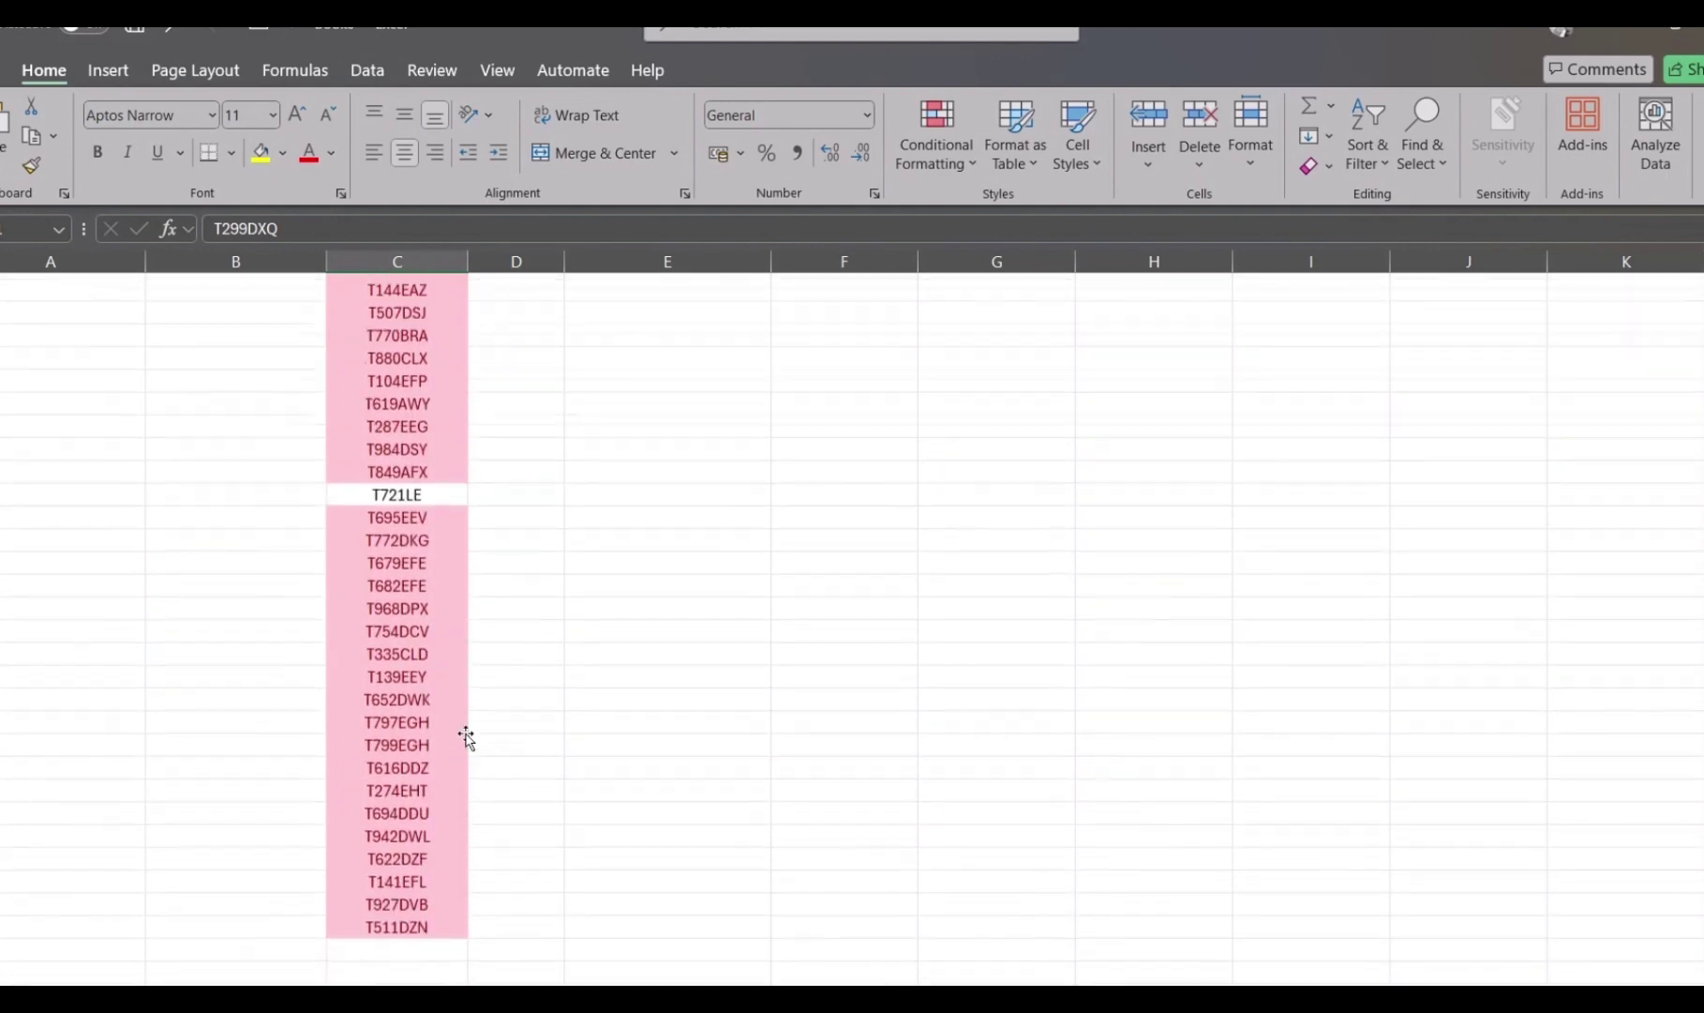
scroll(466, 737, "up", 1)
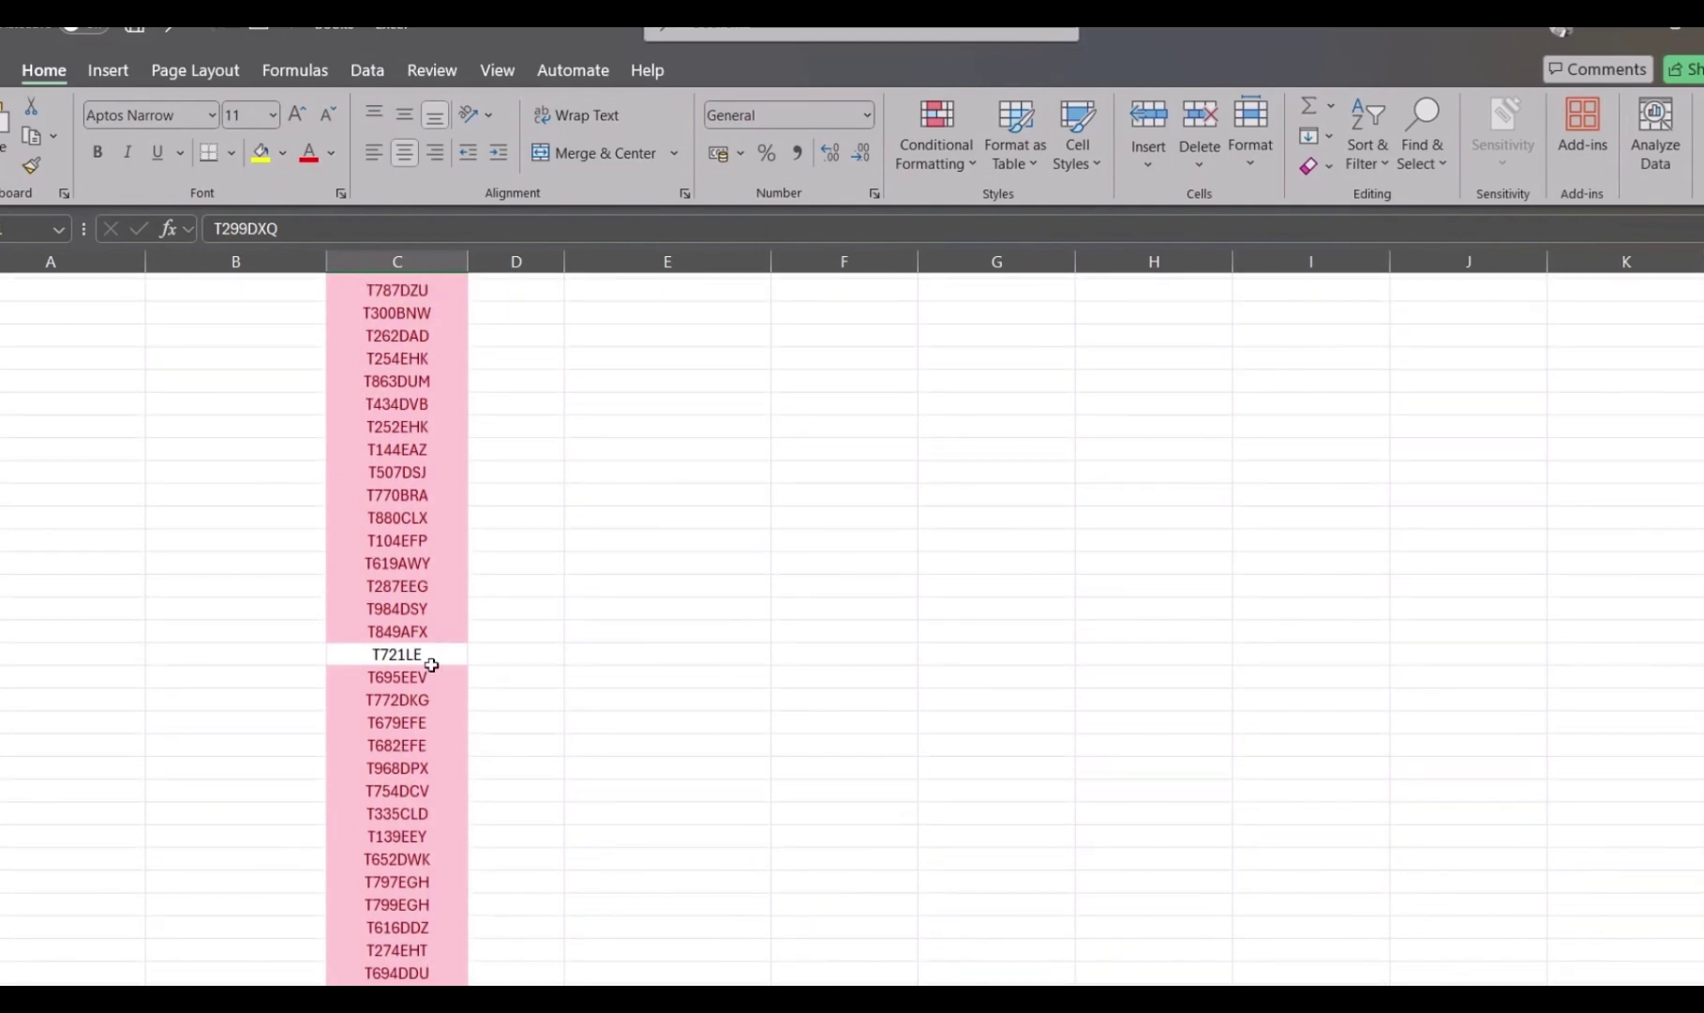
scroll(431, 665, "down", 10)
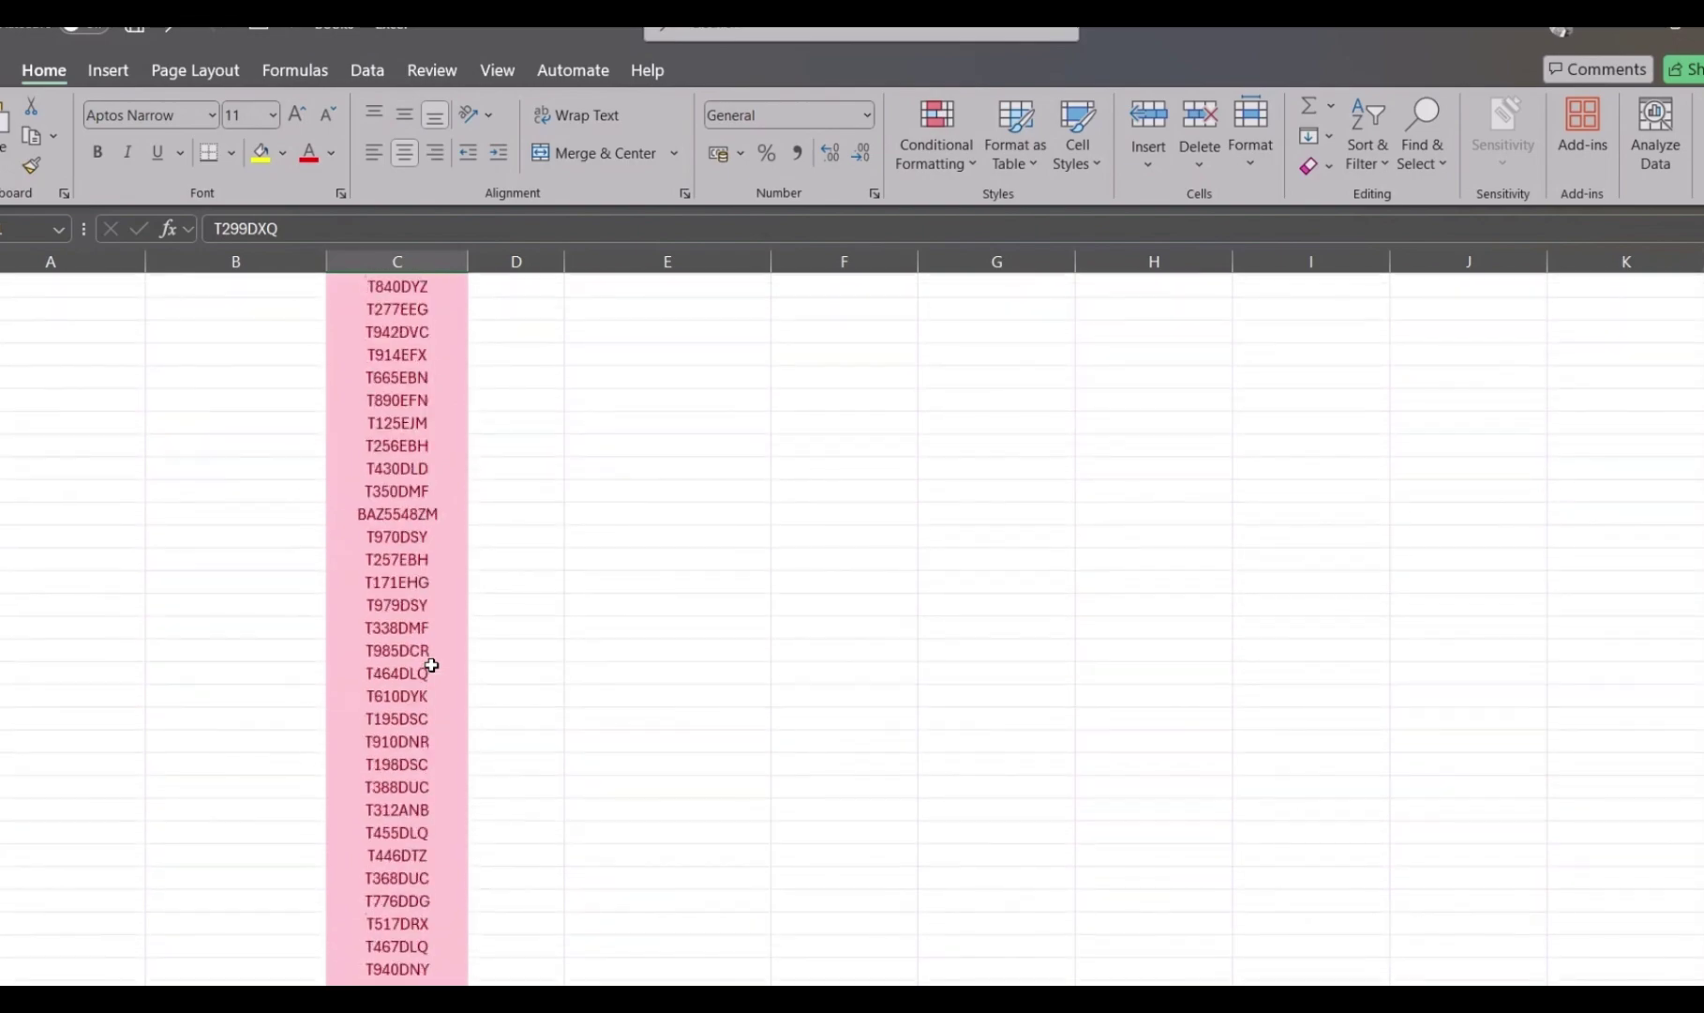
Filter the table's TRUCK column by cell color to show only the rows with No Fill
scroll(431, 665, "up", 15)
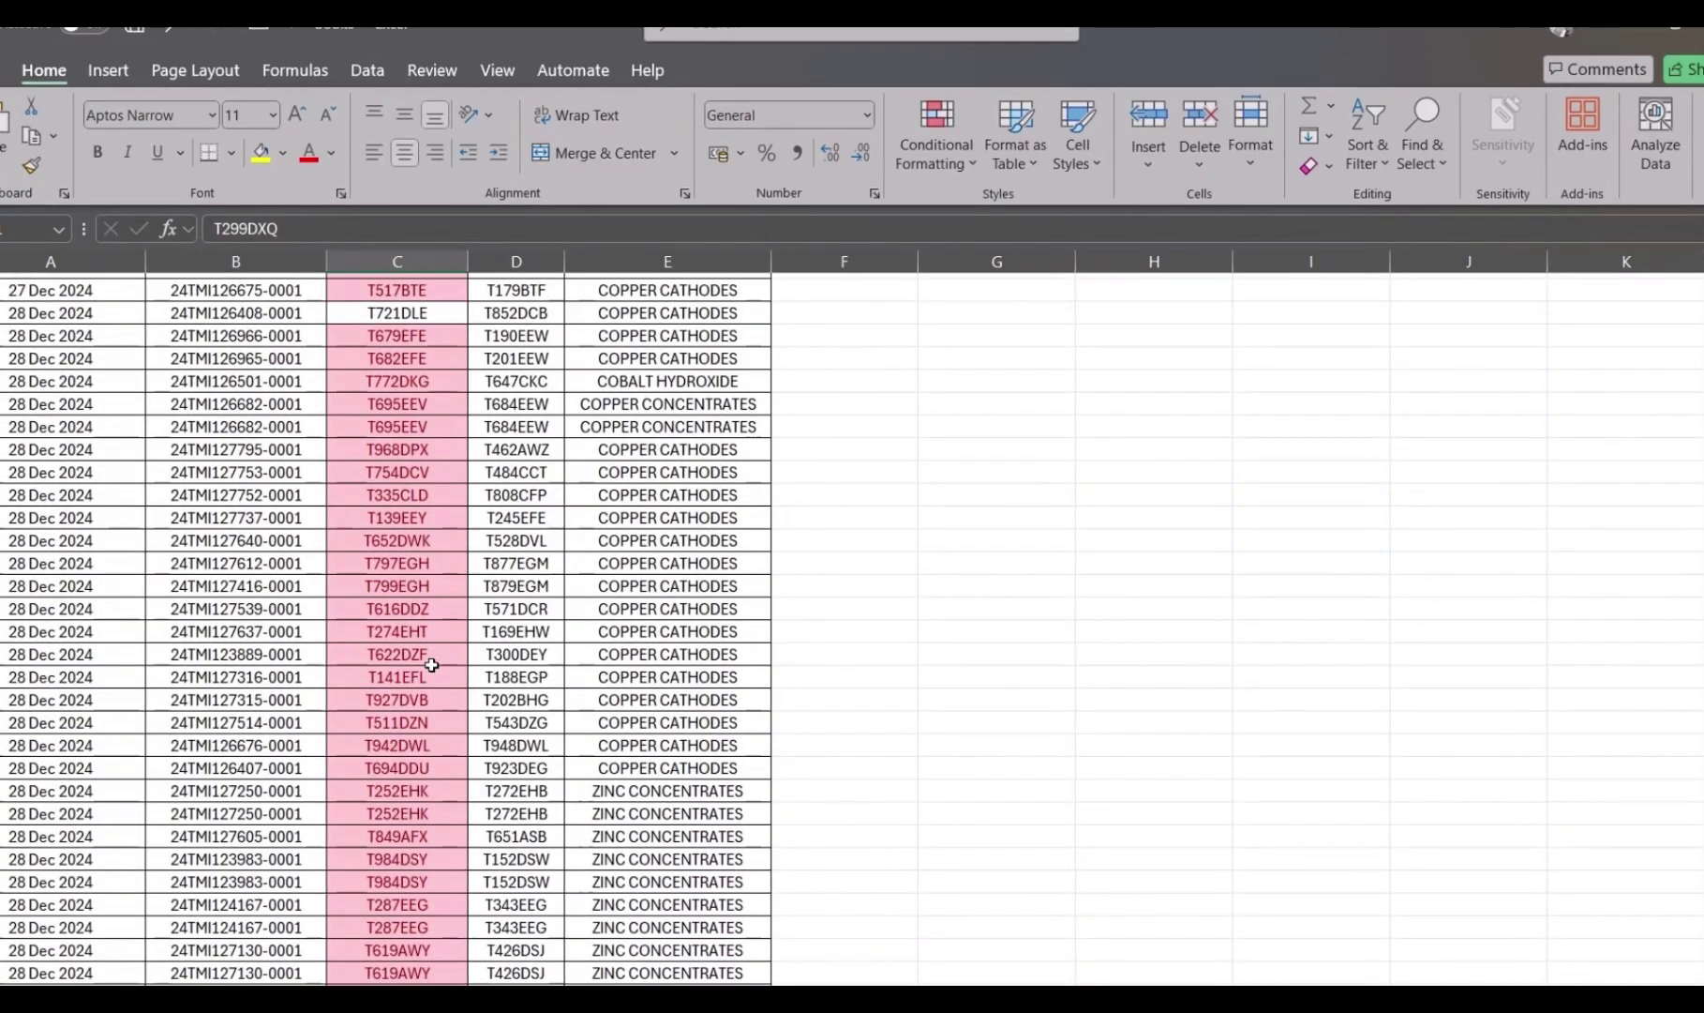
left_click(432, 664)
key("ctrl+Up")
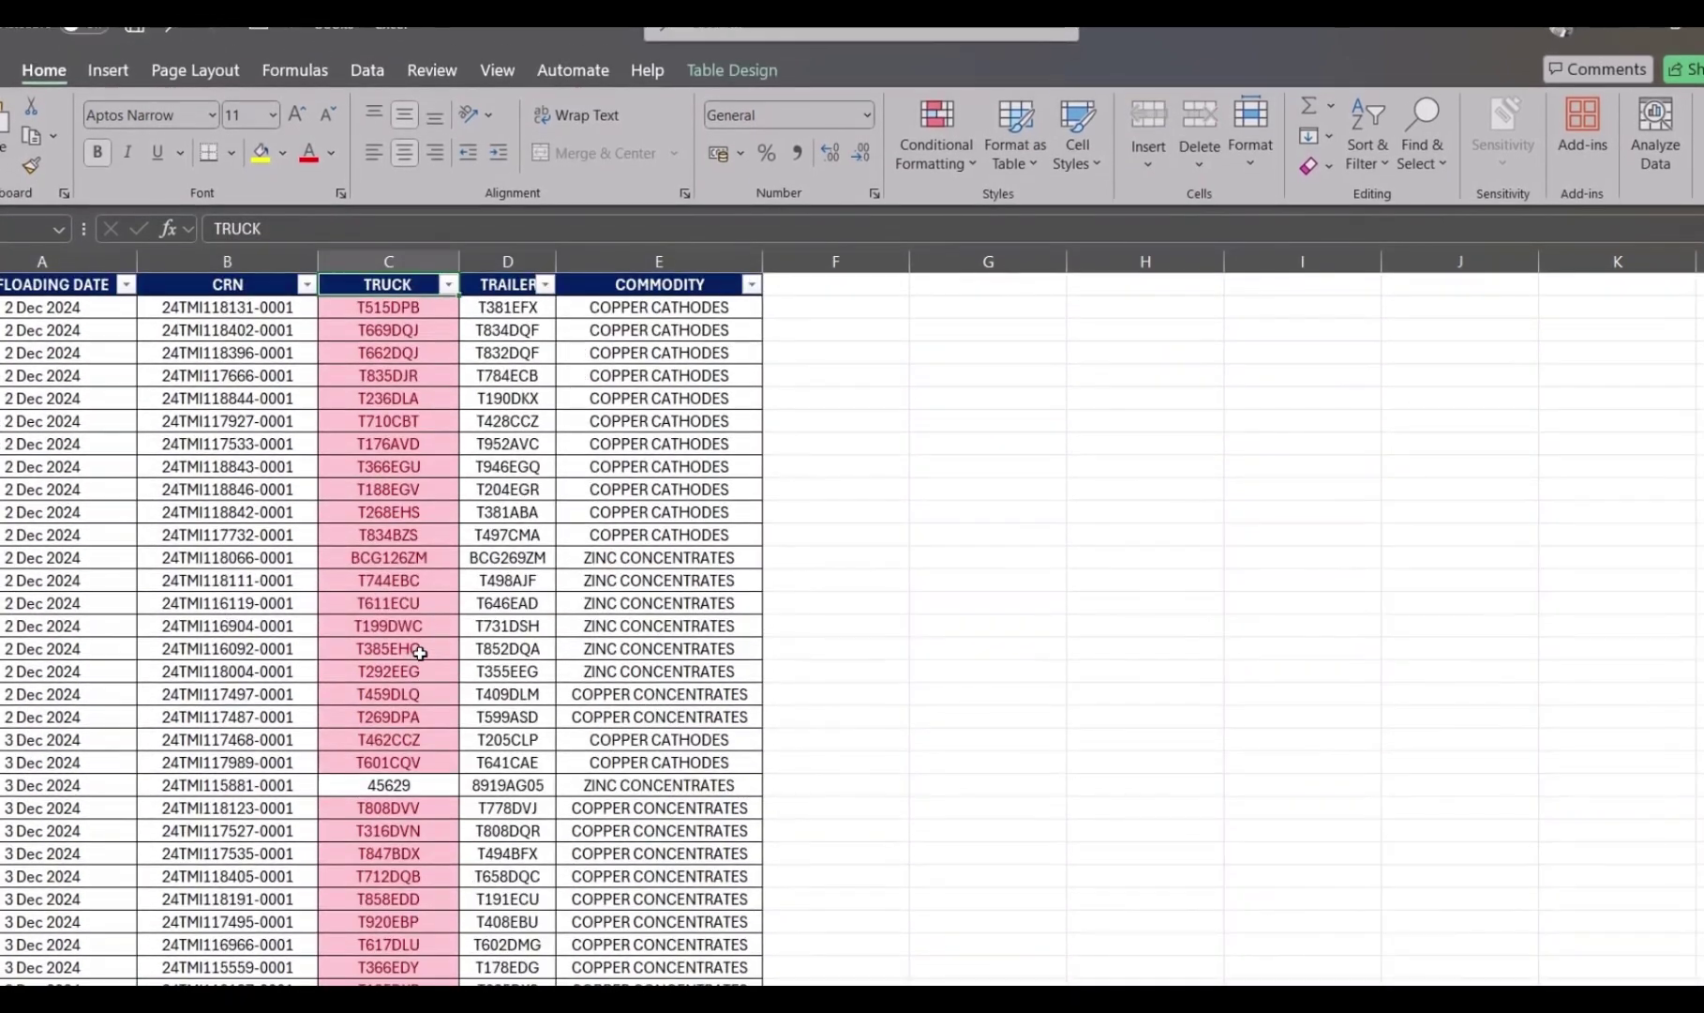
scroll(420, 652, "down", 9)
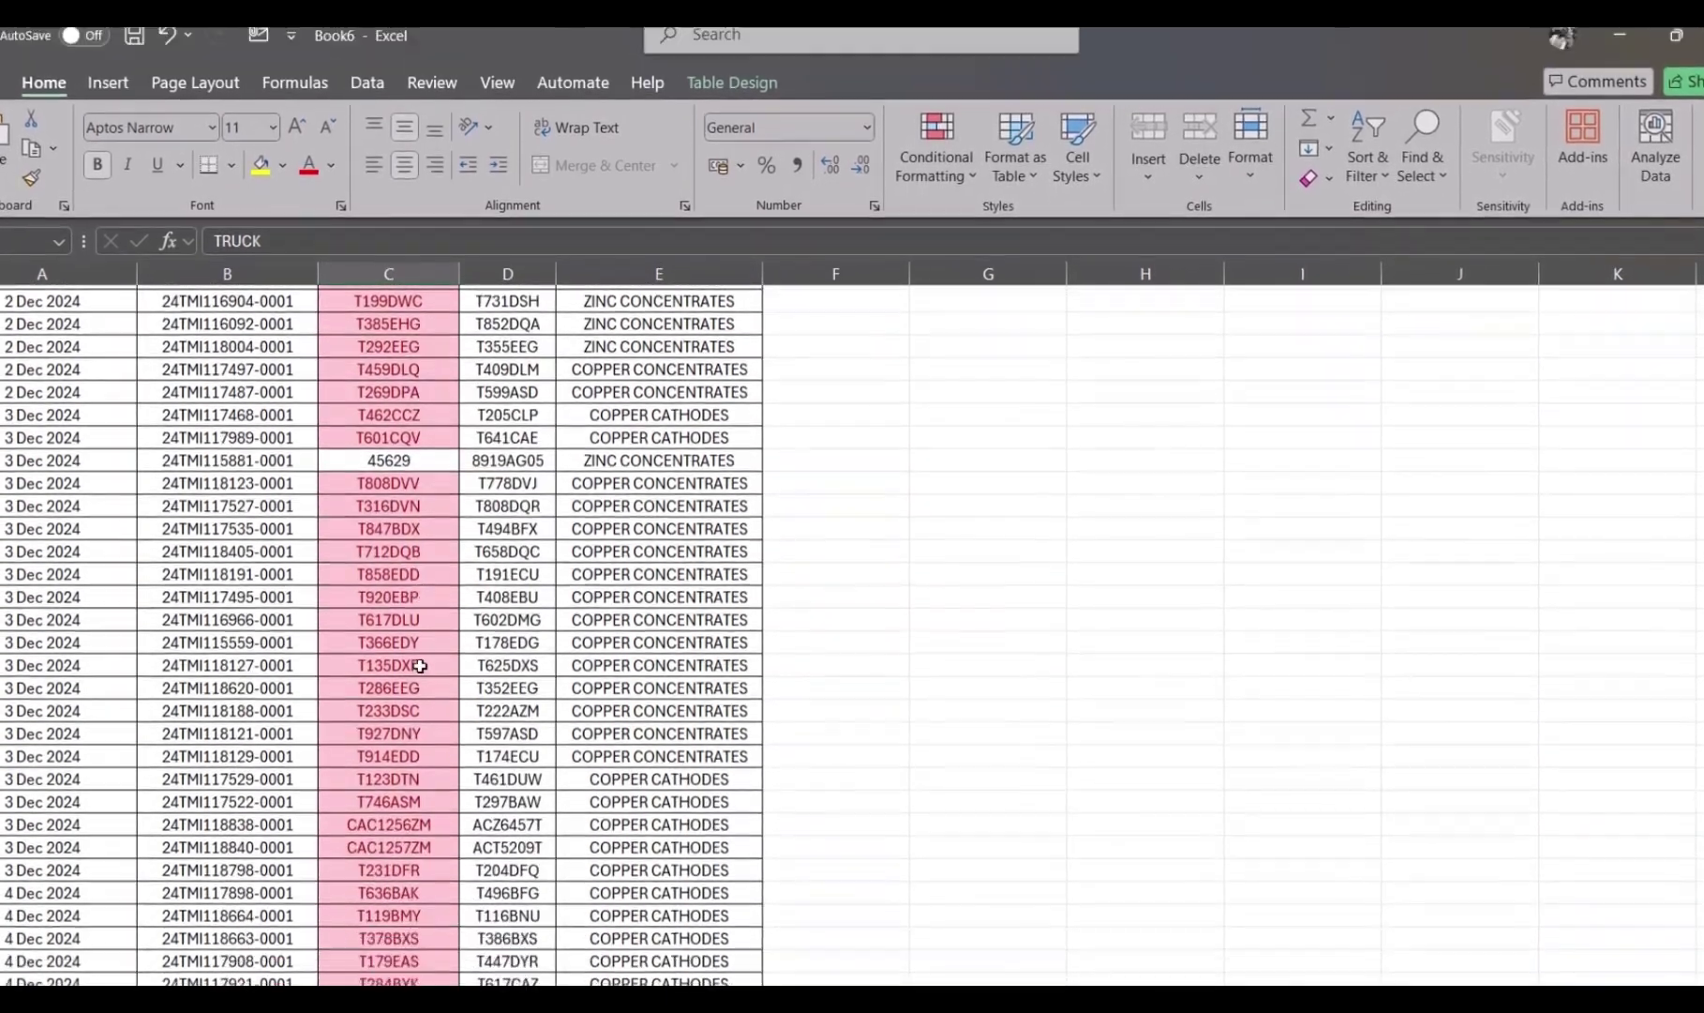
scroll(420, 652, "down", 20)
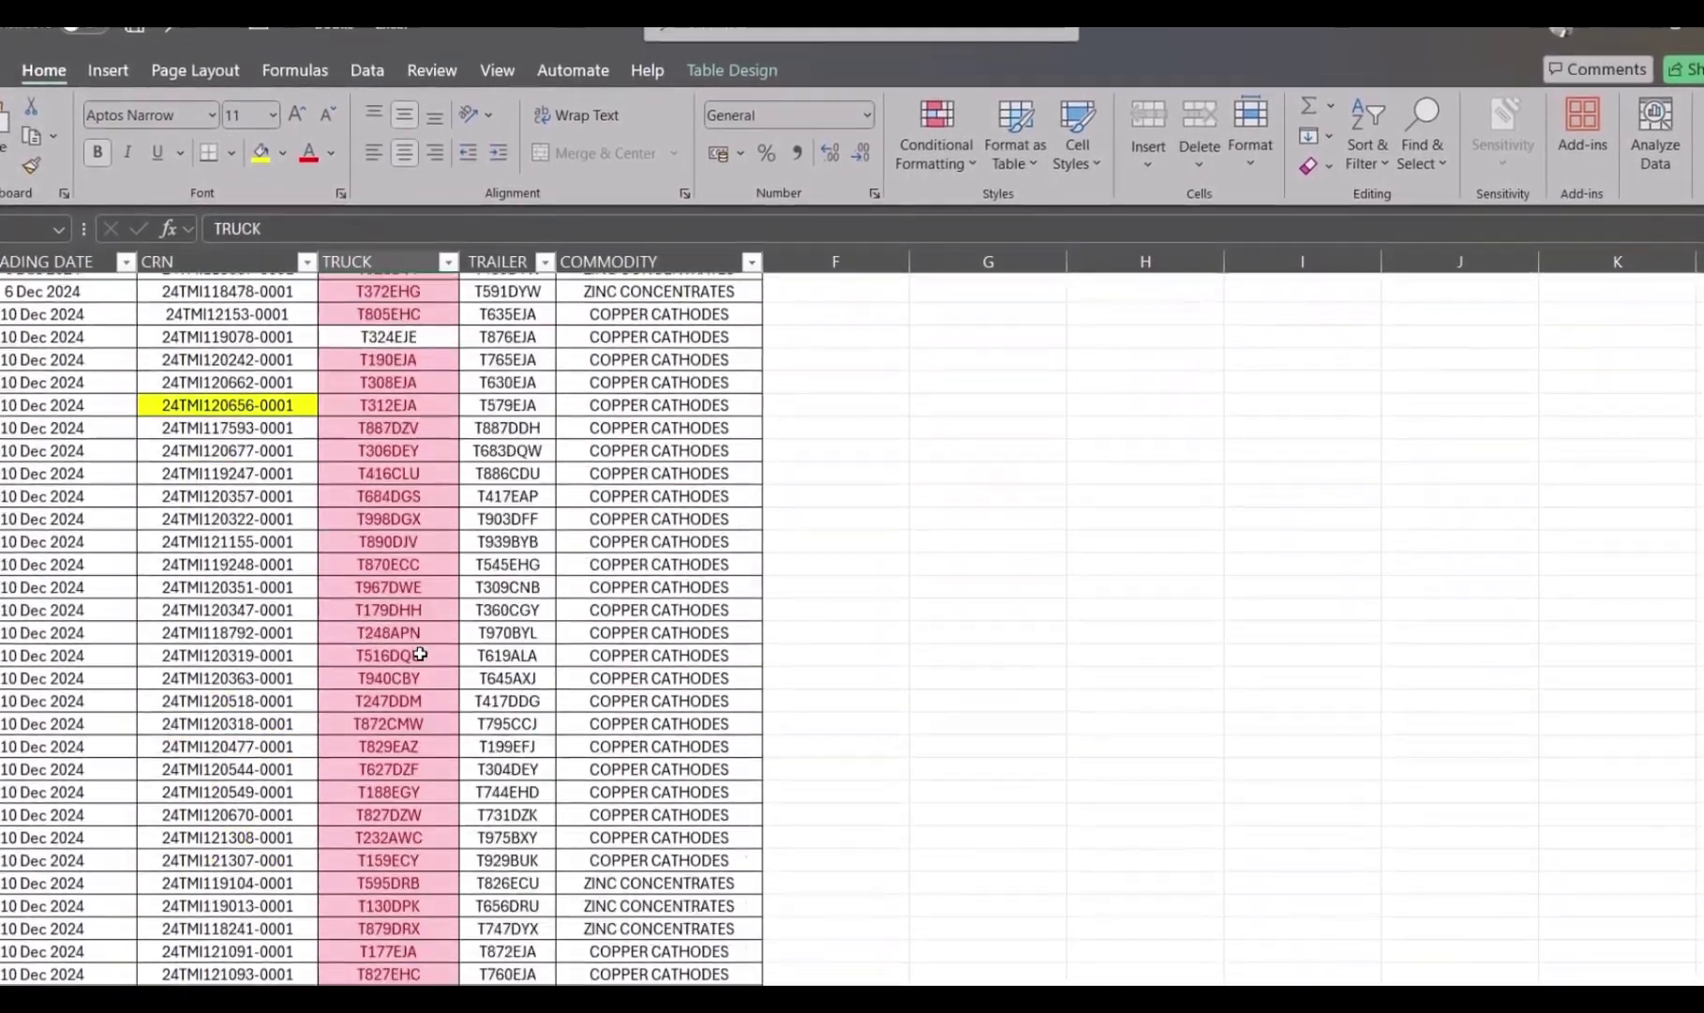
scroll(420, 652, "down", 15)
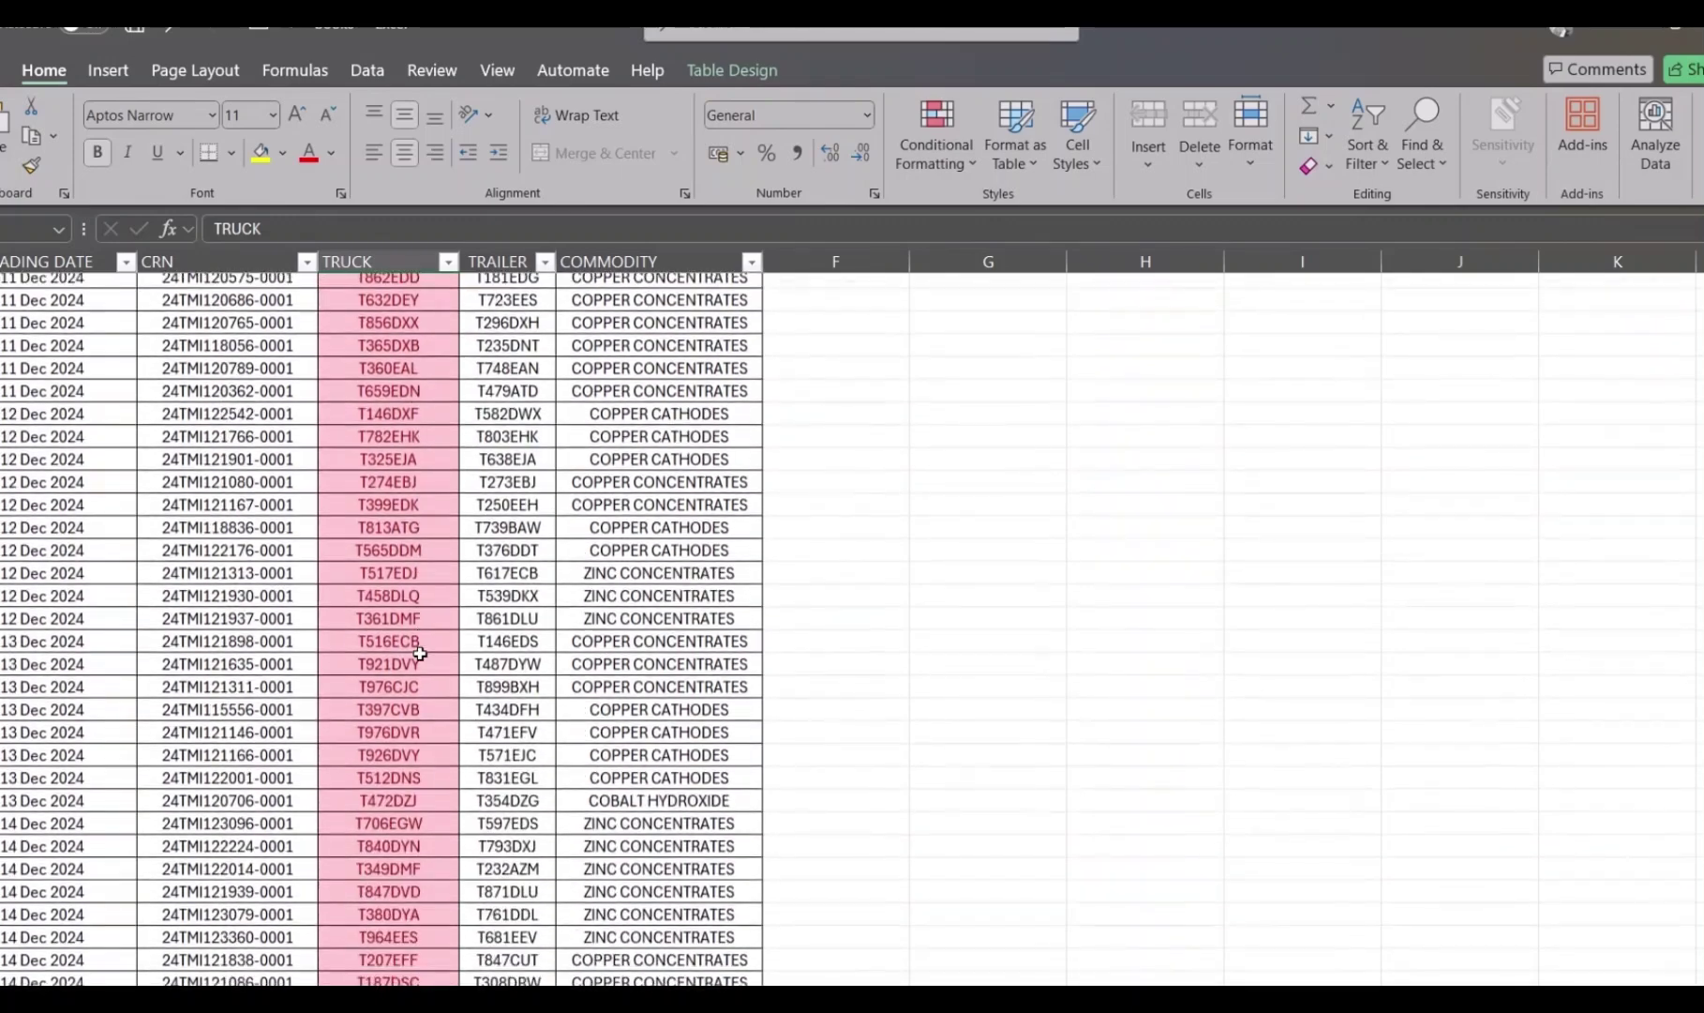
left_click(408, 591)
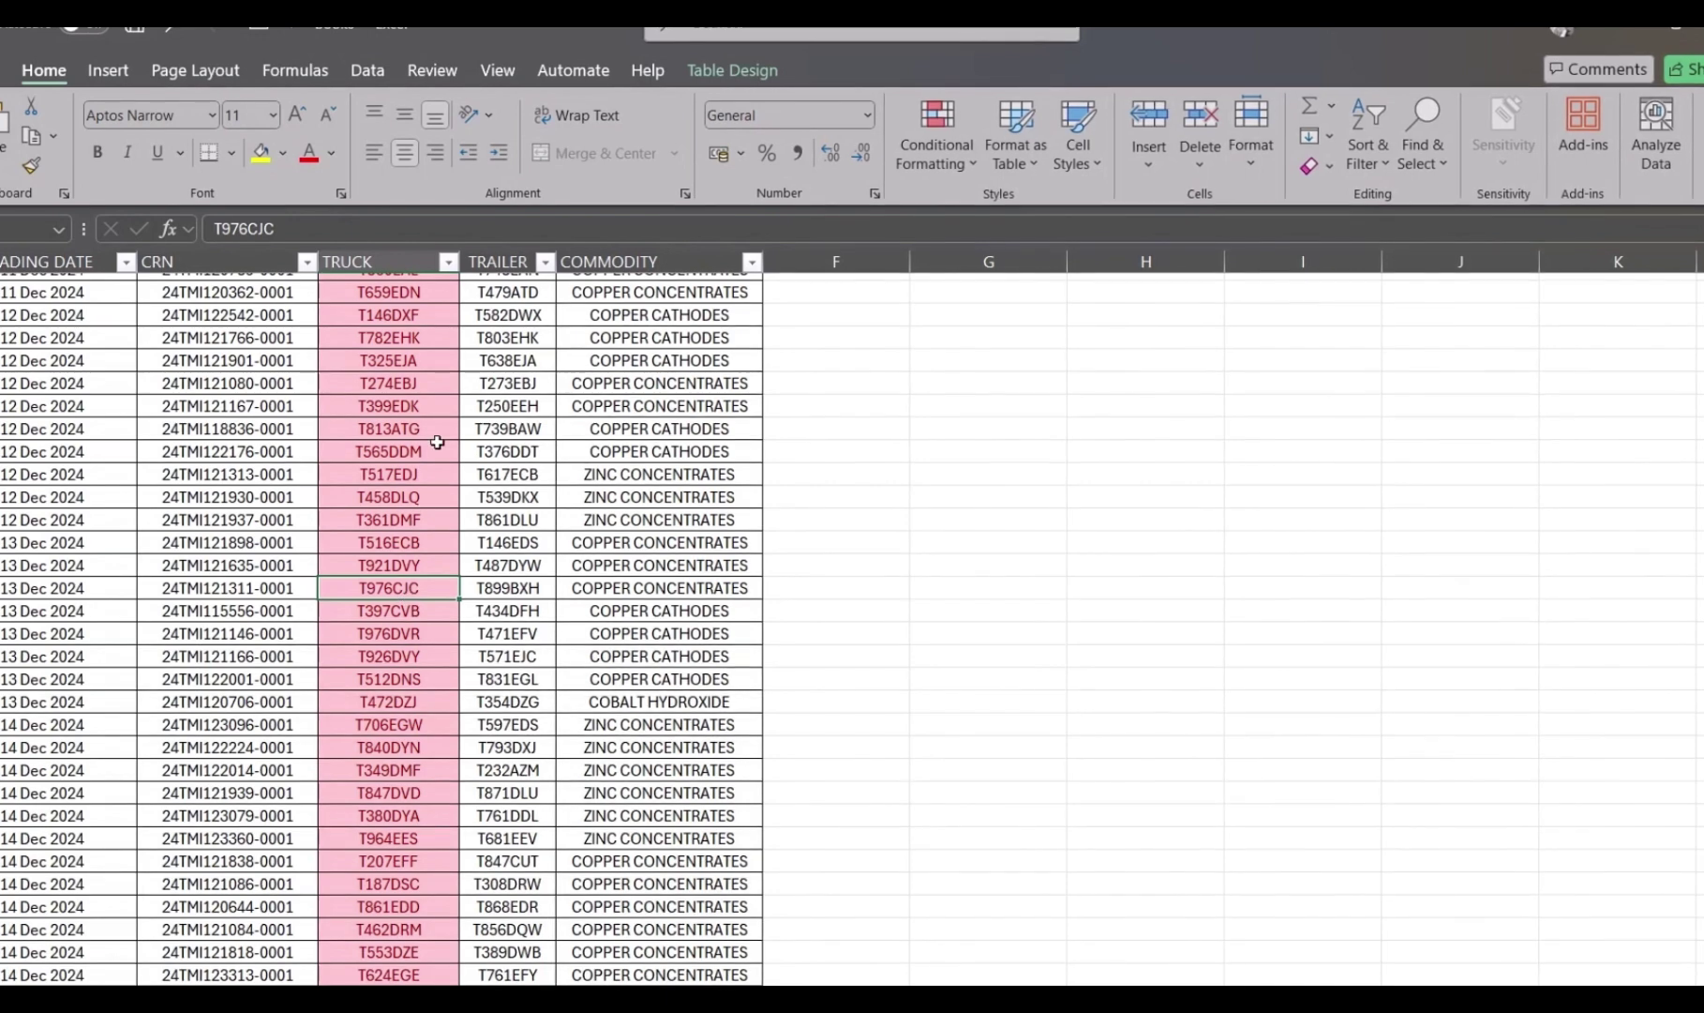
left_click(448, 263)
mouse_move(334, 450)
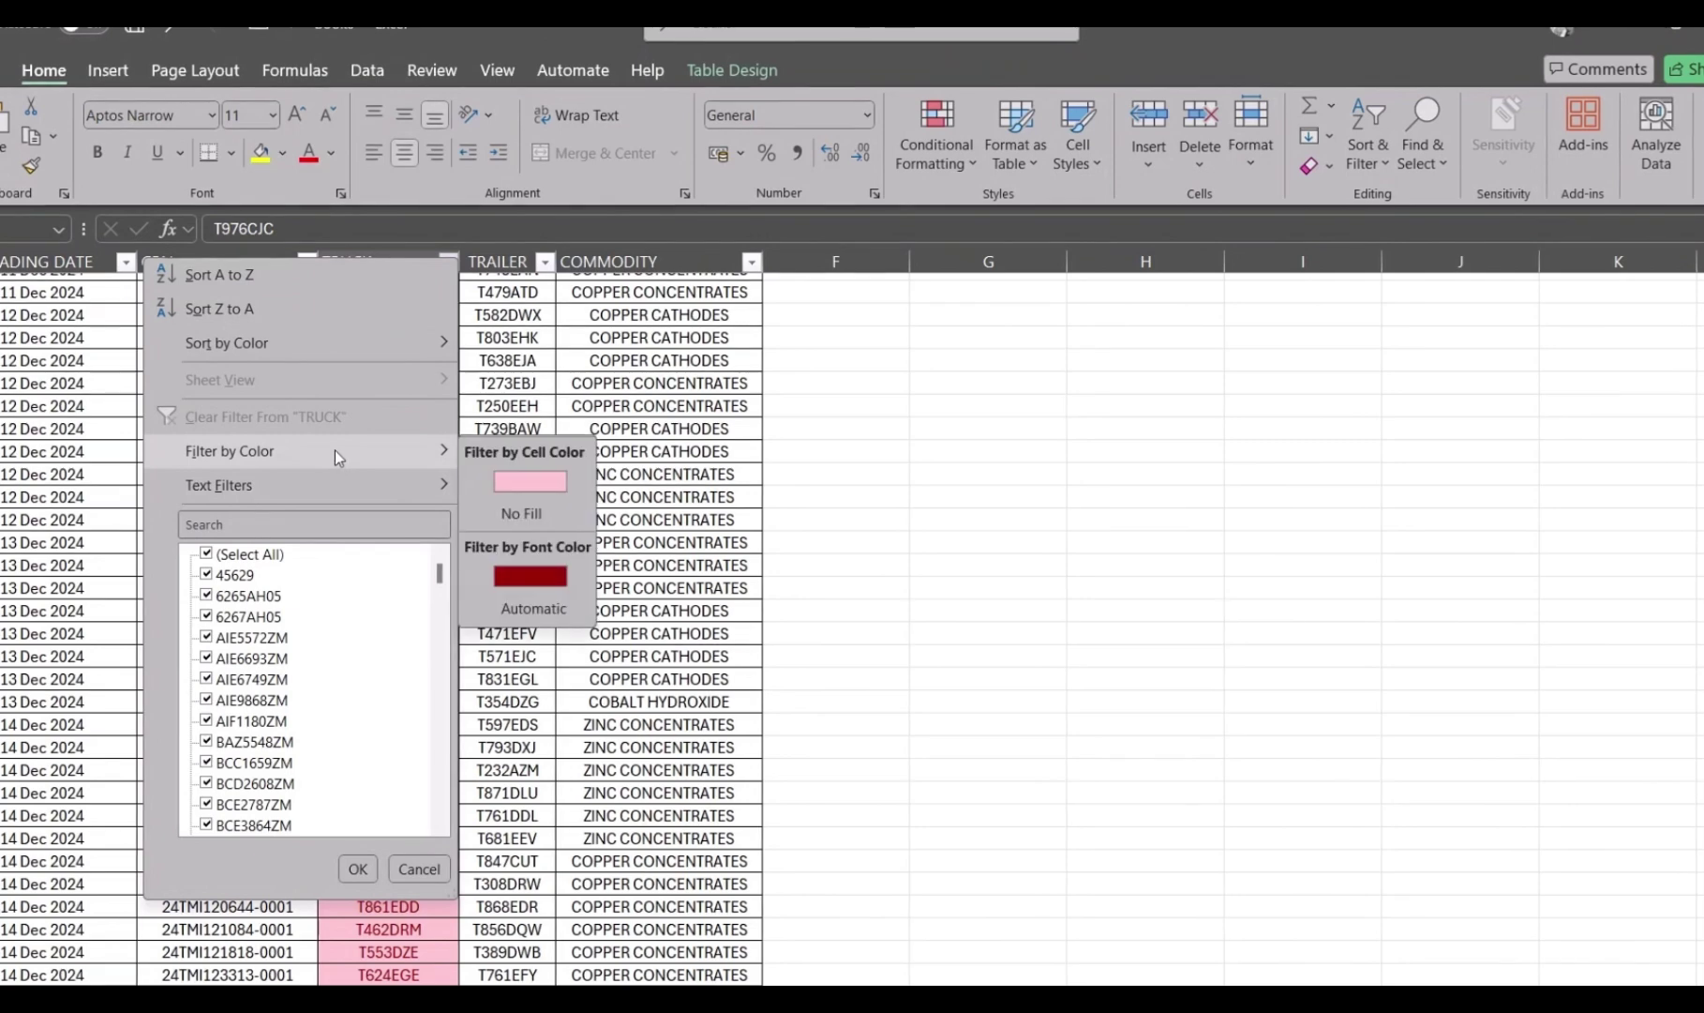
left_click(546, 513)
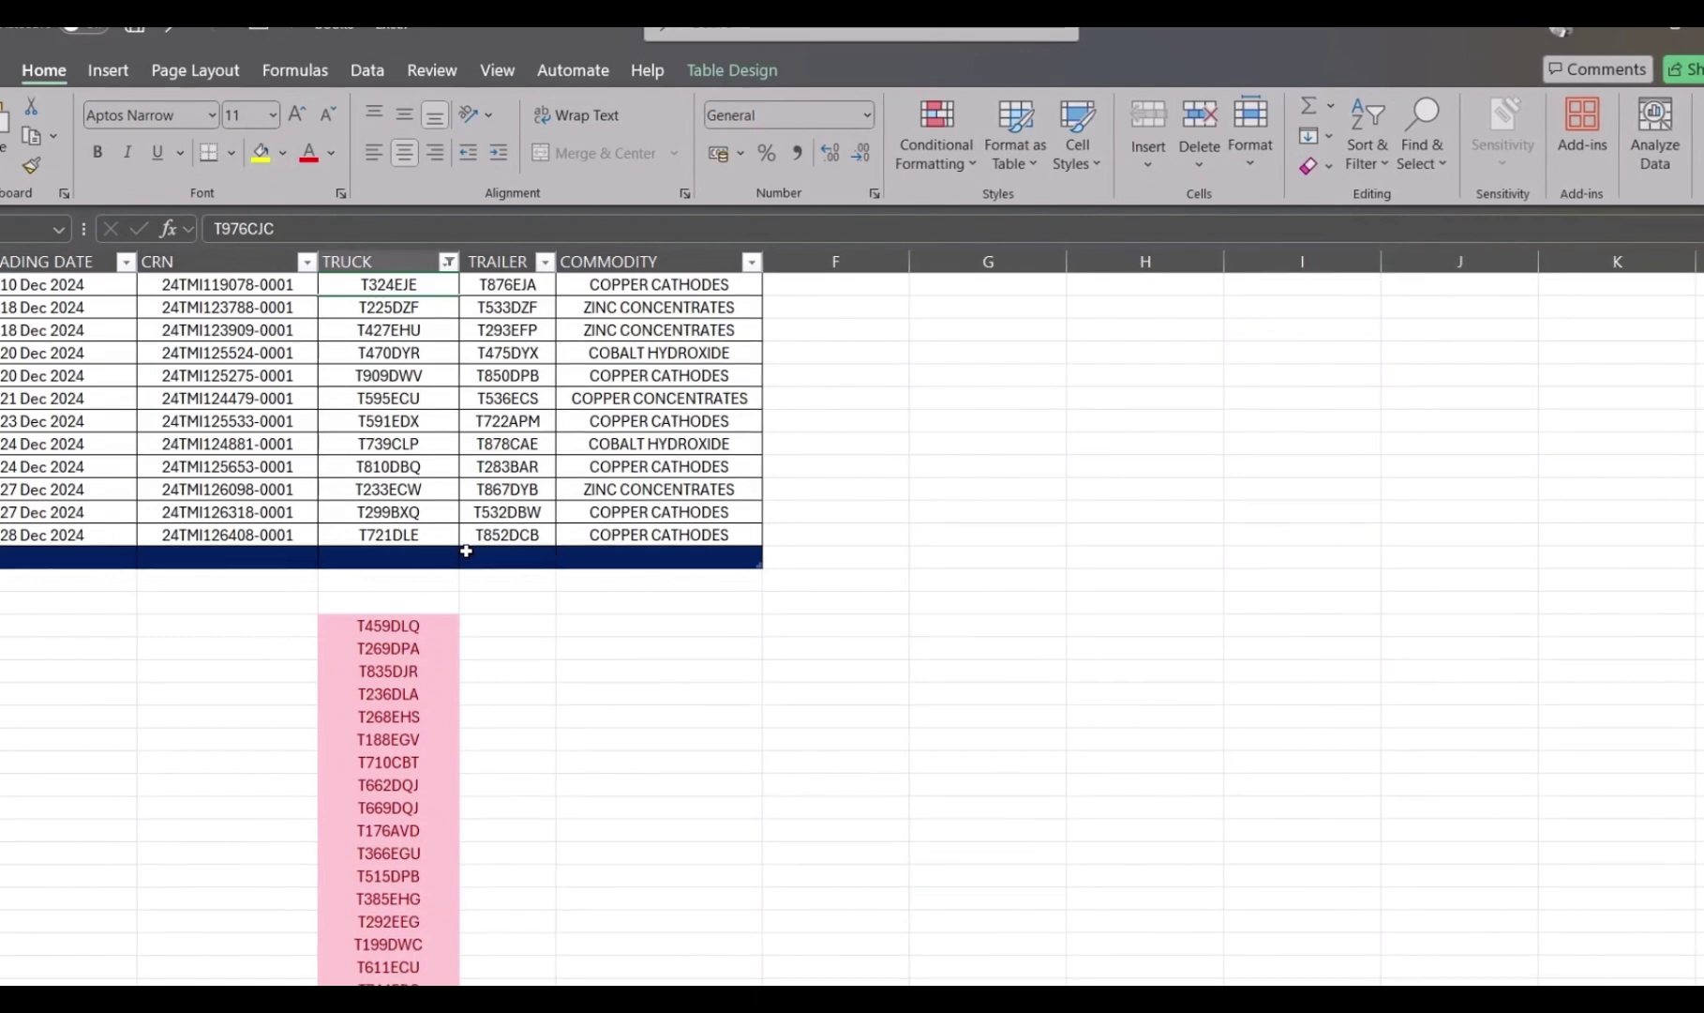
Review the filtered TRUCK entries in the table alongside the pasted truck numbers below it
left_click(418, 629)
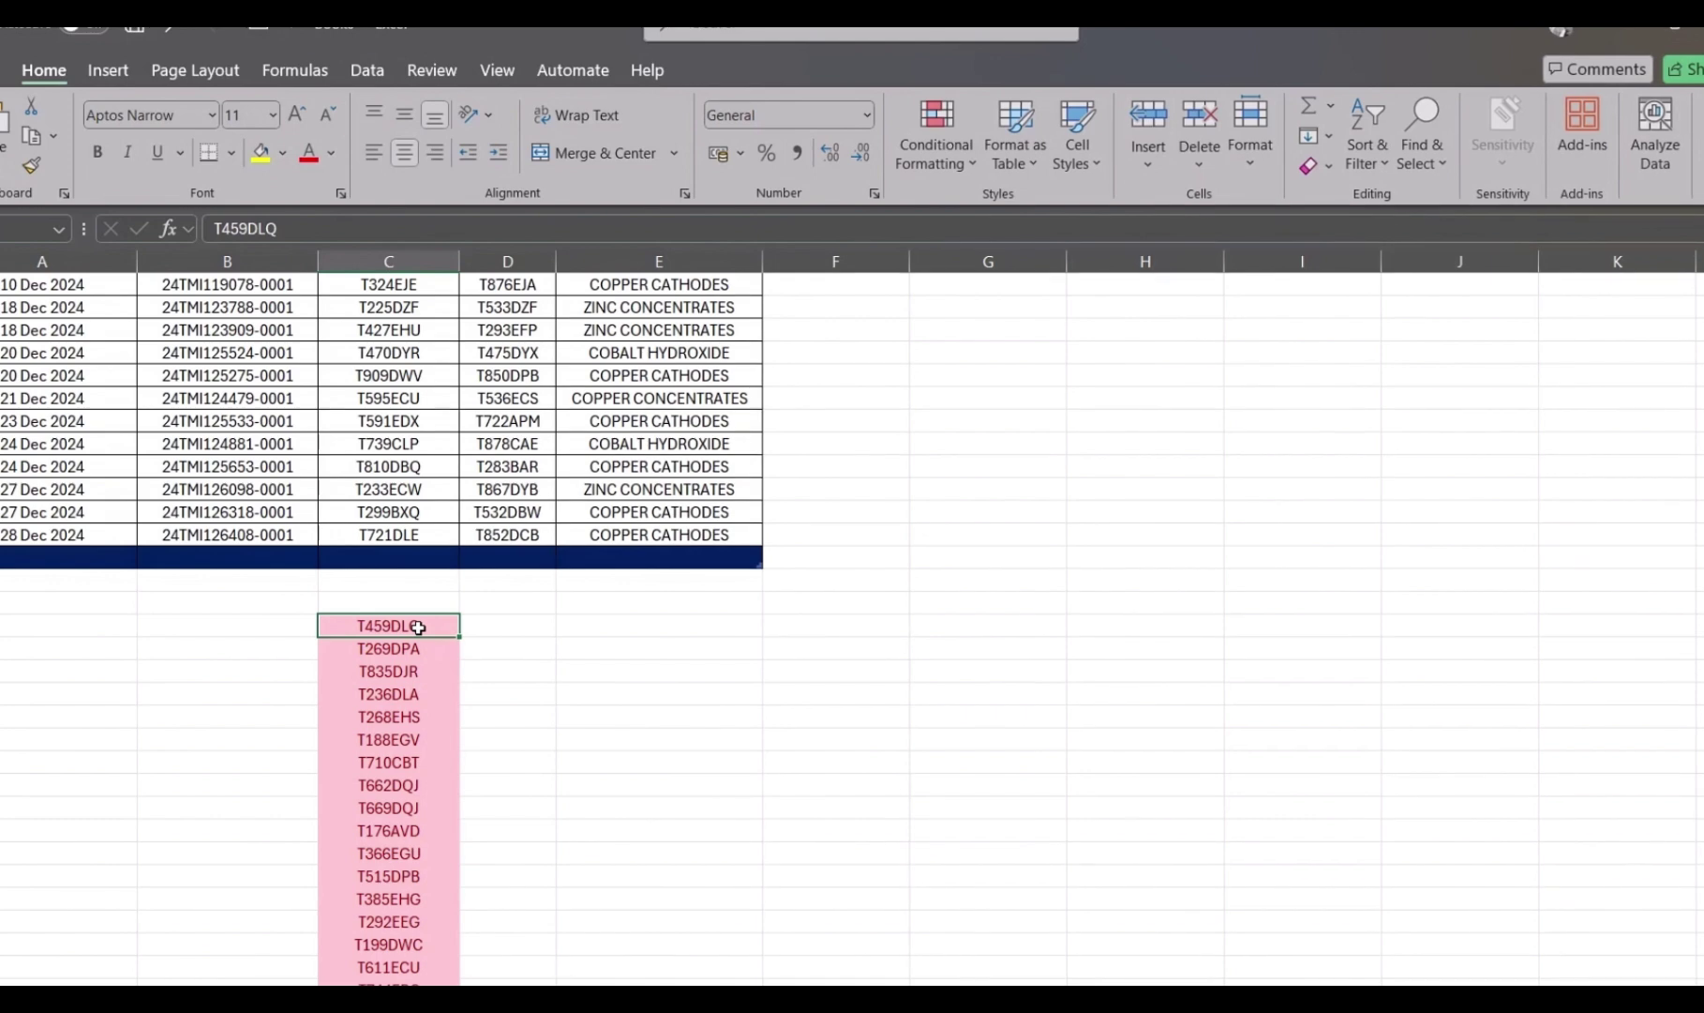
left_click(401, 716)
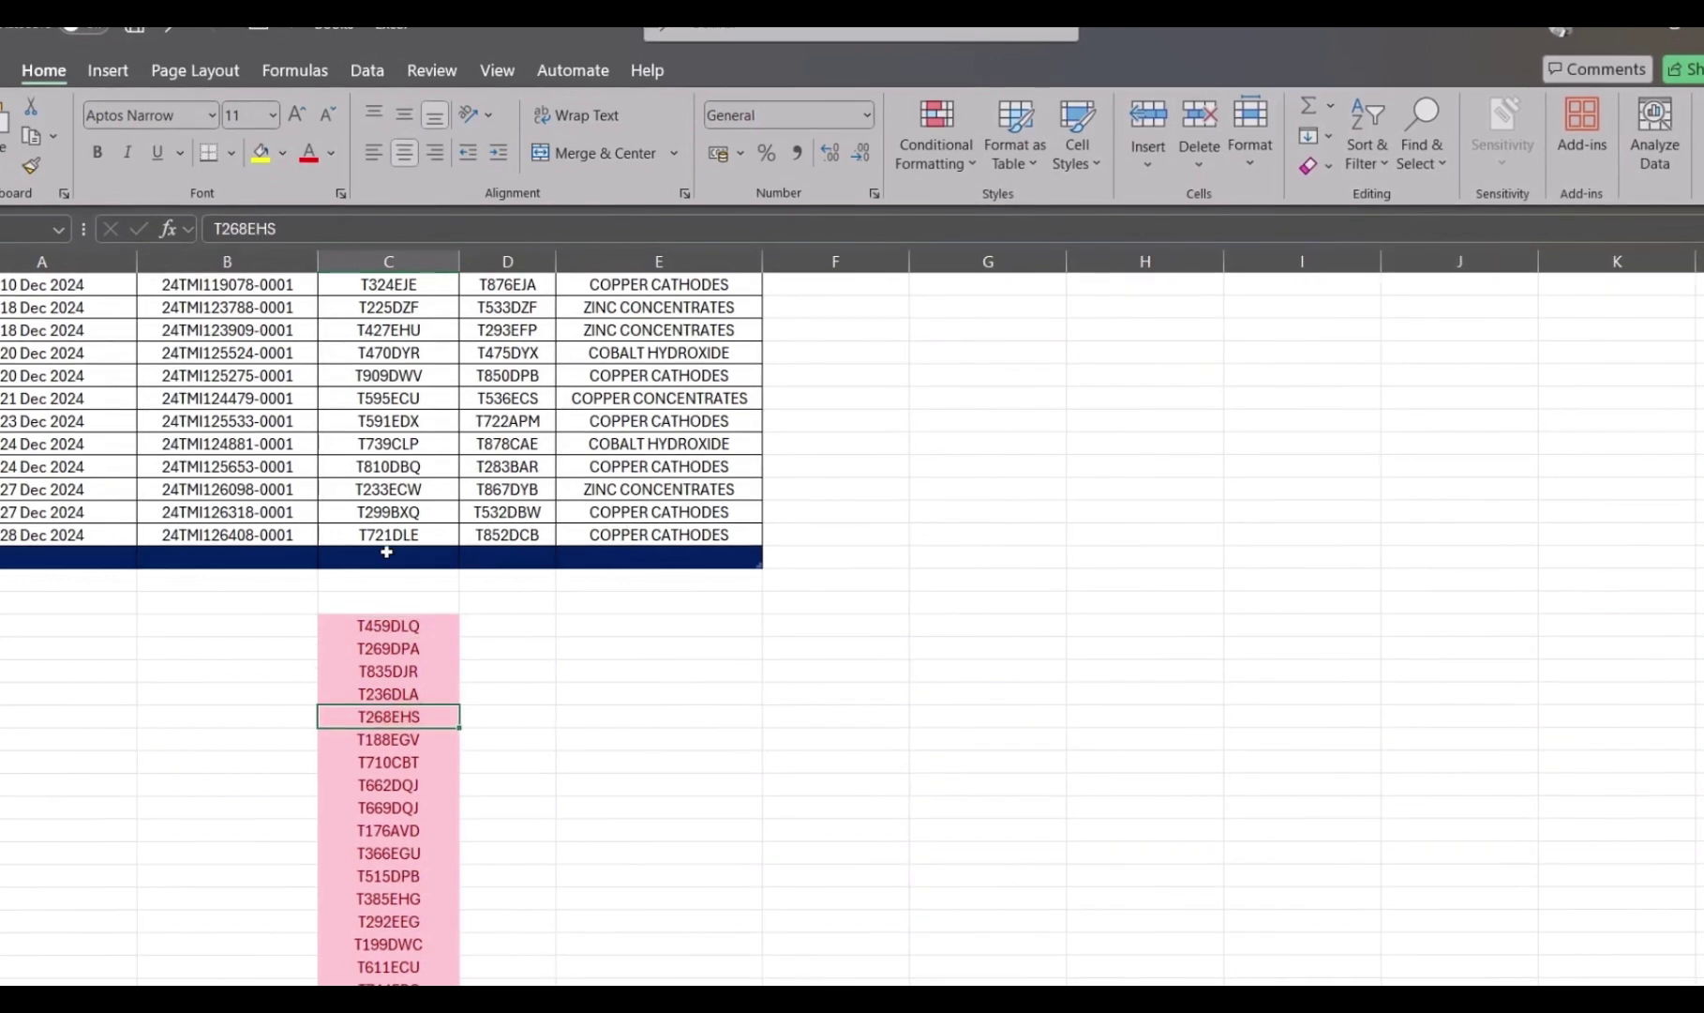
left_click(400, 490)
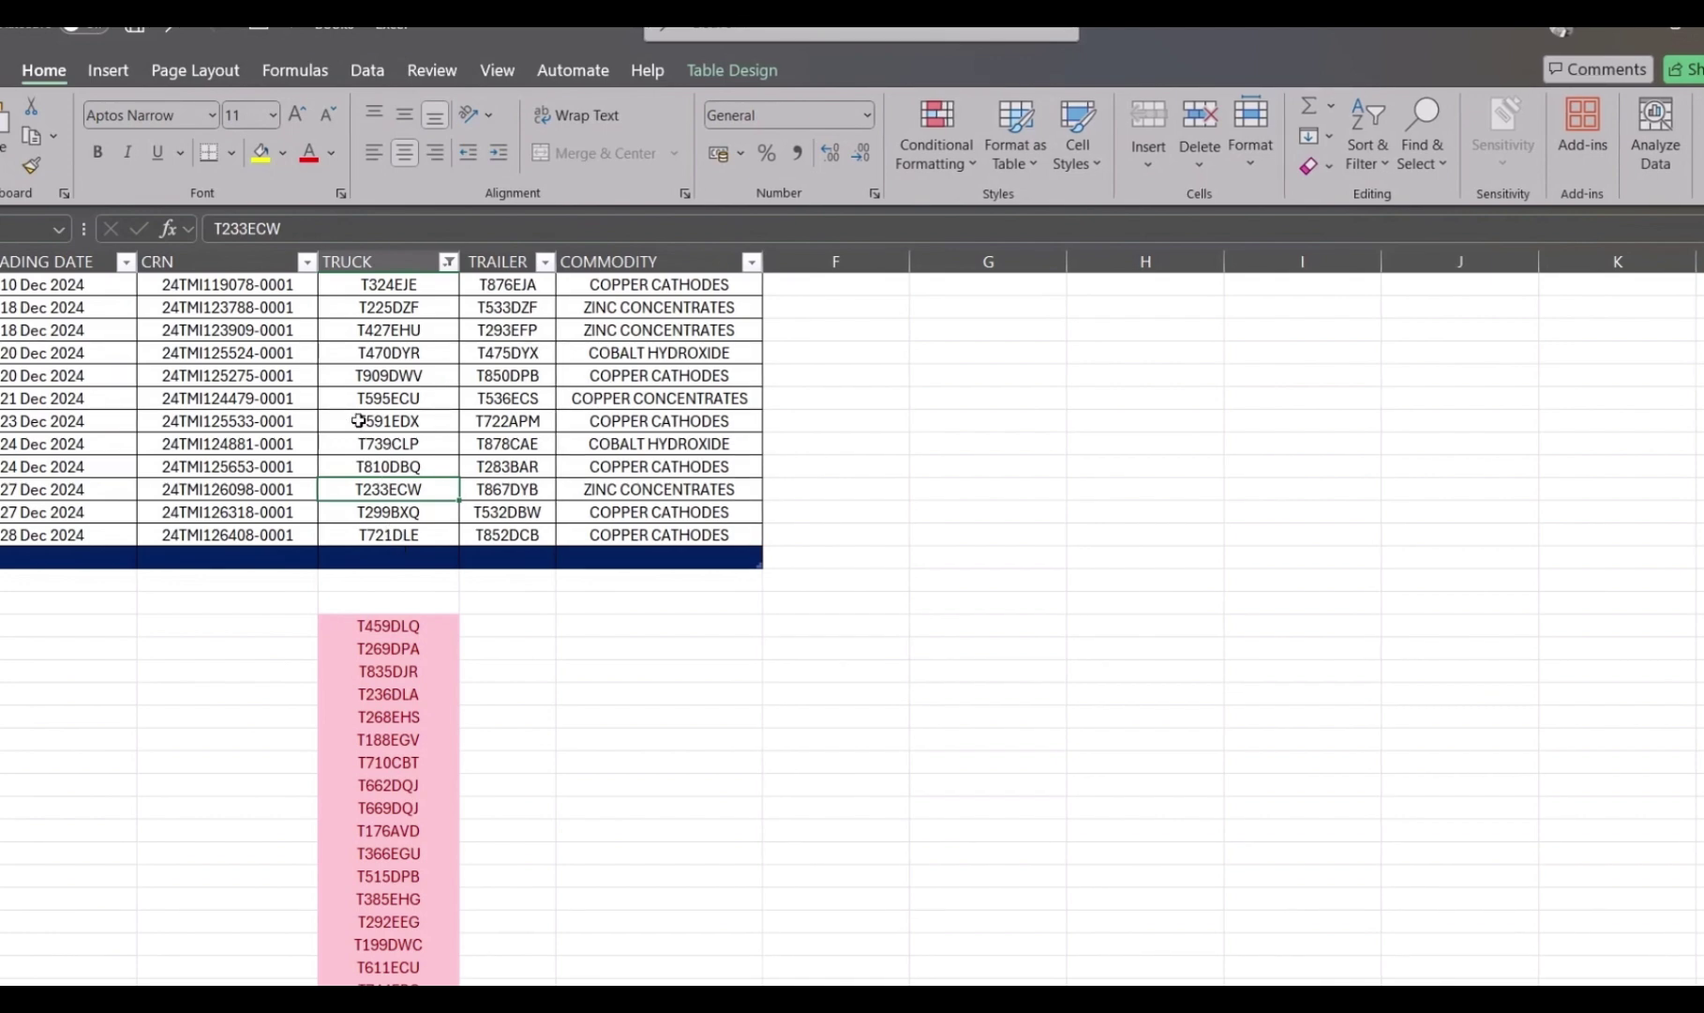
scroll(358, 420, "up", 3)
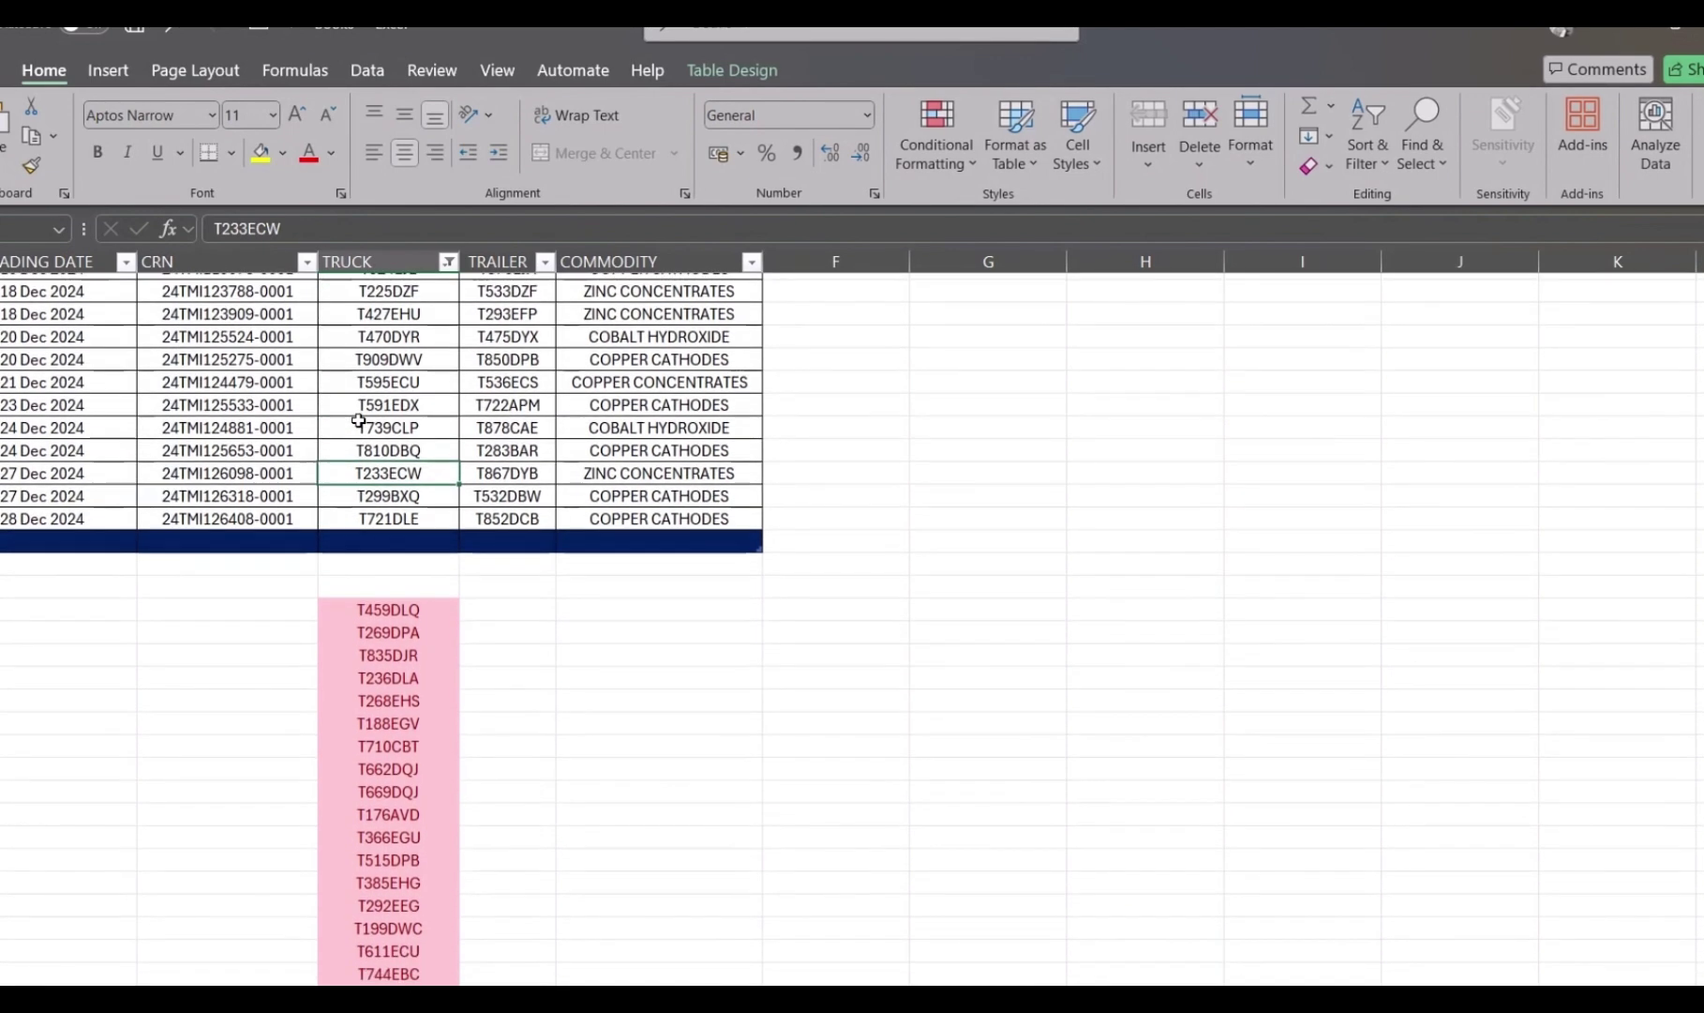
left_click(393, 403)
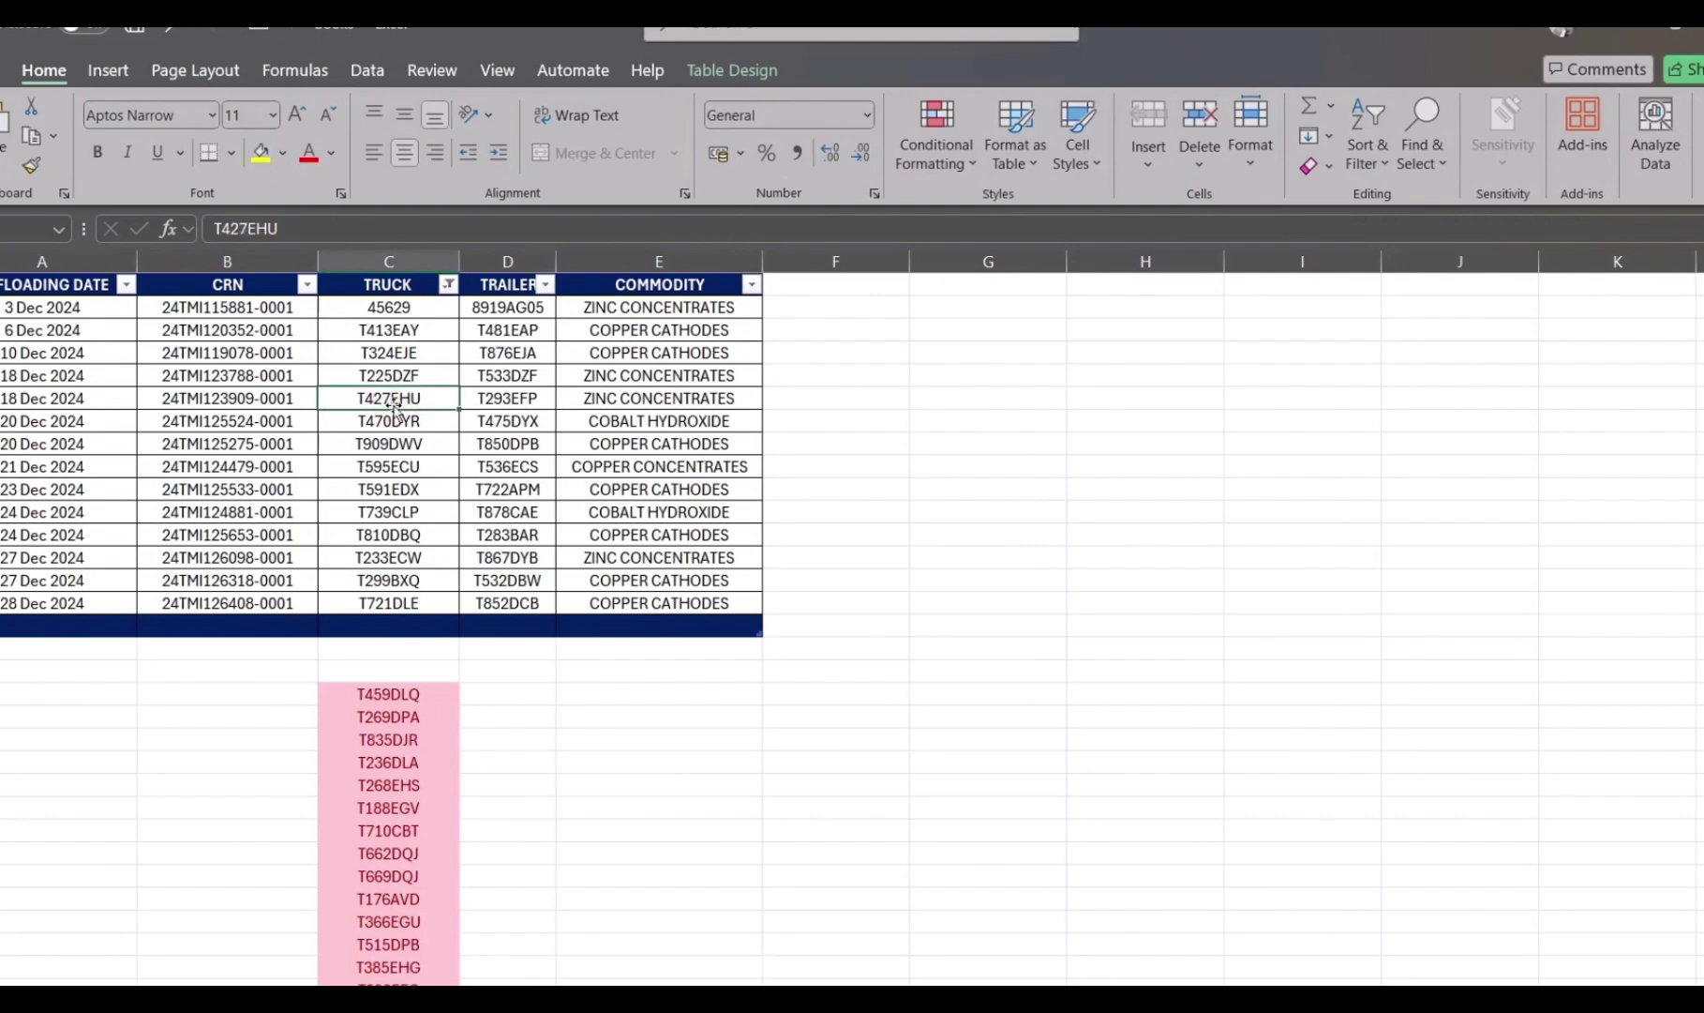
left_click(384, 489)
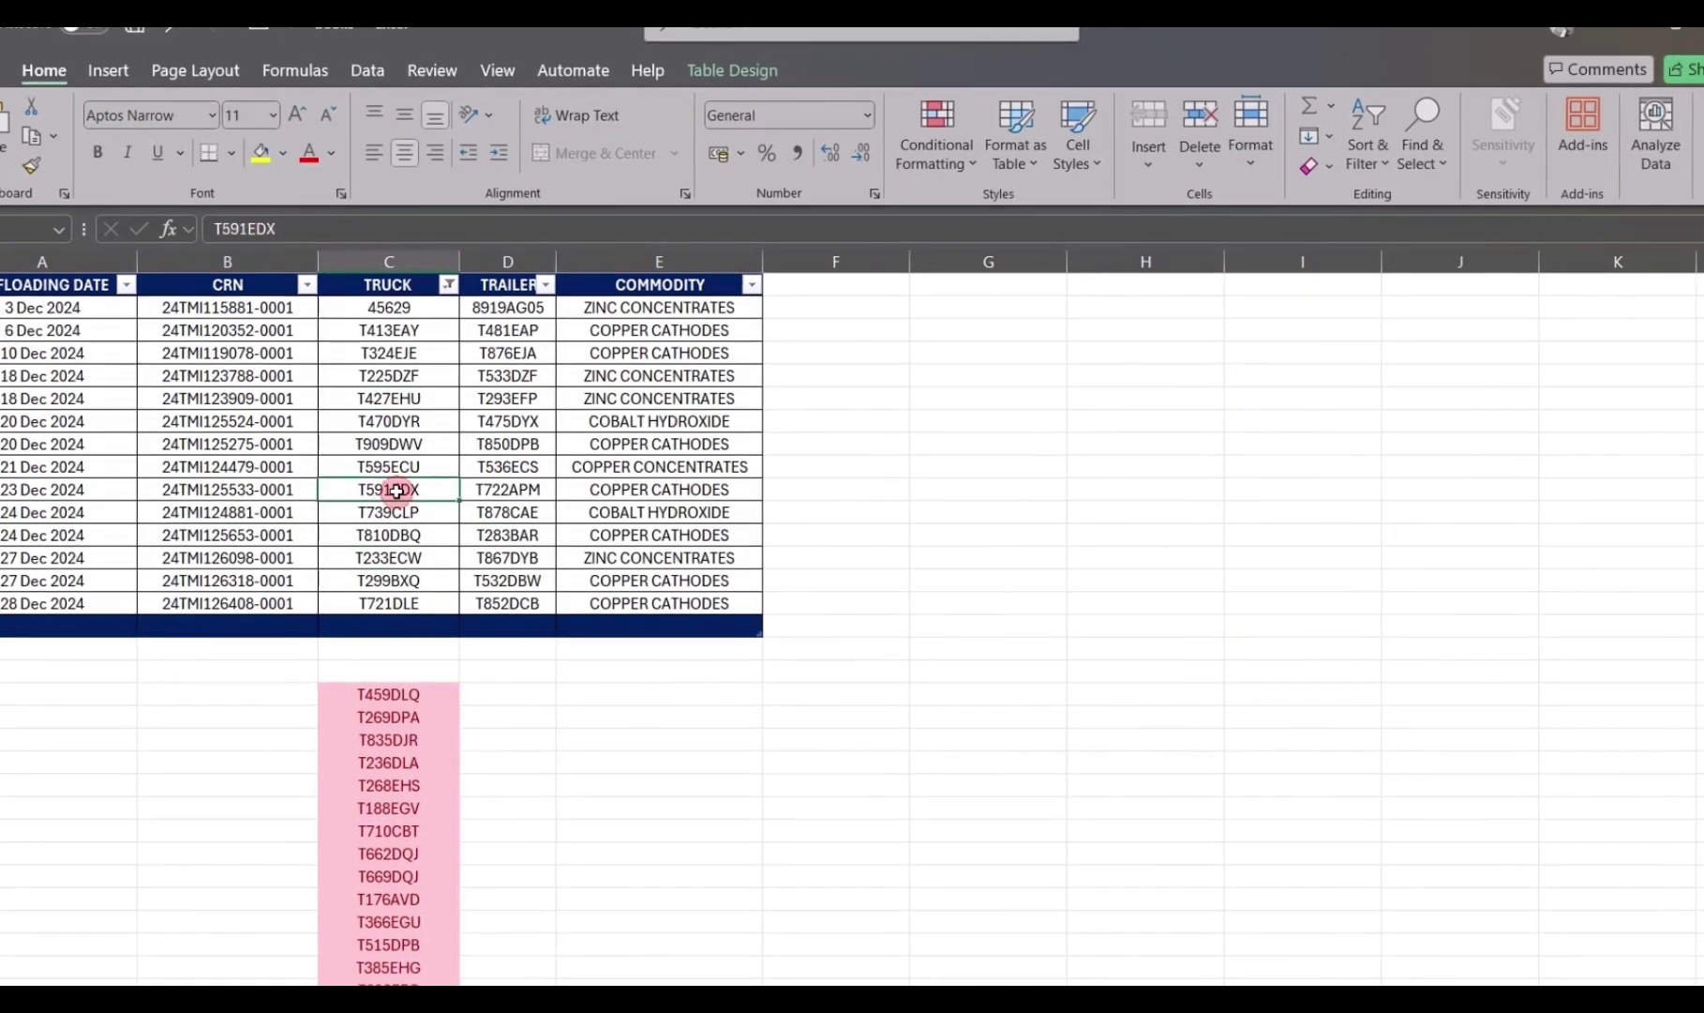
Compare the first unhighlighted pasted entries, 8919AG05 and T431EAY, with the filtered TRUCK and TRAILER values in the table
left_click(399, 757)
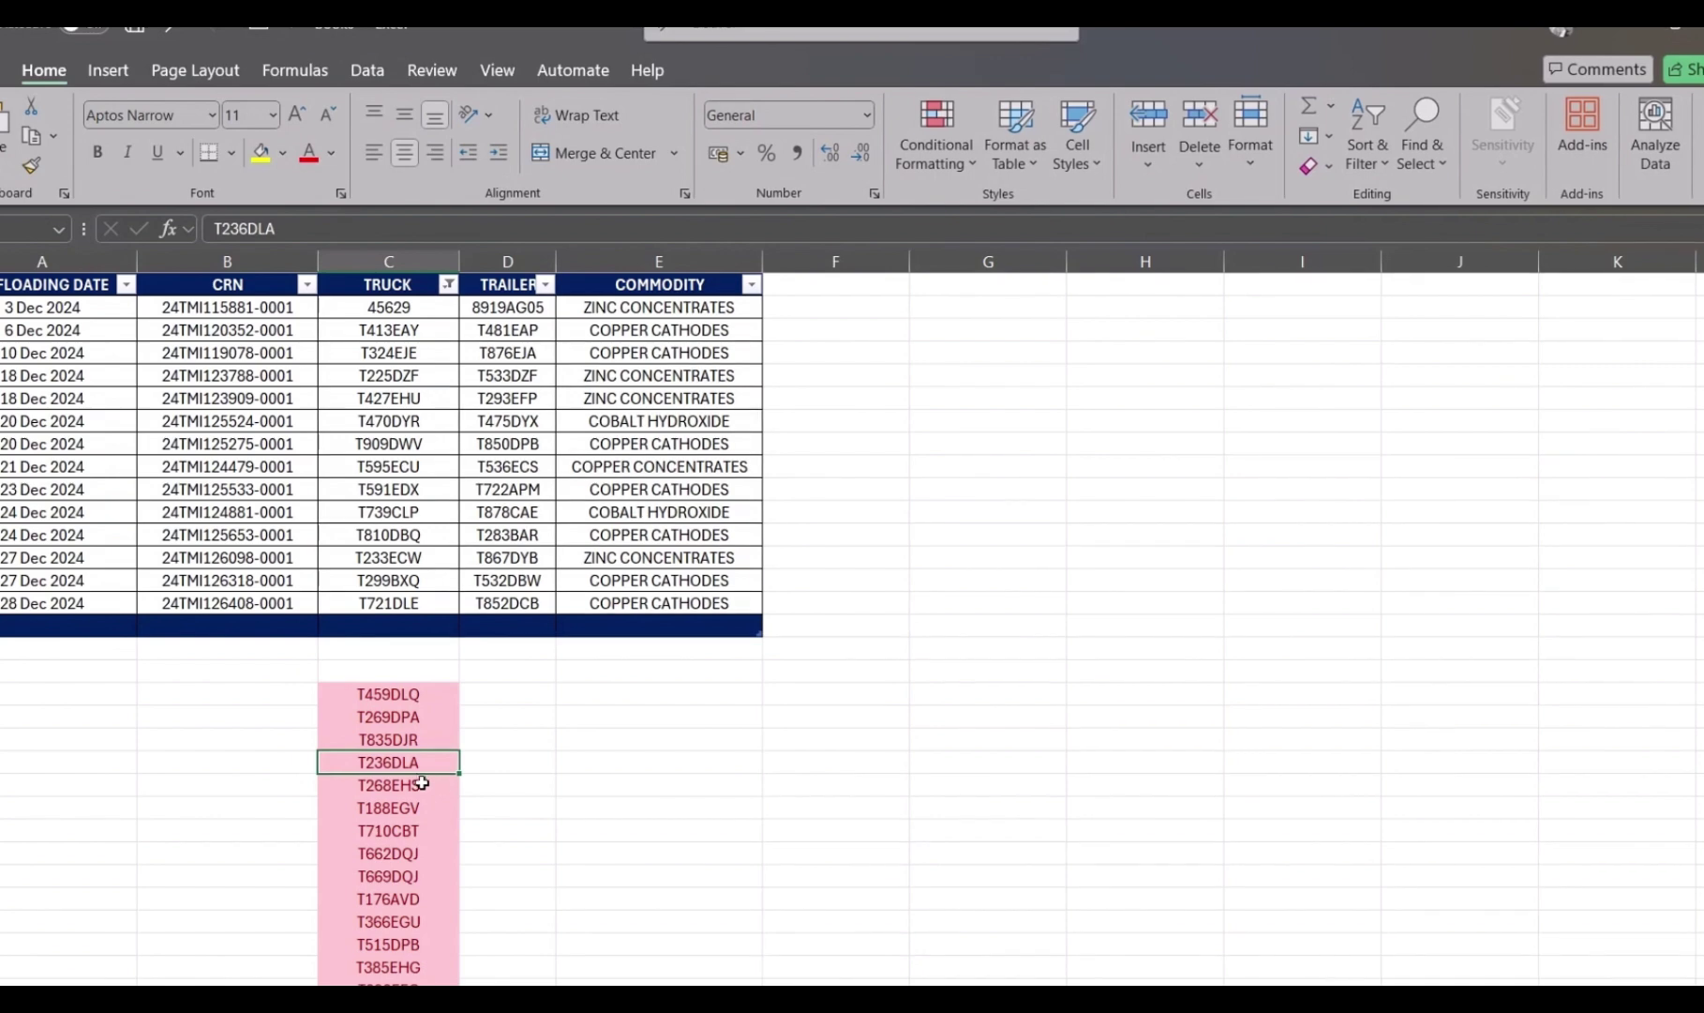
left_click(373, 717)
scroll(415, 865, "down", 7)
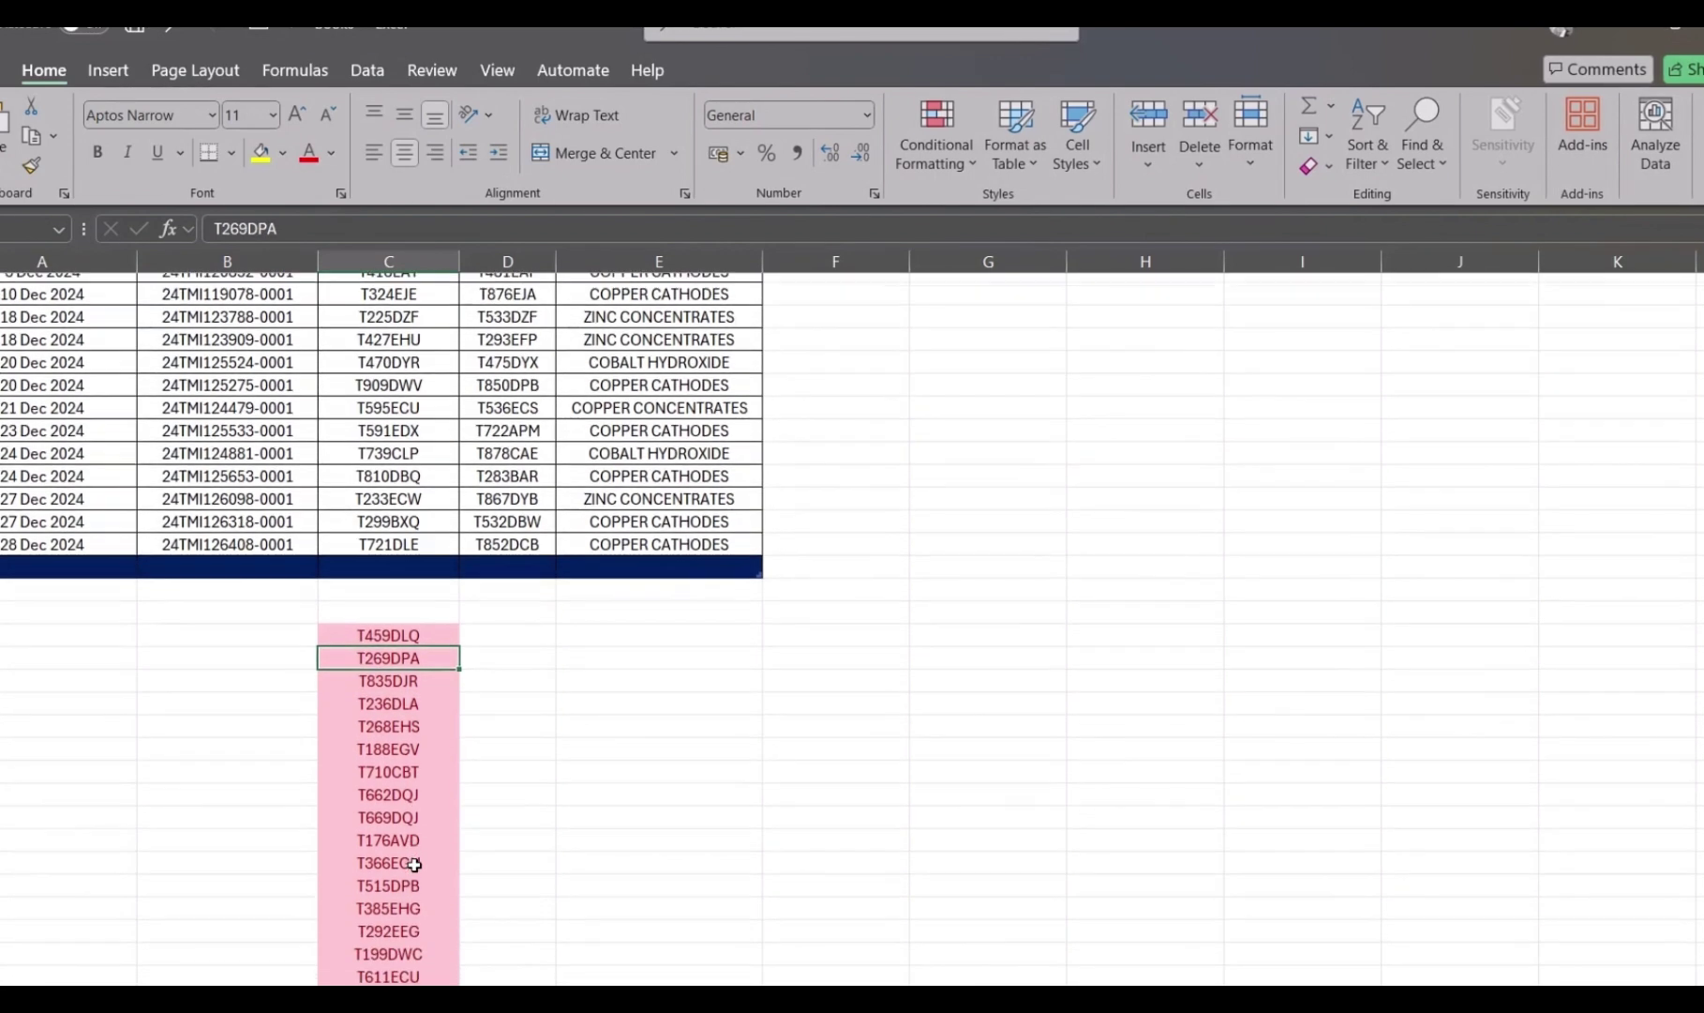
scroll(414, 864, "down", 4)
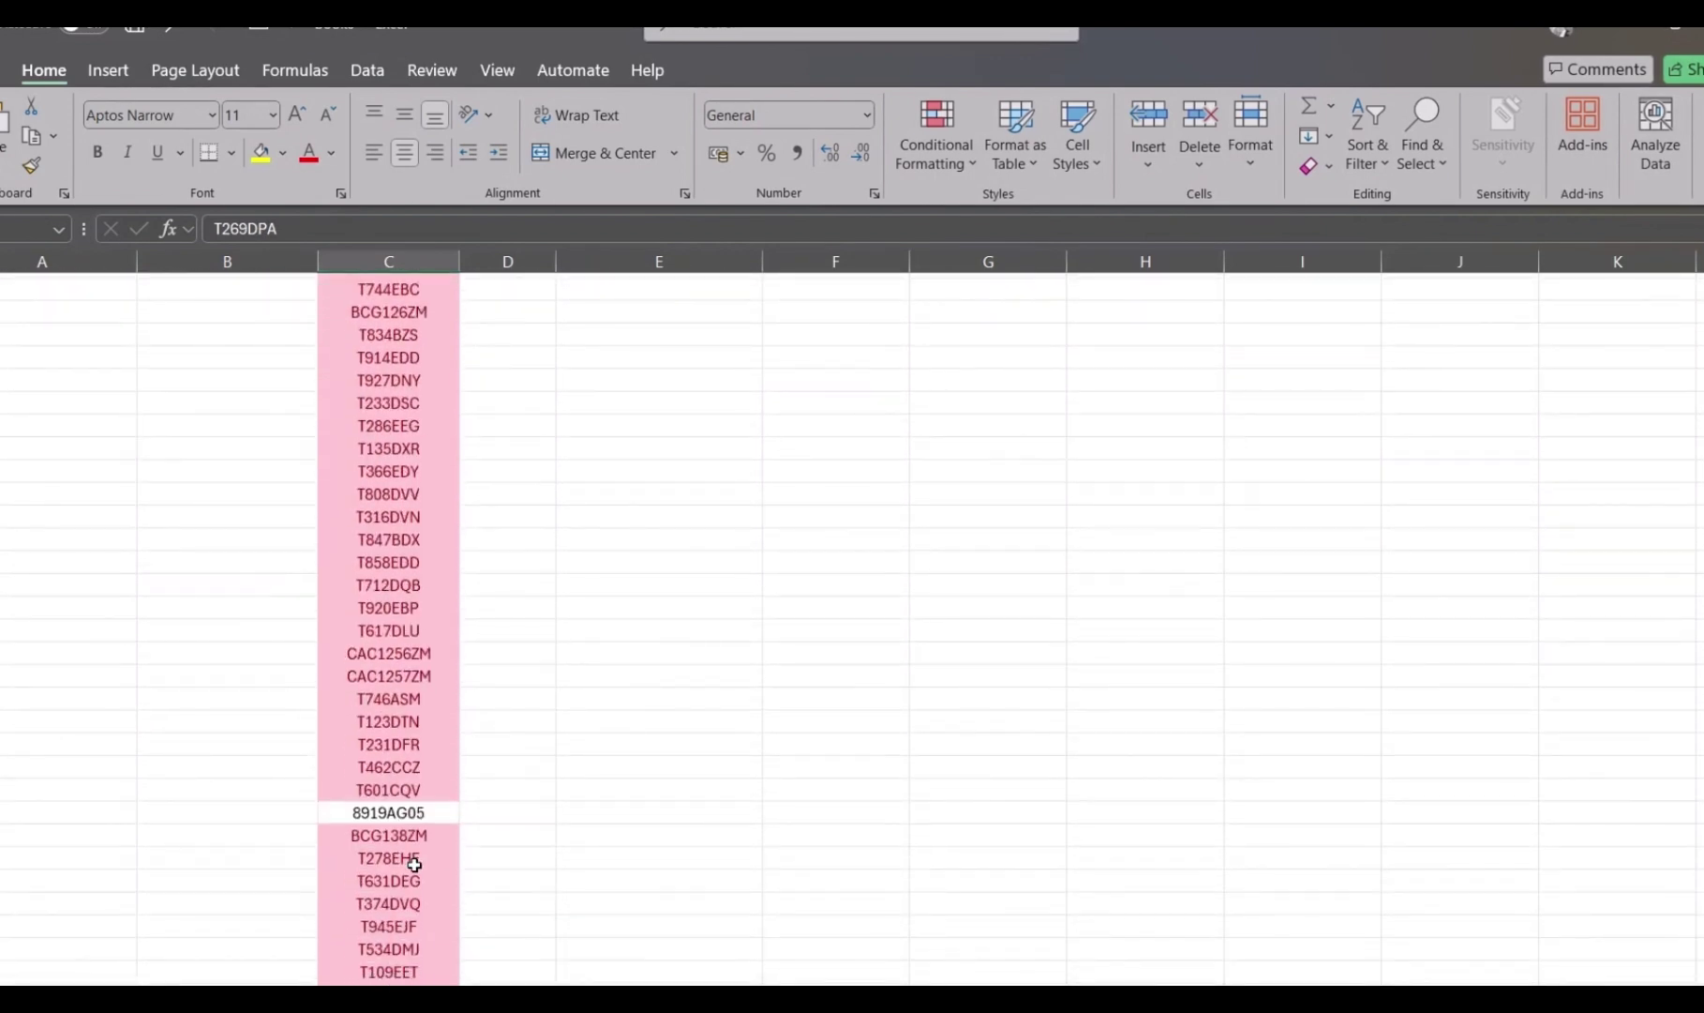
scroll(414, 865, "up", 9)
scroll(414, 865, "up", 3)
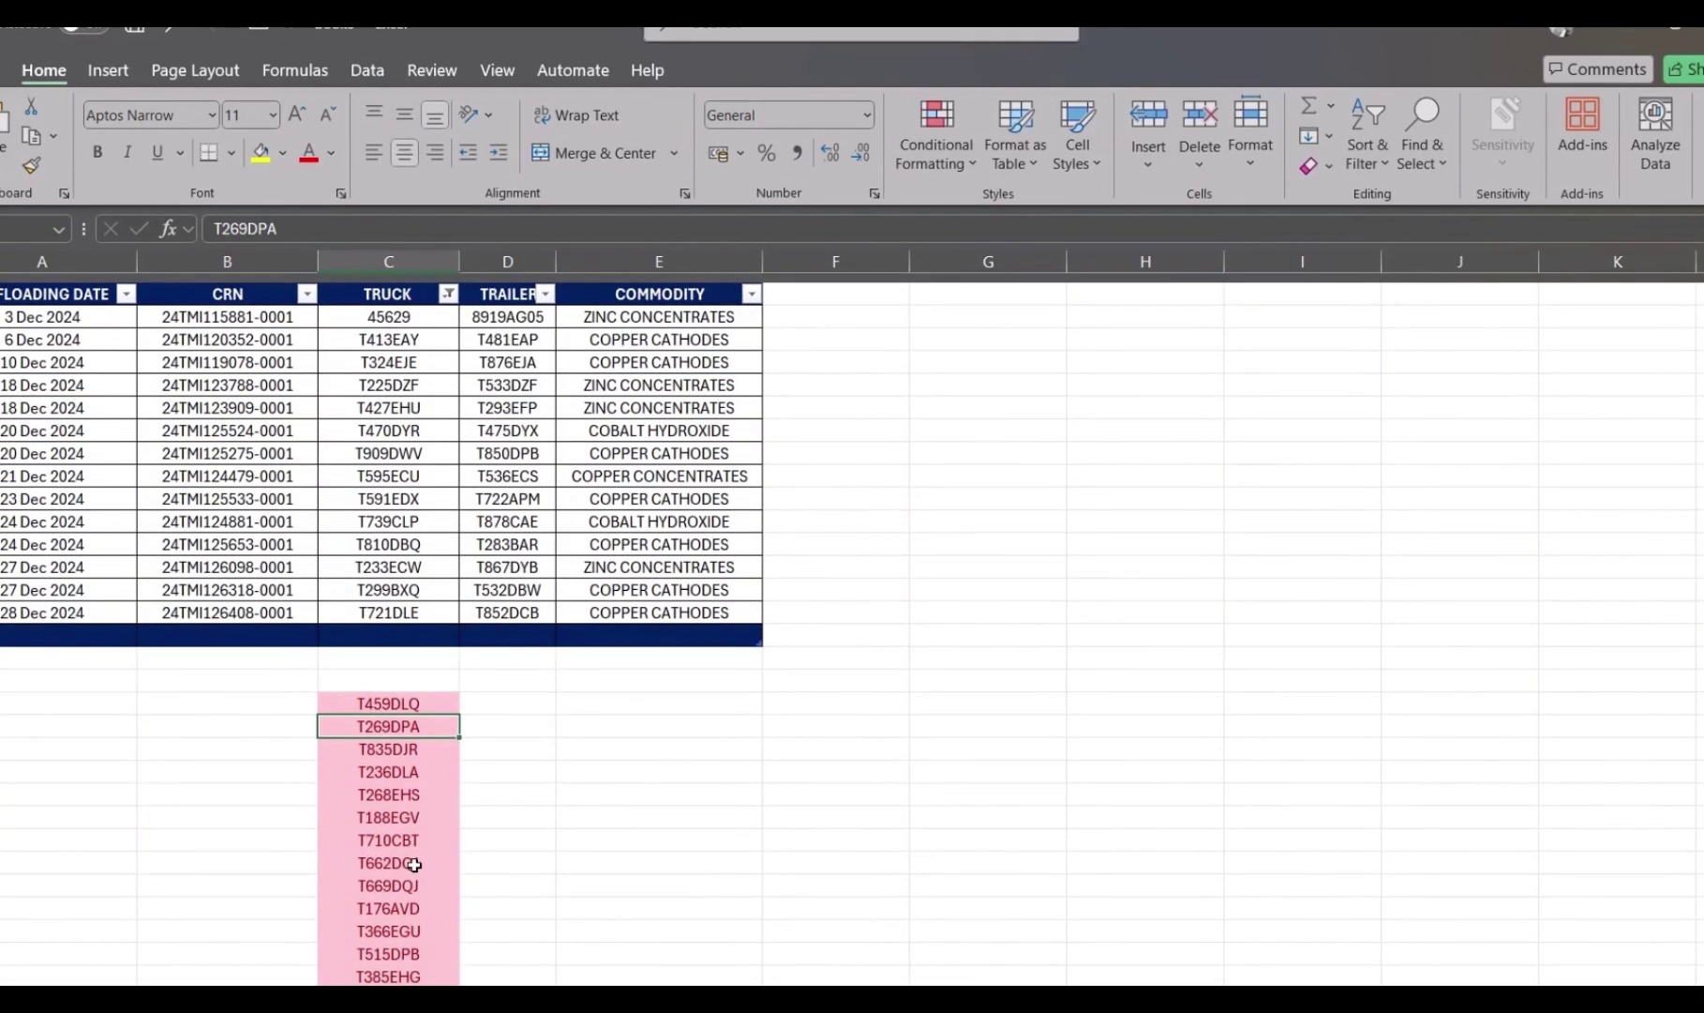
scroll(415, 865, "down", 20)
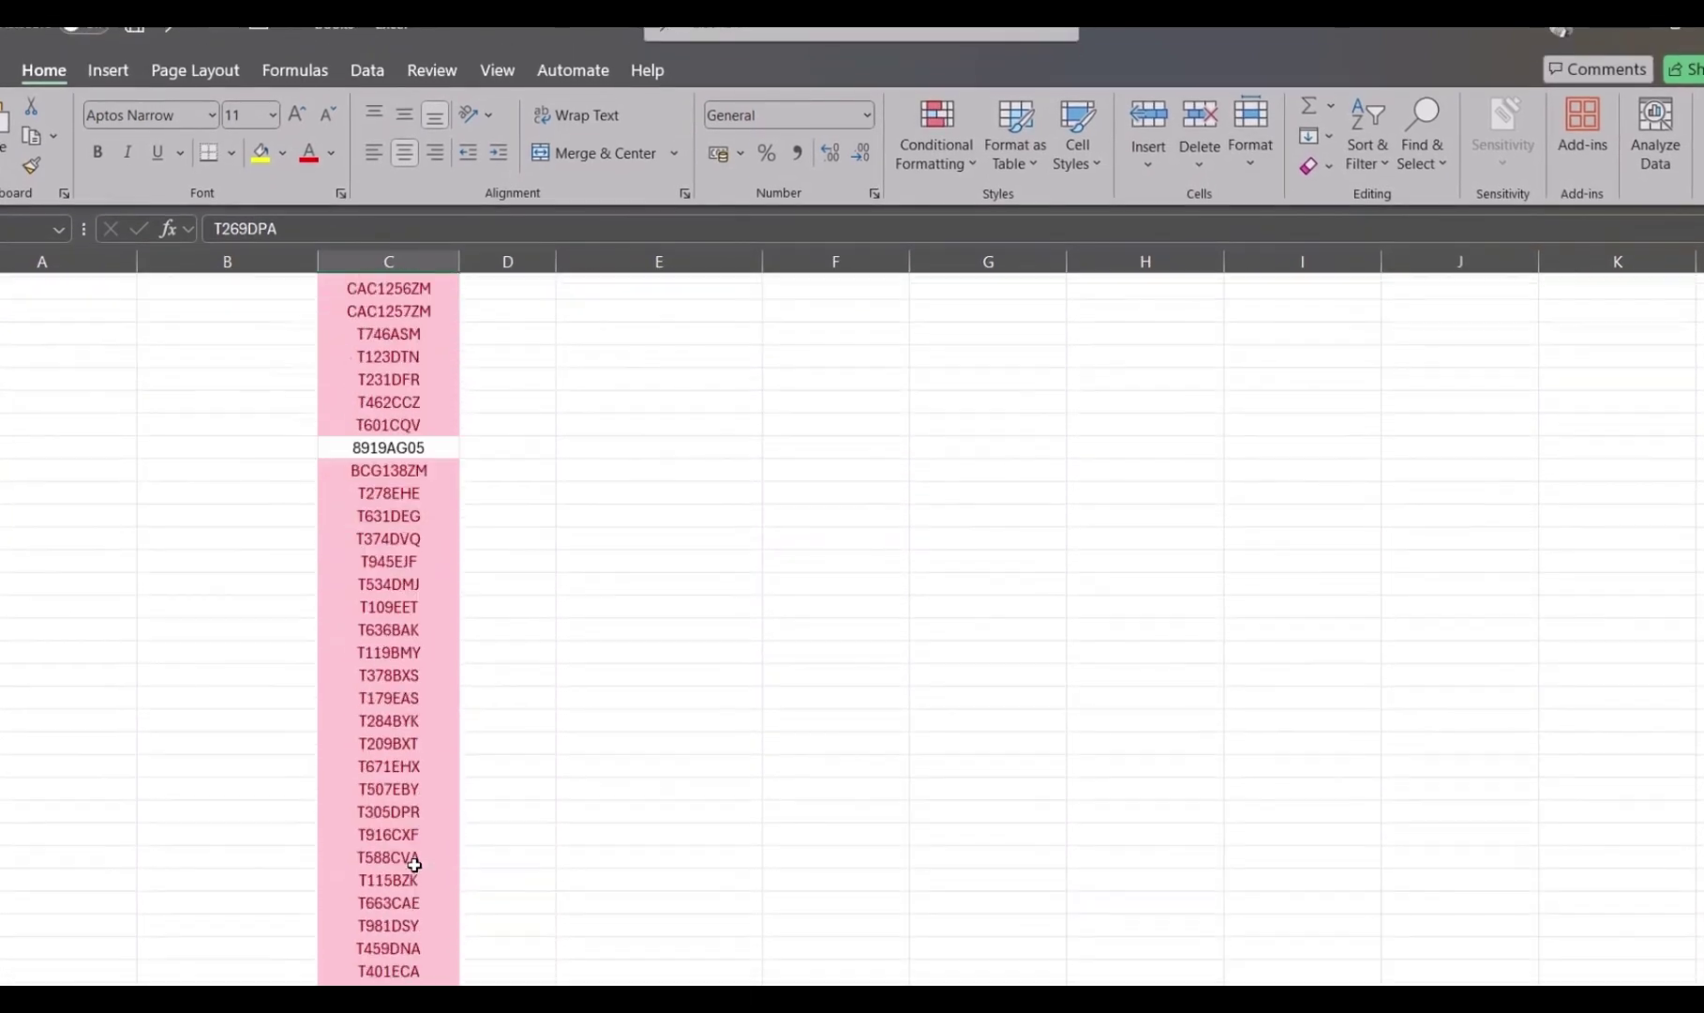
scroll(415, 864, "down", 4)
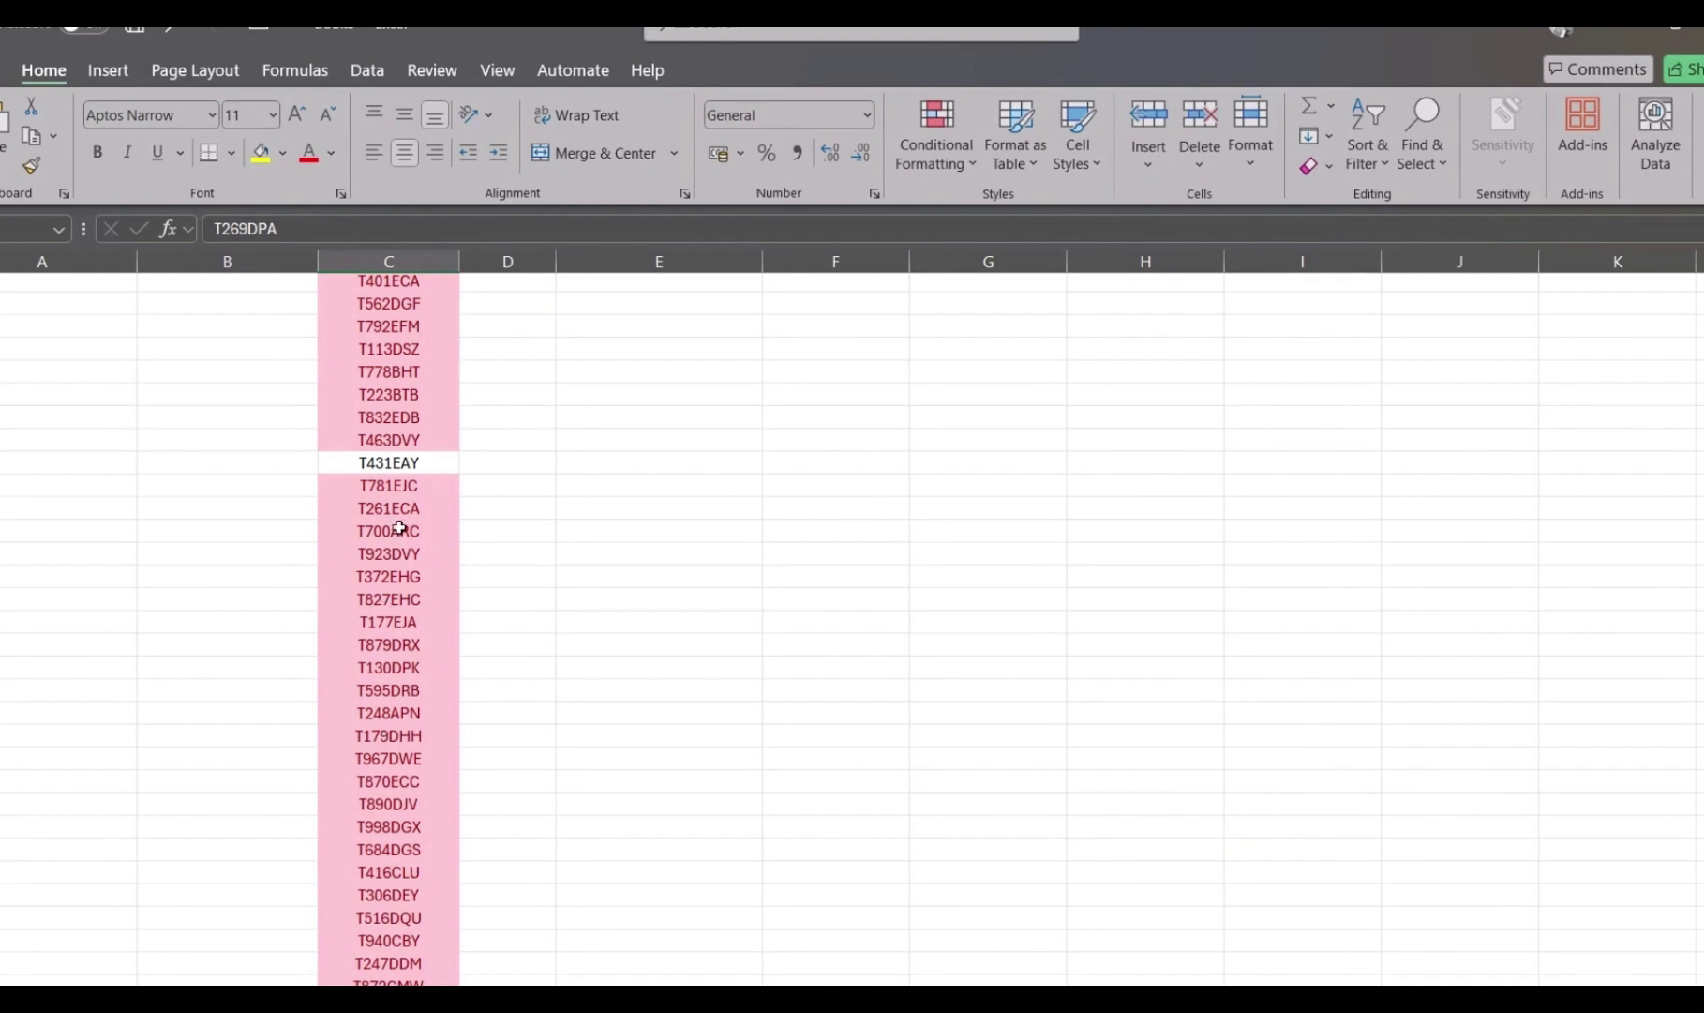
left_click(389, 460)
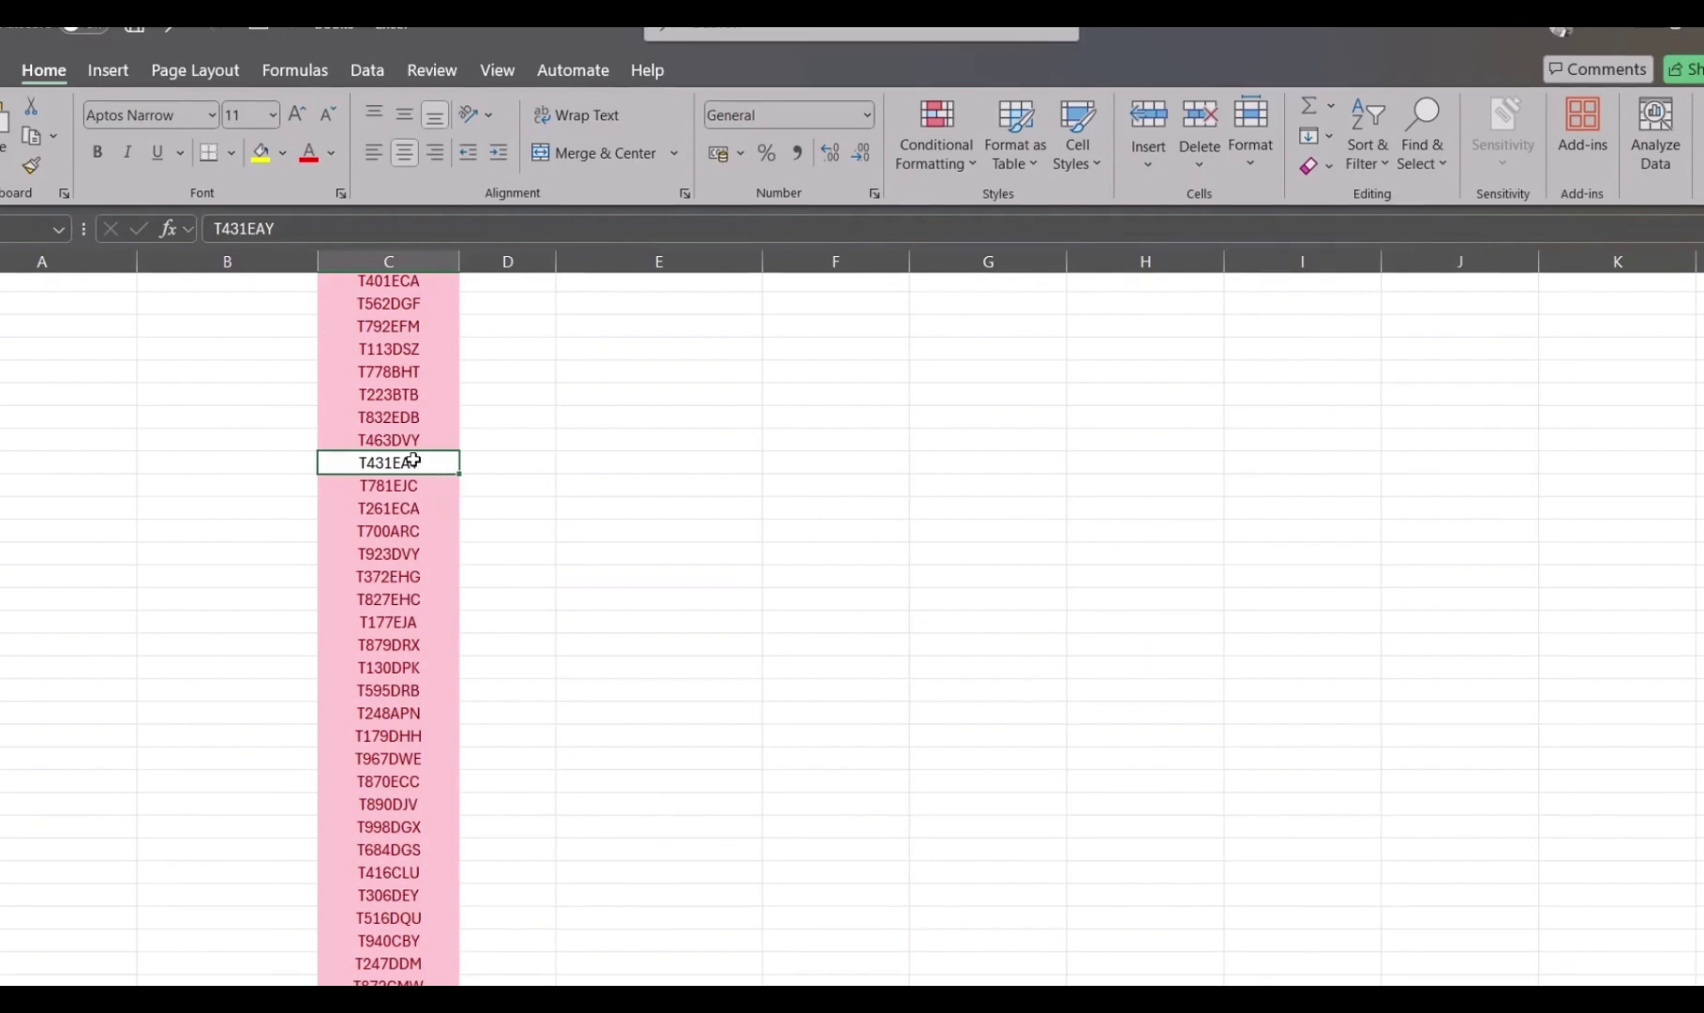
scroll(413, 459, "up", 15)
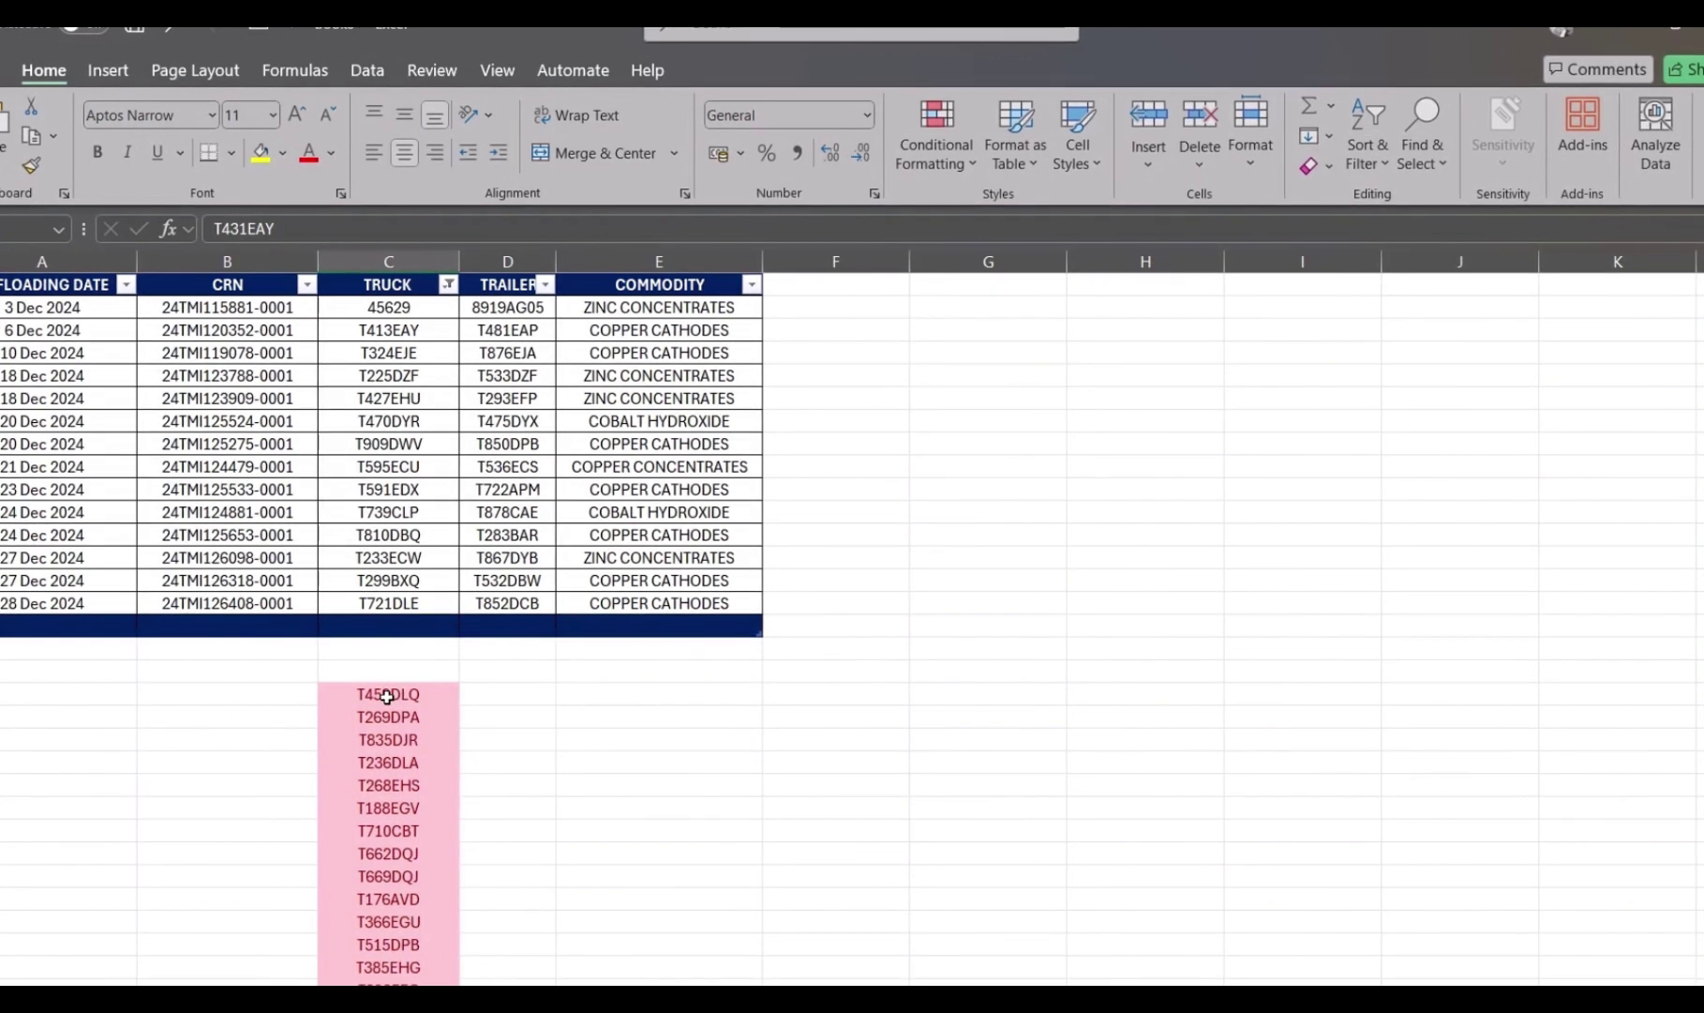
scroll(386, 696, "down", 15)
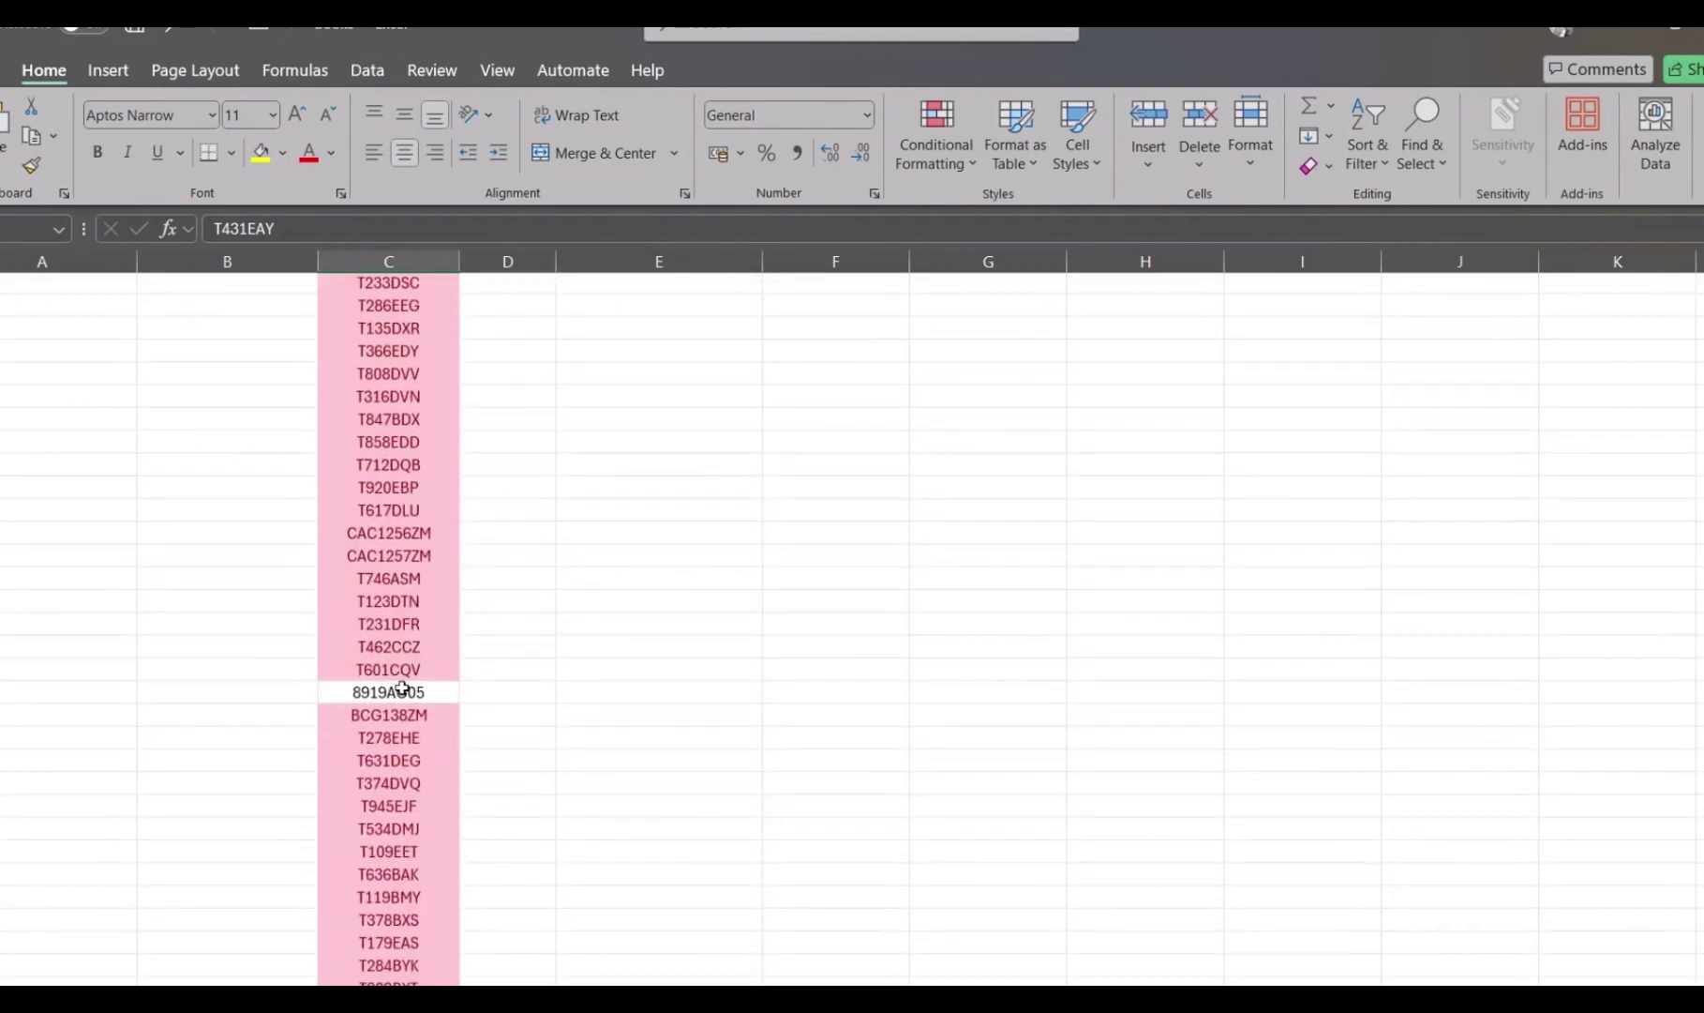
left_click(386, 700)
scroll(510, 711, "down", 10)
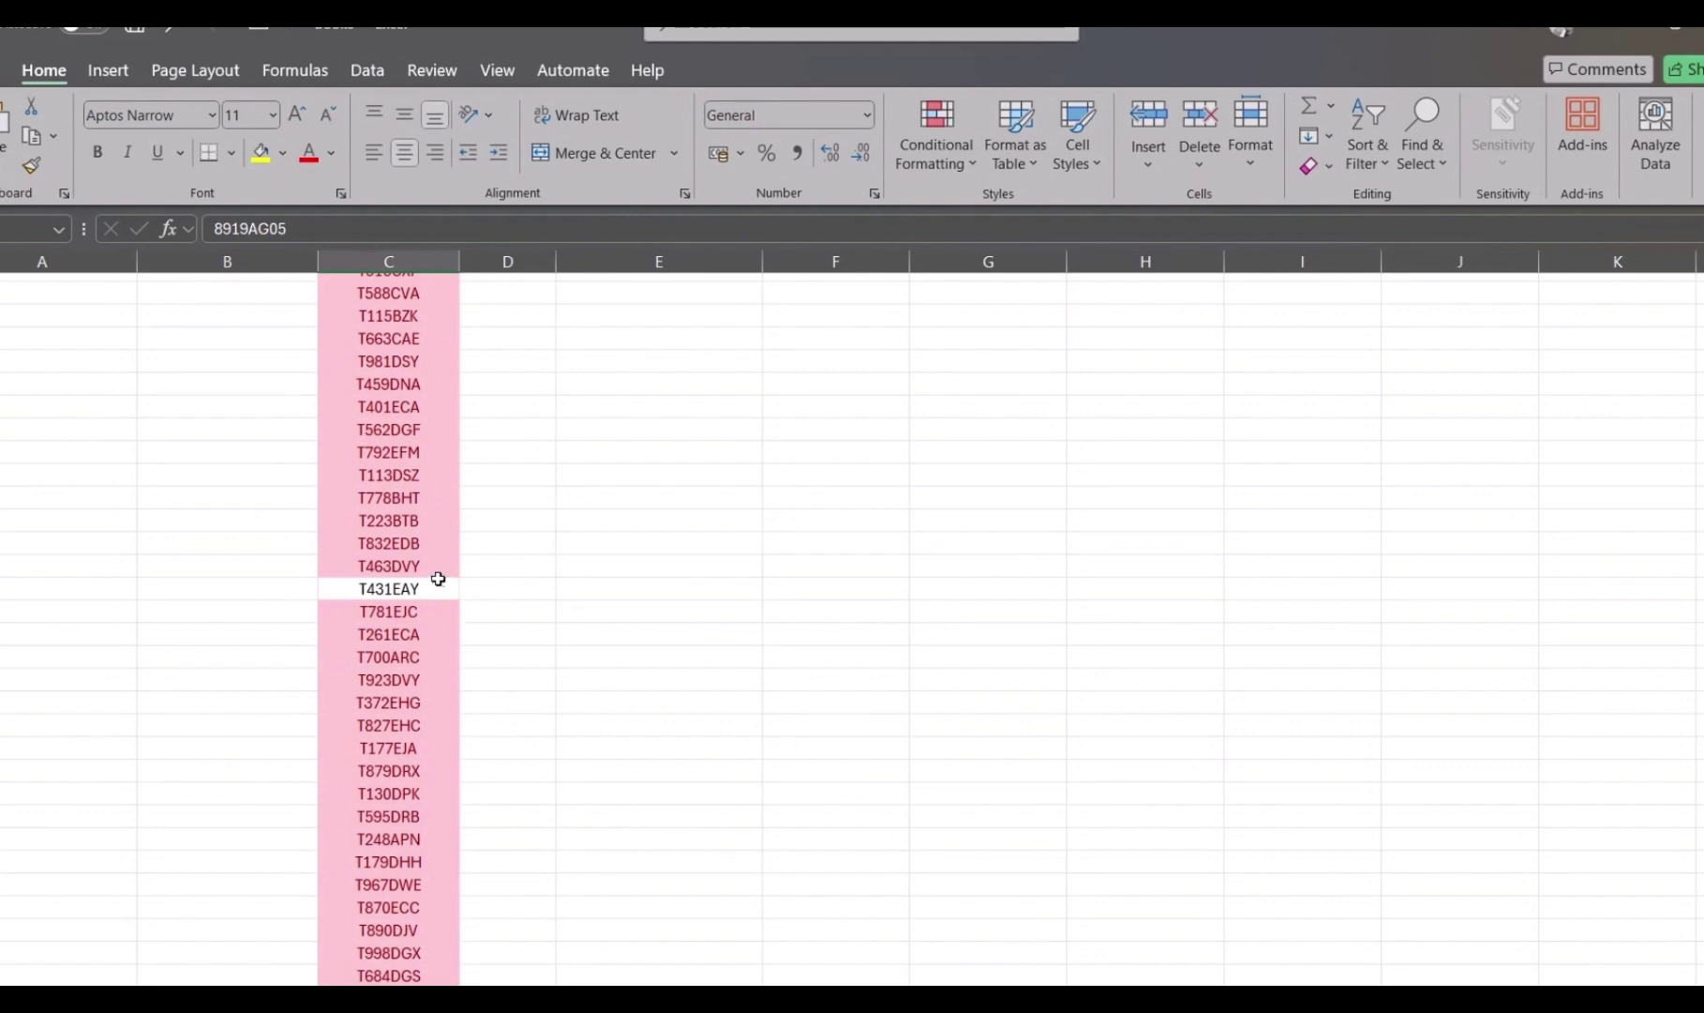
left_click(411, 587)
scroll(399, 600, "down", 15)
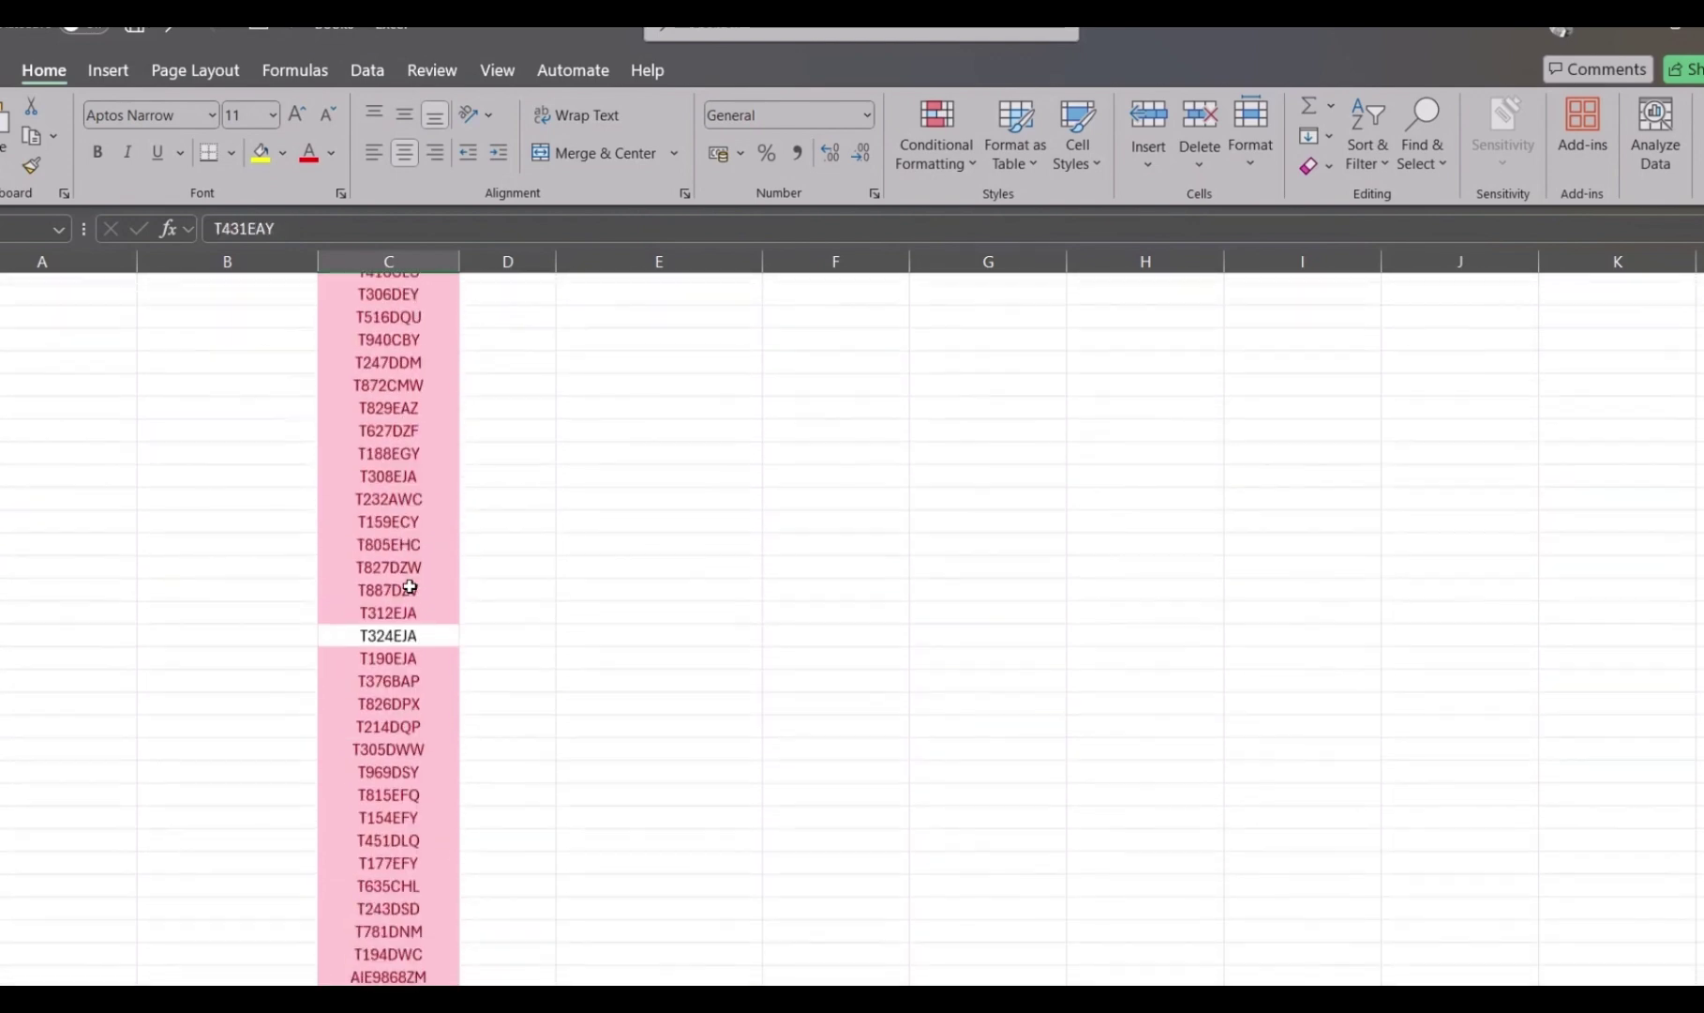
scroll(388, 634, "down", 10)
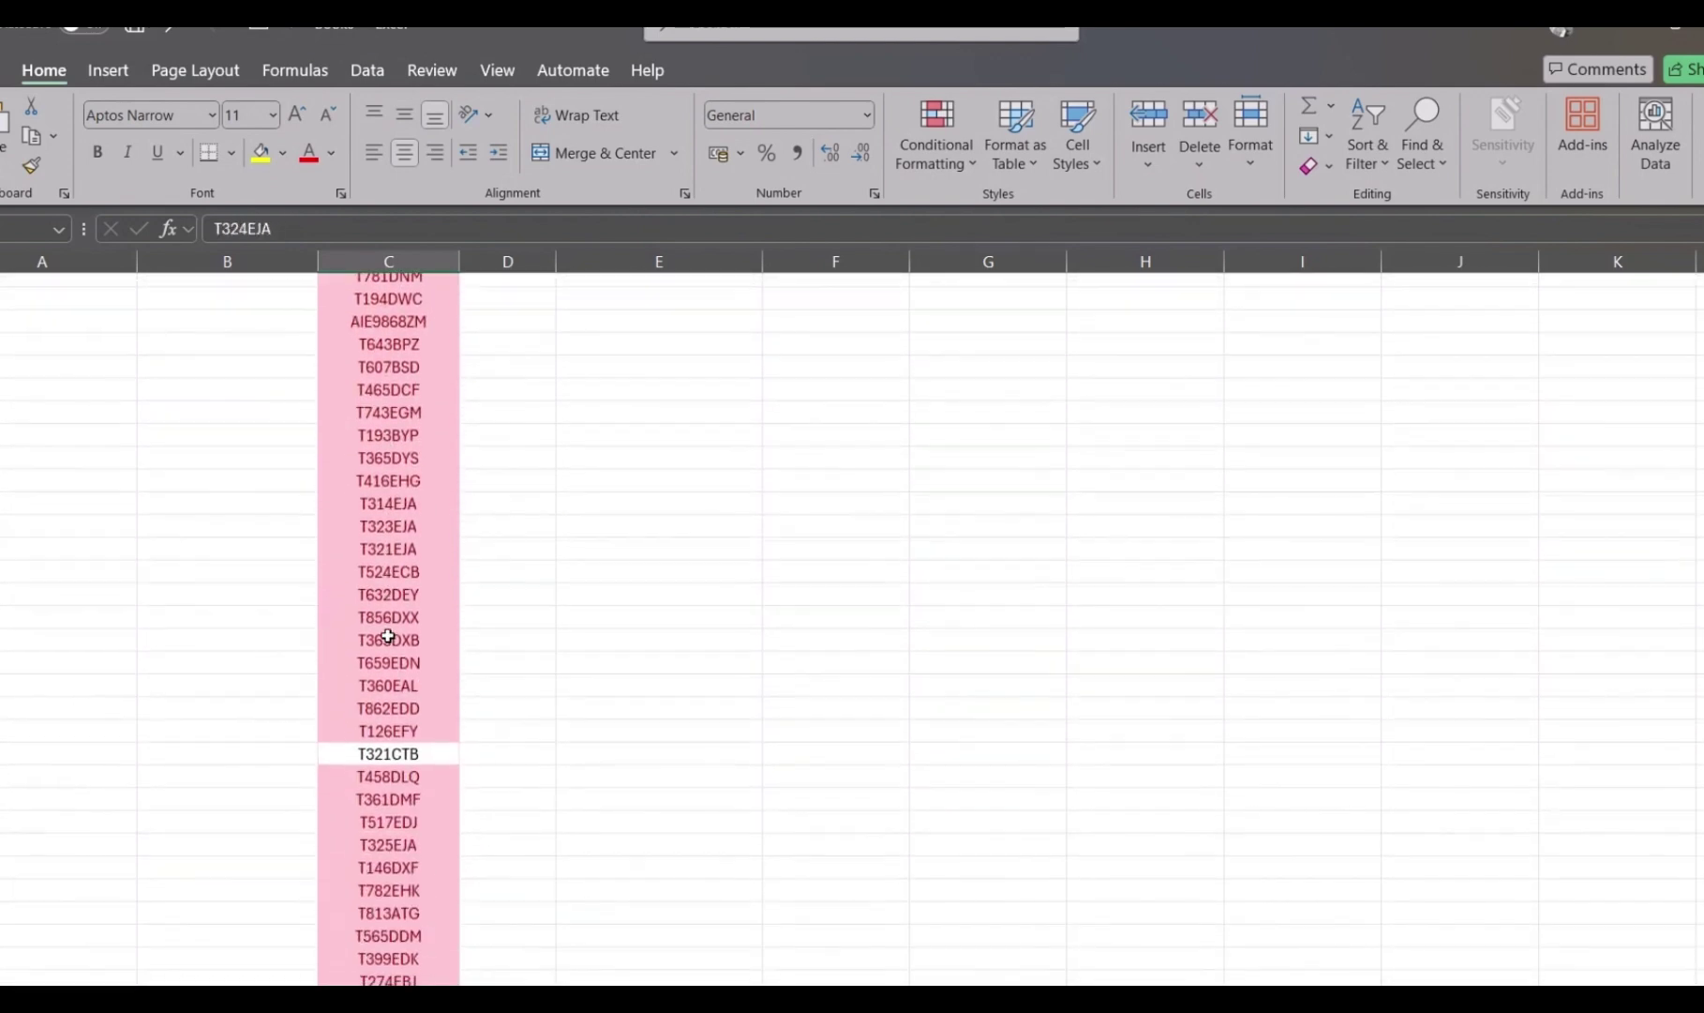
left_click(395, 745)
scroll(394, 744, "down", 10)
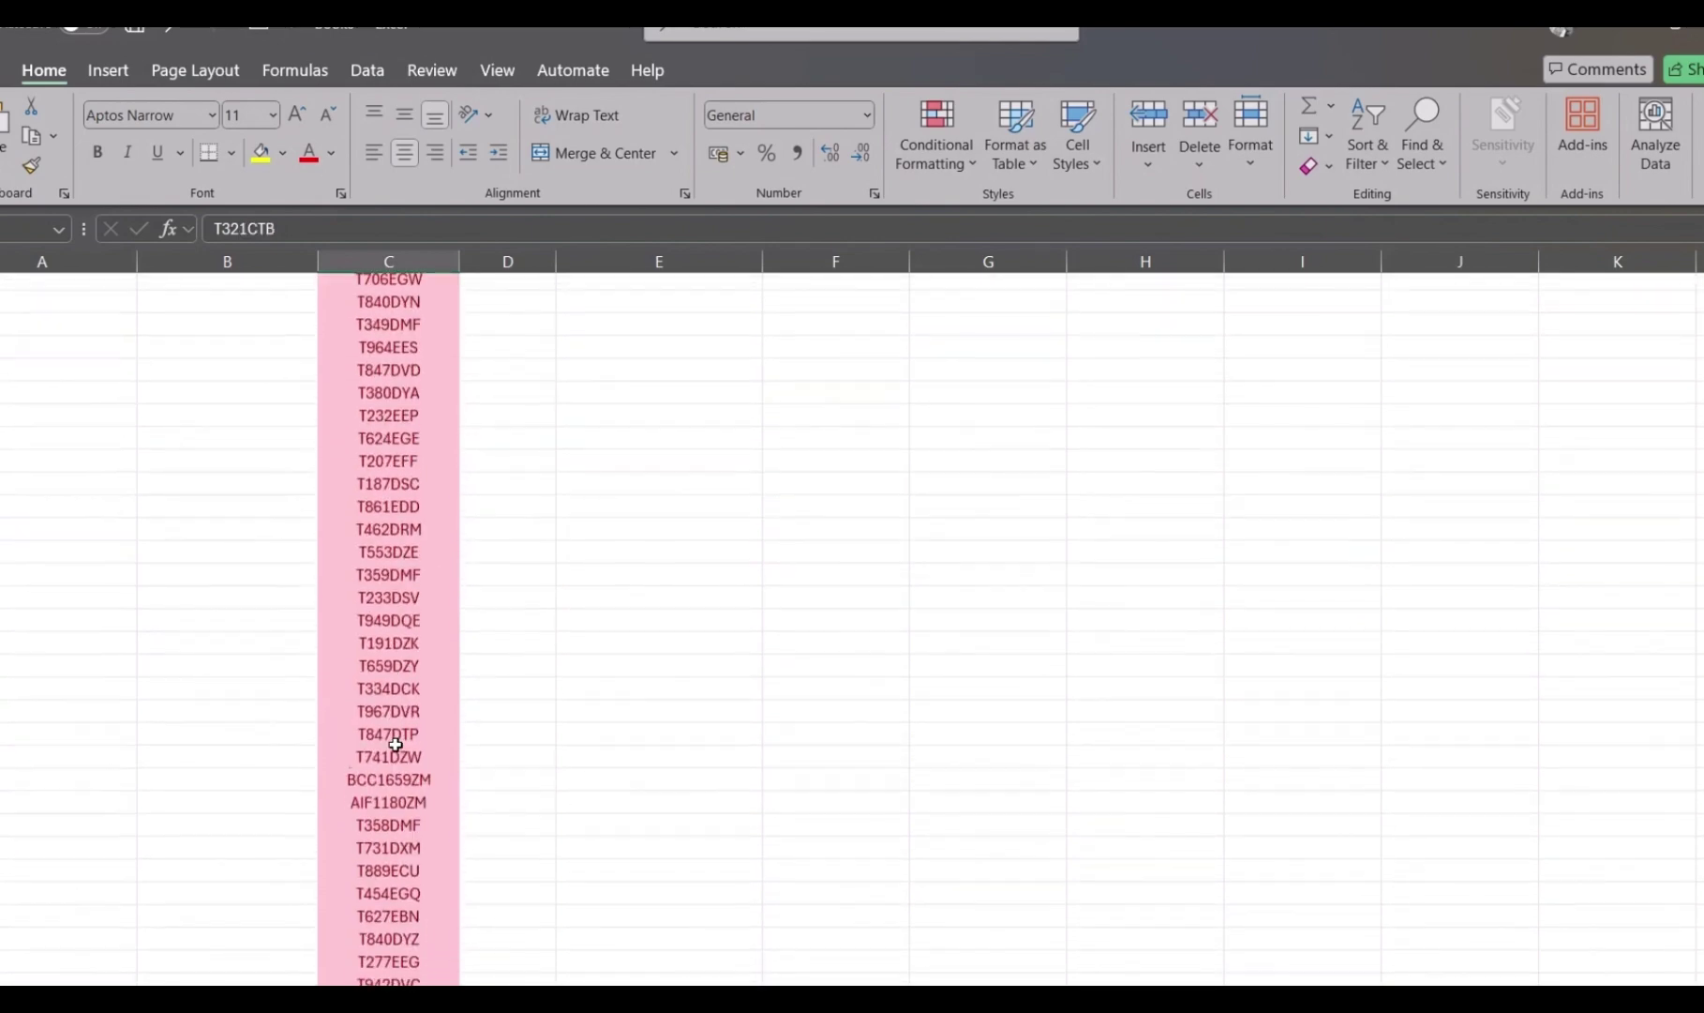
scroll(394, 745, "down", 3)
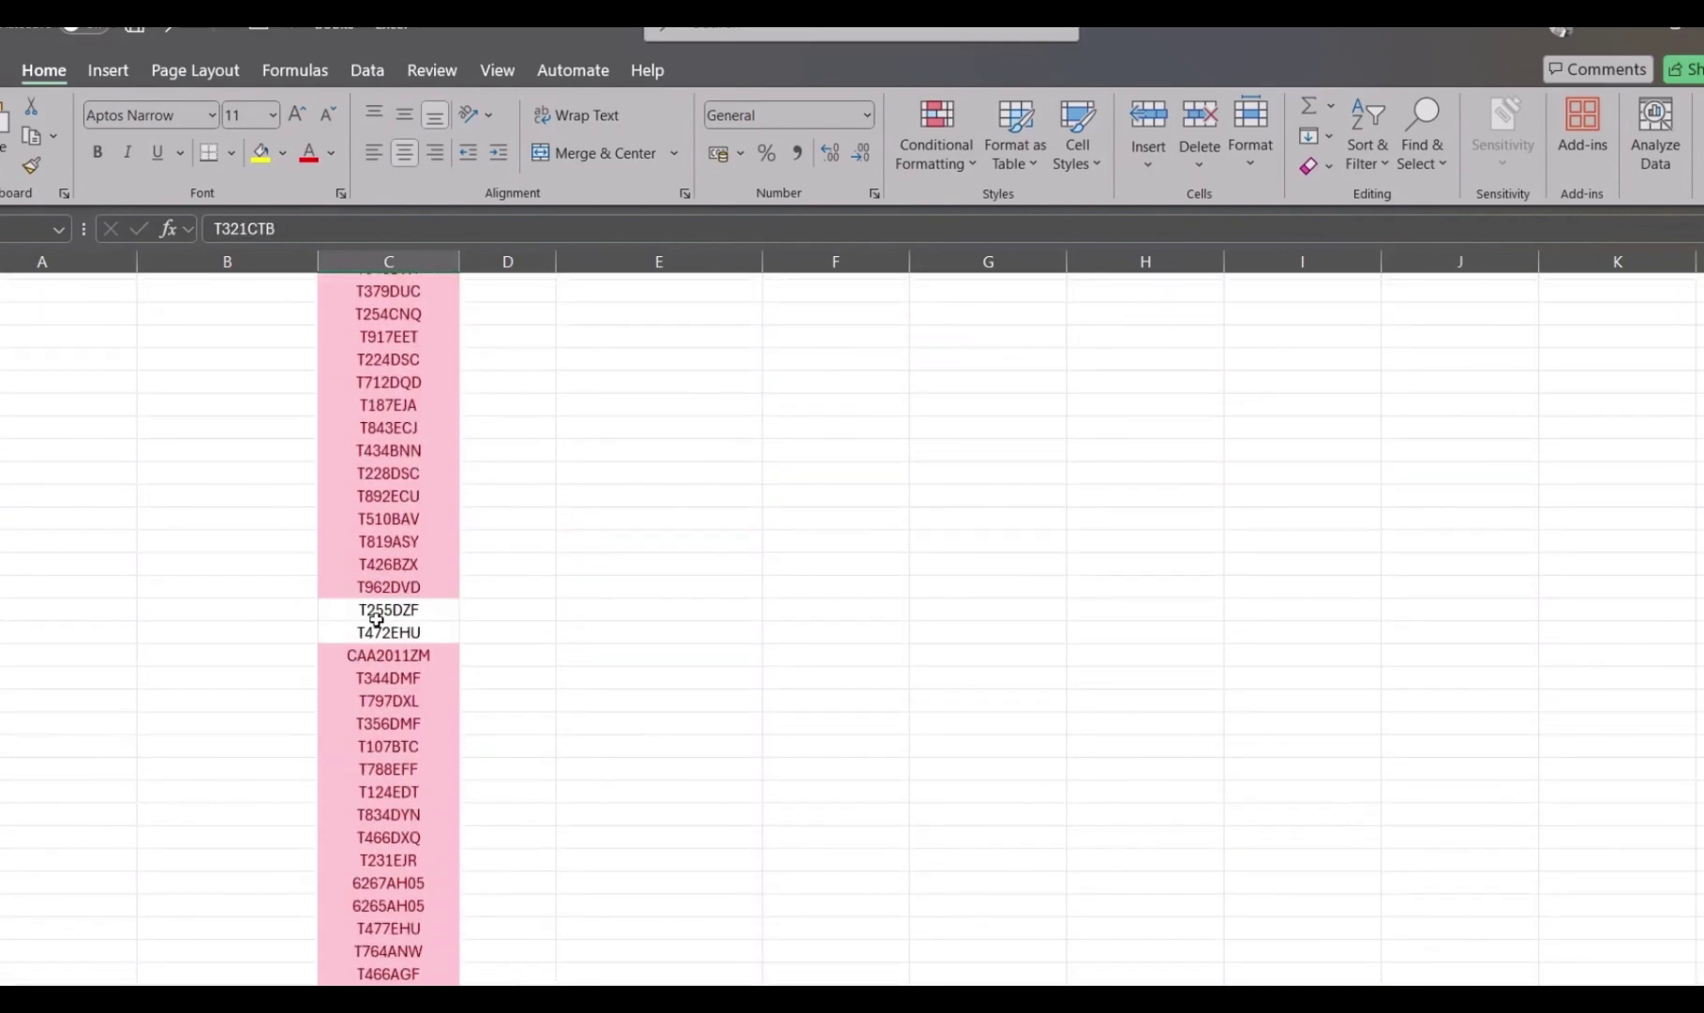
scroll(372, 609, "down", 3)
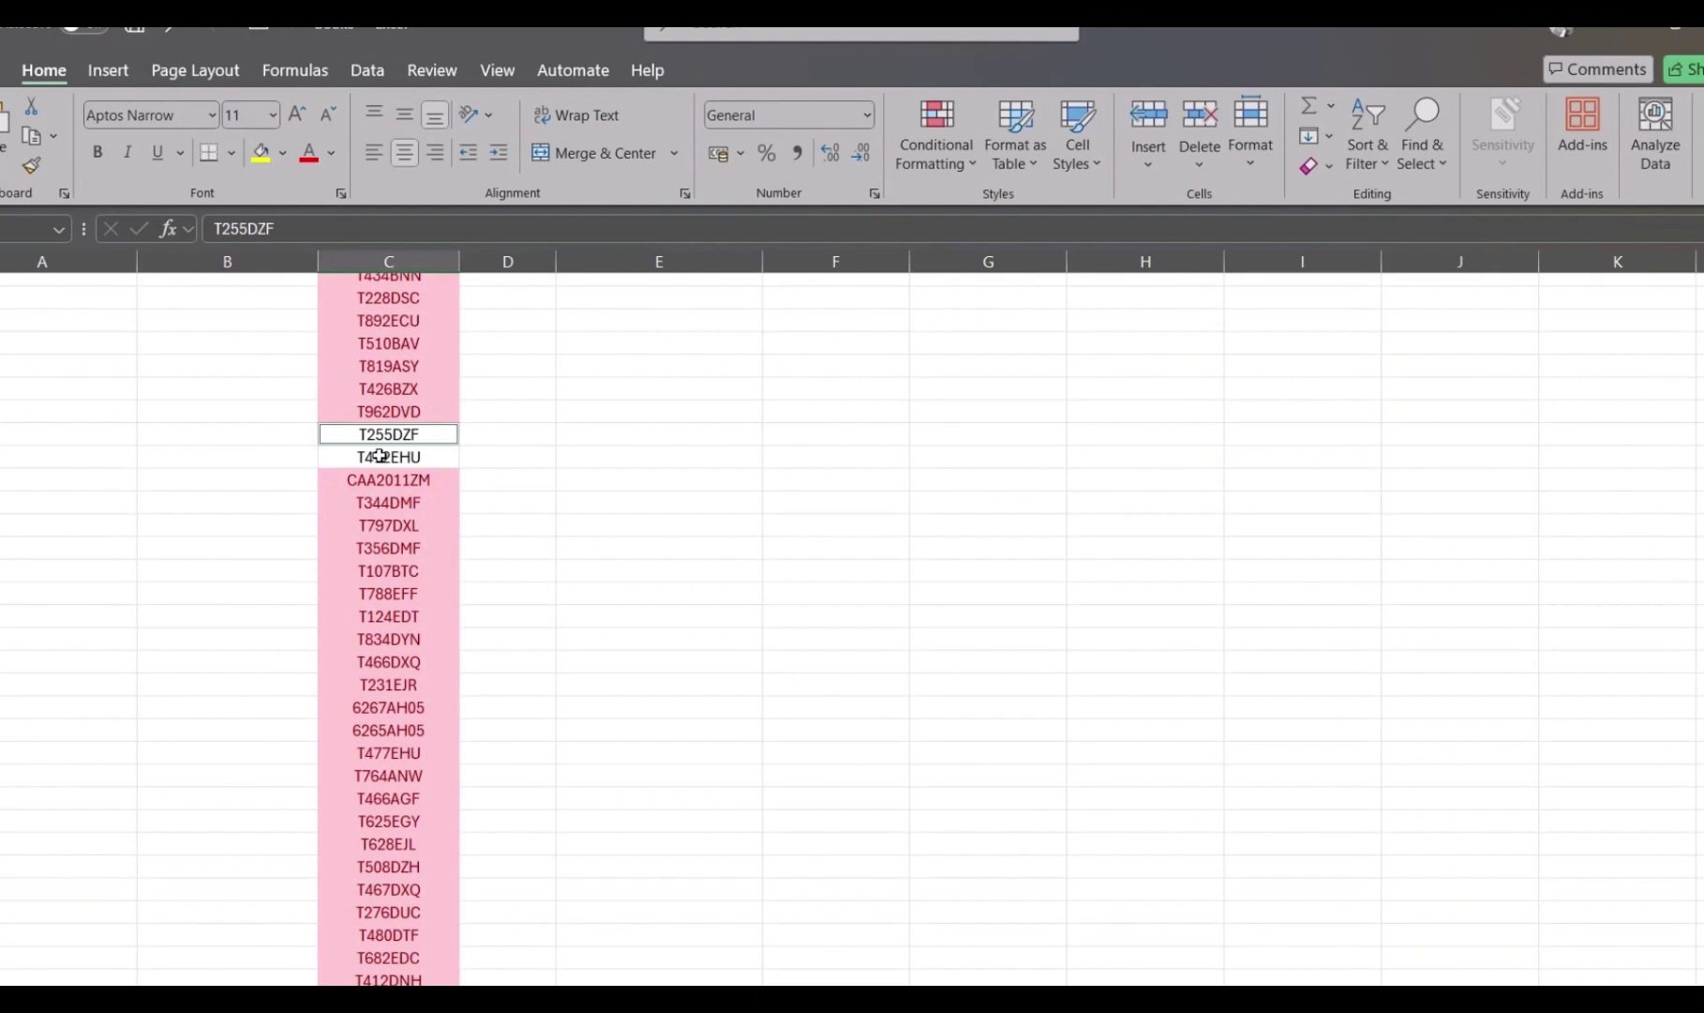
scroll(379, 456, "down", 15)
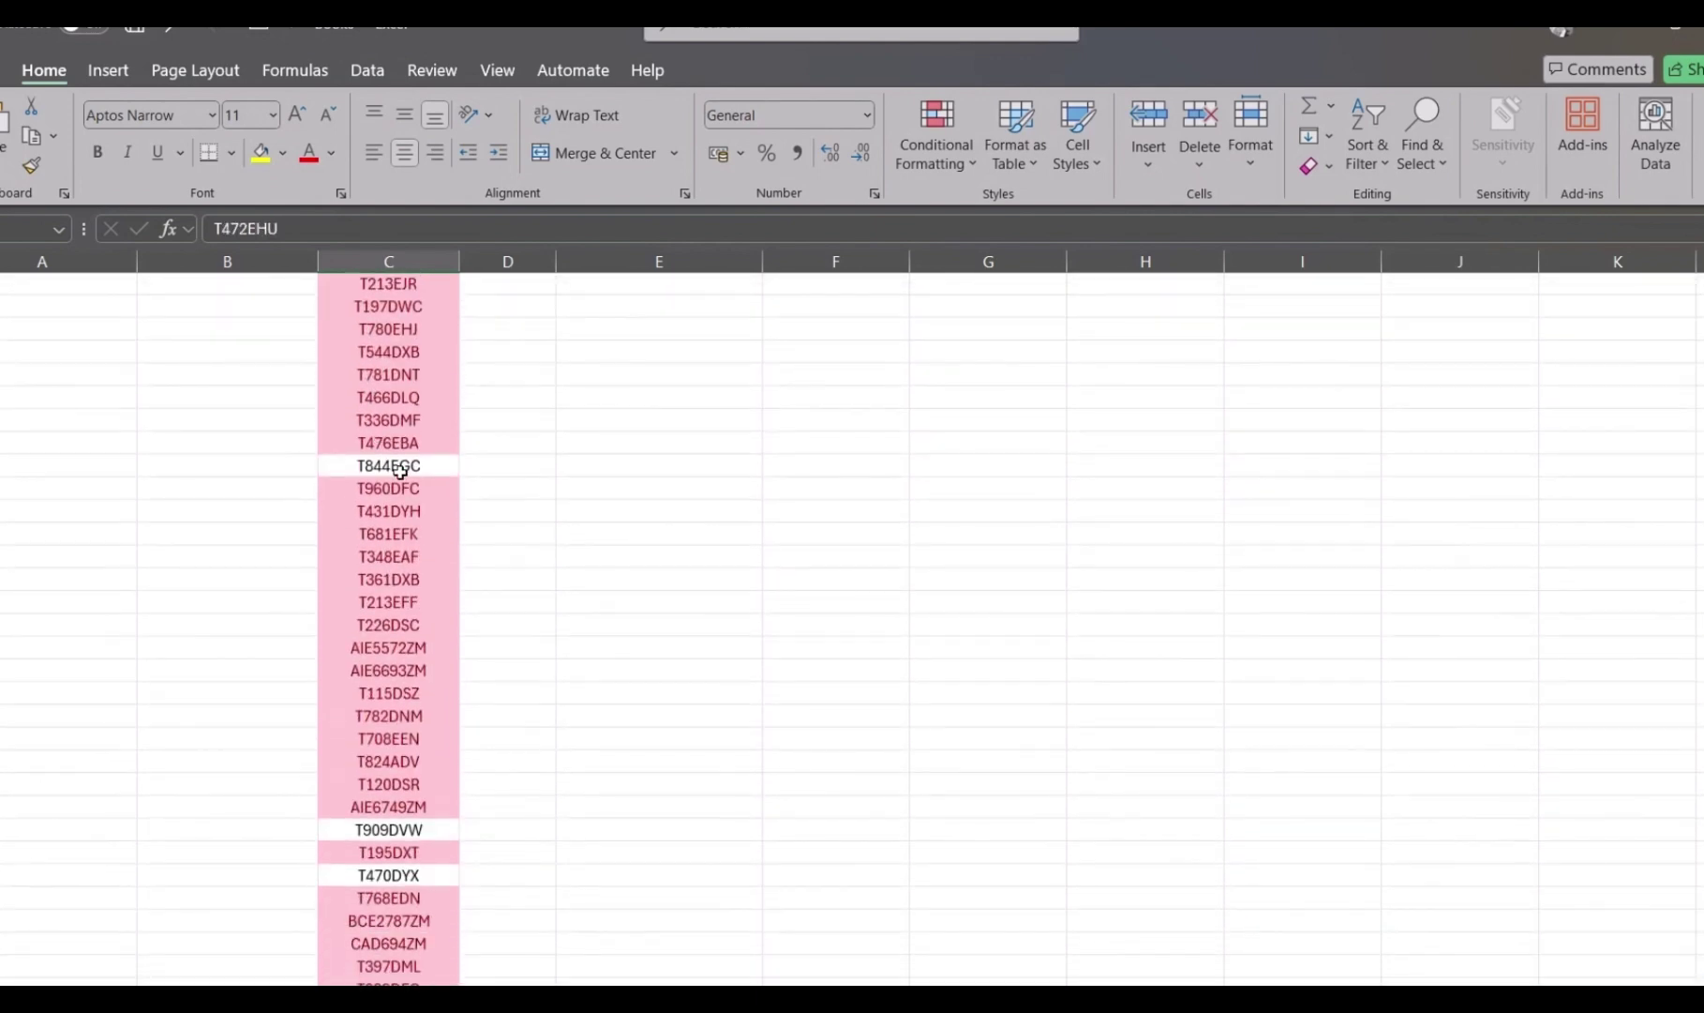
scroll(401, 465, "down", 4)
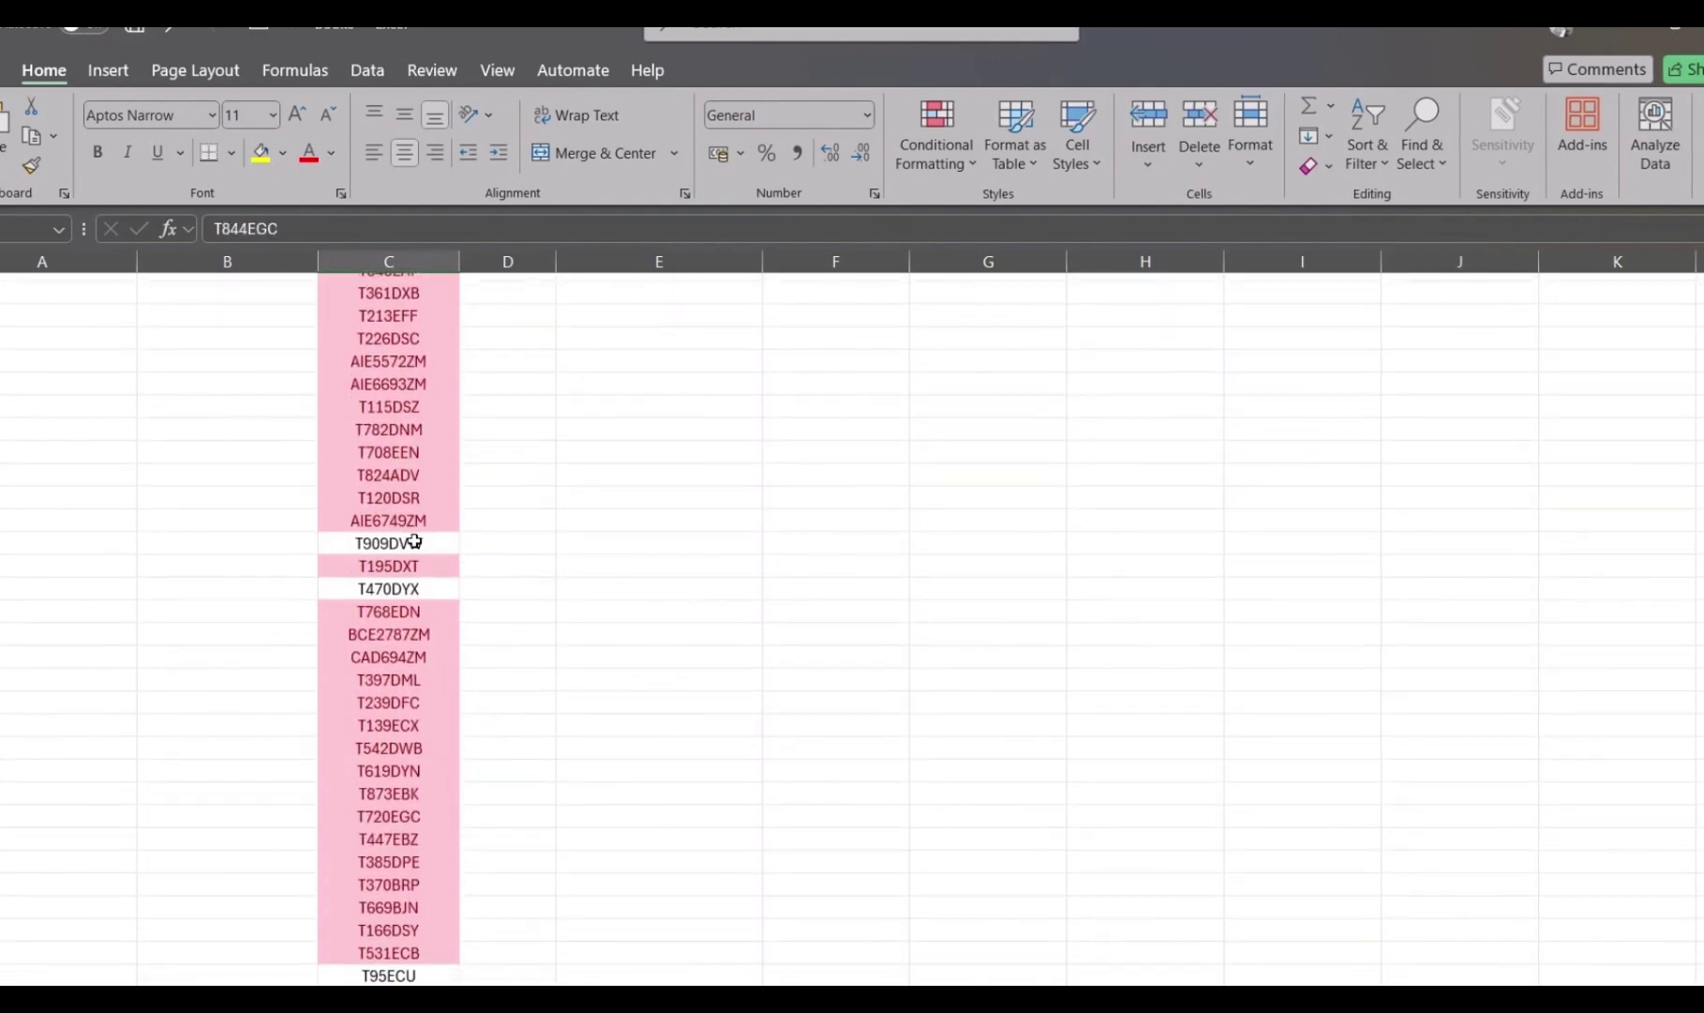
left_click(414, 541)
scroll(415, 541, "down", 2)
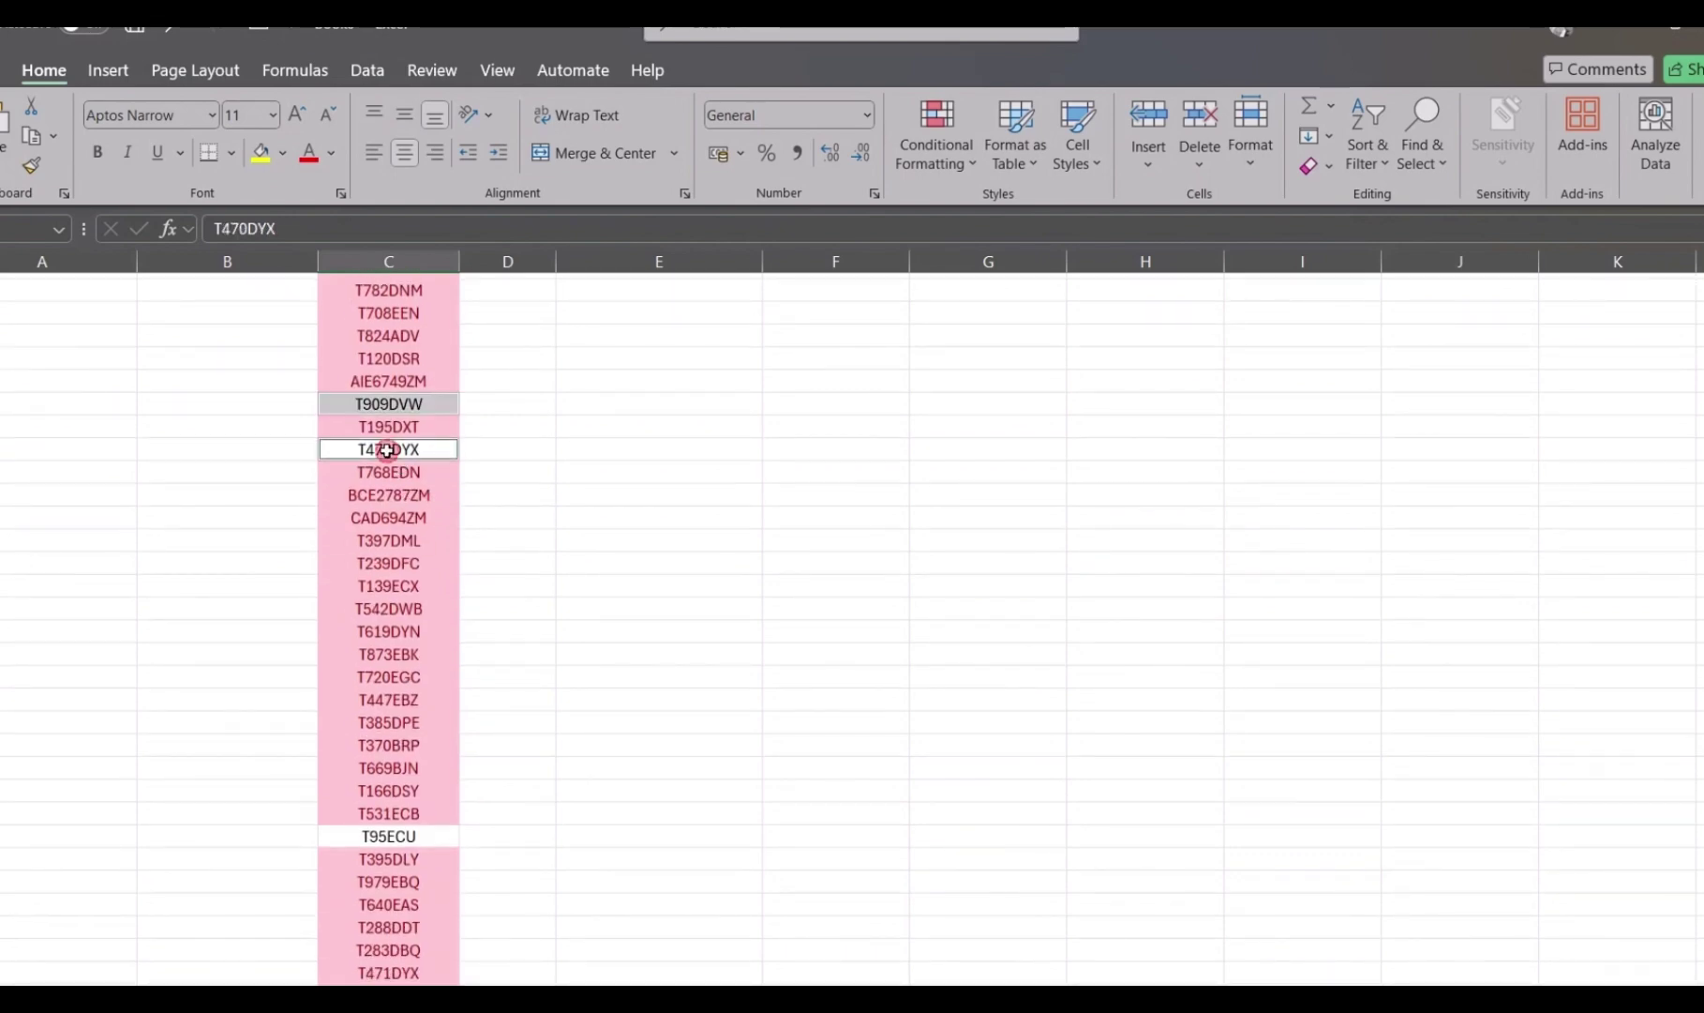
scroll(388, 450, "down", 5)
Extend the column C selection with the unhighlighted entries T507BTT, T91EDX, T641AUY, T810BBQ and T896CTZ
scroll(415, 523, "down", 8)
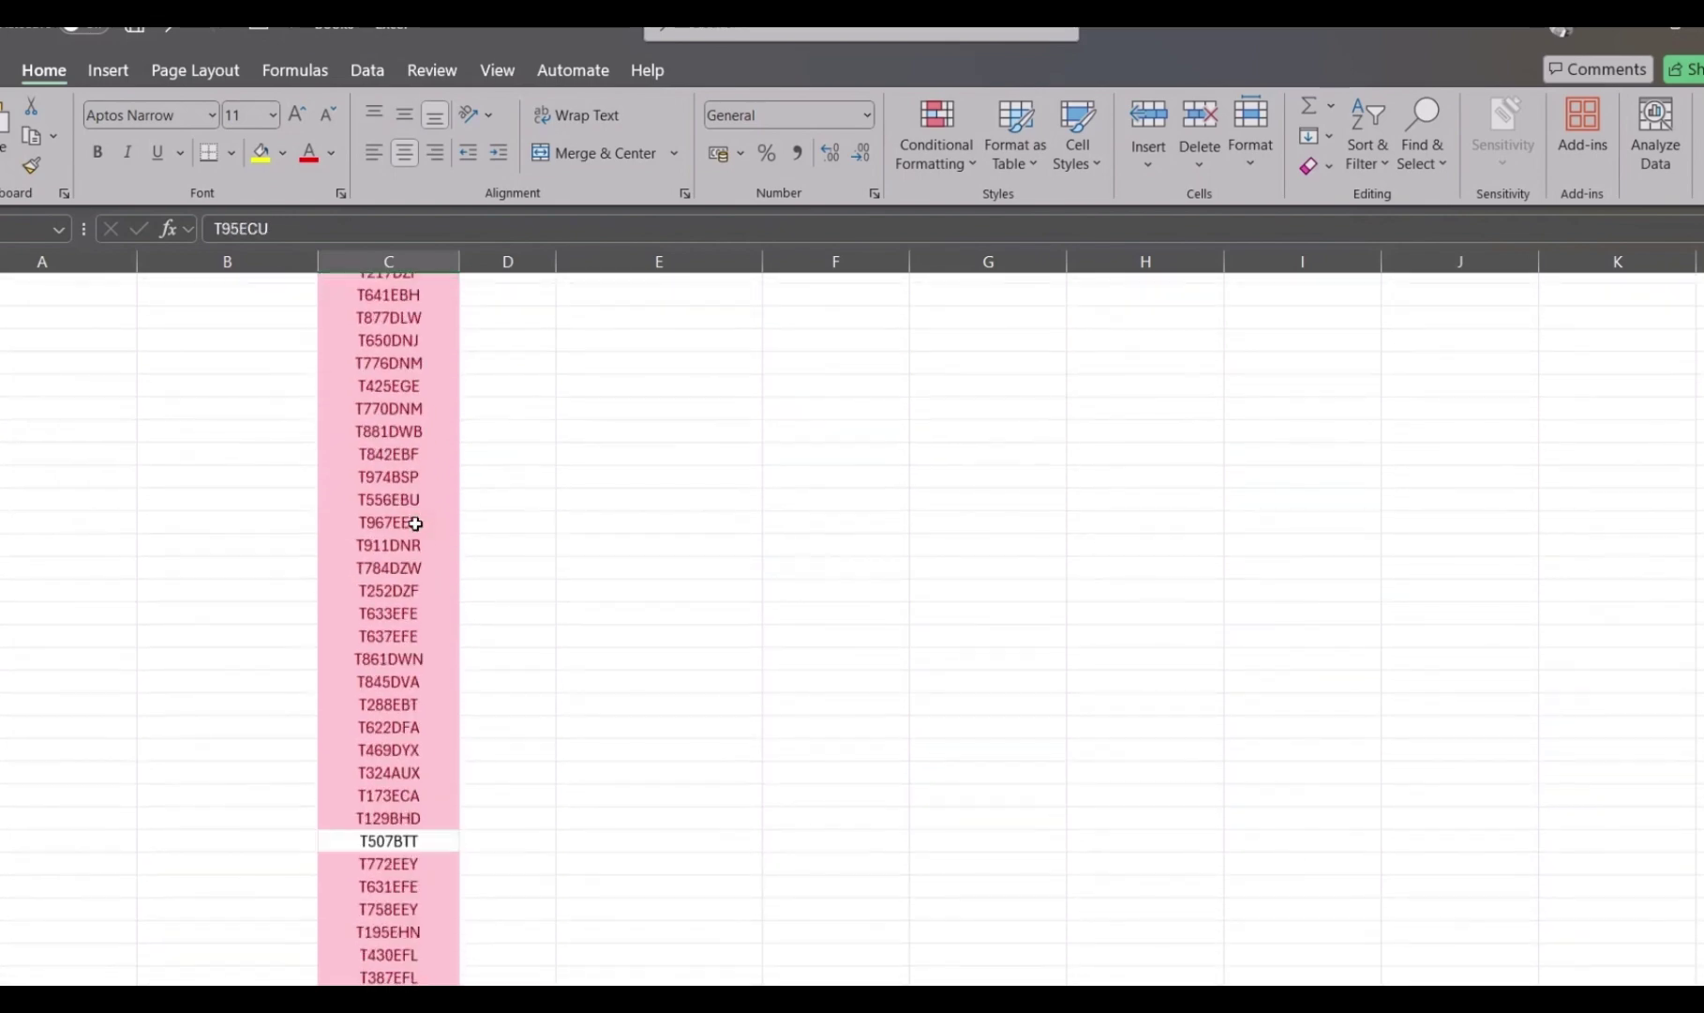
left_click(394, 441)
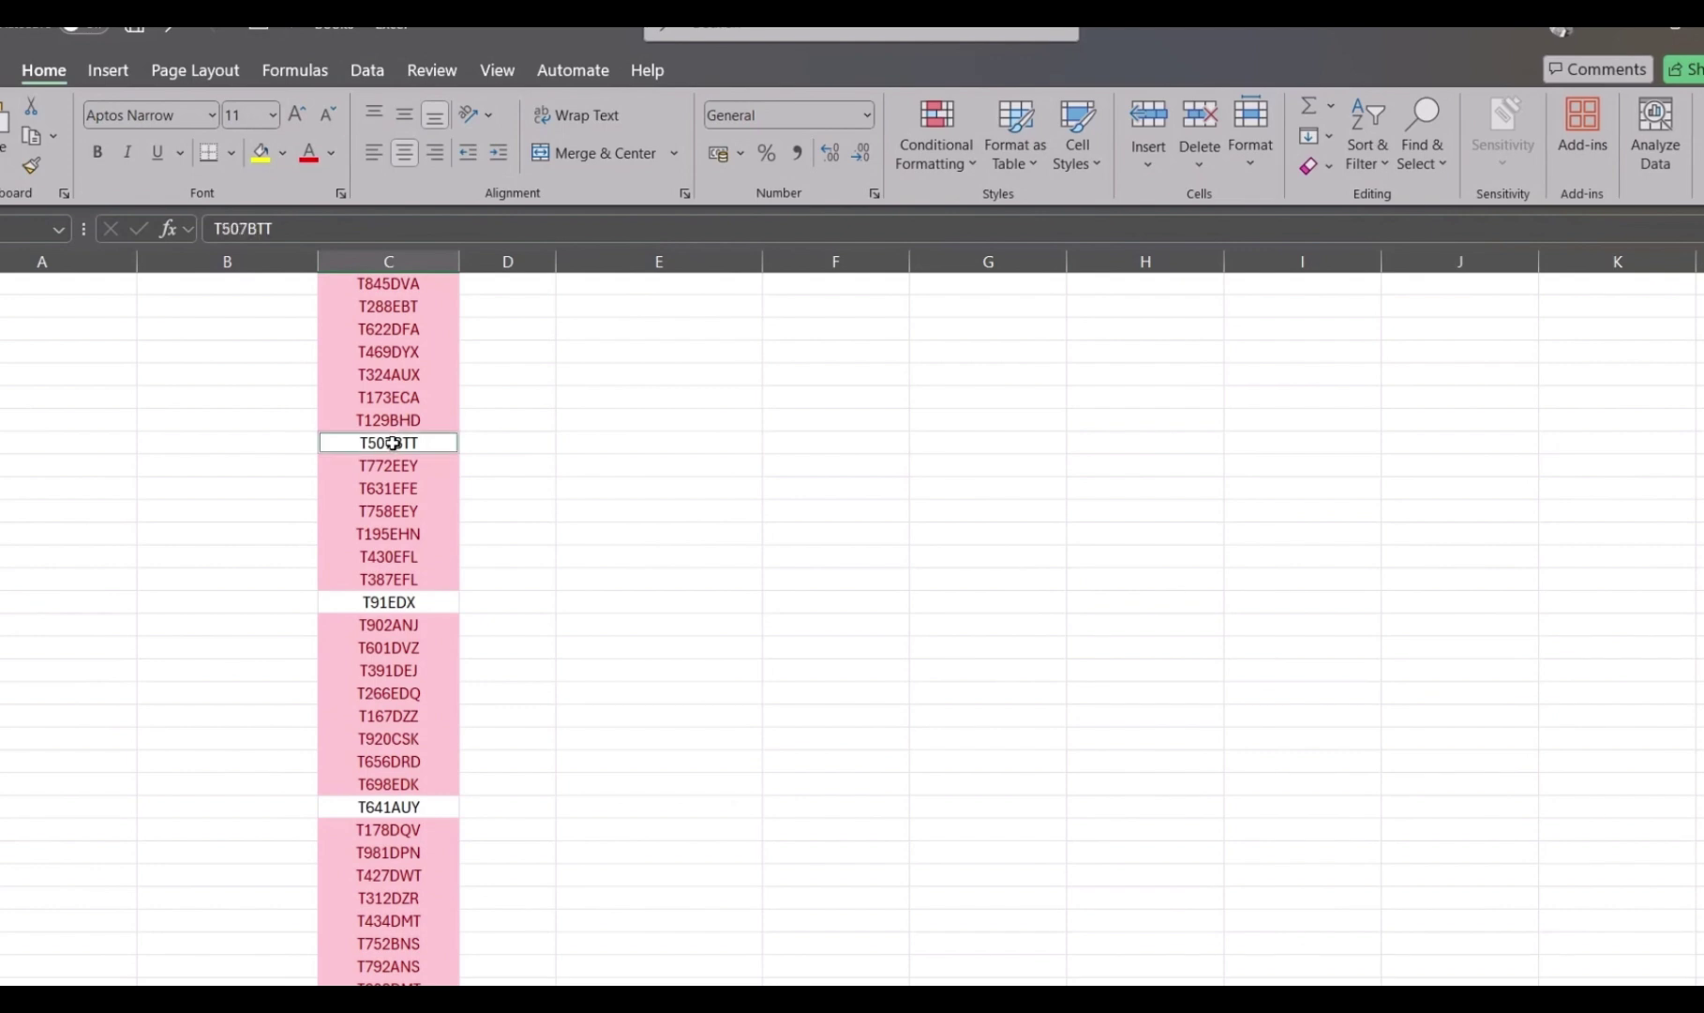
left_click(424, 604, "ctrl")
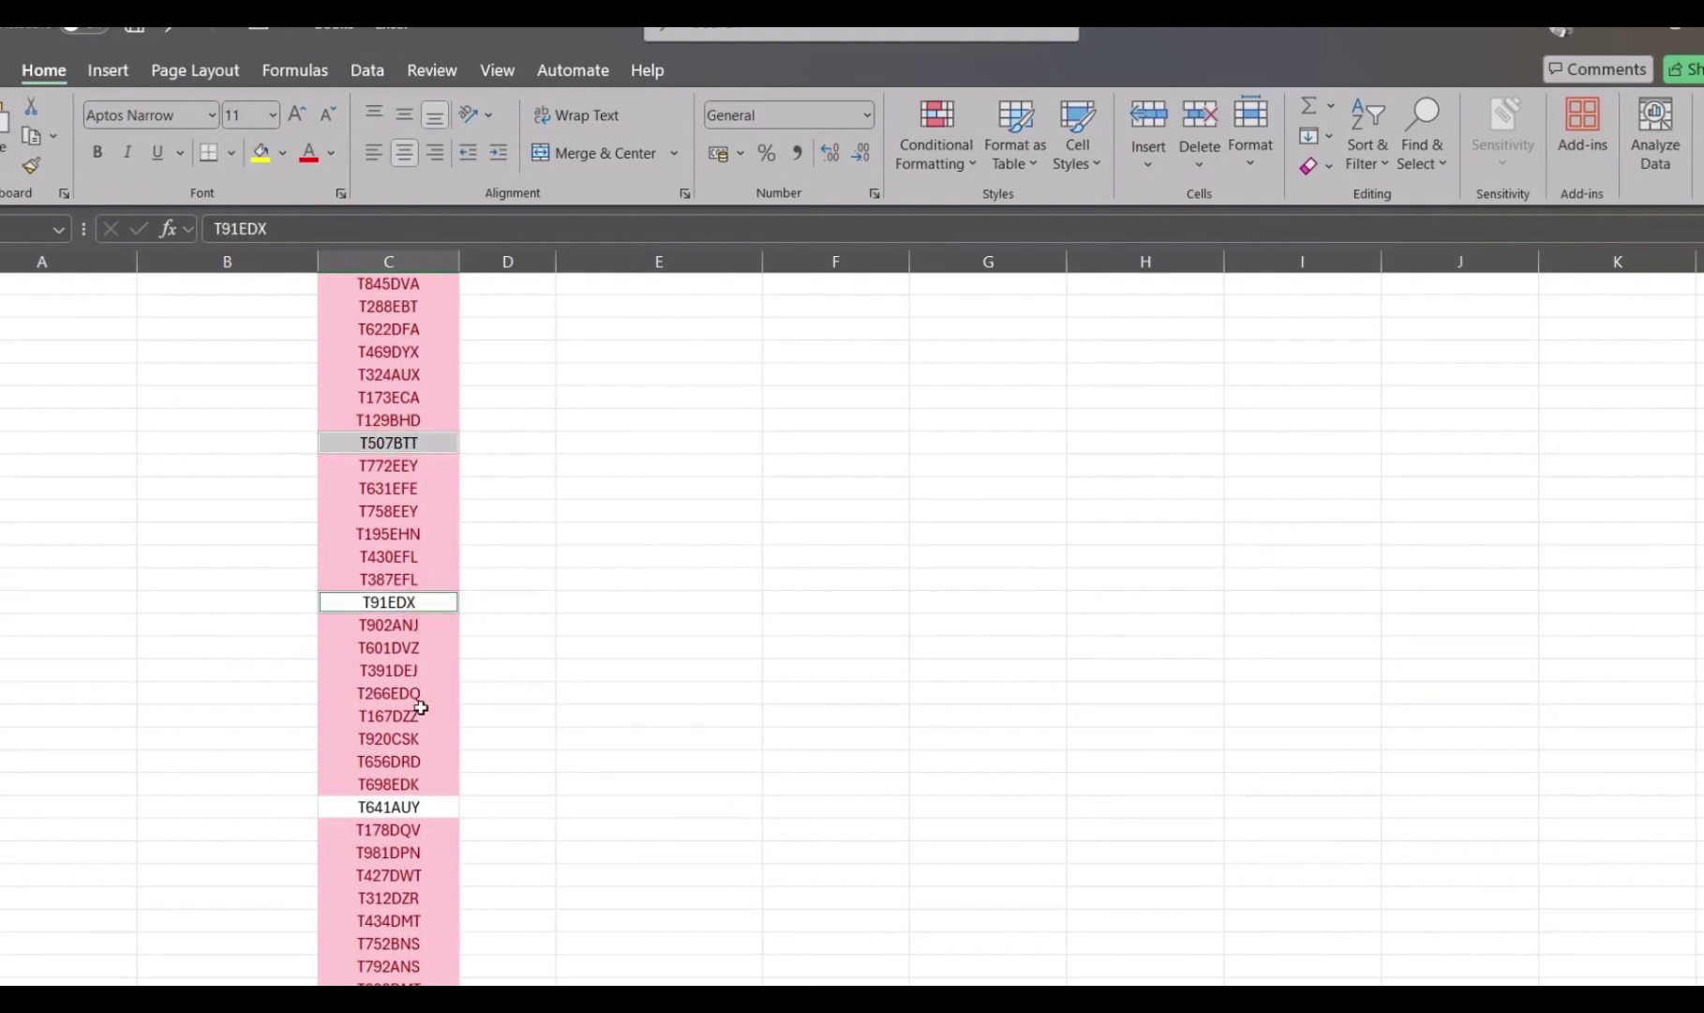
left_click(411, 806, "ctrl")
scroll(412, 806, "down", 6)
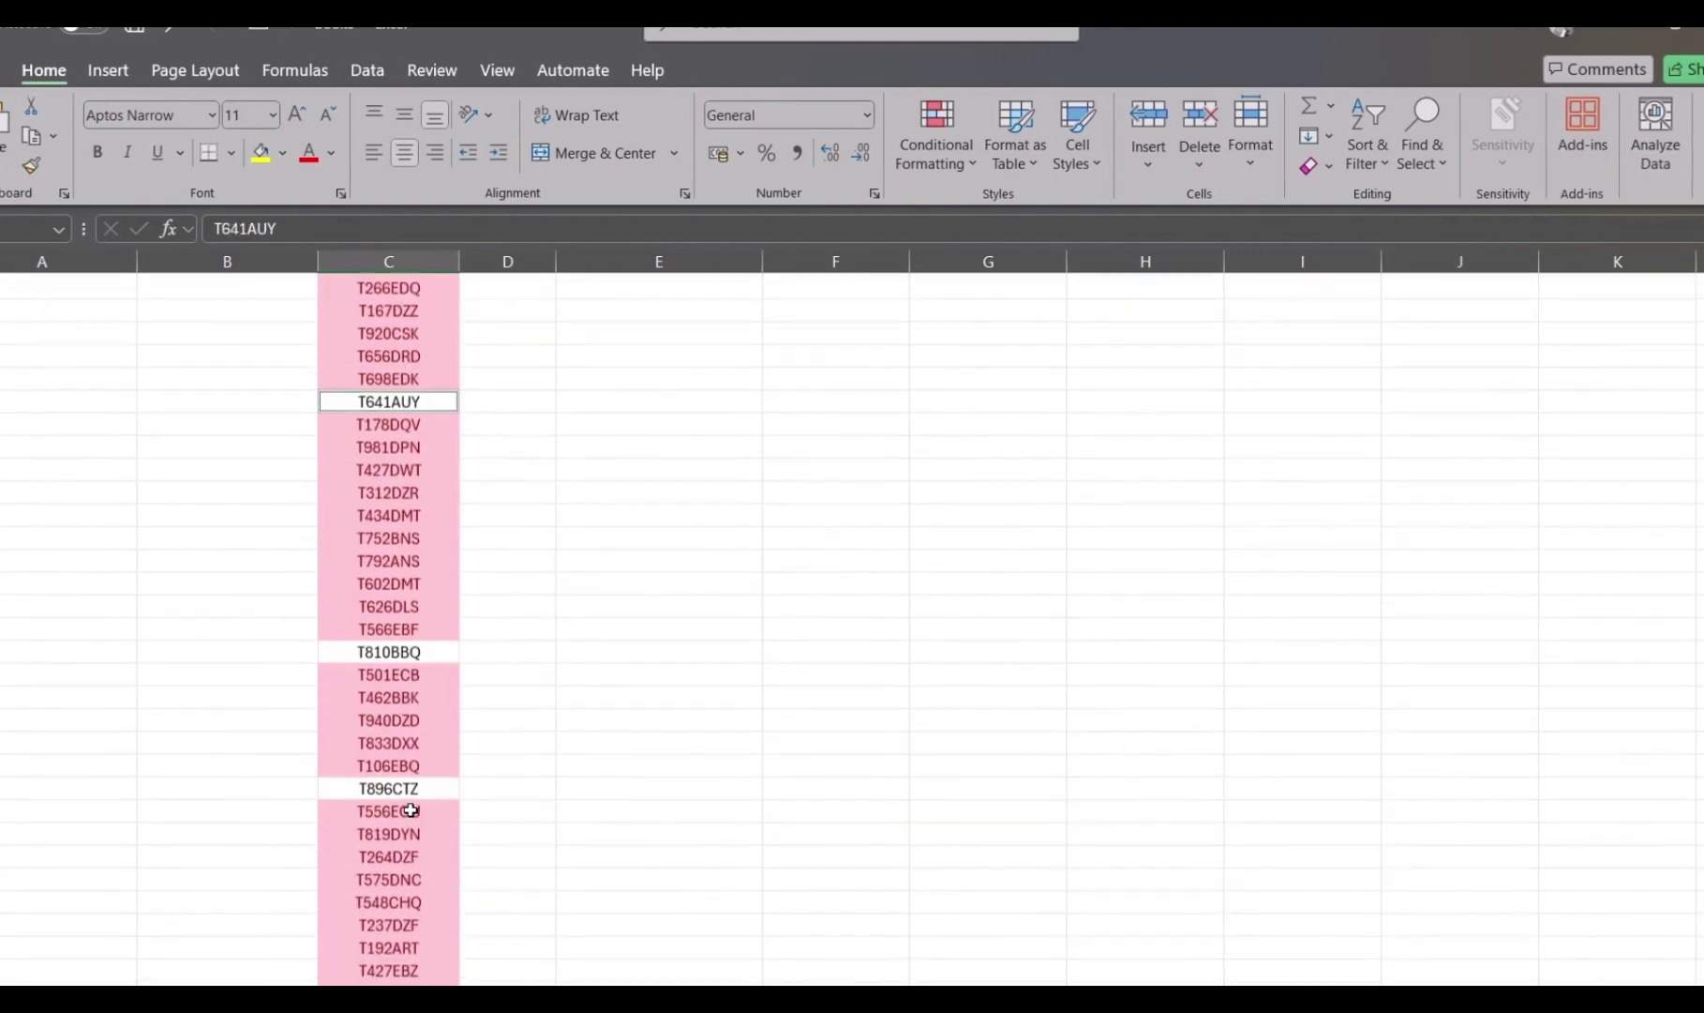
left_click(385, 647, "ctrl")
scroll(386, 647, "down", 3)
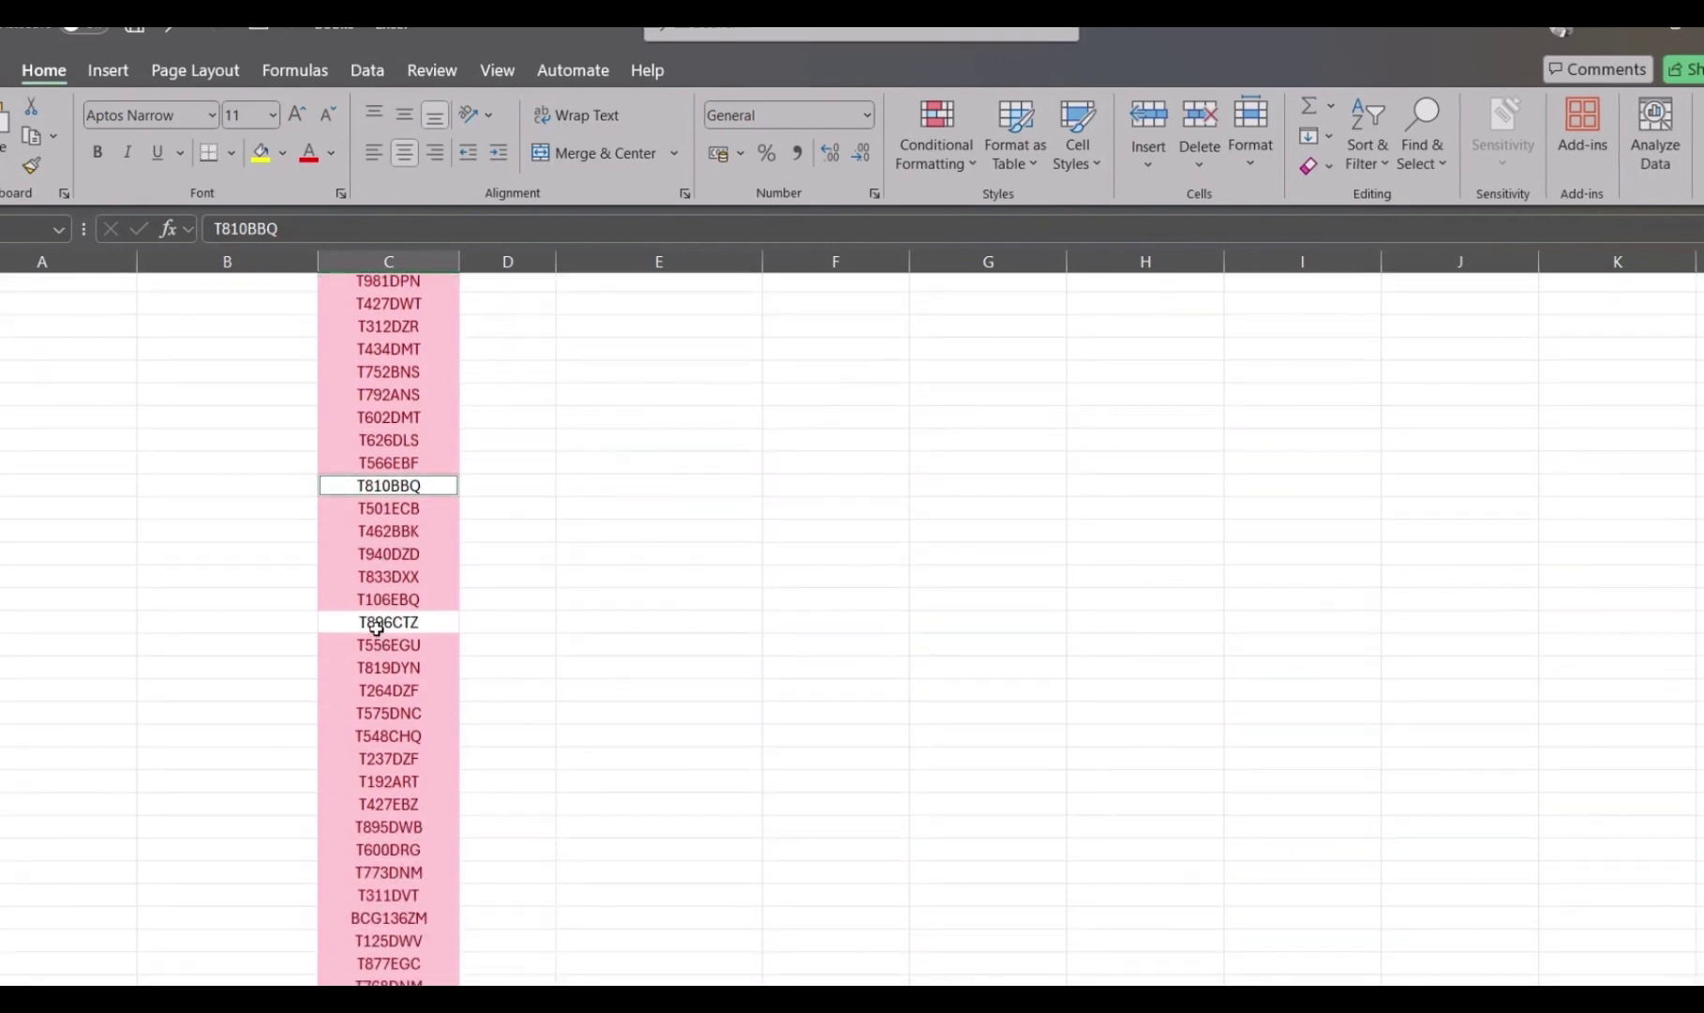
left_click(376, 626, "ctrl")
Add the last unhighlighted entries BC4767ZM, T223ECW, T299DXQ and T721LE to the selection, checking down to the end of the list
scroll(374, 562, "down", 10)
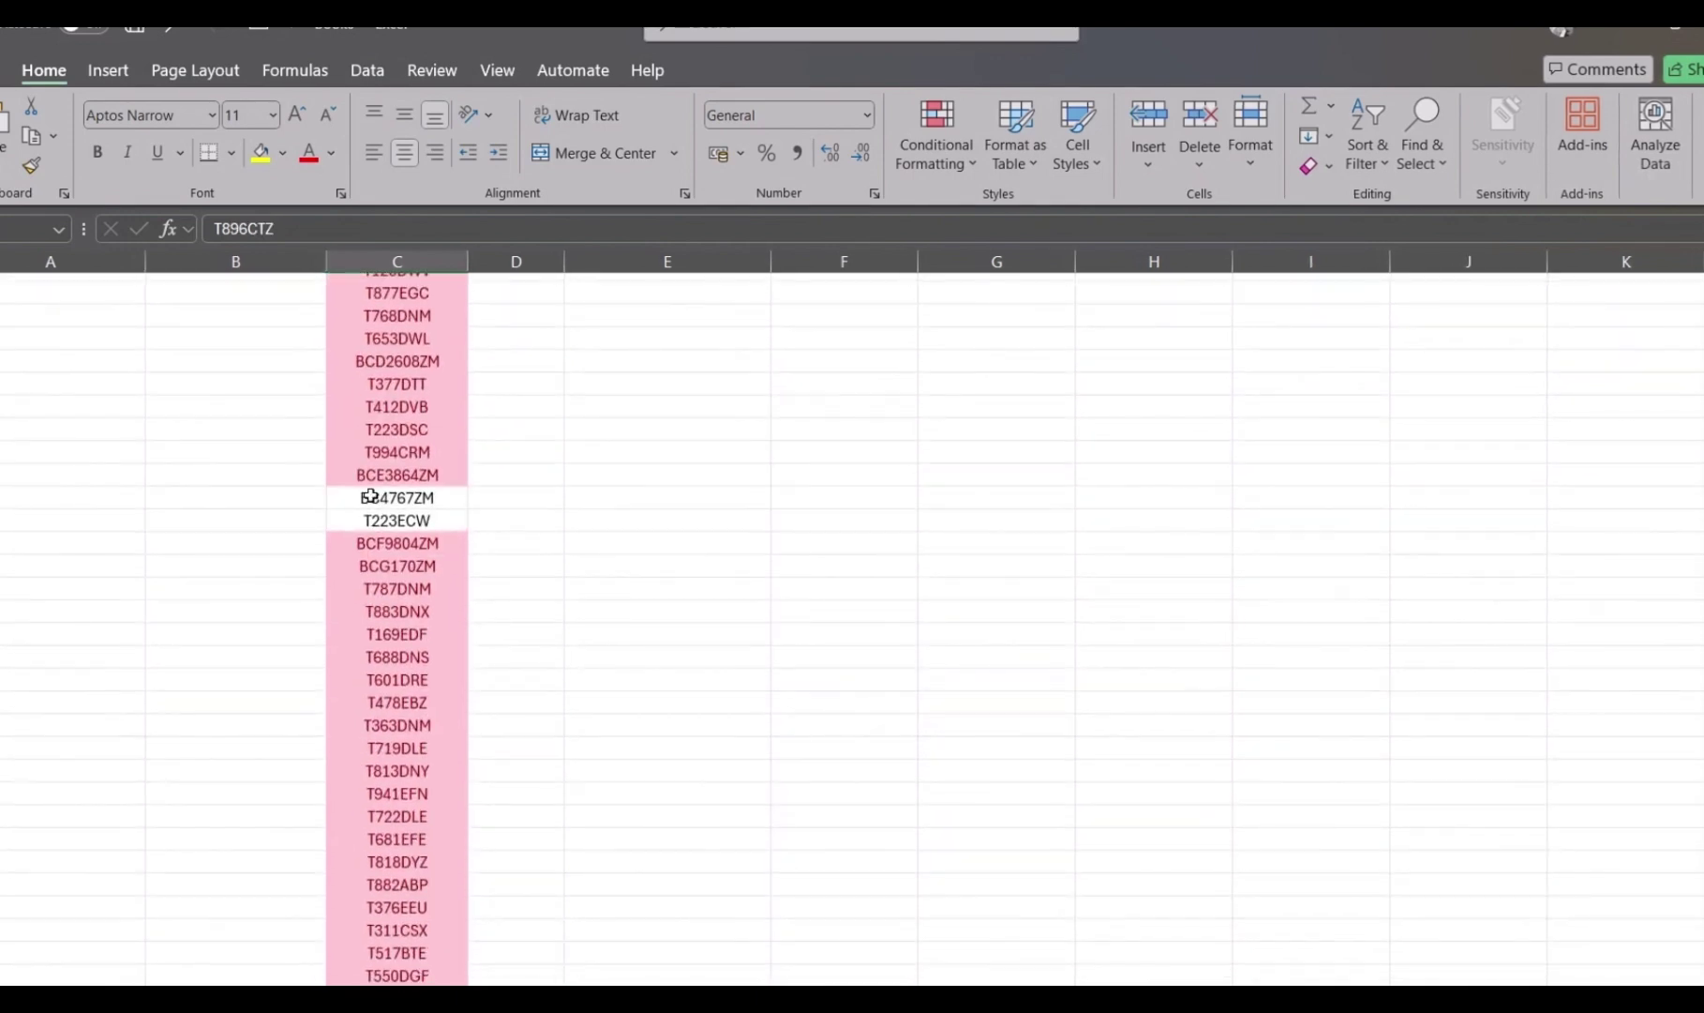
left_click(370, 497, "ctrl")
left_click(395, 519, "ctrl")
scroll(399, 517, "down", 10)
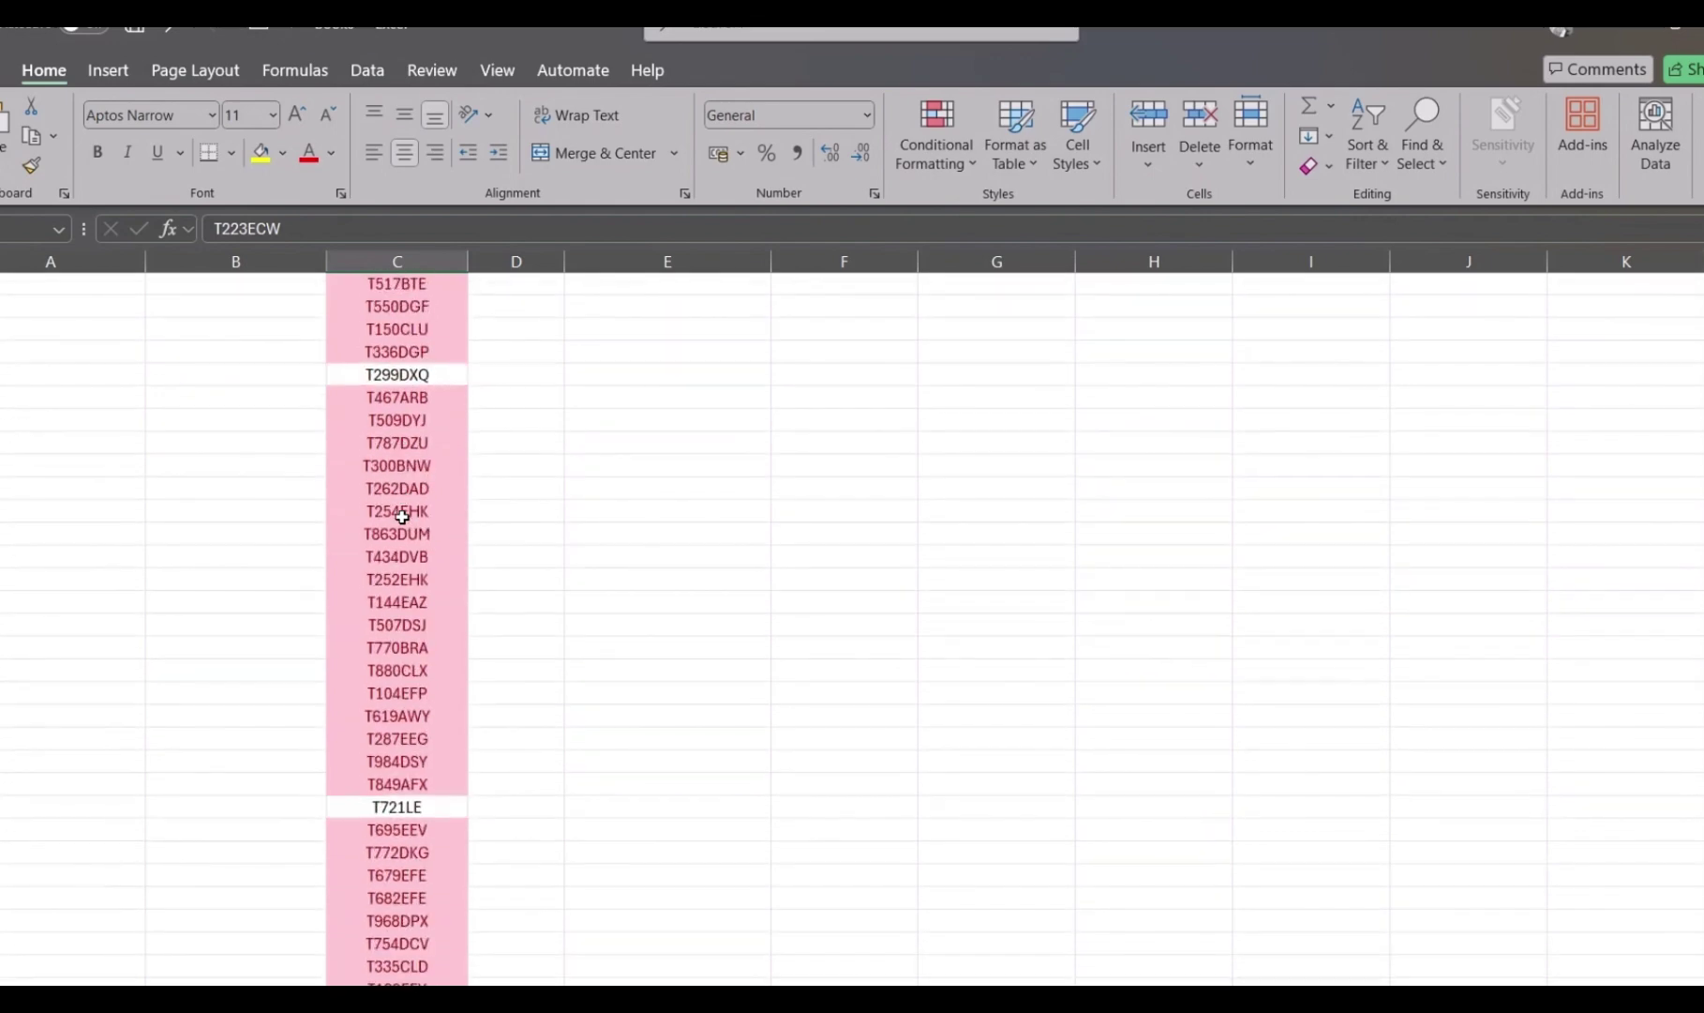
left_click(392, 374, "ctrl")
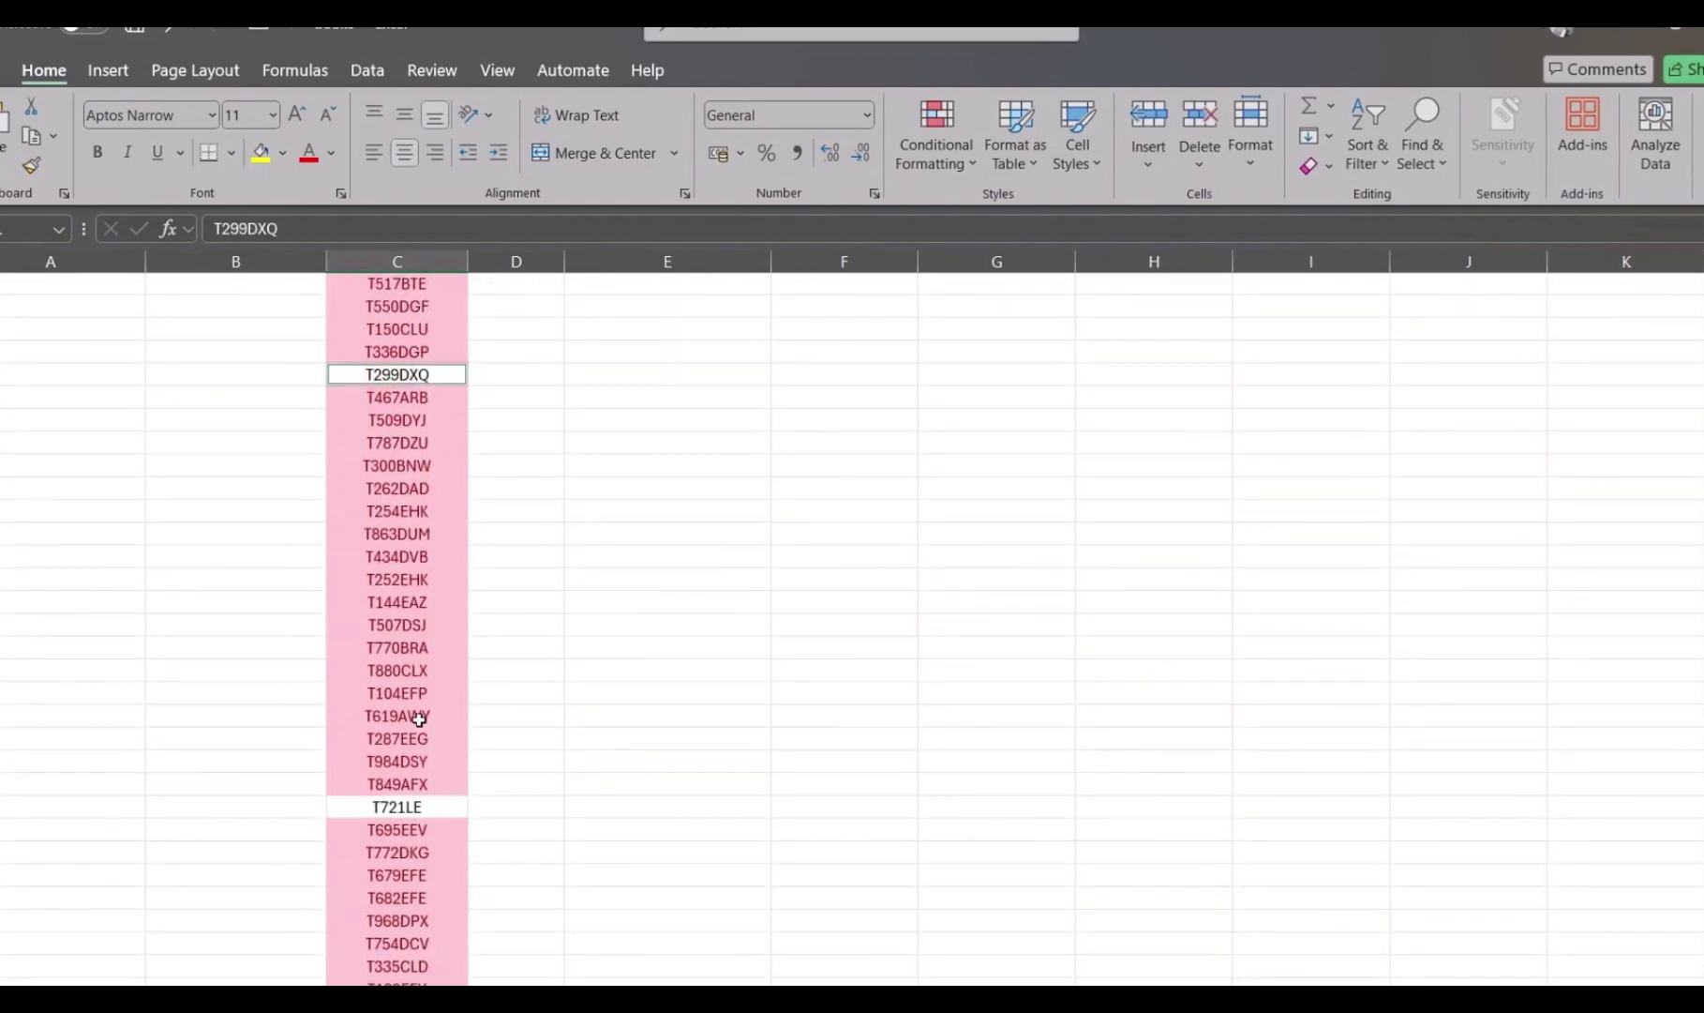
left_click(404, 808, "ctrl")
scroll(403, 810, "down", 8)
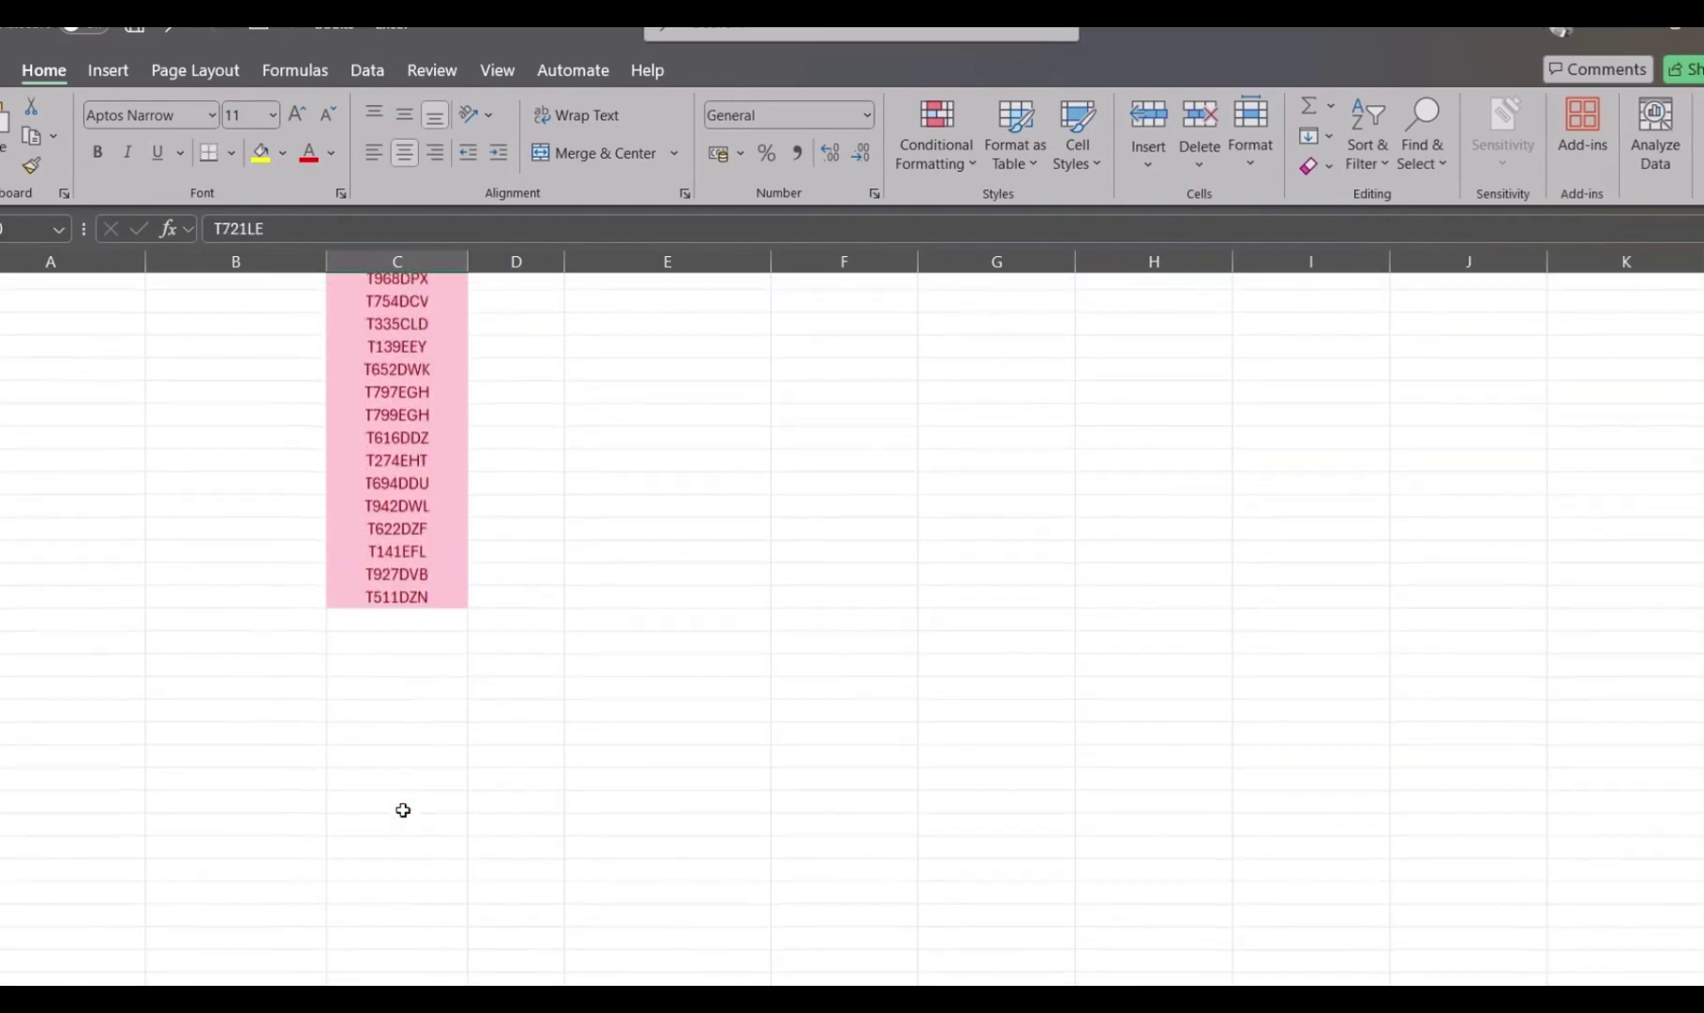
scroll(403, 810, "up", 9)
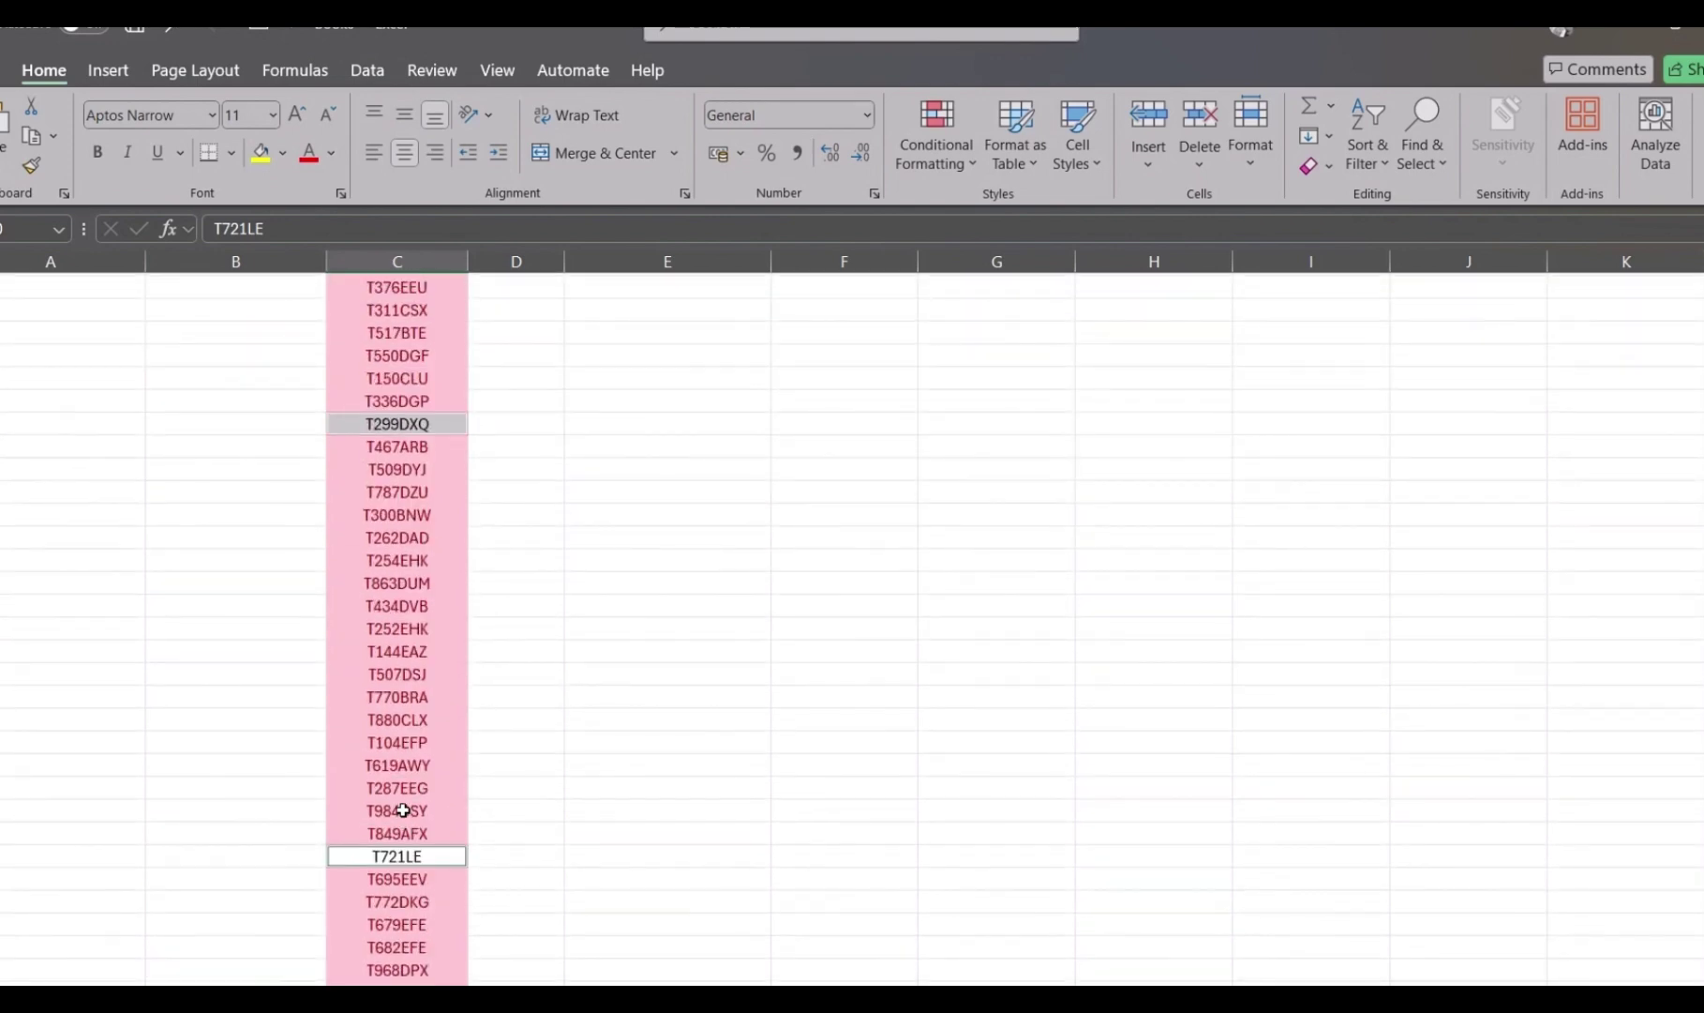
Copy the selected unhighlighted truck numbers into column A of a new blank workbook and auto-fit the column width
key("ctrl+n")
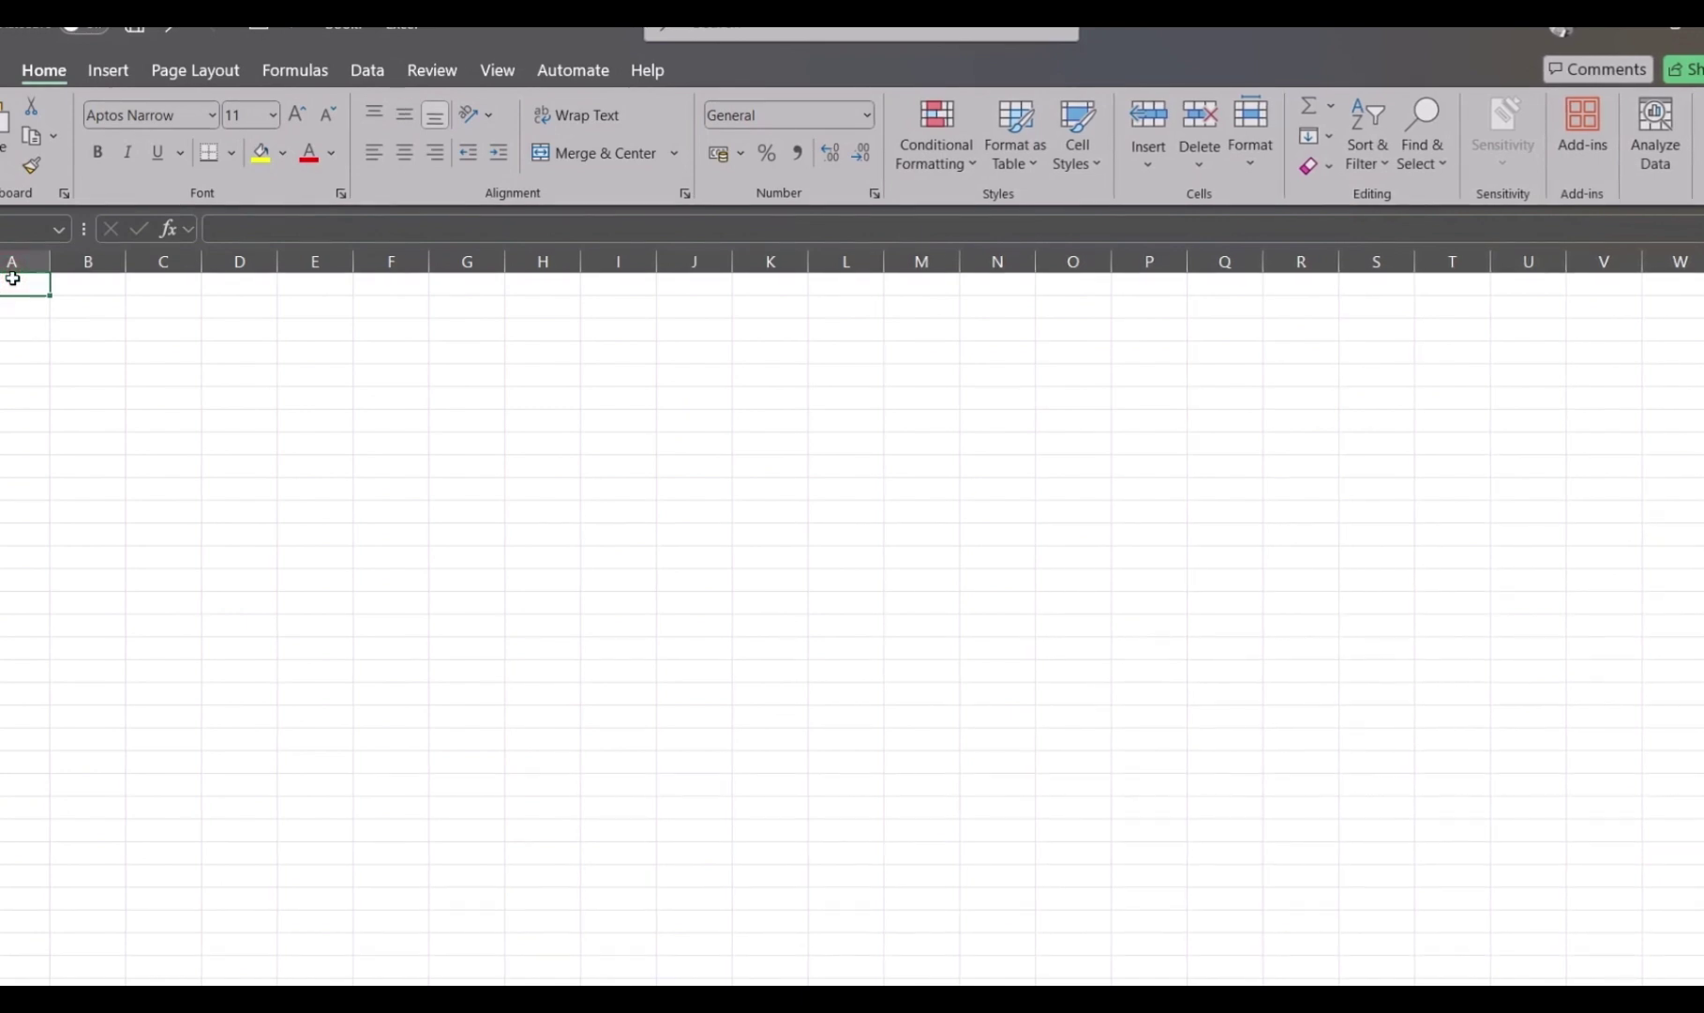
key("ctrl+v")
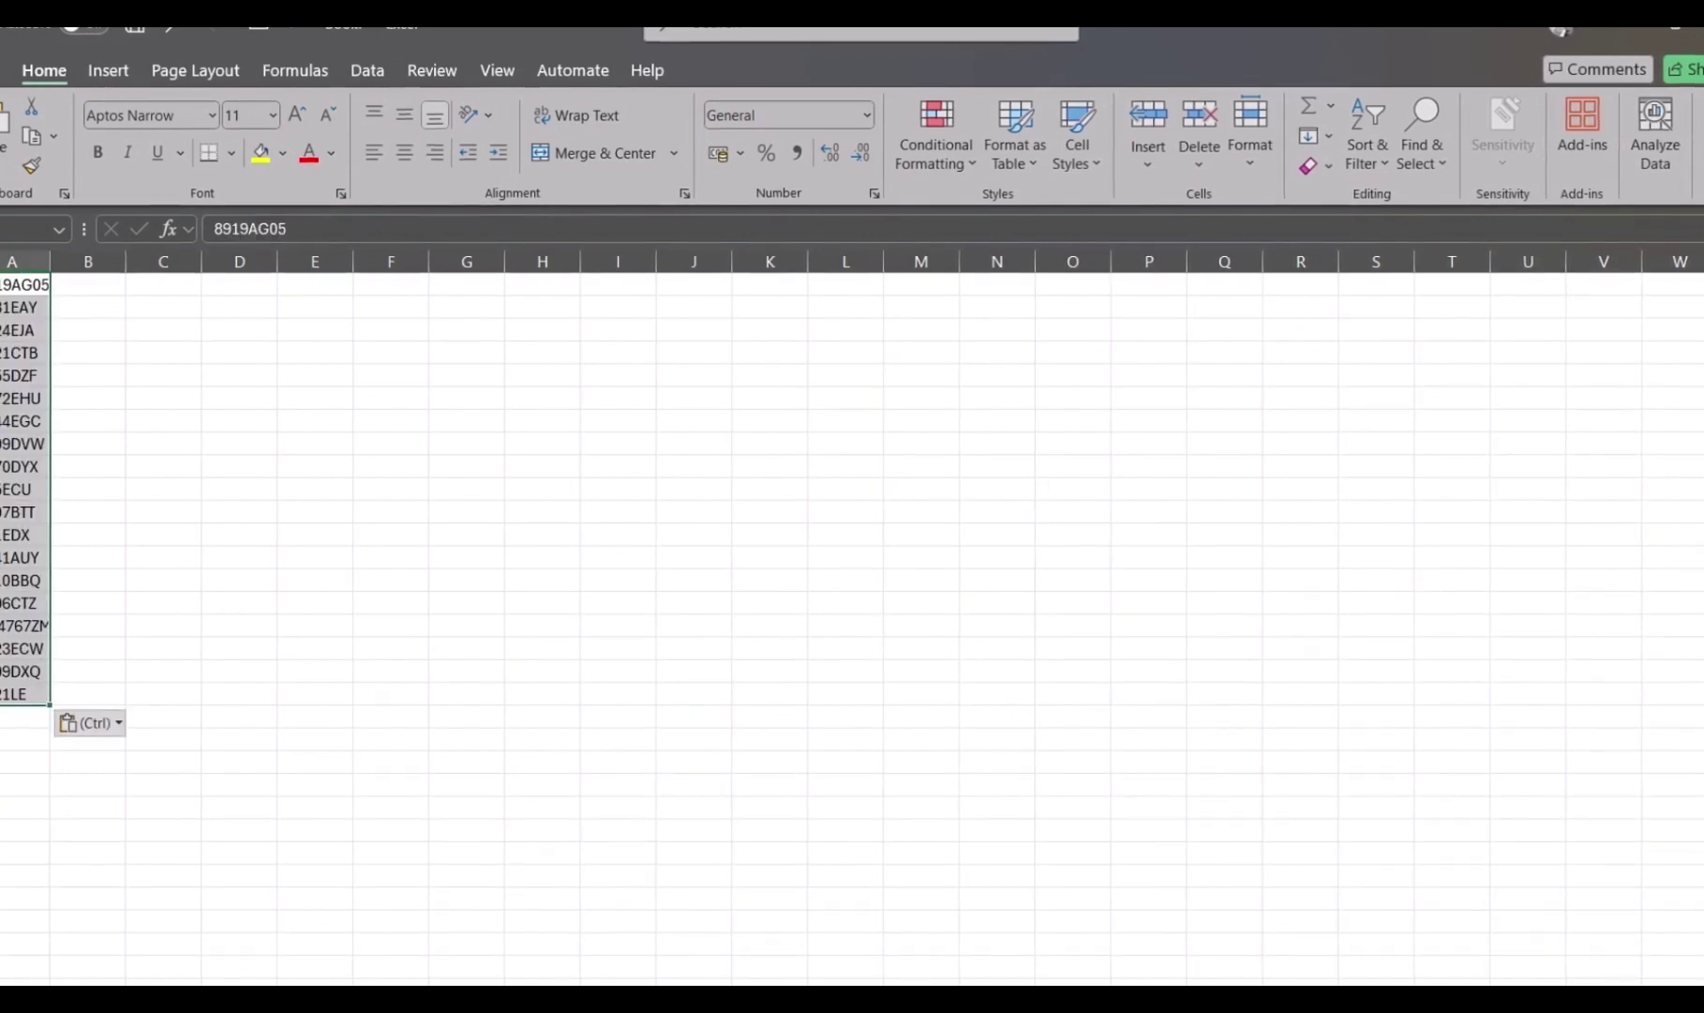
key("ctrl+a")
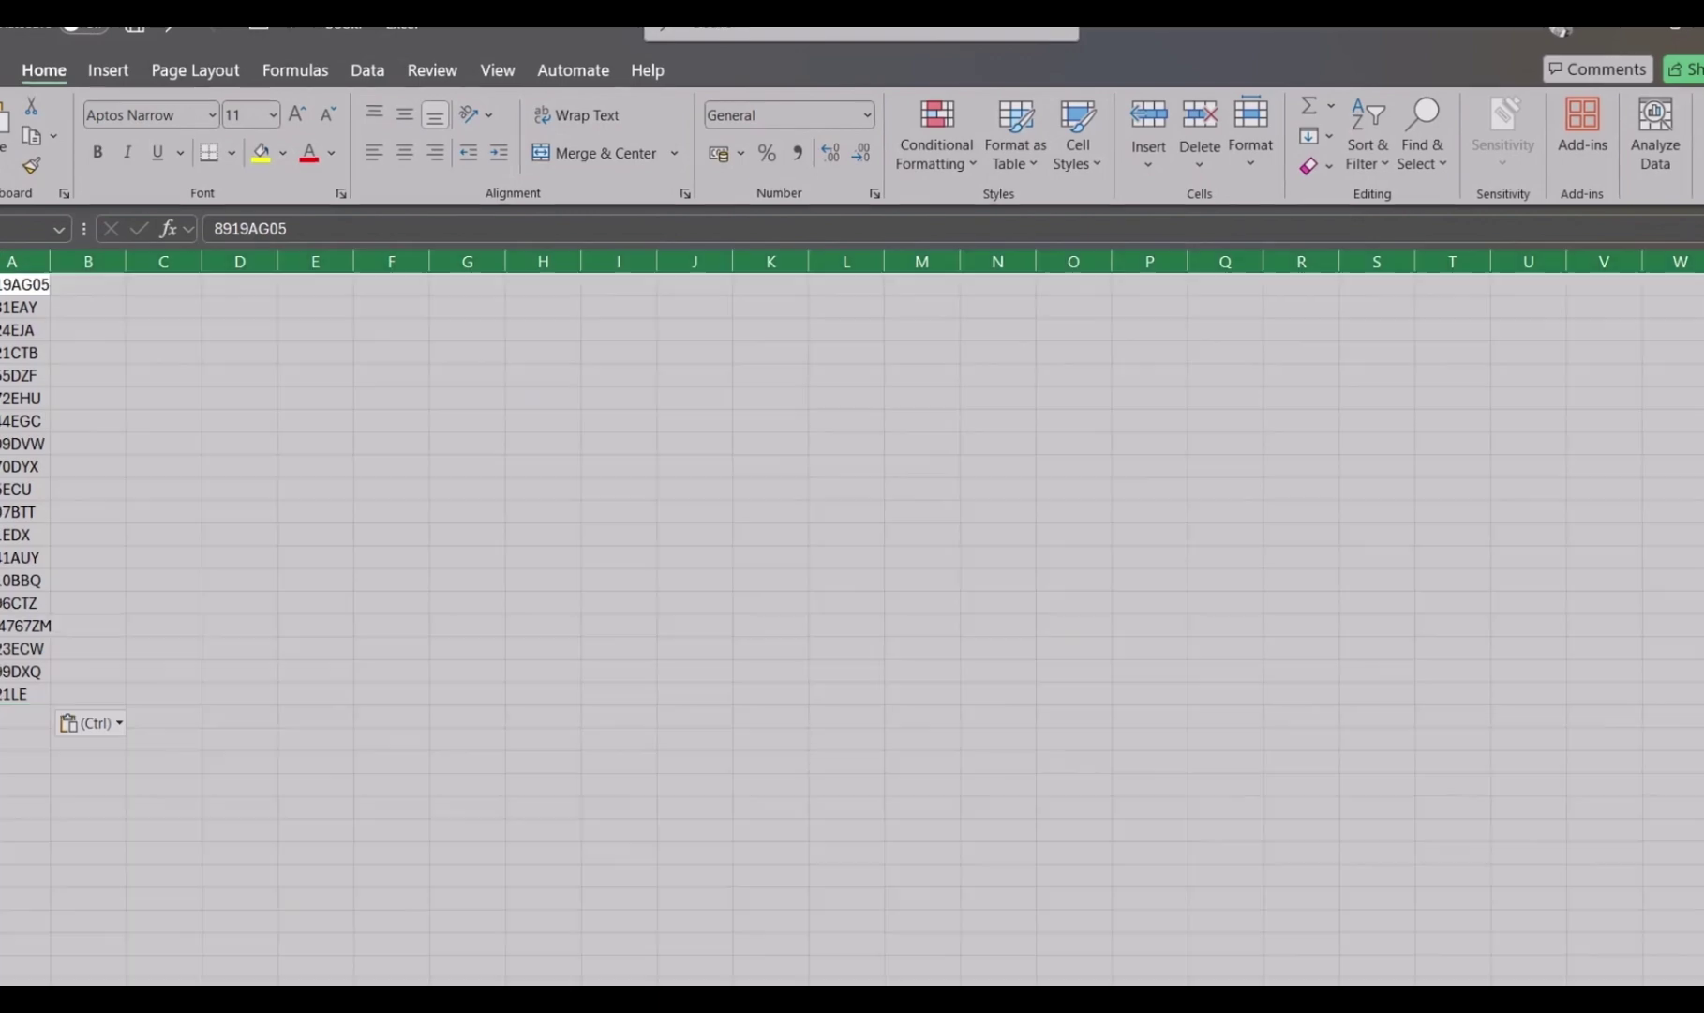
double_click(50, 261)
Arrange the new workbook side by side with Book6 and bring Book6's filtered truck table into view
left_click_drag(370, 37, 1701, 300)
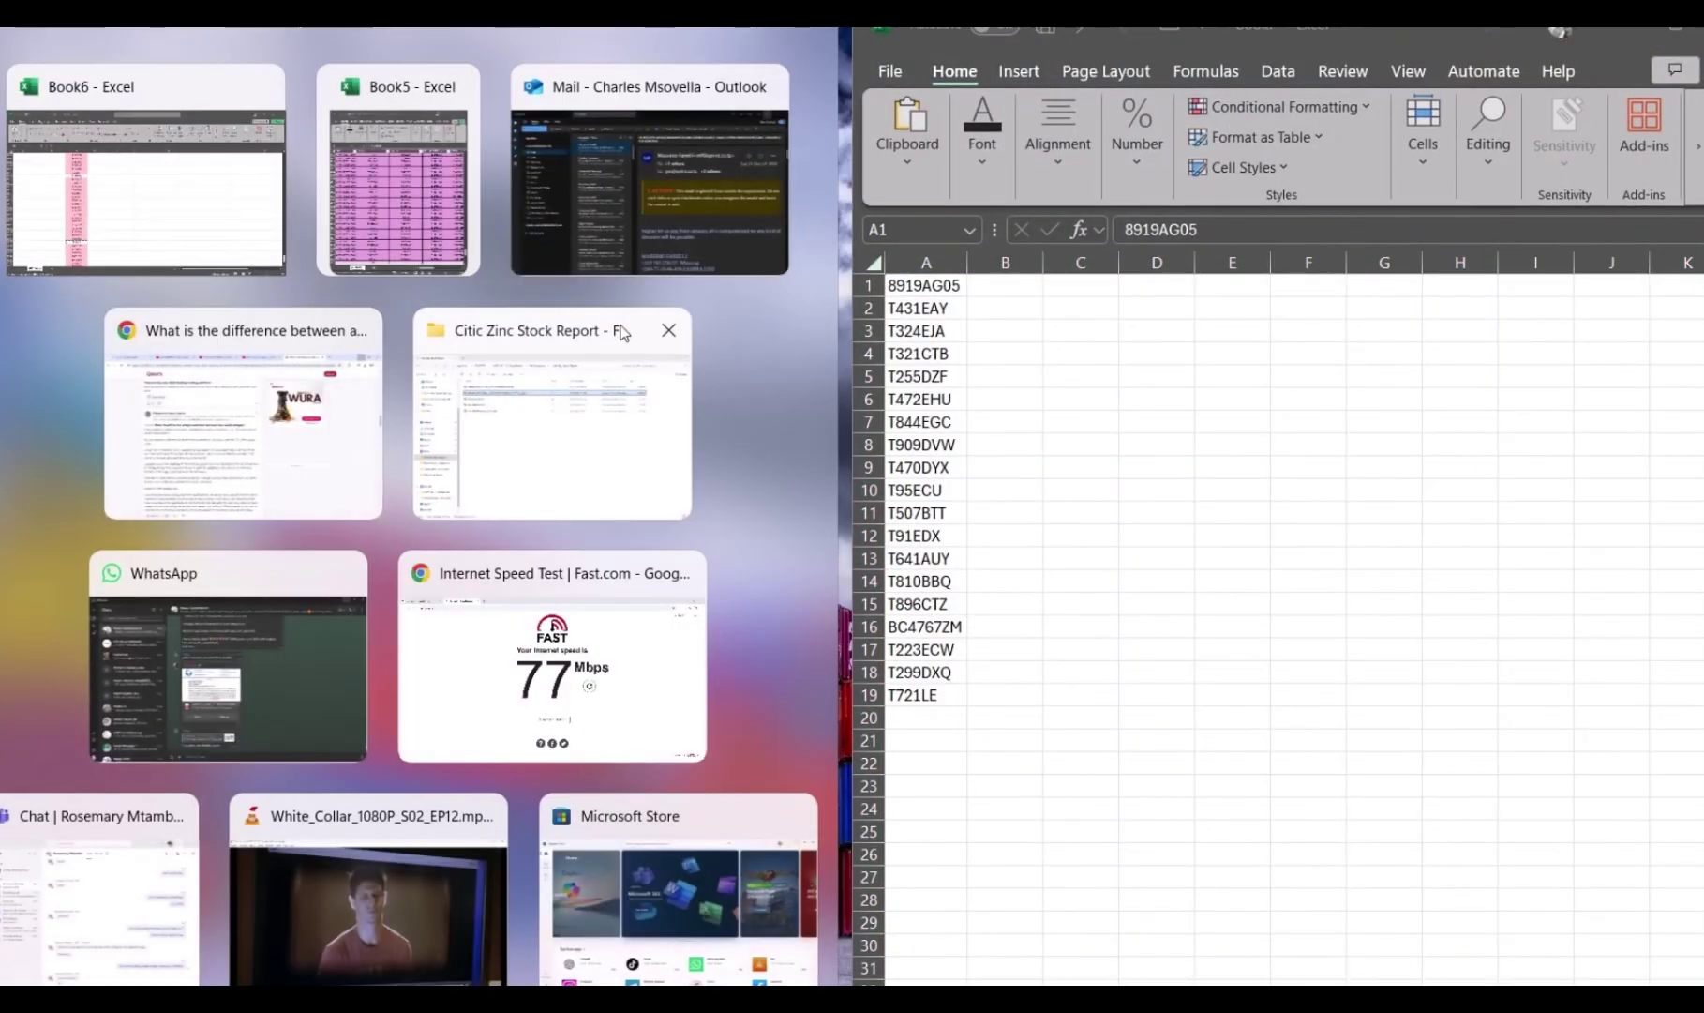
left_click(203, 177)
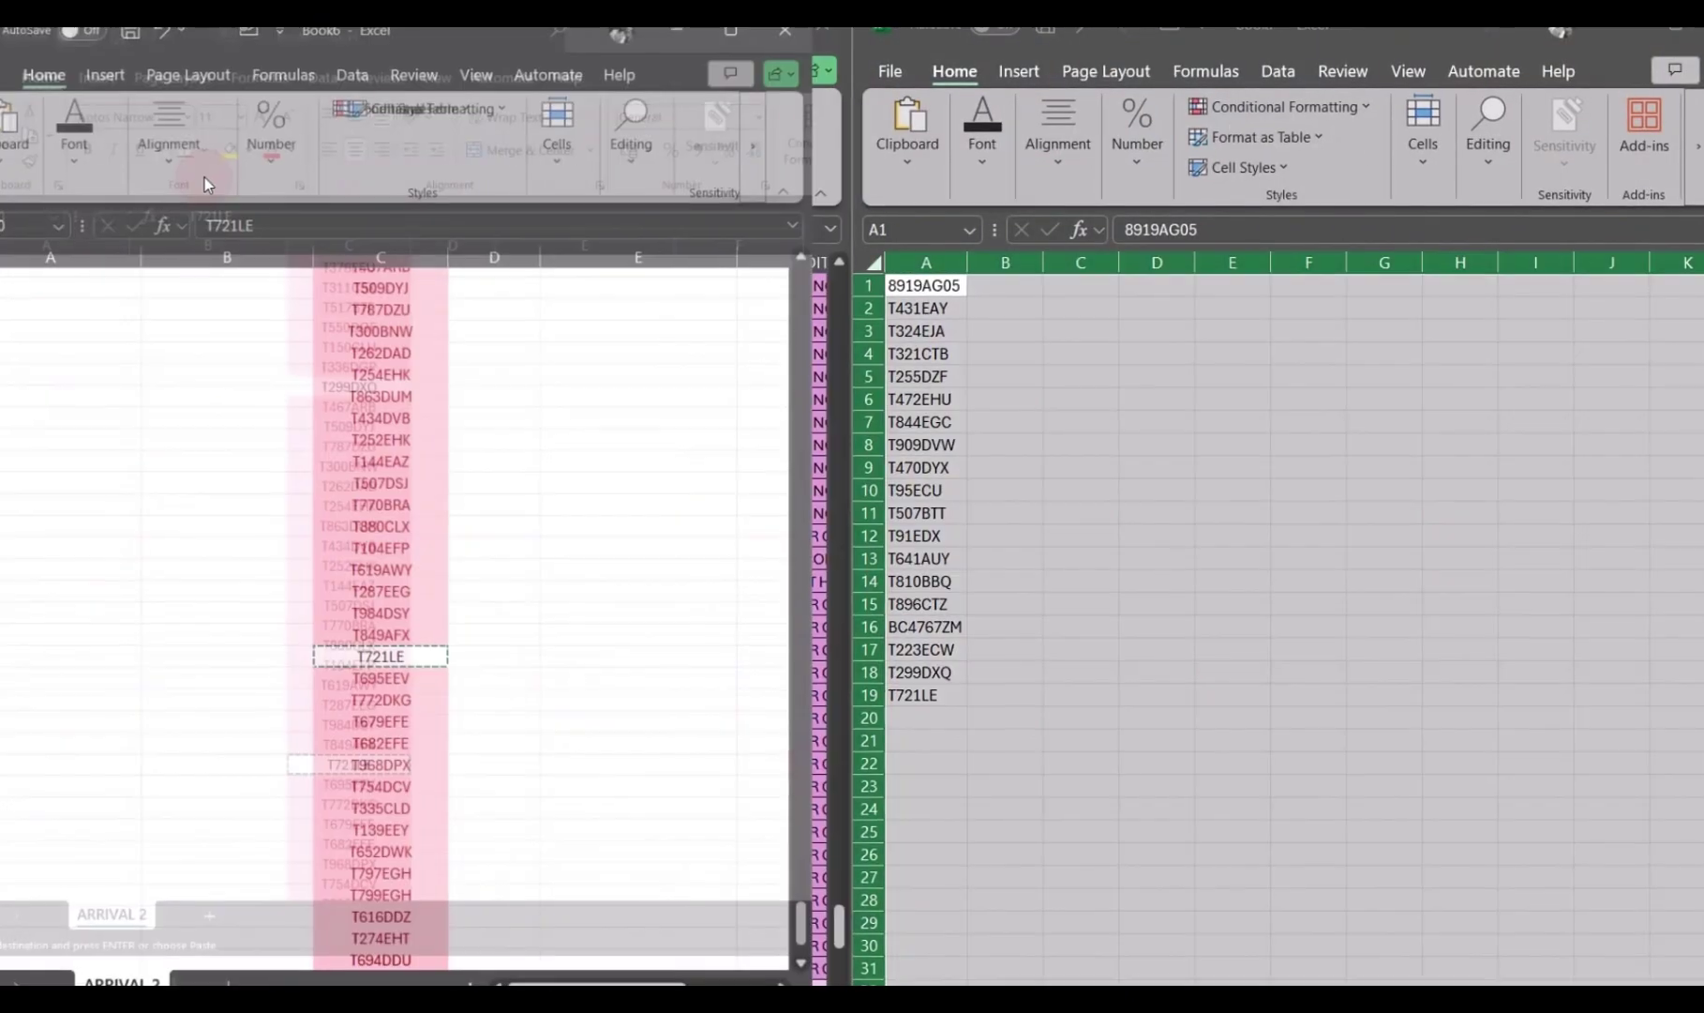
left_click(430, 434)
scroll(430, 434, "down", 15)
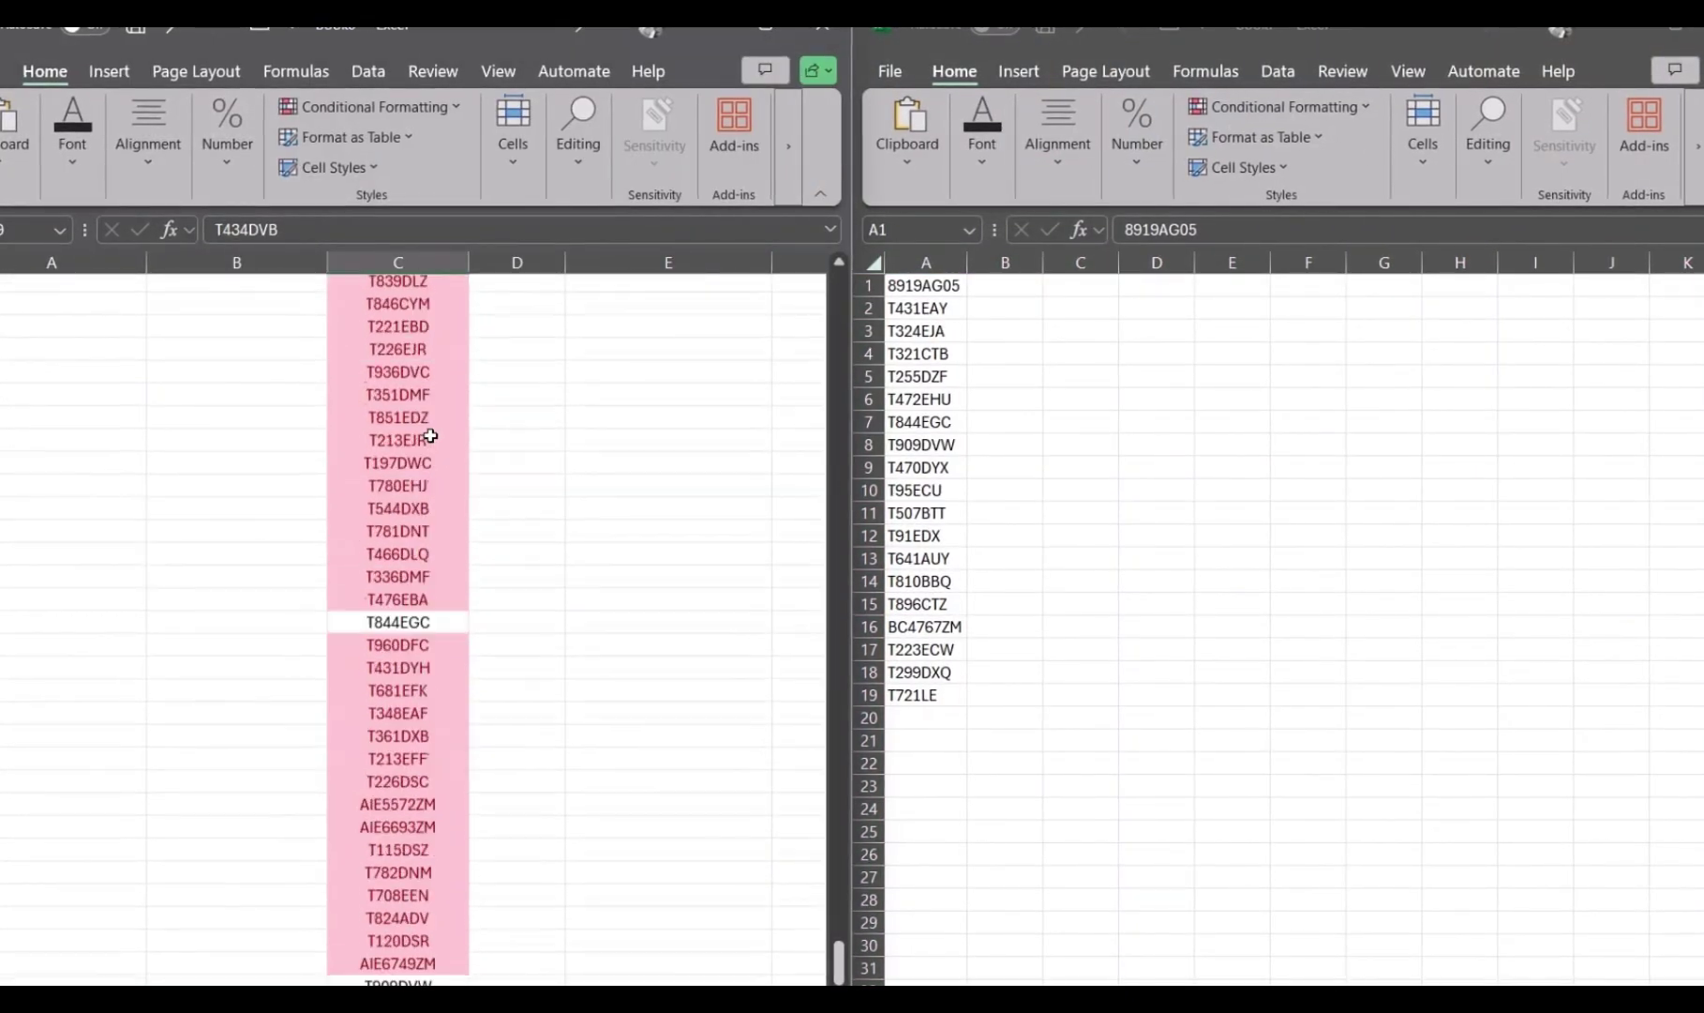
scroll(430, 434, "up", 7)
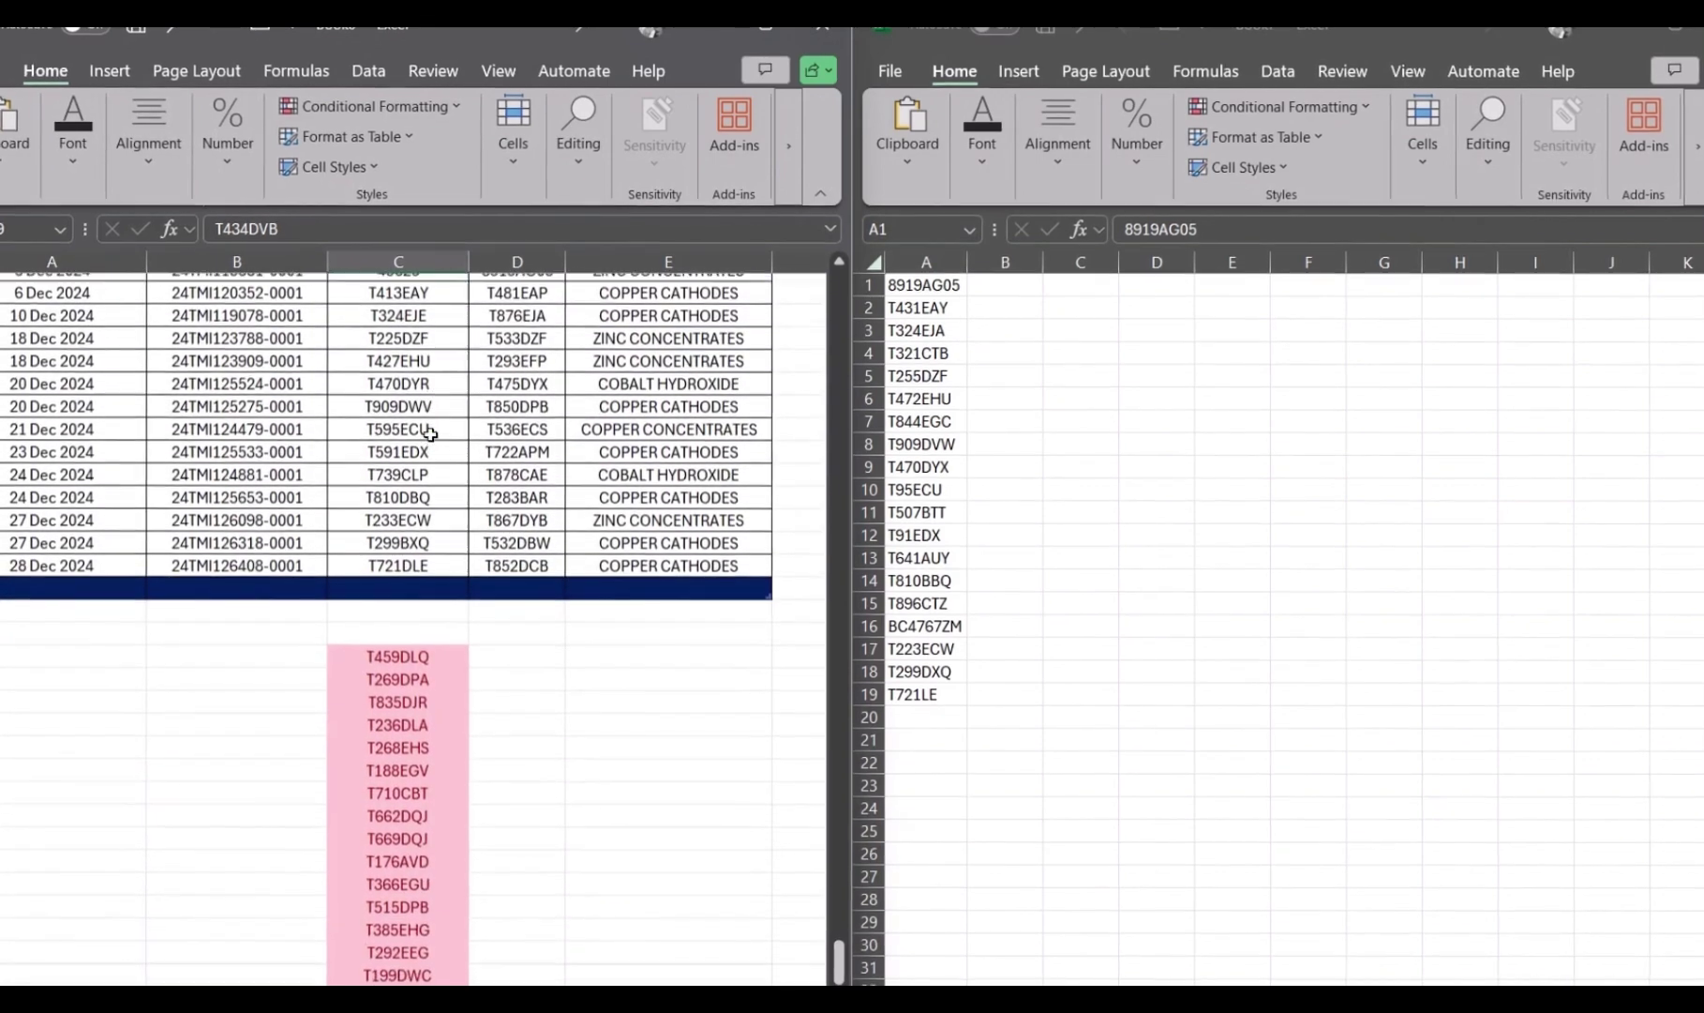
left_click(449, 824)
left_click(926, 430)
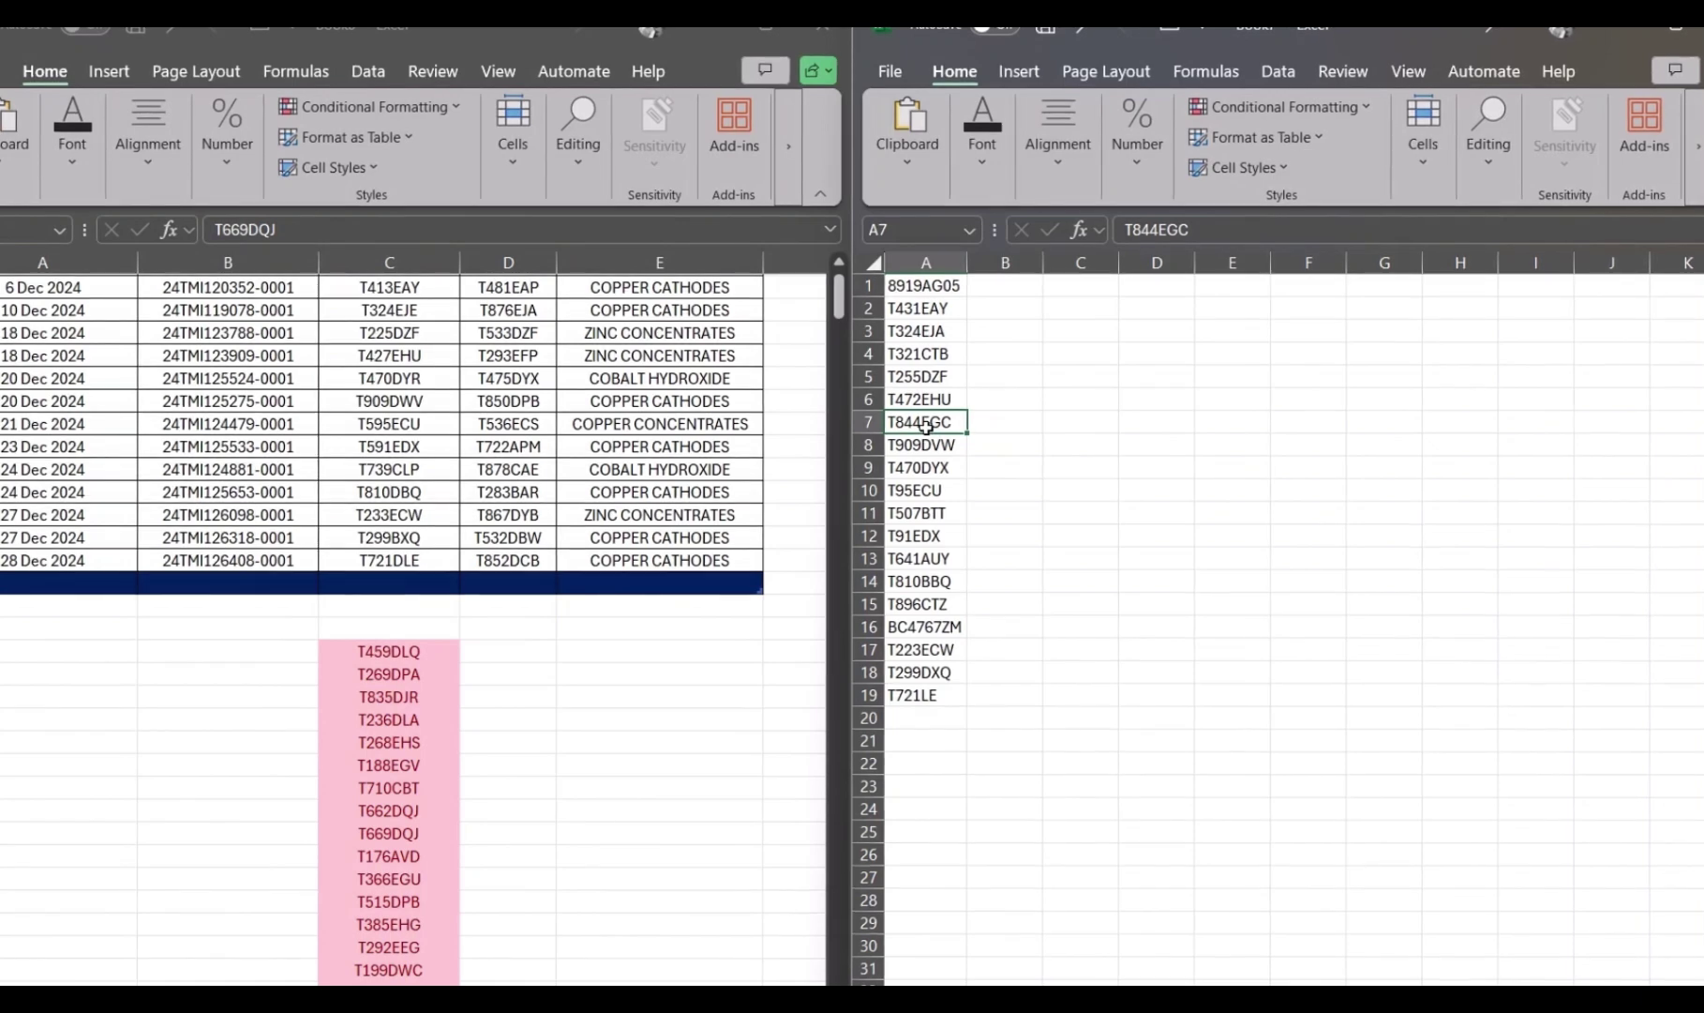
left_click(413, 469)
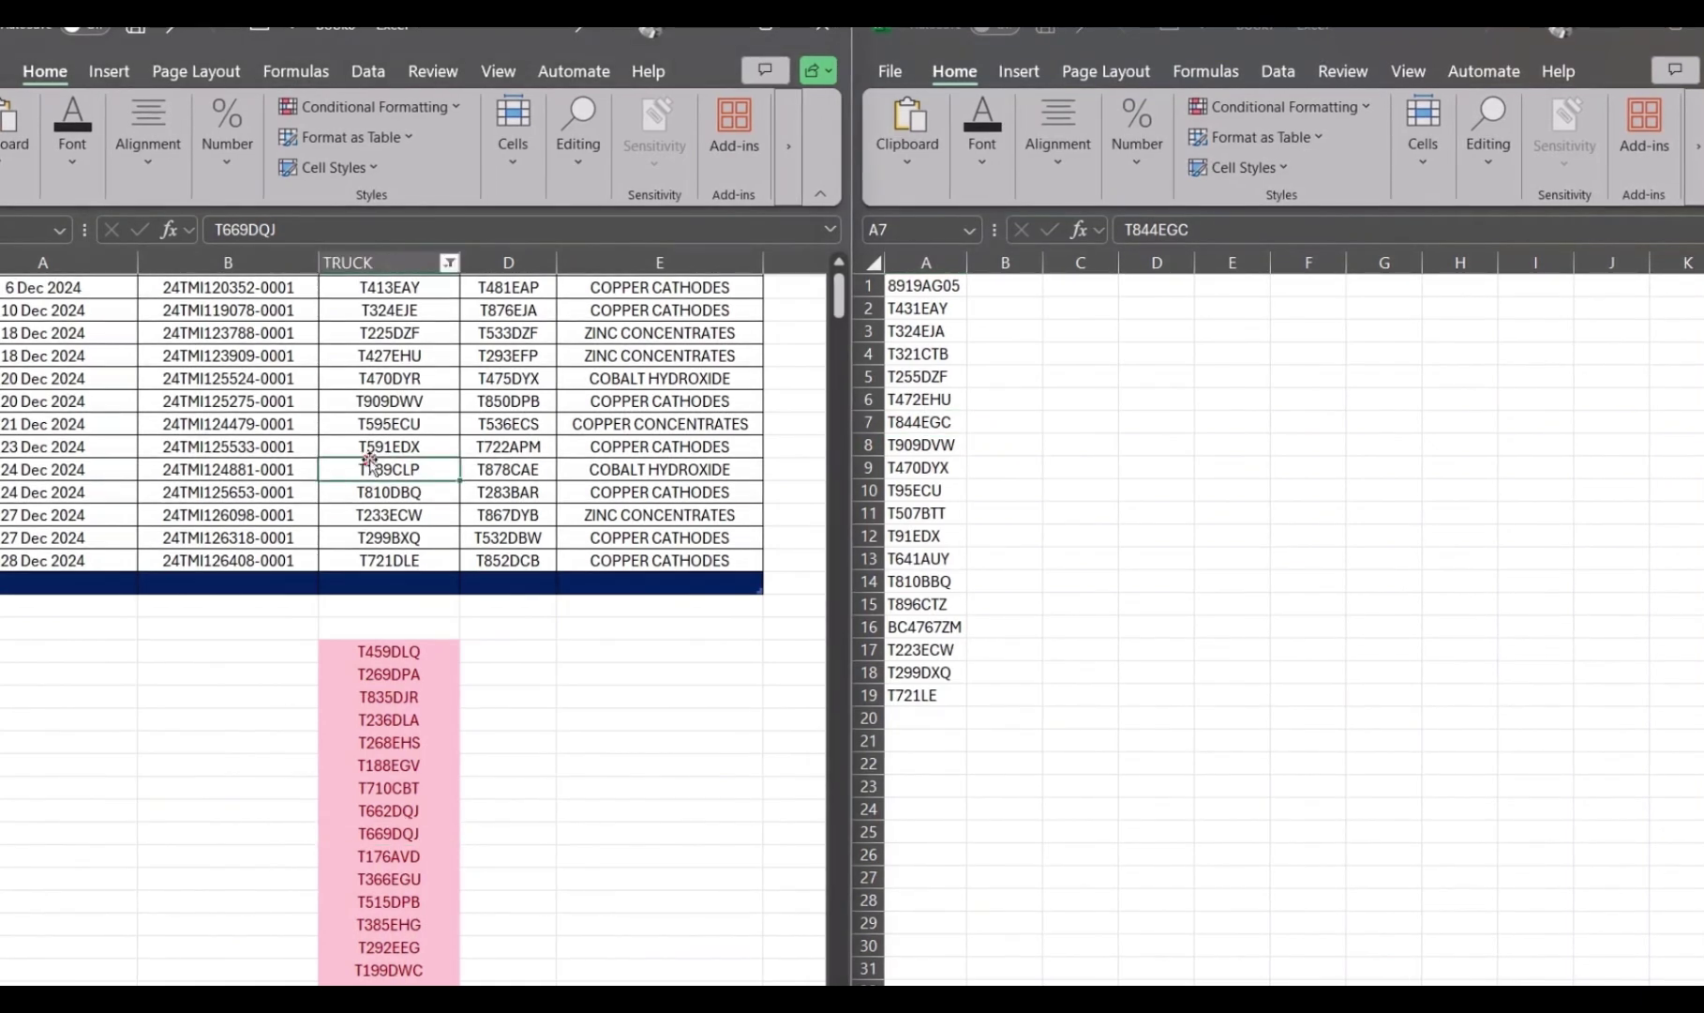
left_click(920, 307)
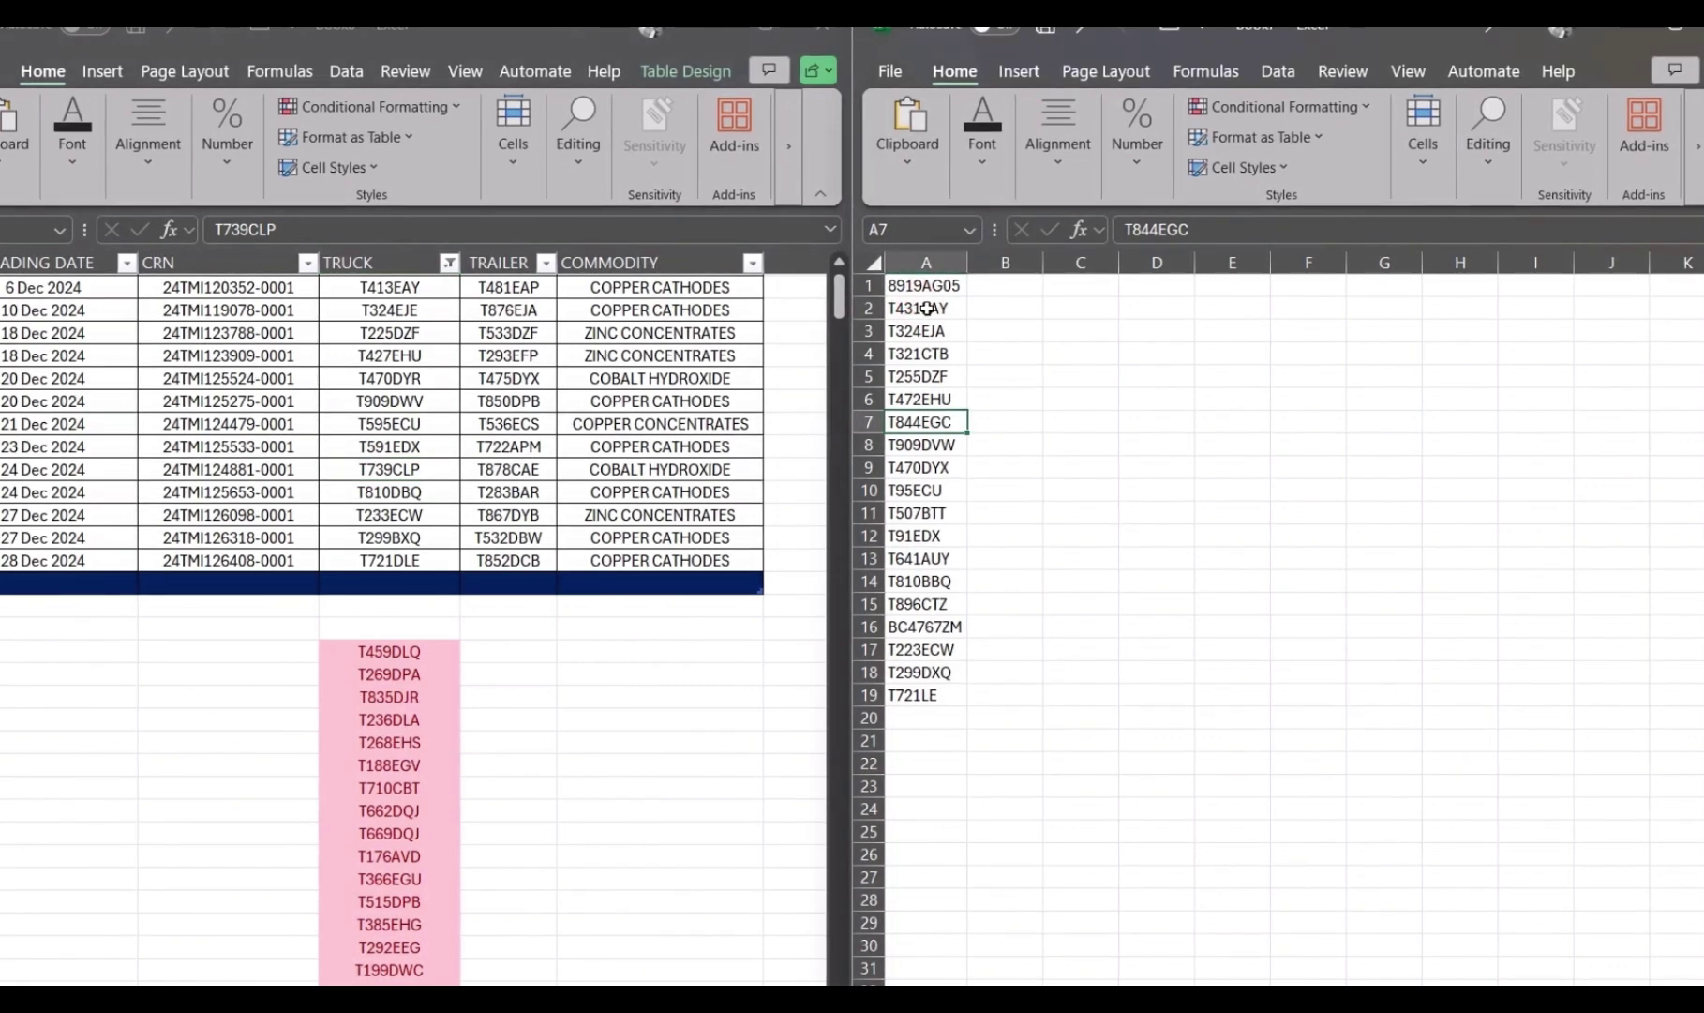
left_click(922, 307)
scroll(379, 394, "up", 2)
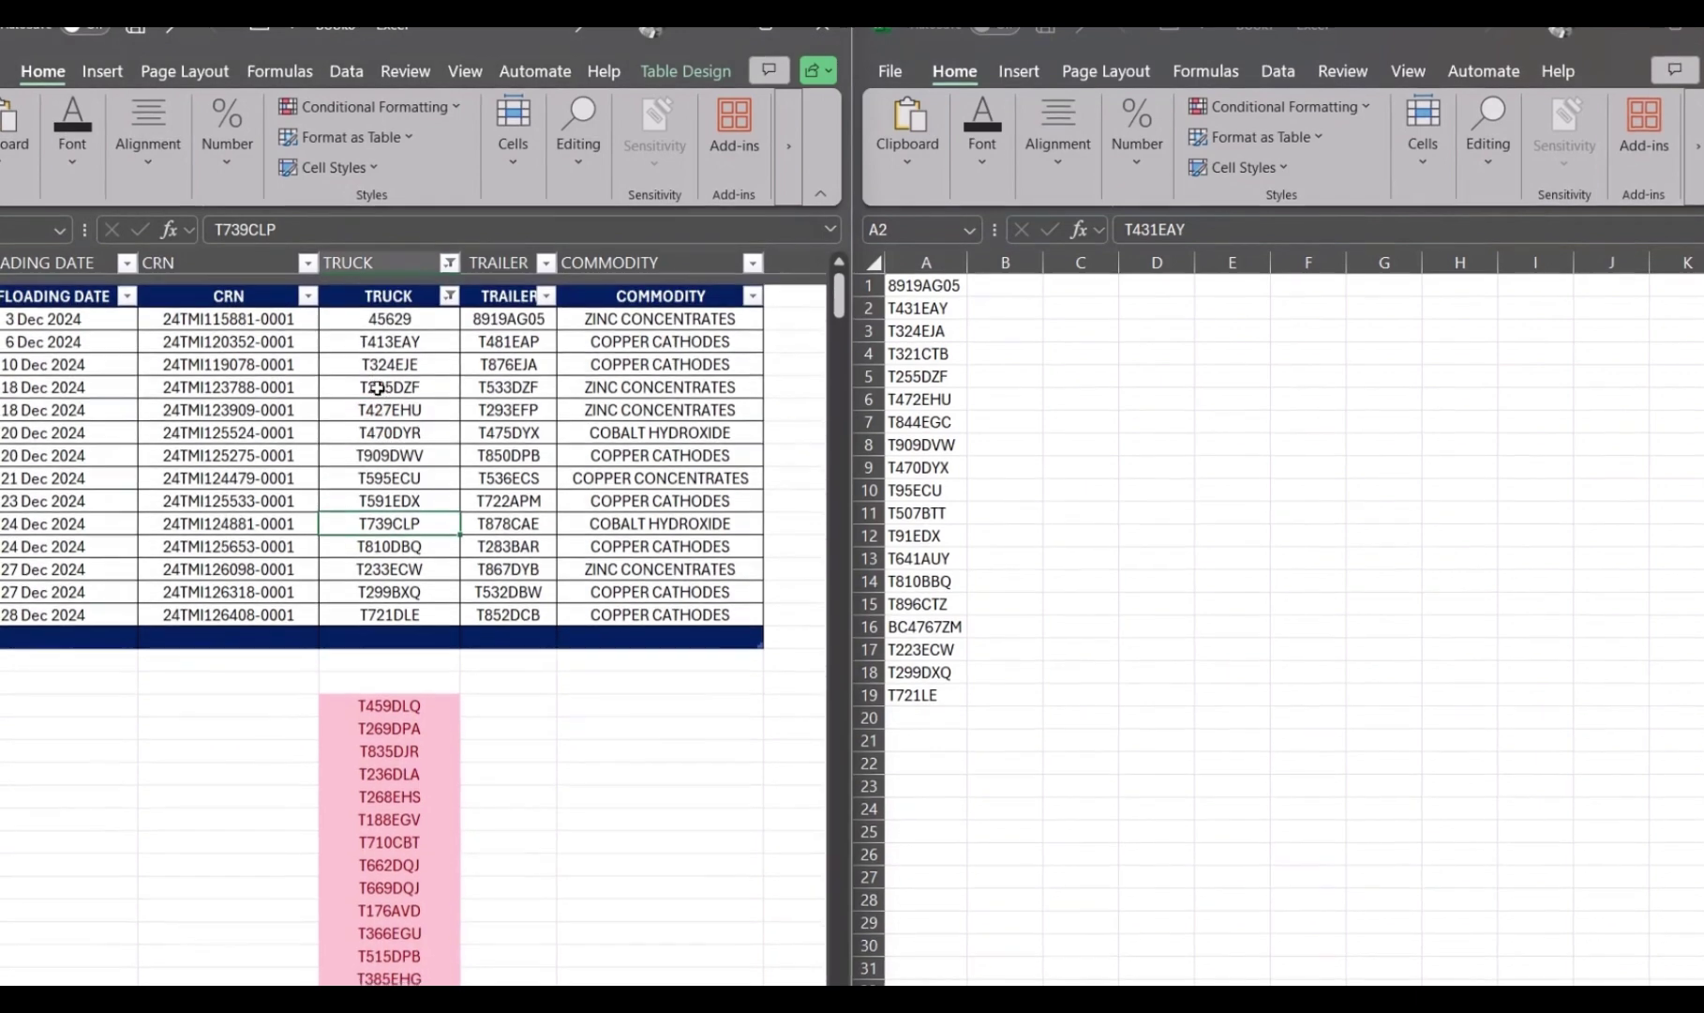
left_click(386, 333)
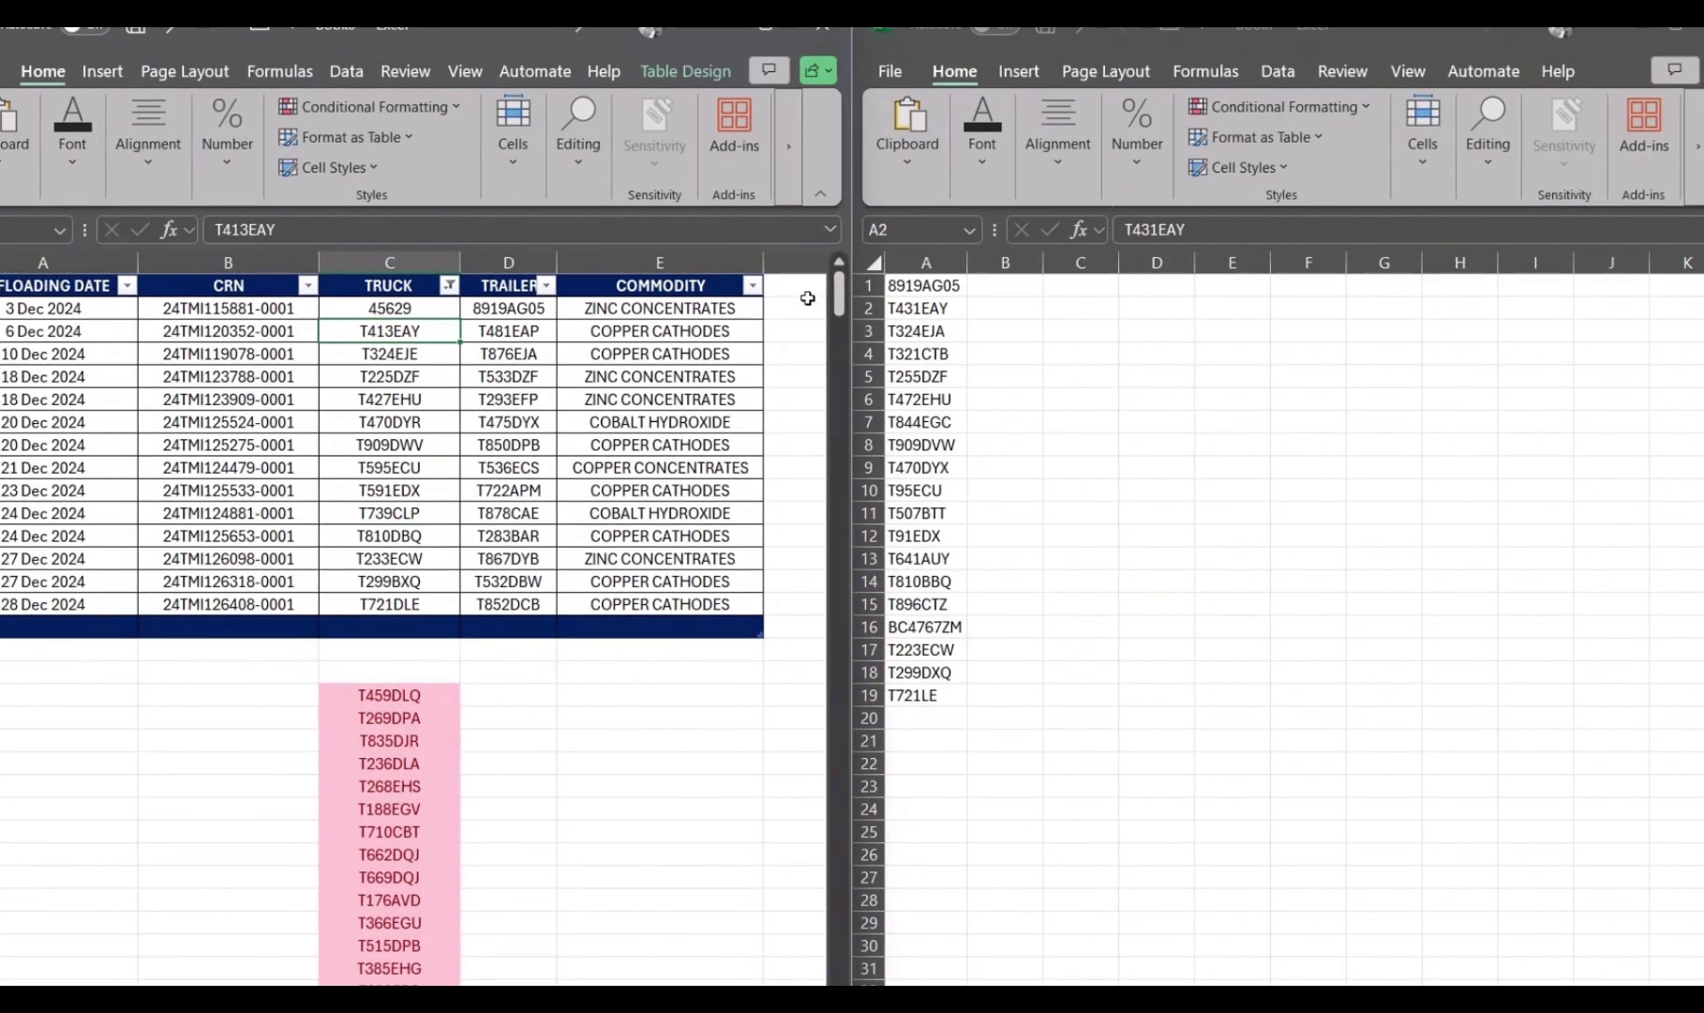
left_click(914, 309)
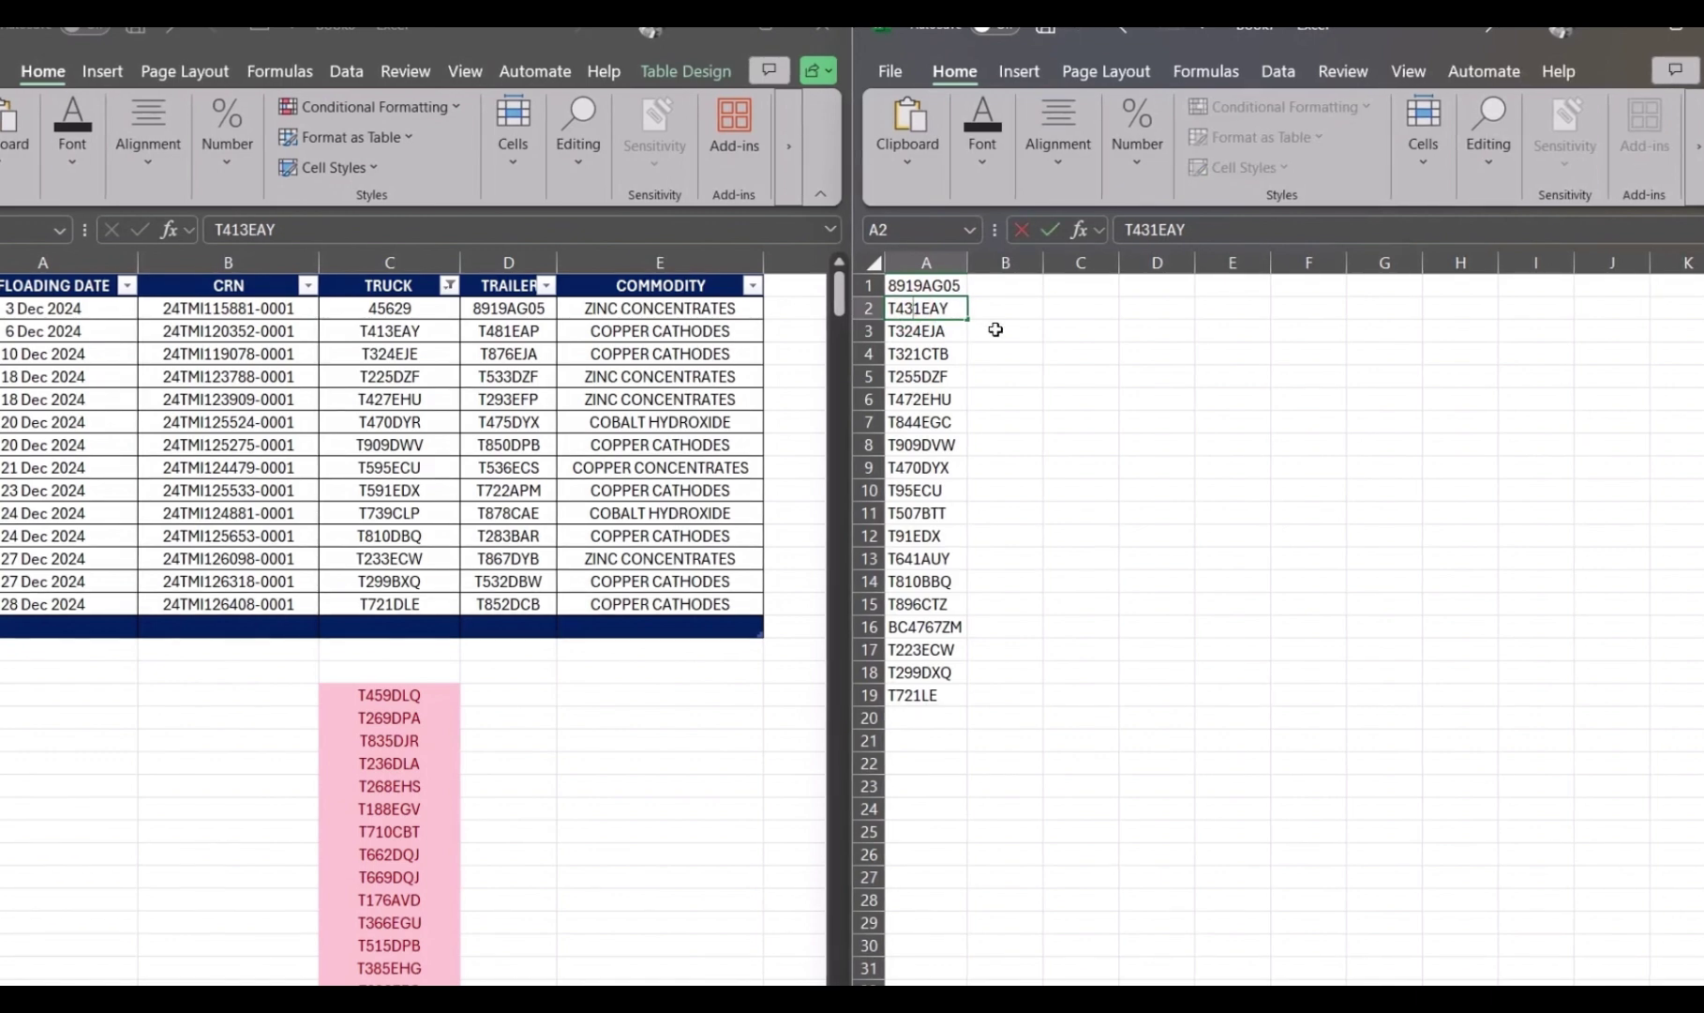
left_click(1037, 378)
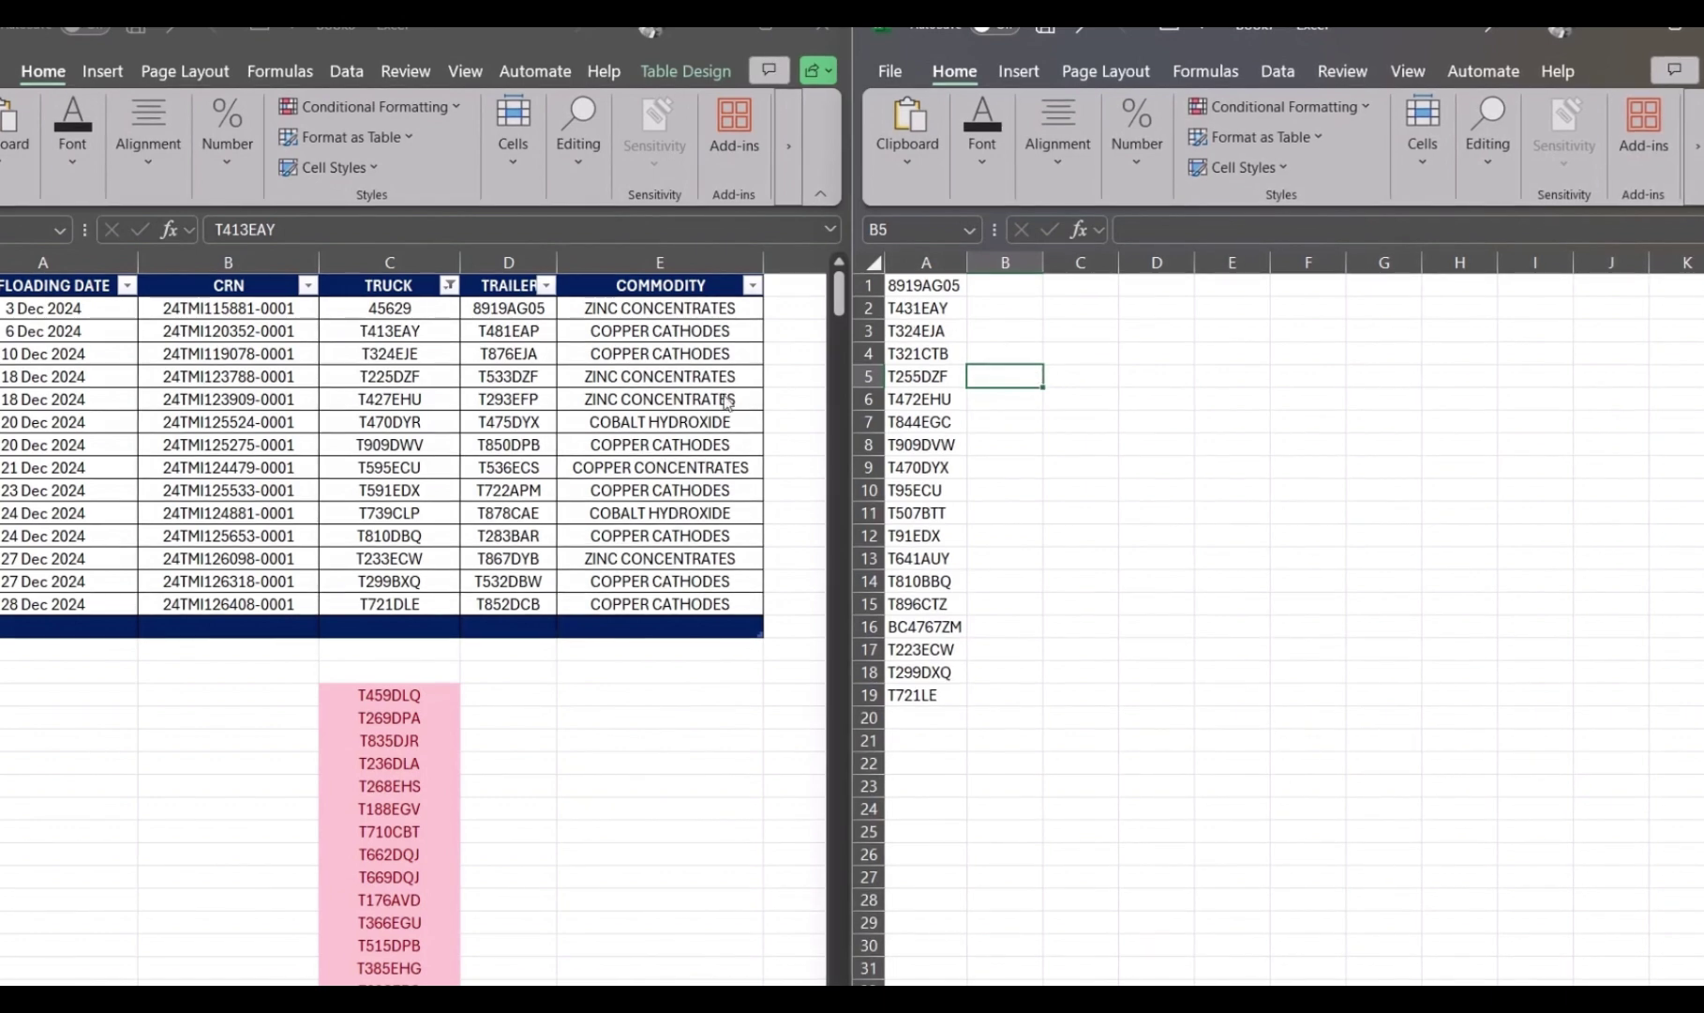
left_click(918, 353)
left_click(927, 307)
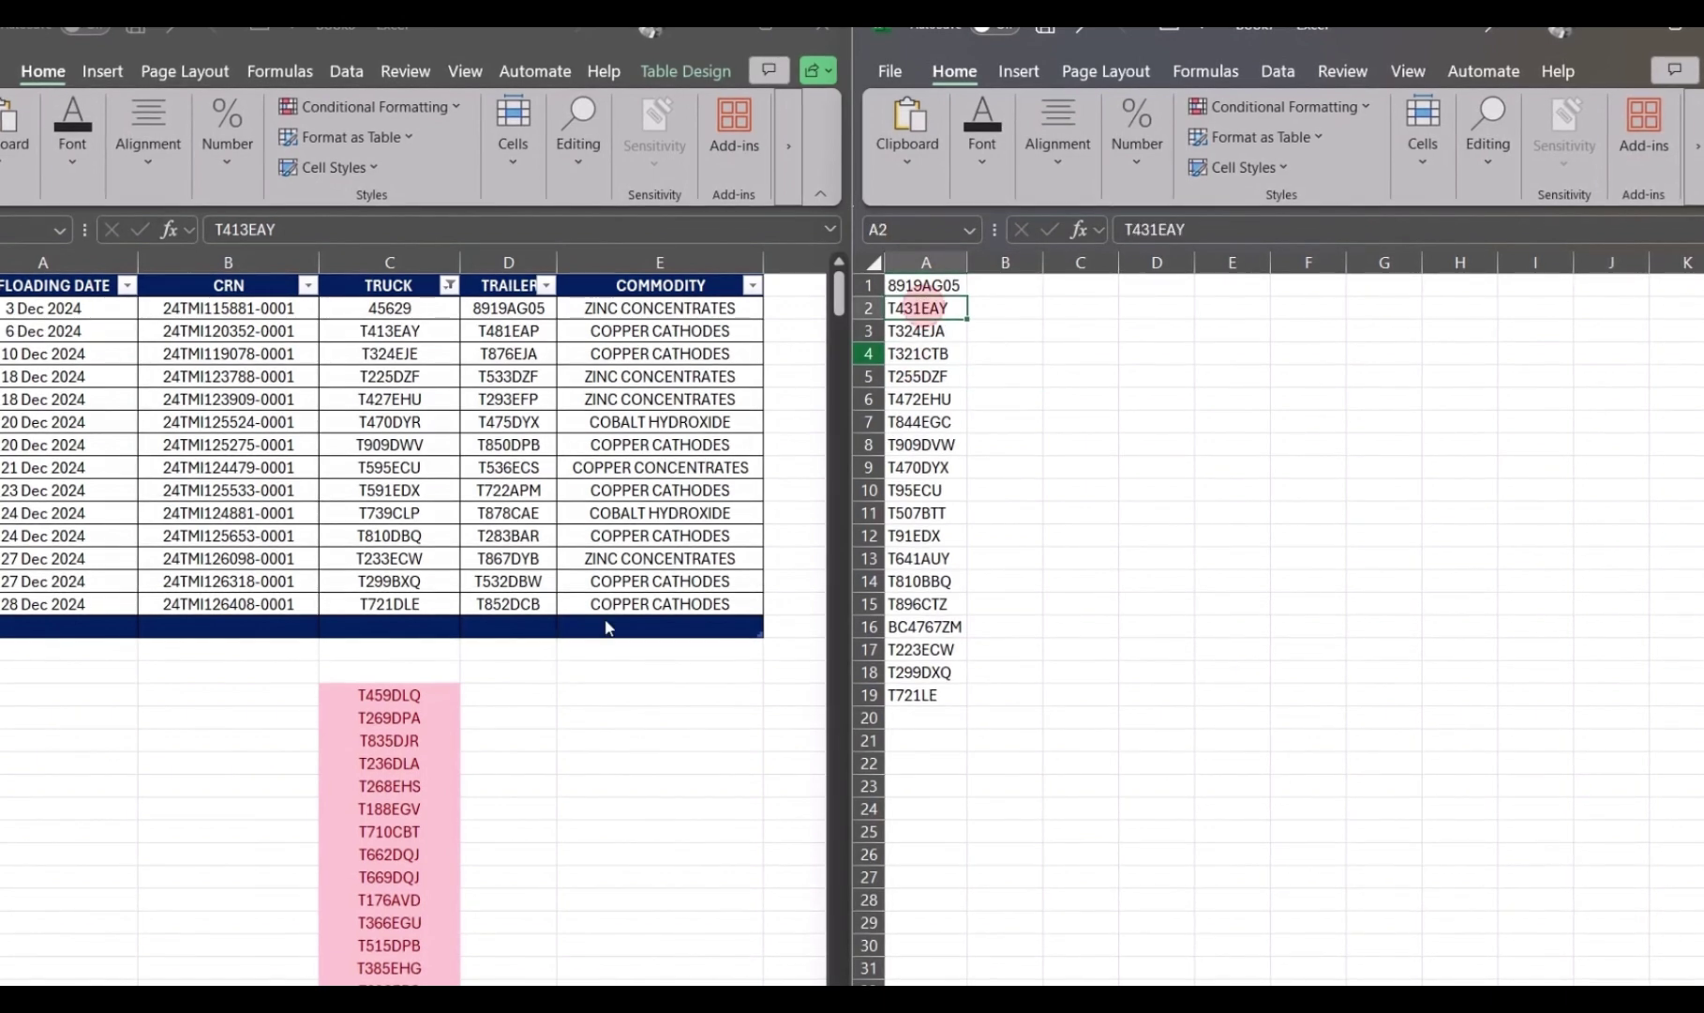
left_click(380, 865)
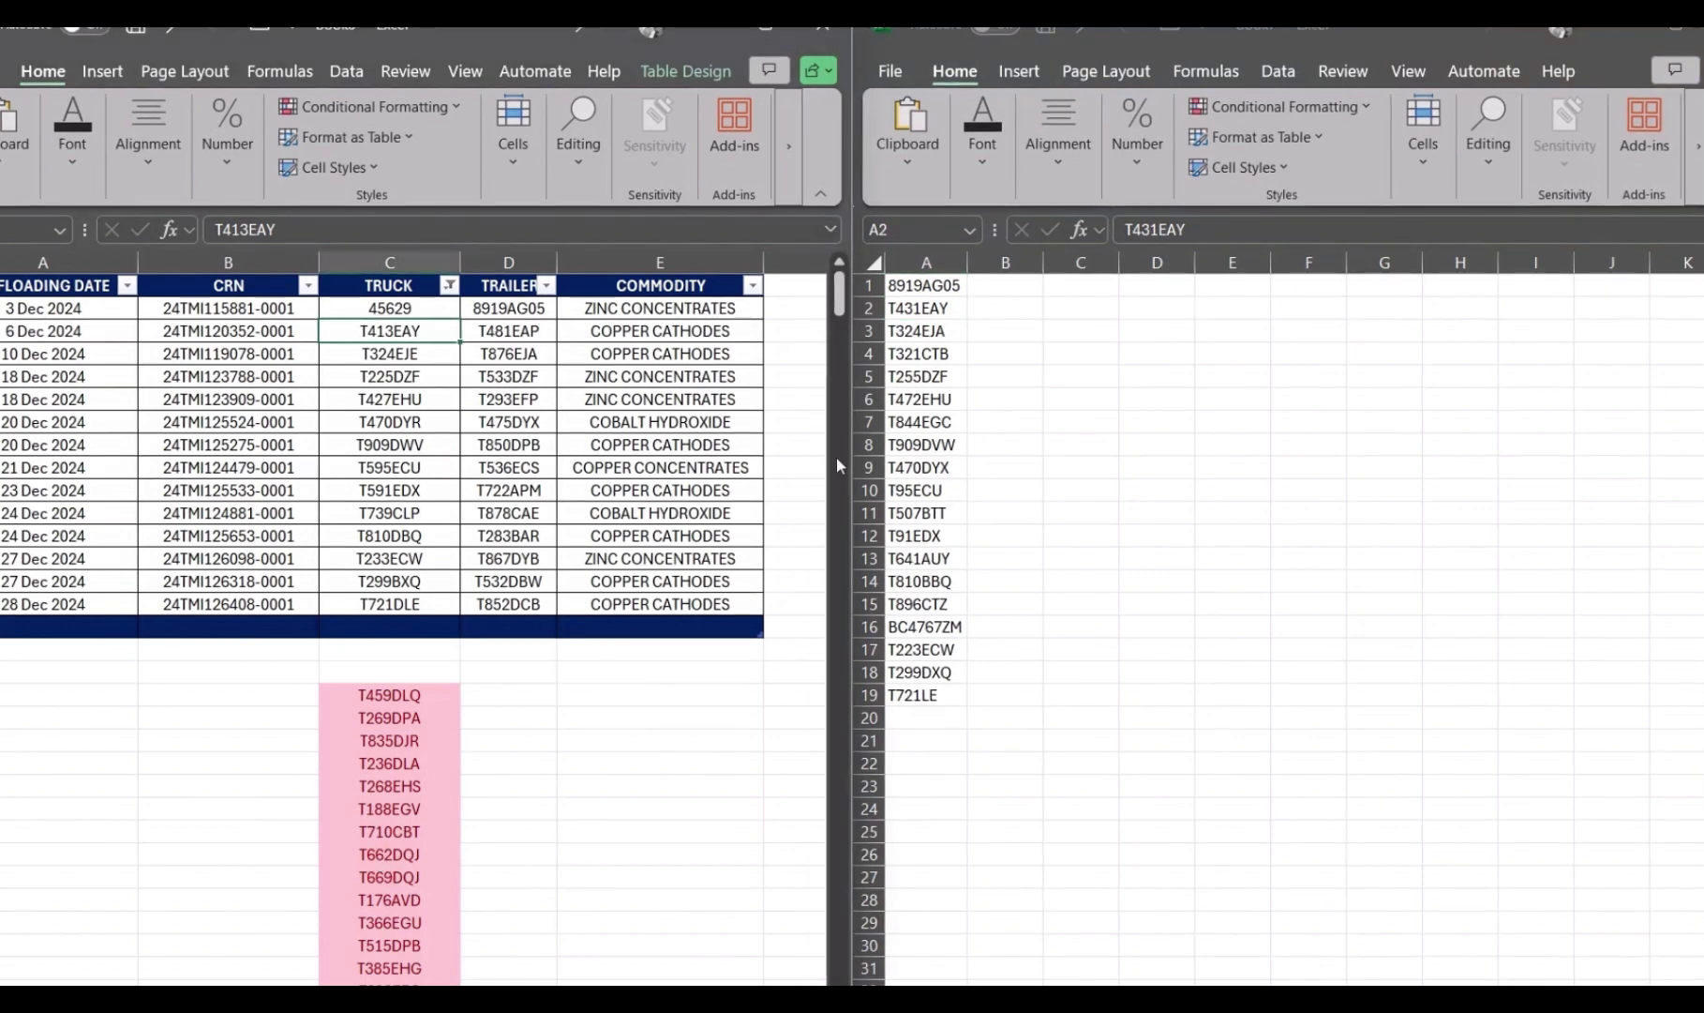
left_click(915, 304)
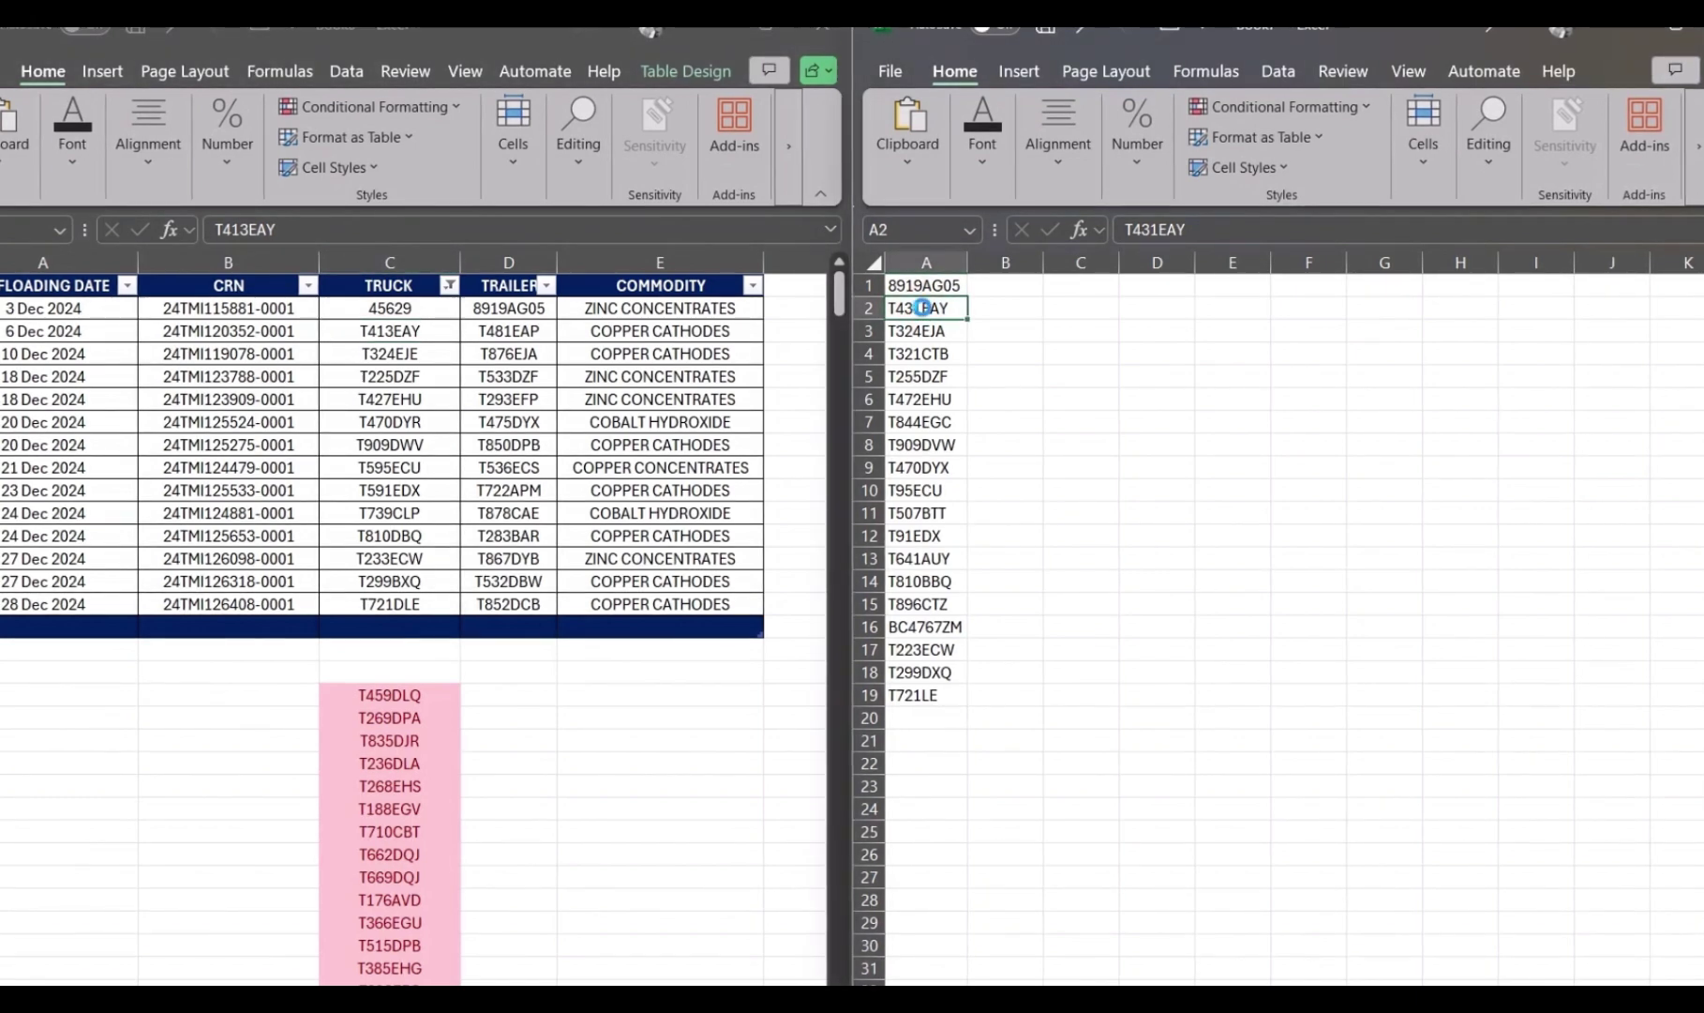
left_click(379, 331)
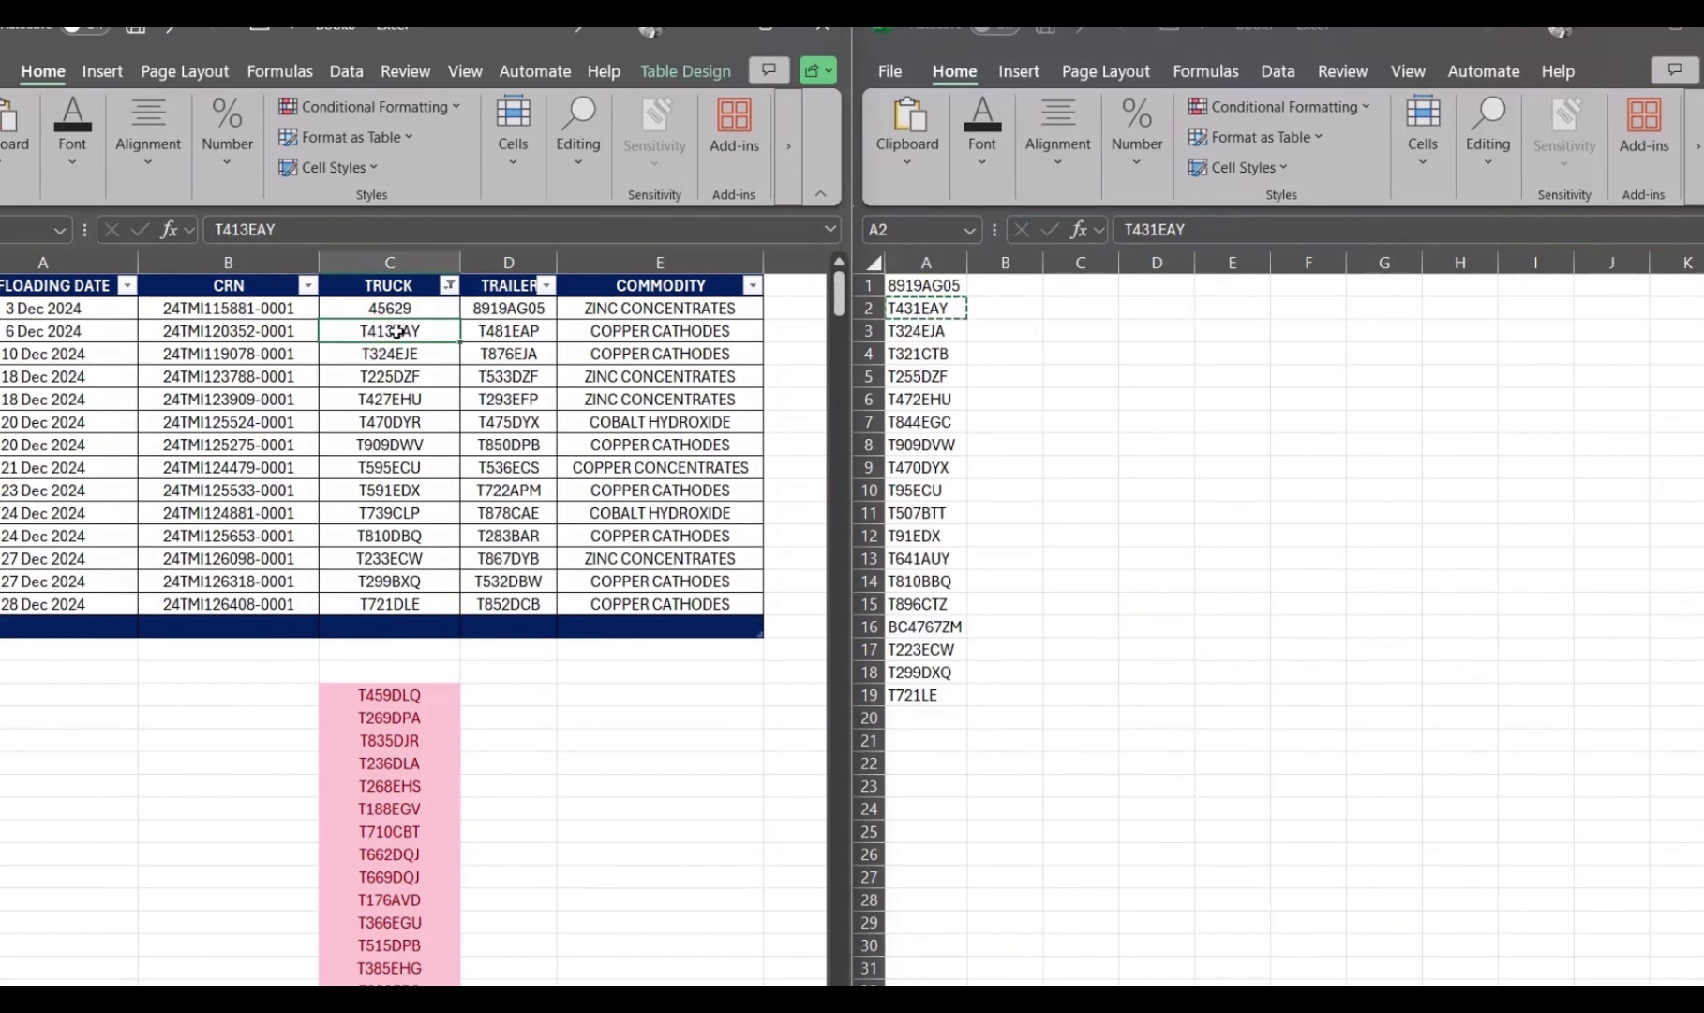
type("T431EAY")
left_click(412, 376)
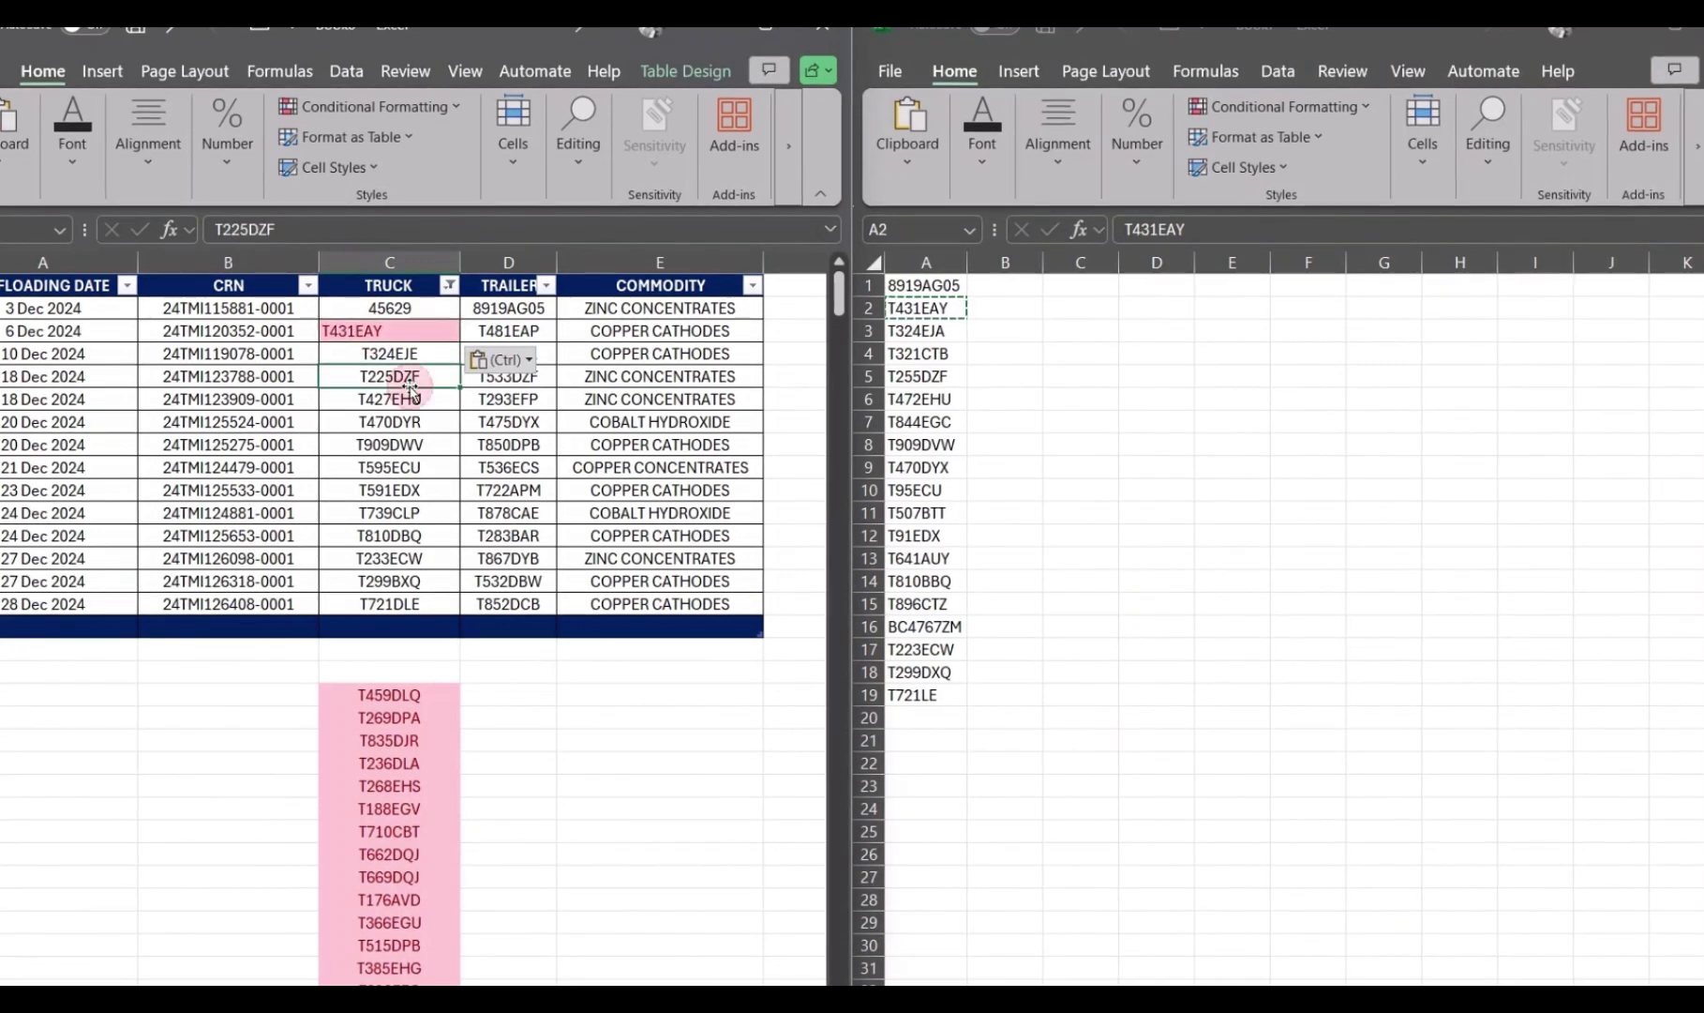
key("ctrl+z")
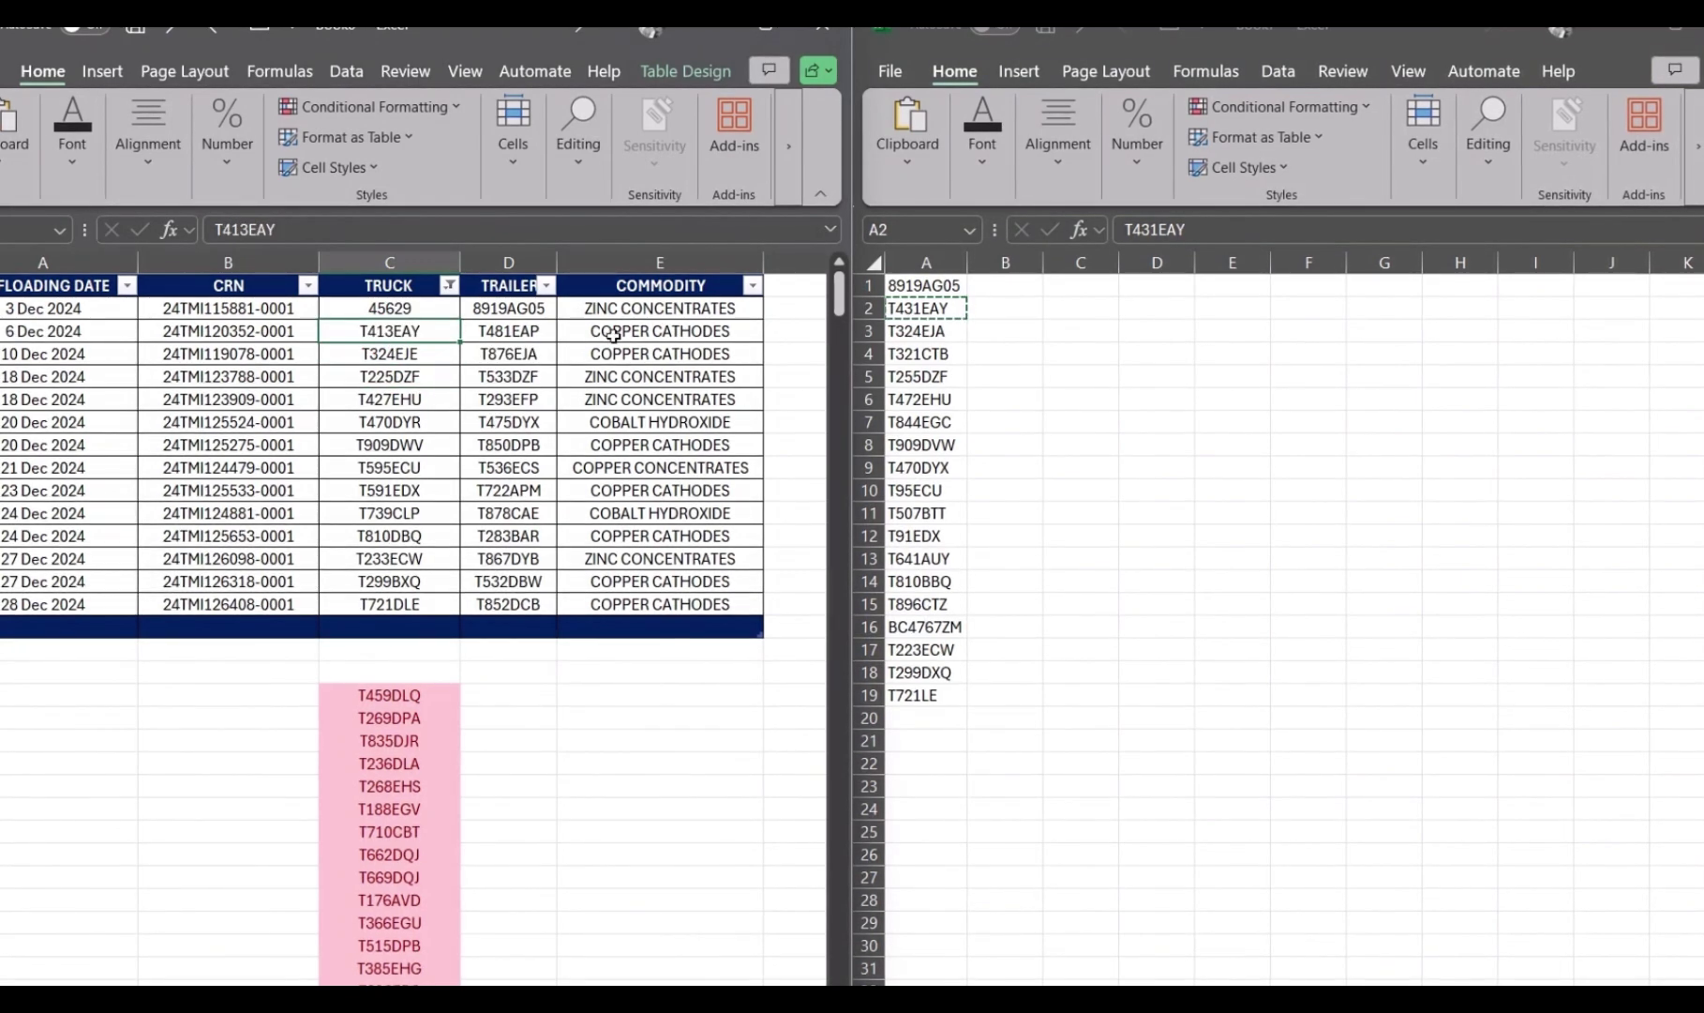
type("T431EAY")
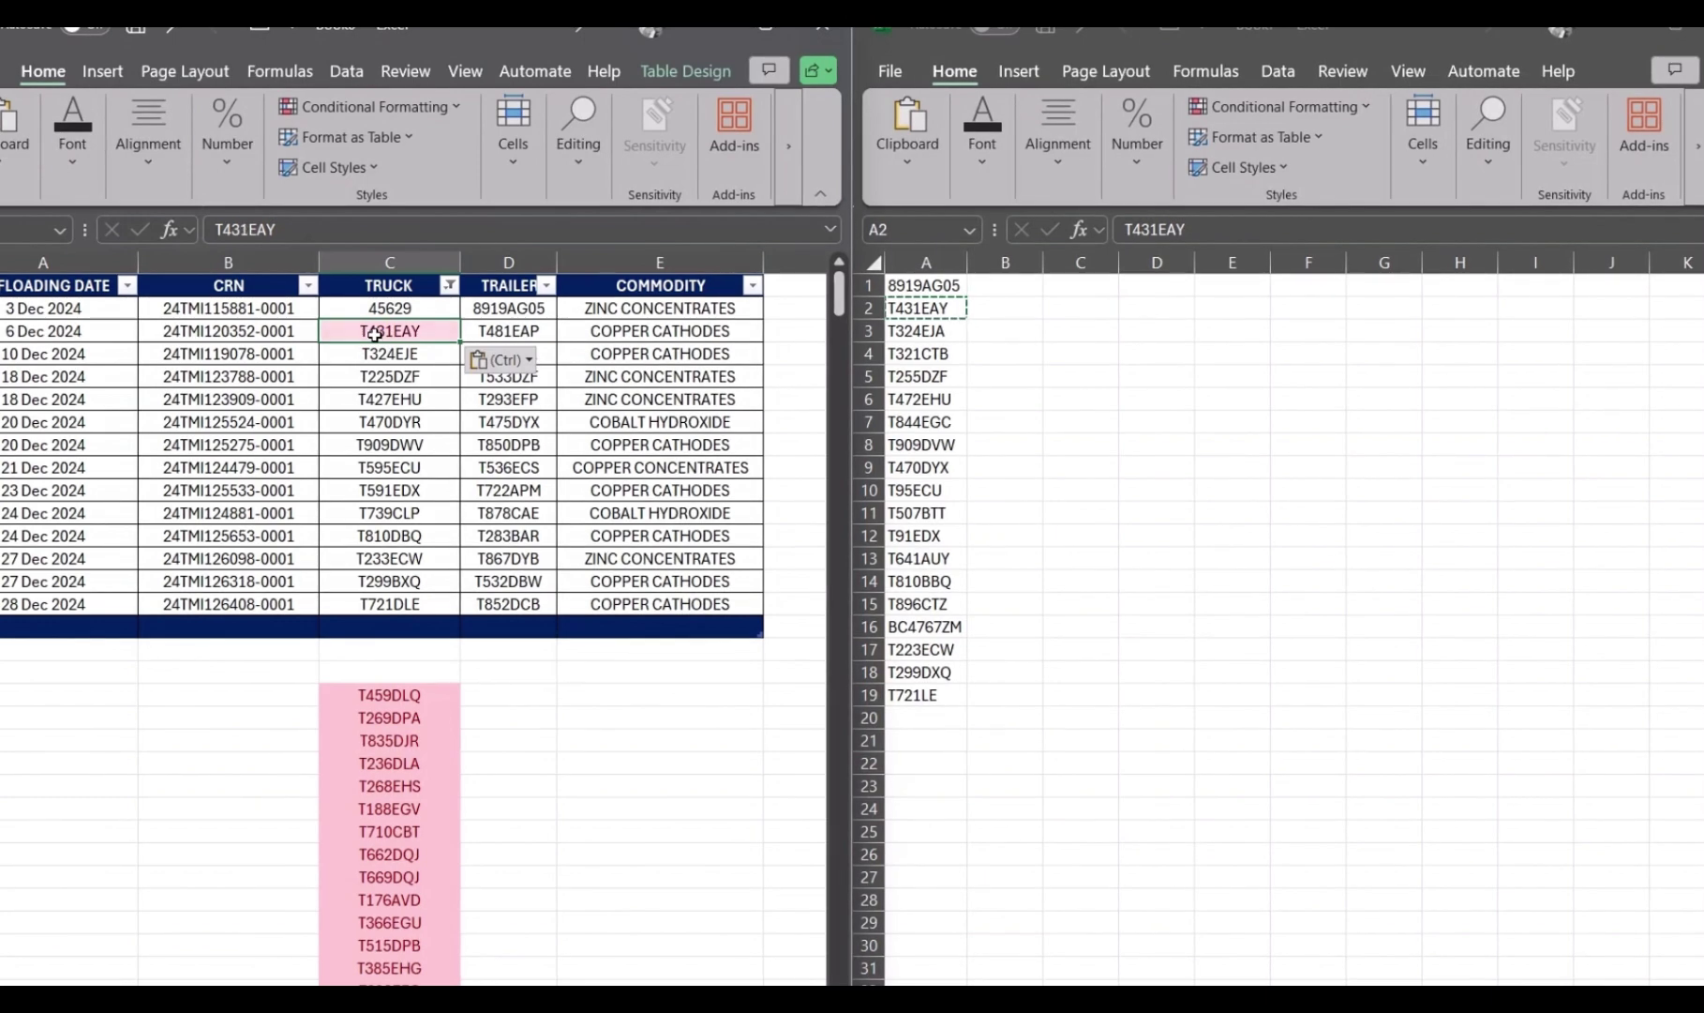
left_click(396, 375)
left_click(409, 331)
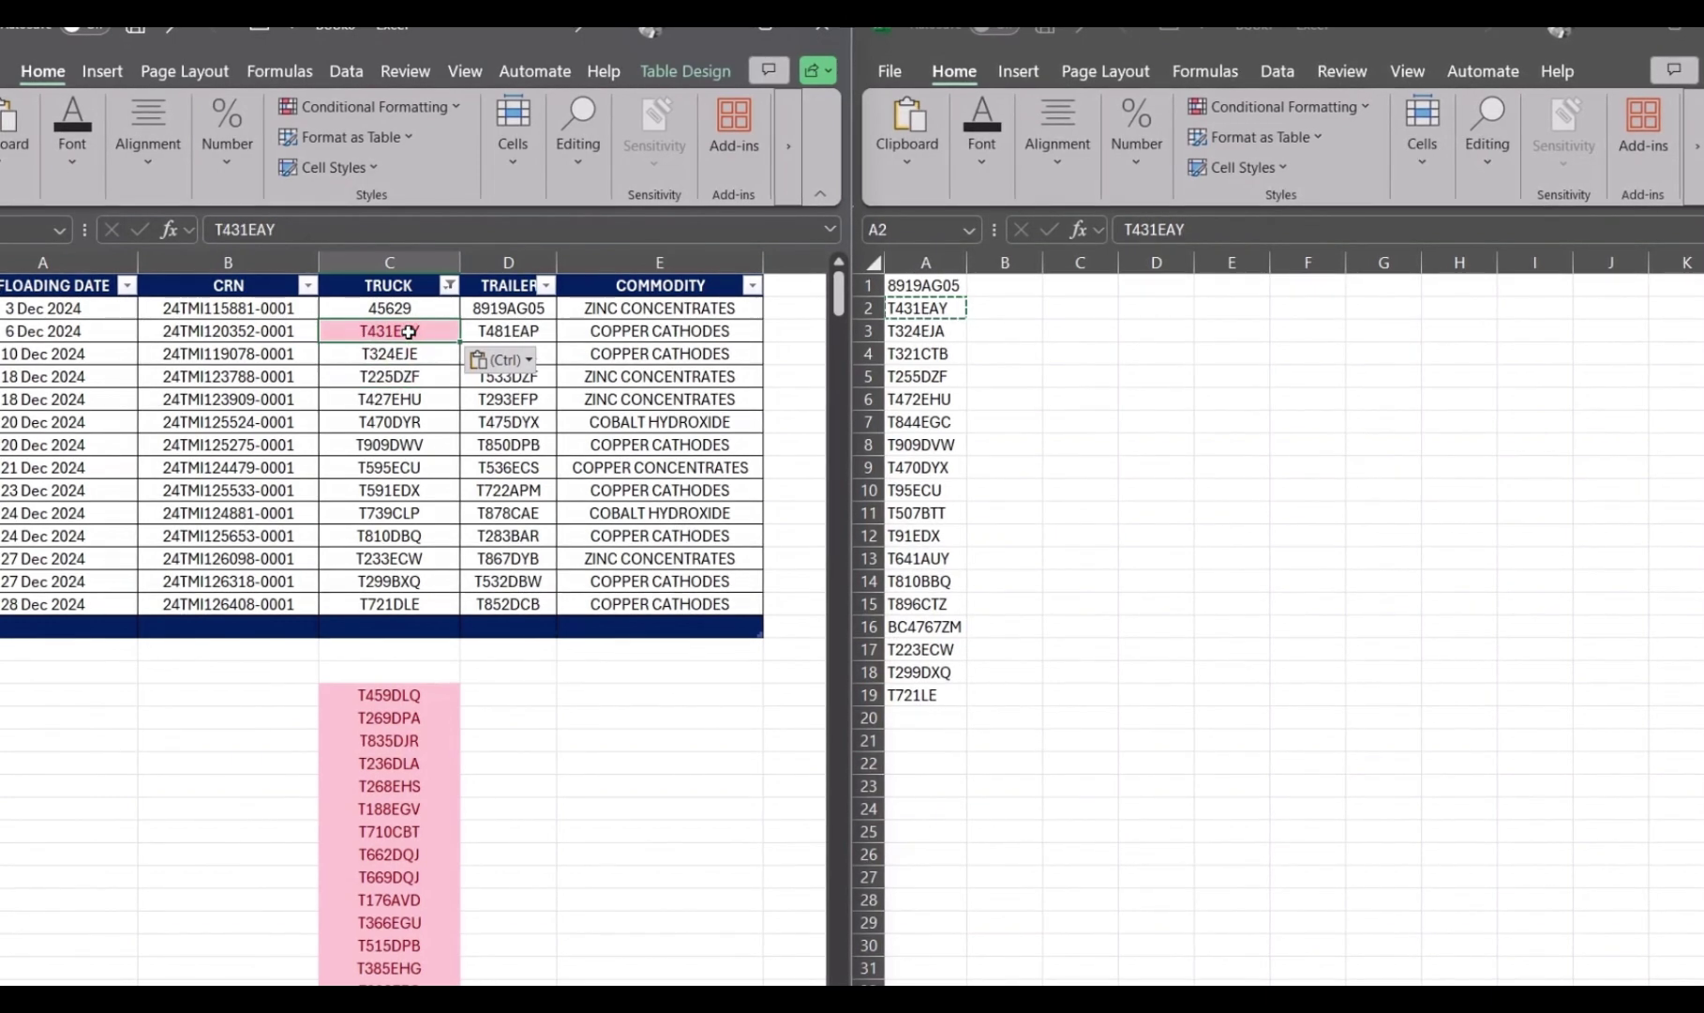
left_click(400, 809)
left_click(391, 829)
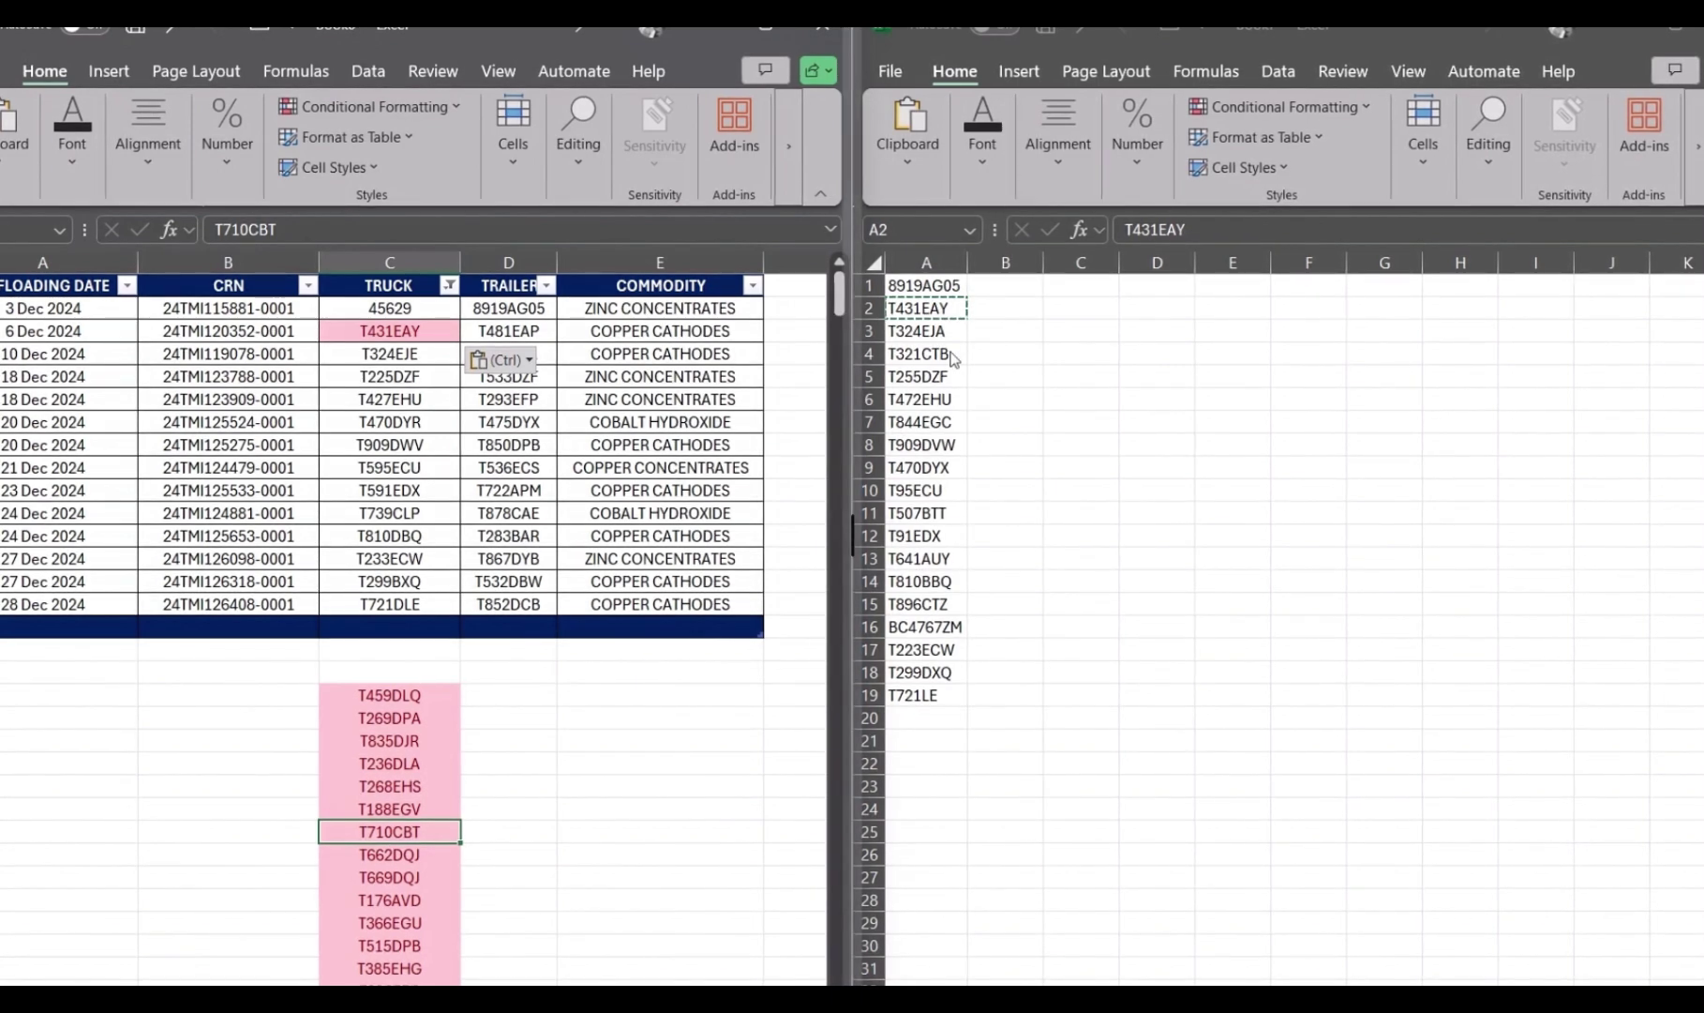
Compare T324EJA in cell A3 of Book7 with the TRUCK entry T324EJE in Book6's 10 Dec 2024 row
left_click(913, 336)
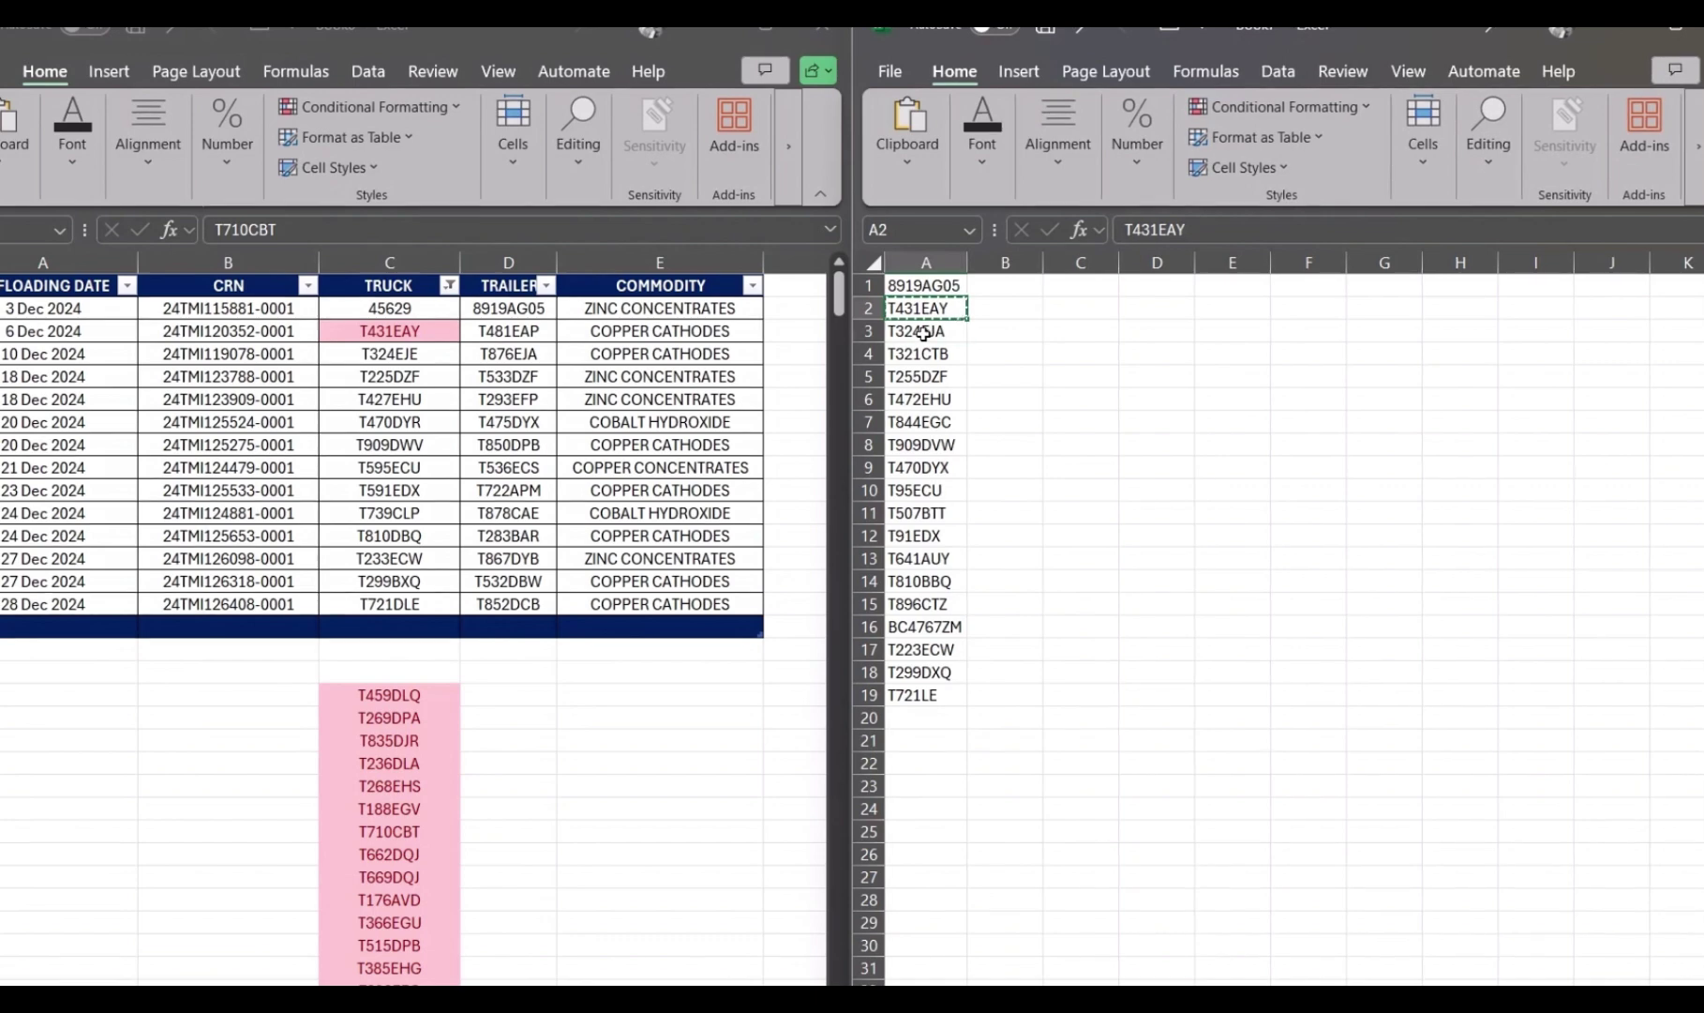
left_click(392, 348)
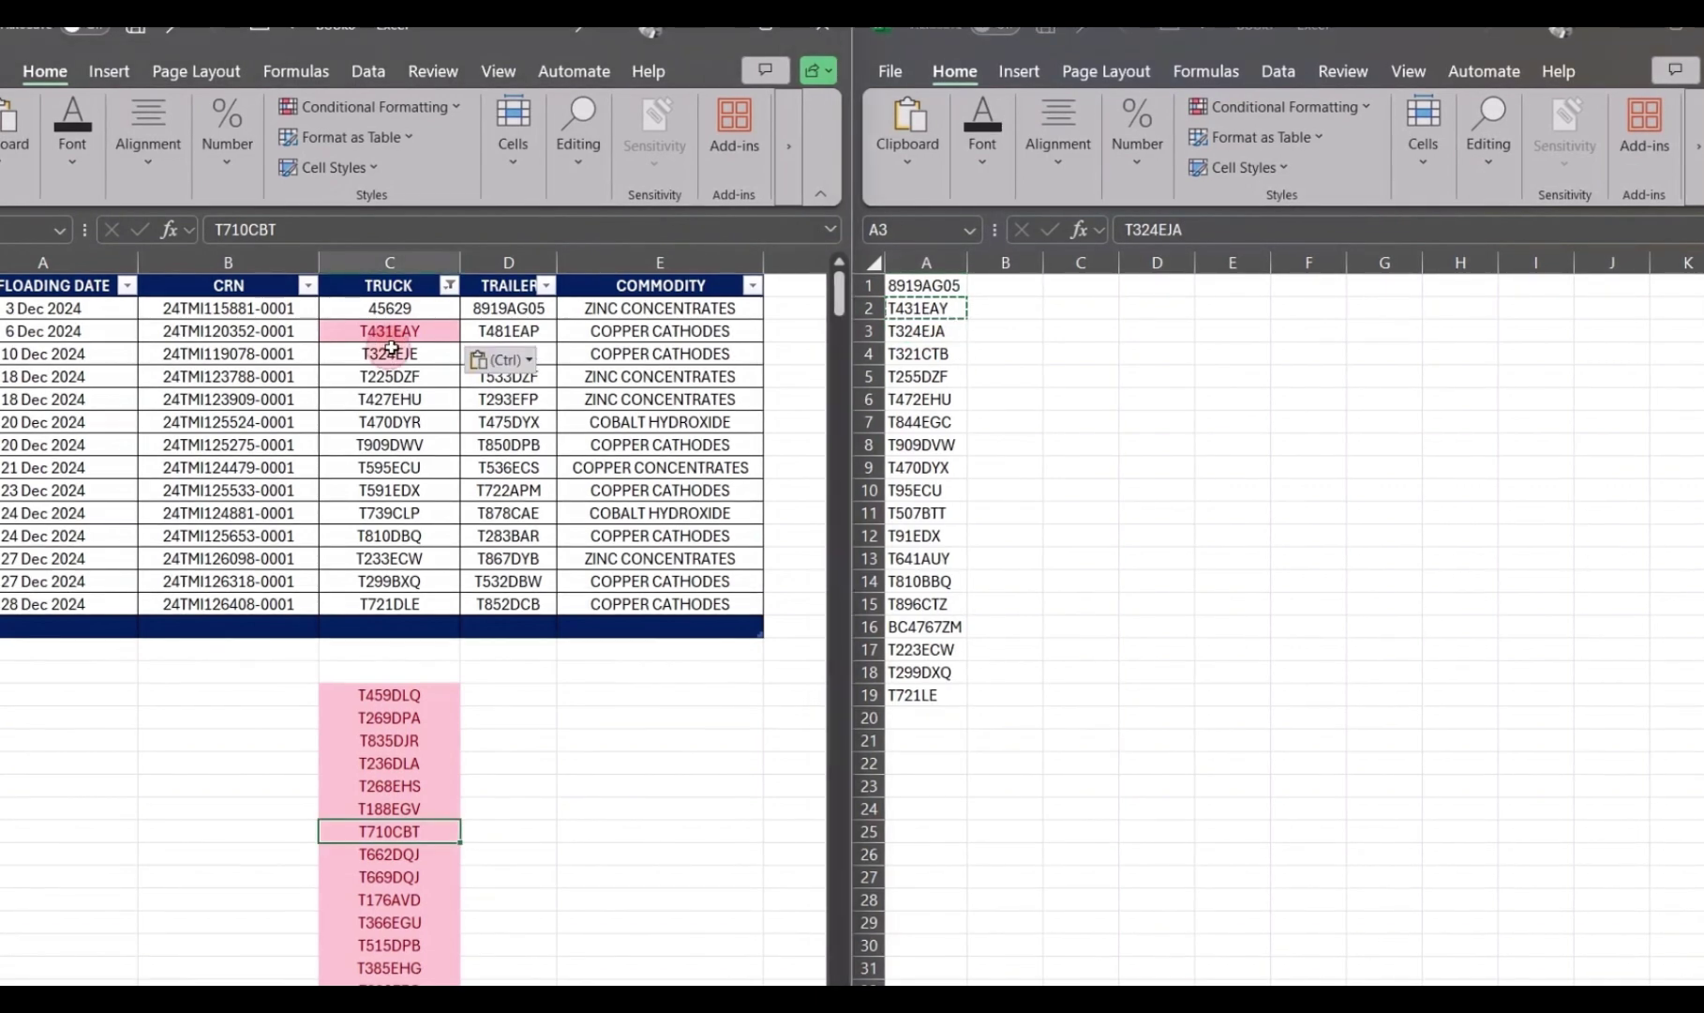
left_click(391, 351)
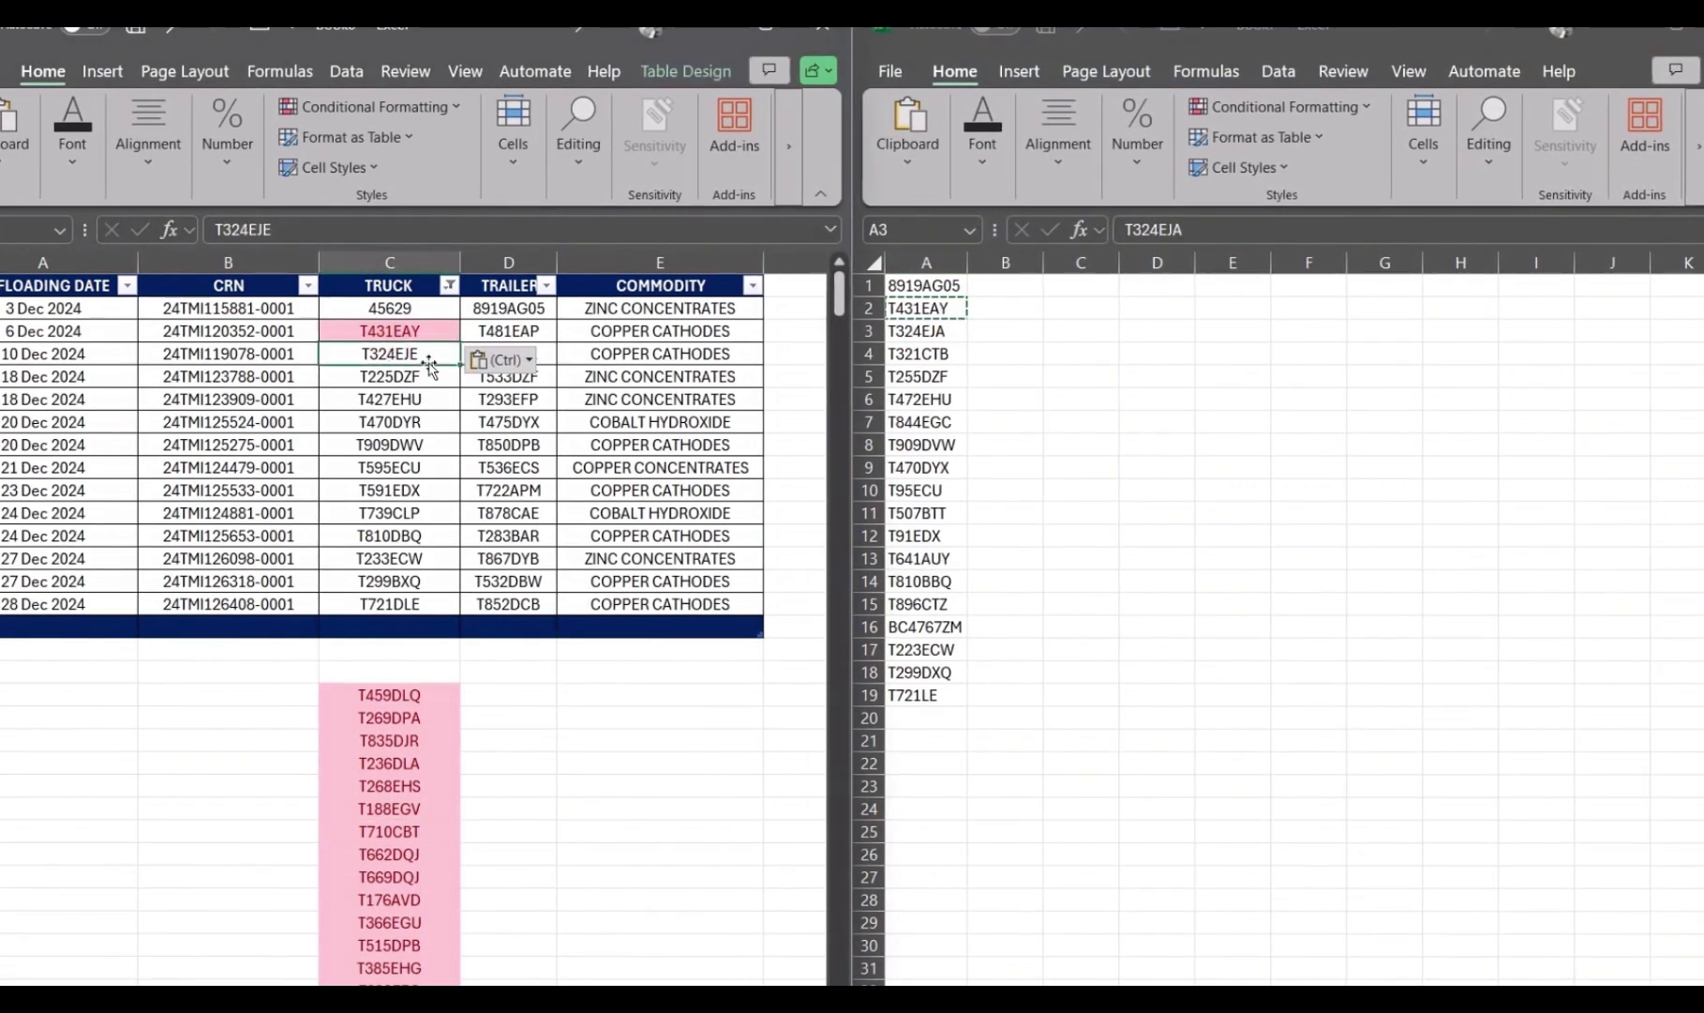
left_click(913, 328)
key("ctrl+c")
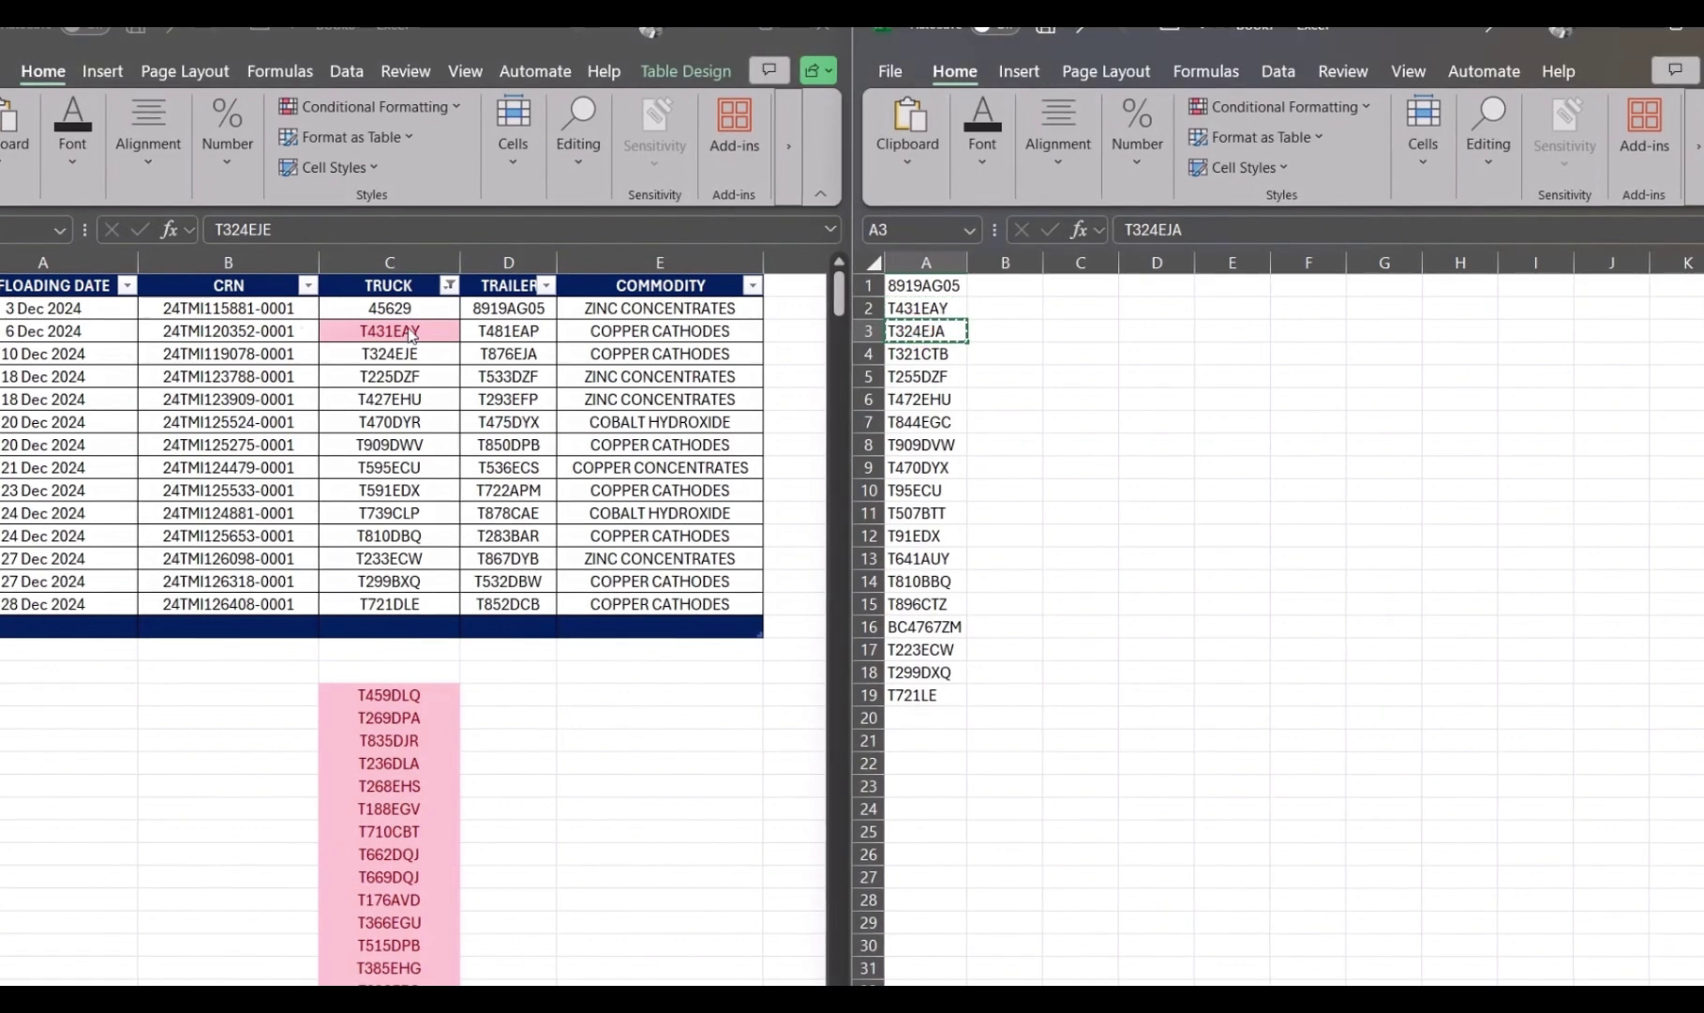
left_click(380, 354)
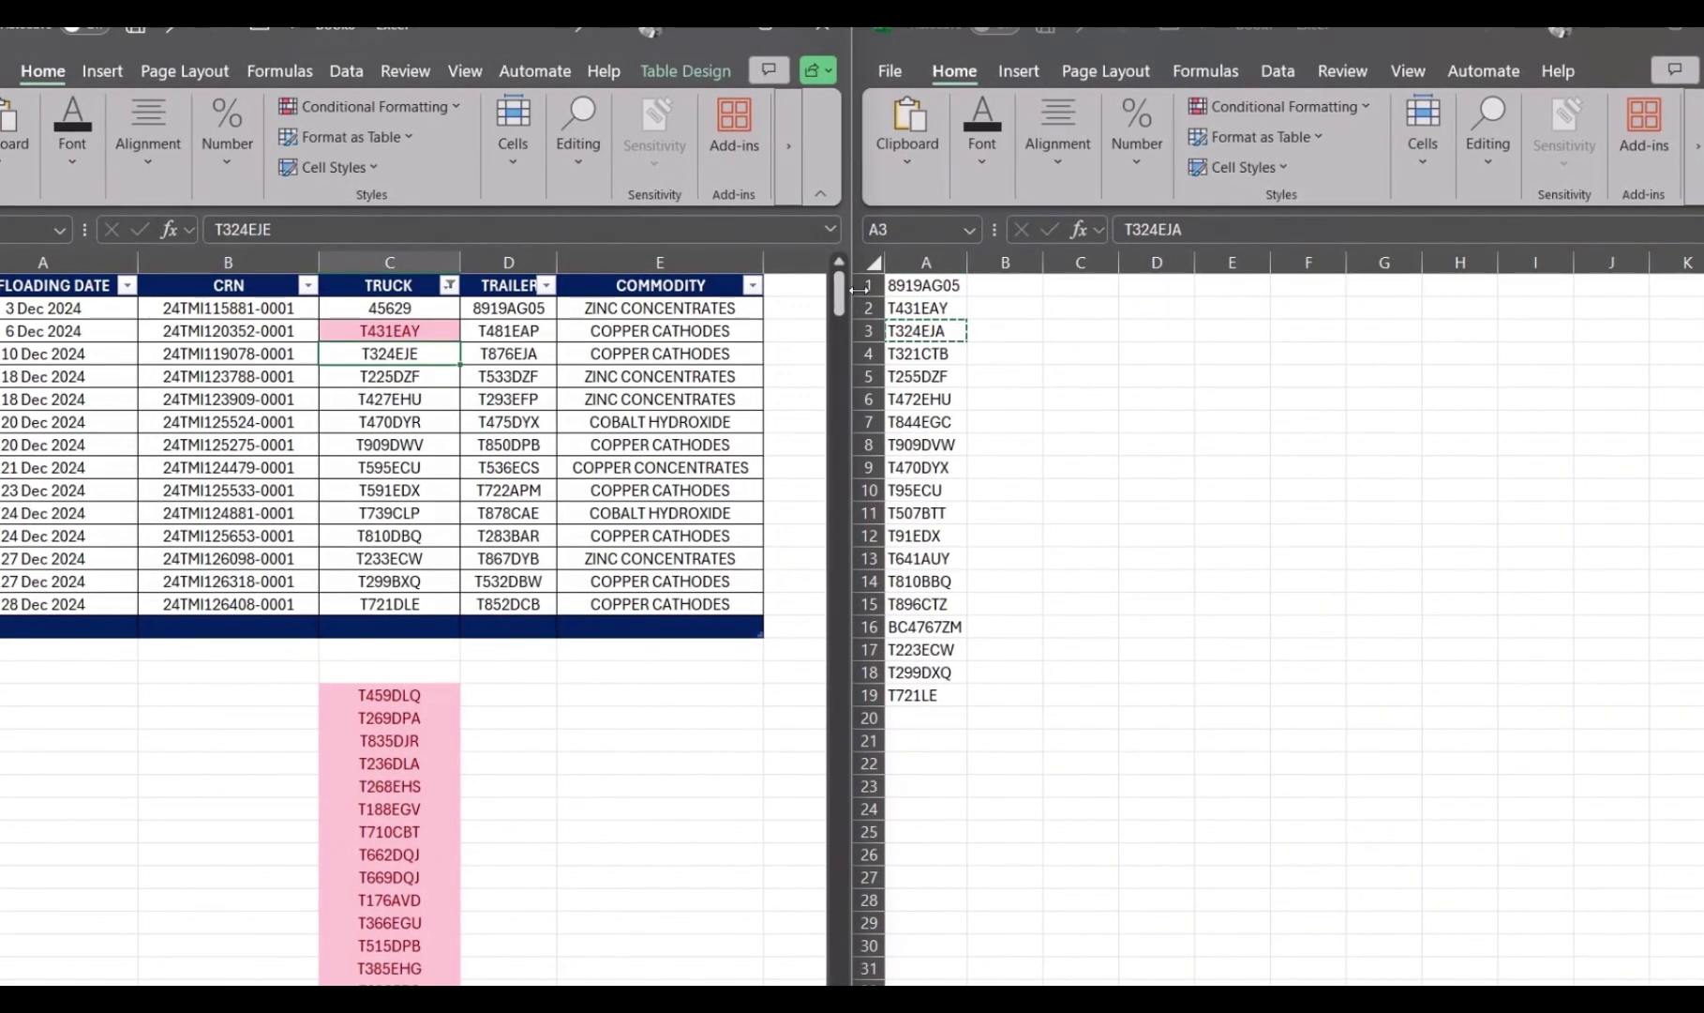
left_click(933, 332)
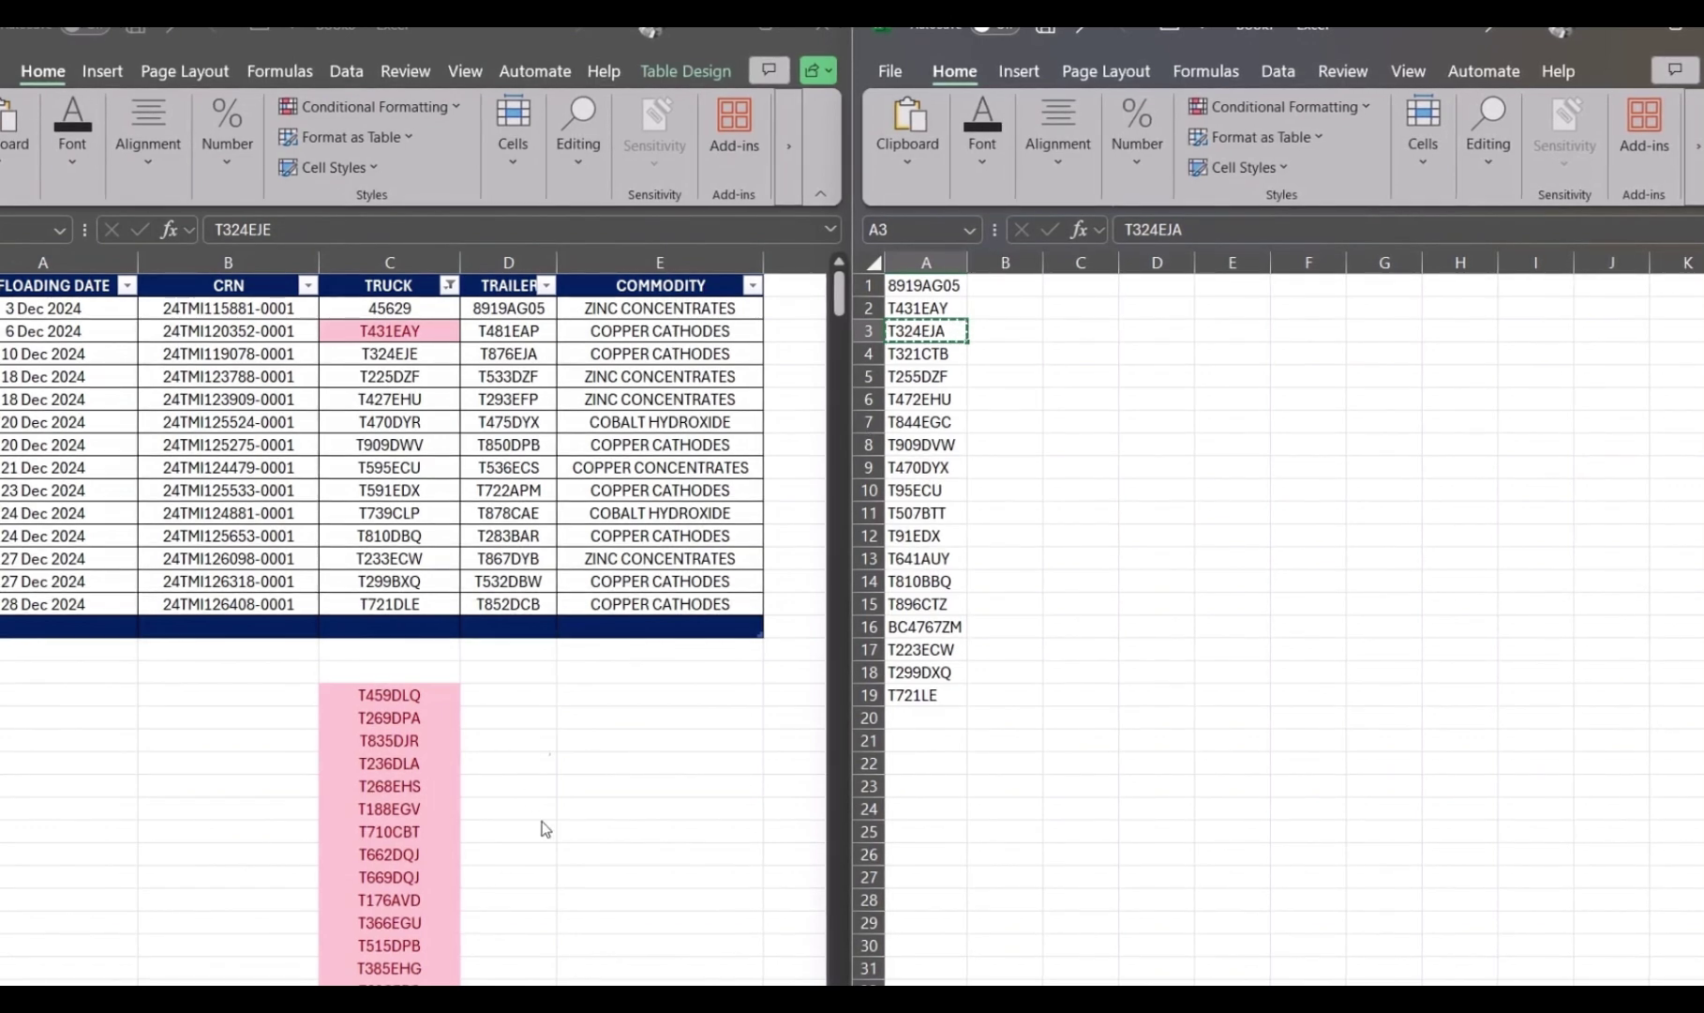
Copy Book5's TRAILER numbers from T543DZG up to the first entry and paste them beside the pink truck list in Book6's column D
key("alt+Tab")
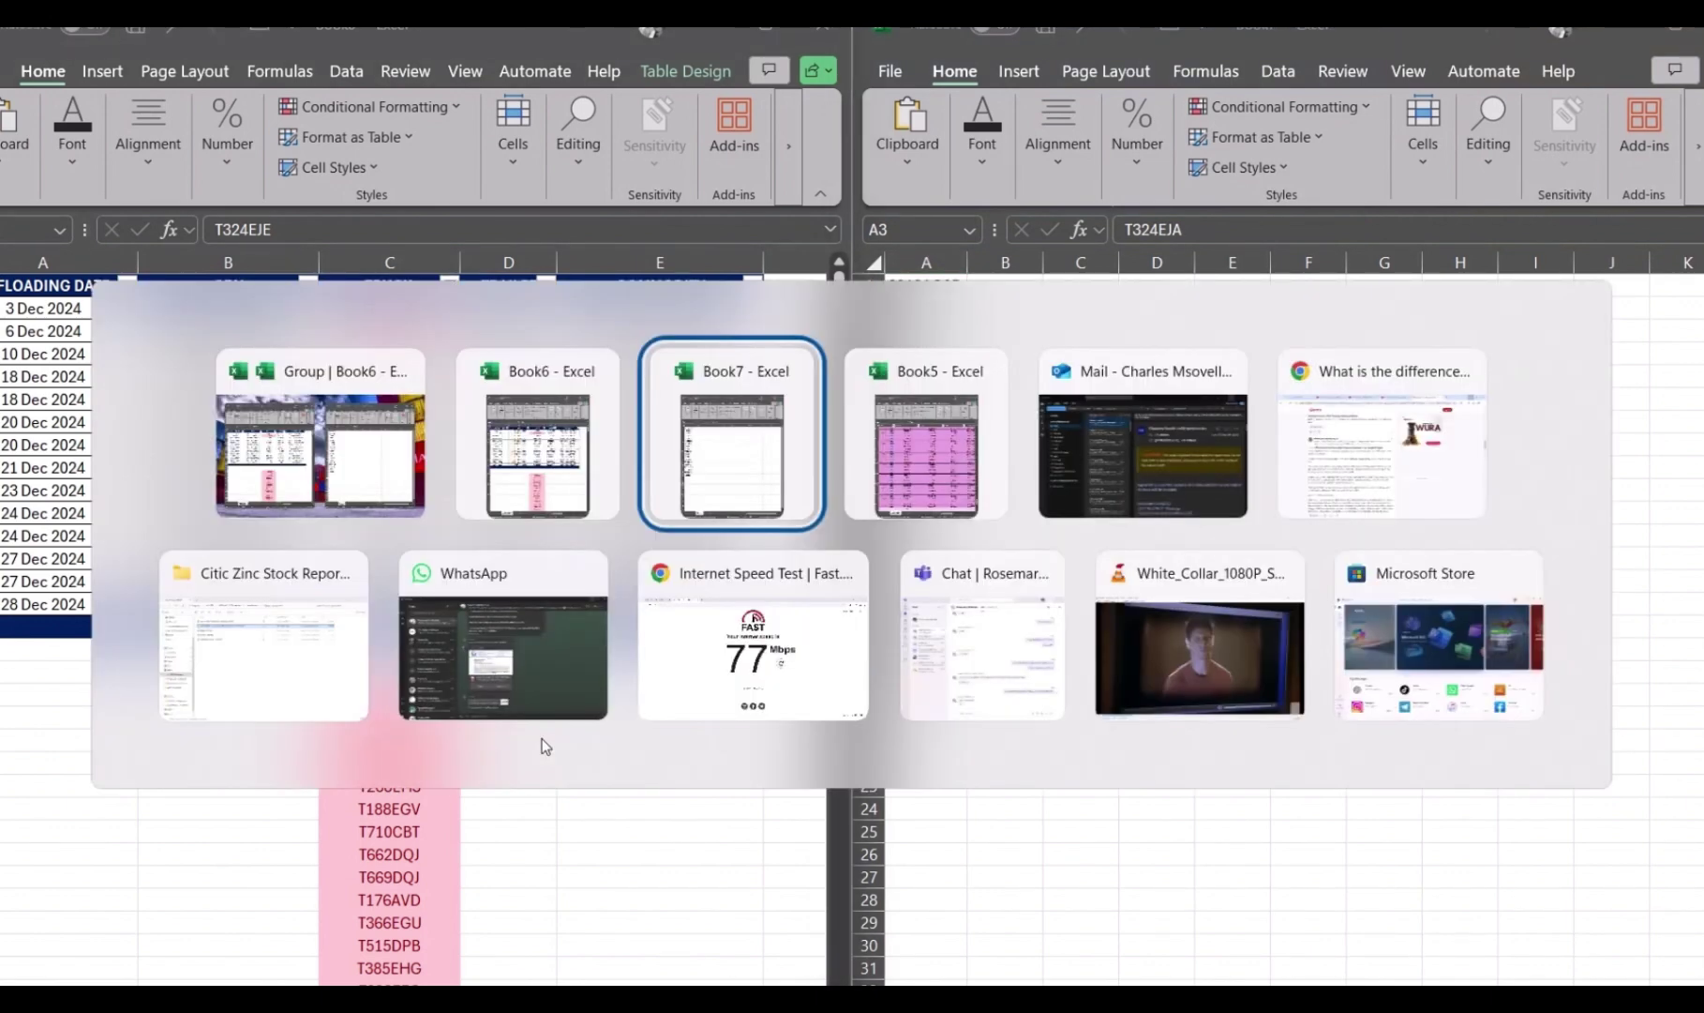
key("alt+Tab")
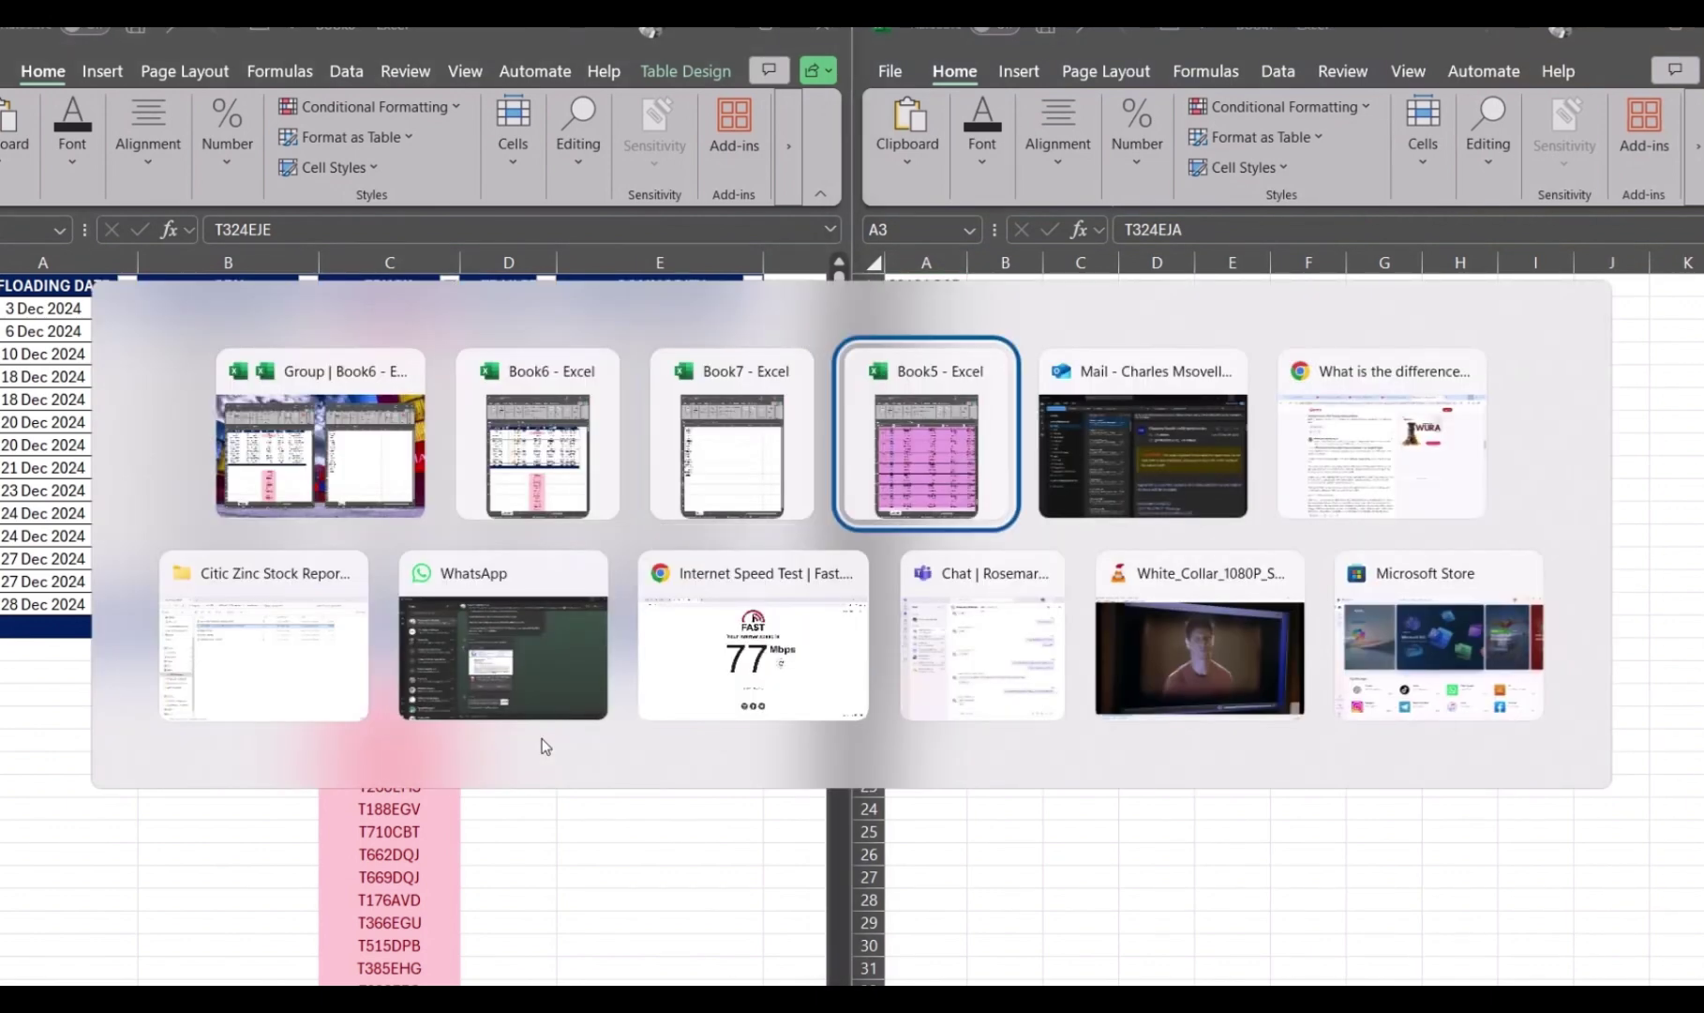
left_click(473, 491)
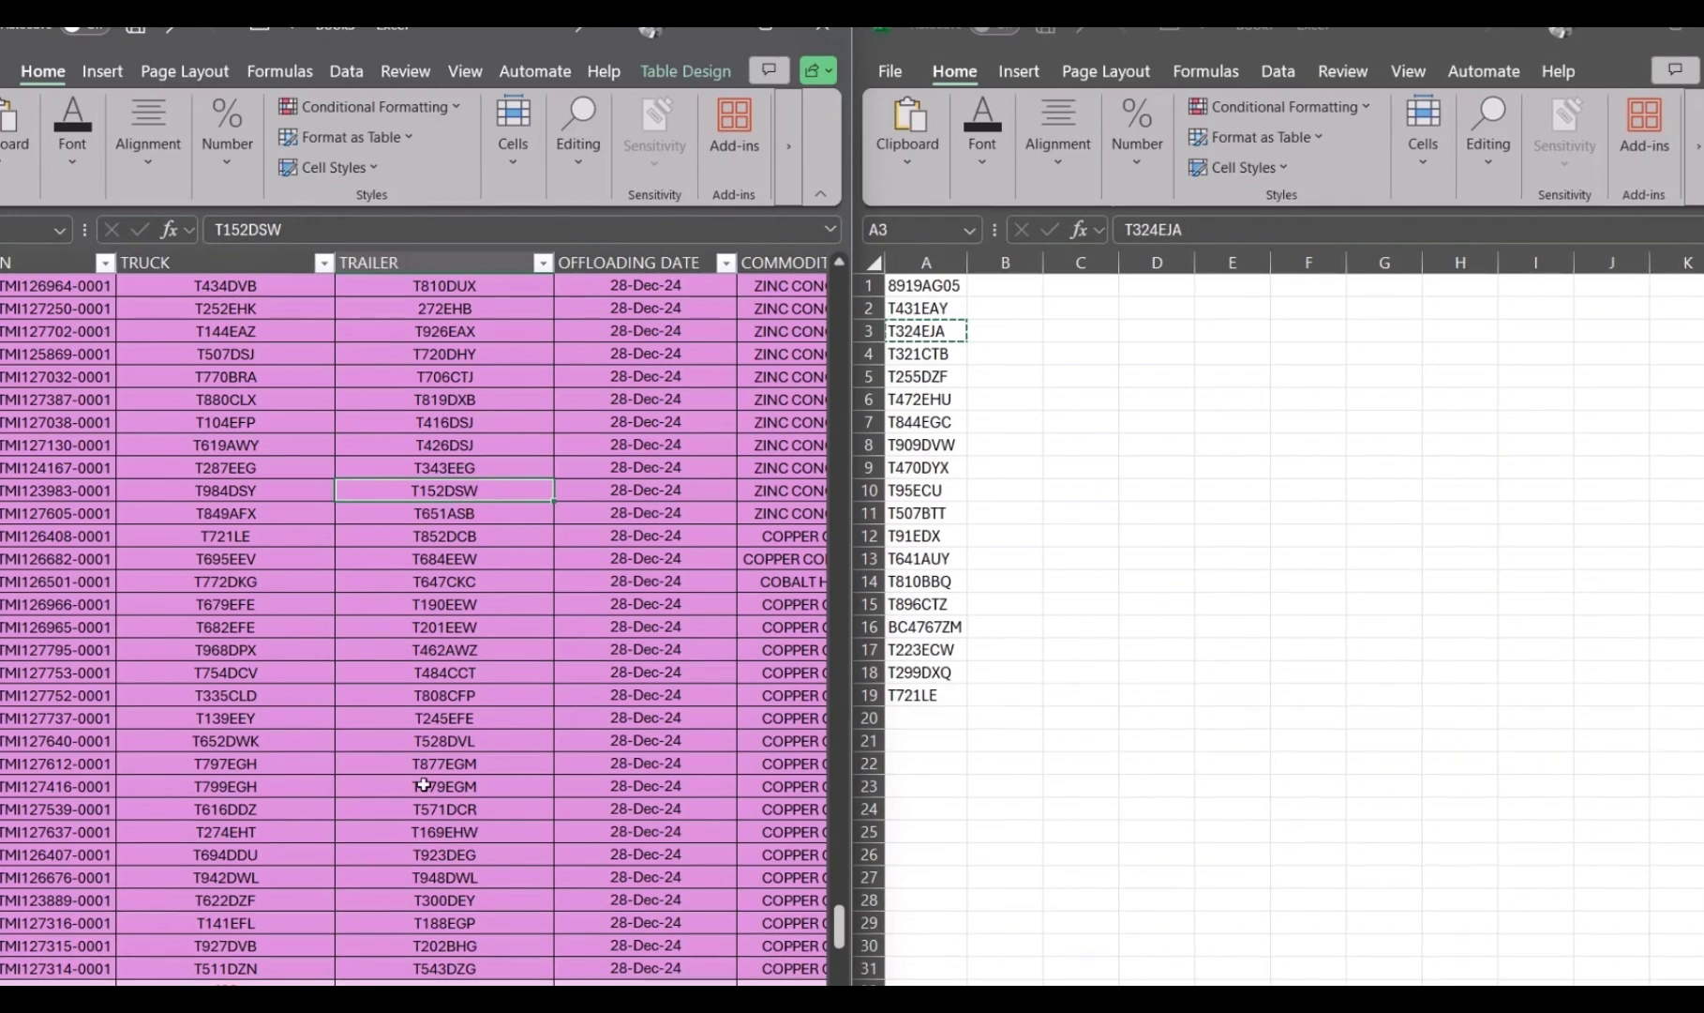
left_click(464, 965)
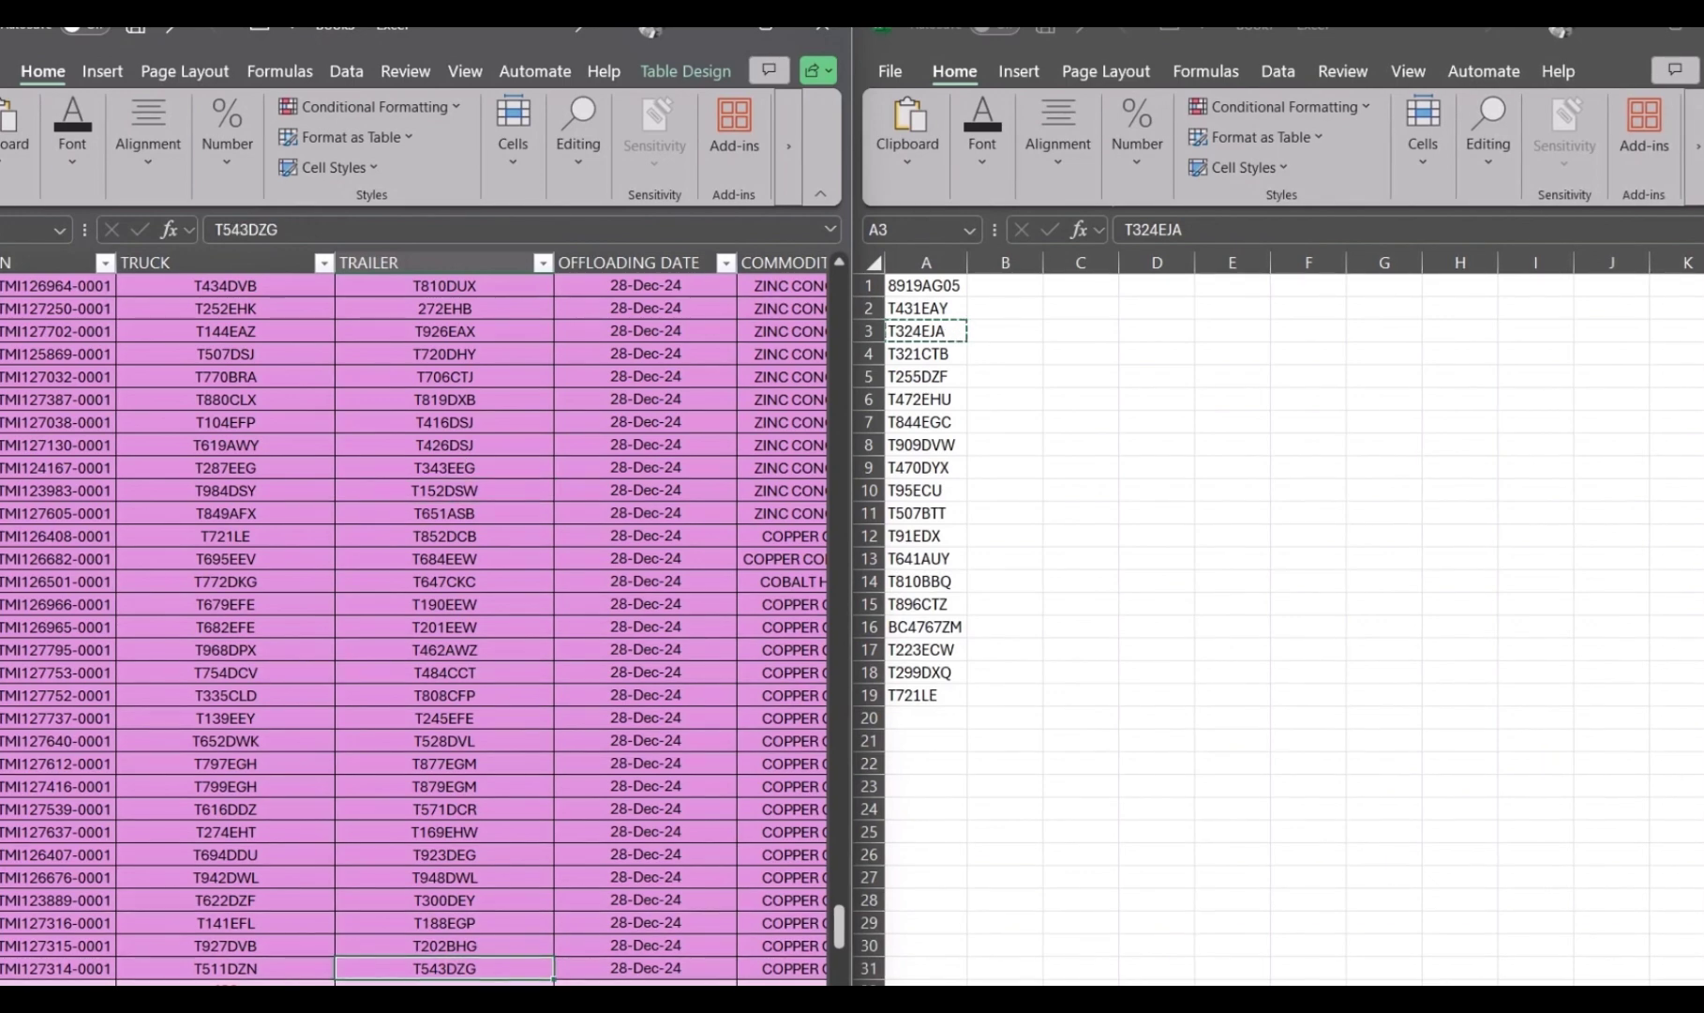
key("ctrl+shift+Up")
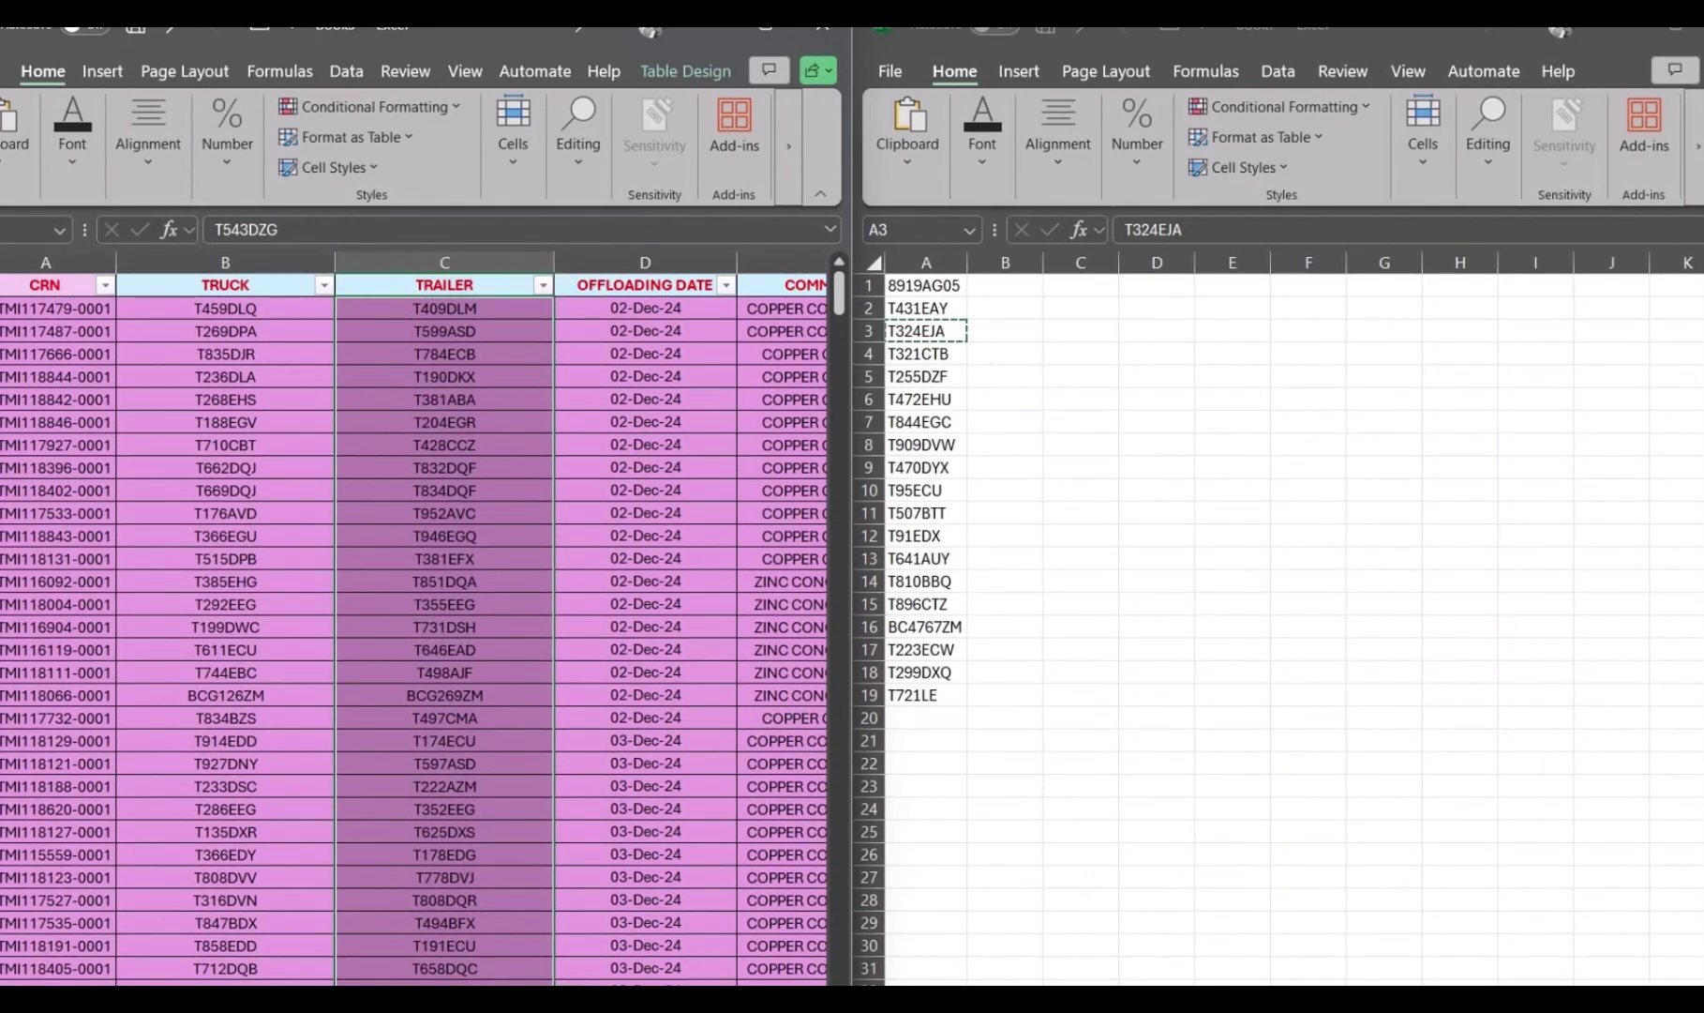
key("ctrl+c")
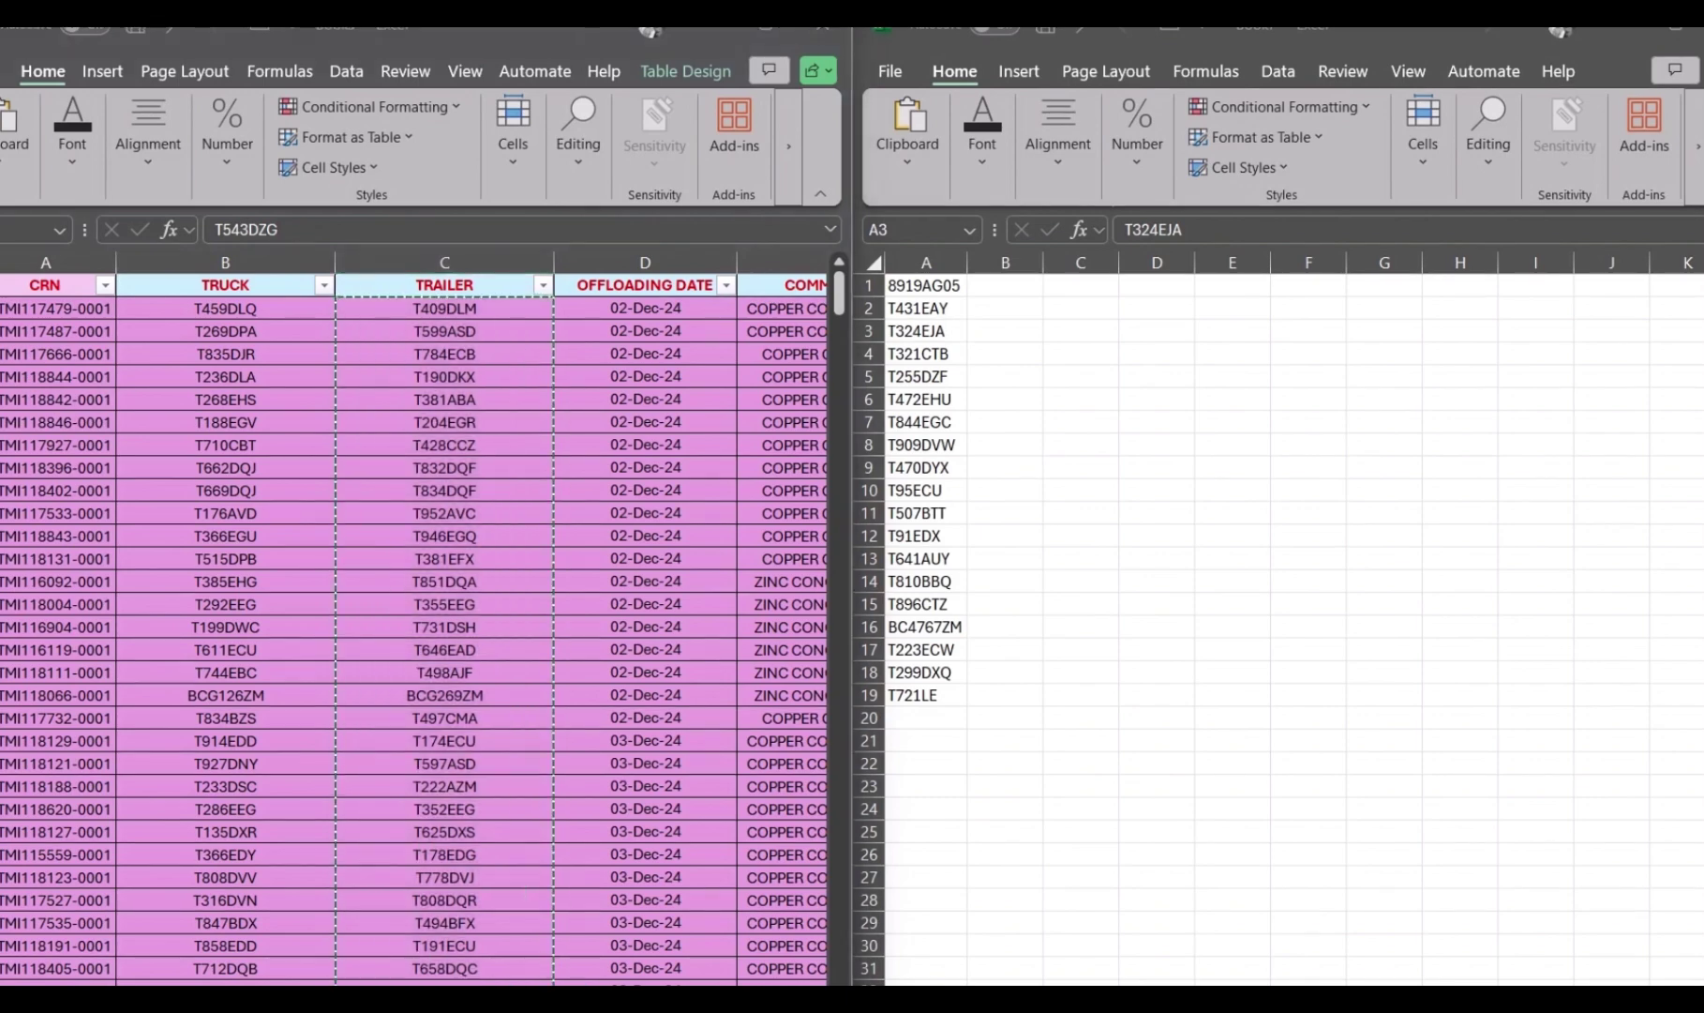
key("alt+Tab")
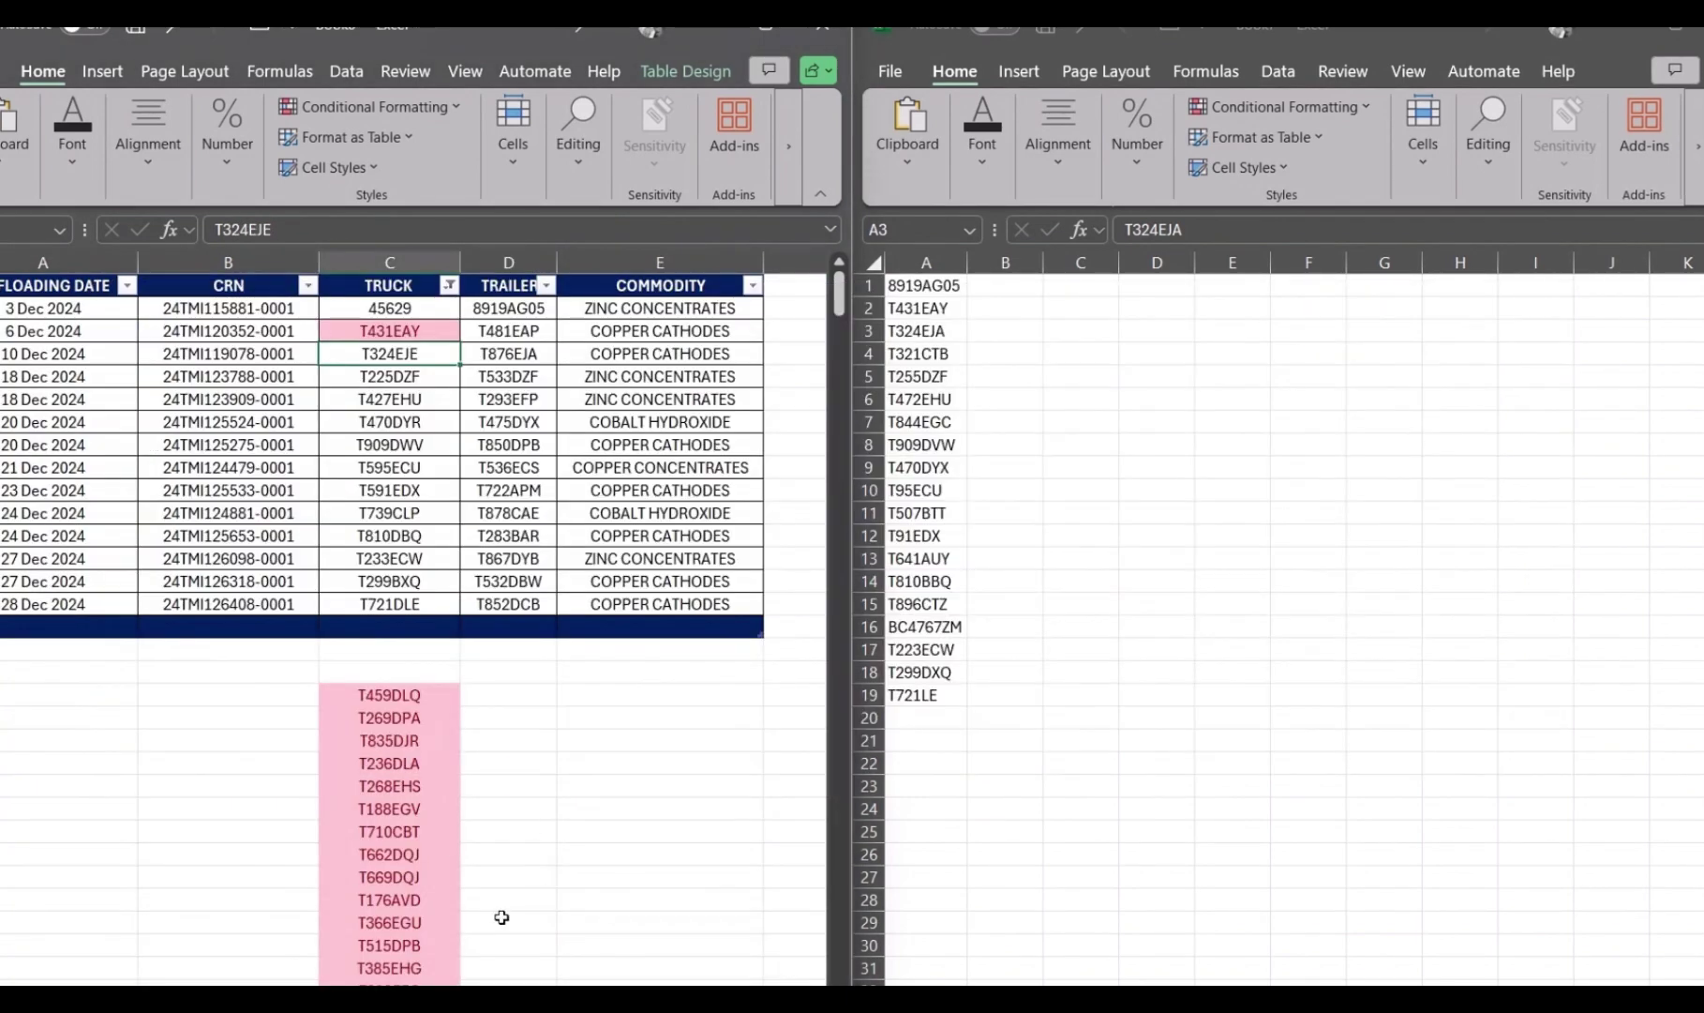
left_click(508, 712)
left_click(505, 697)
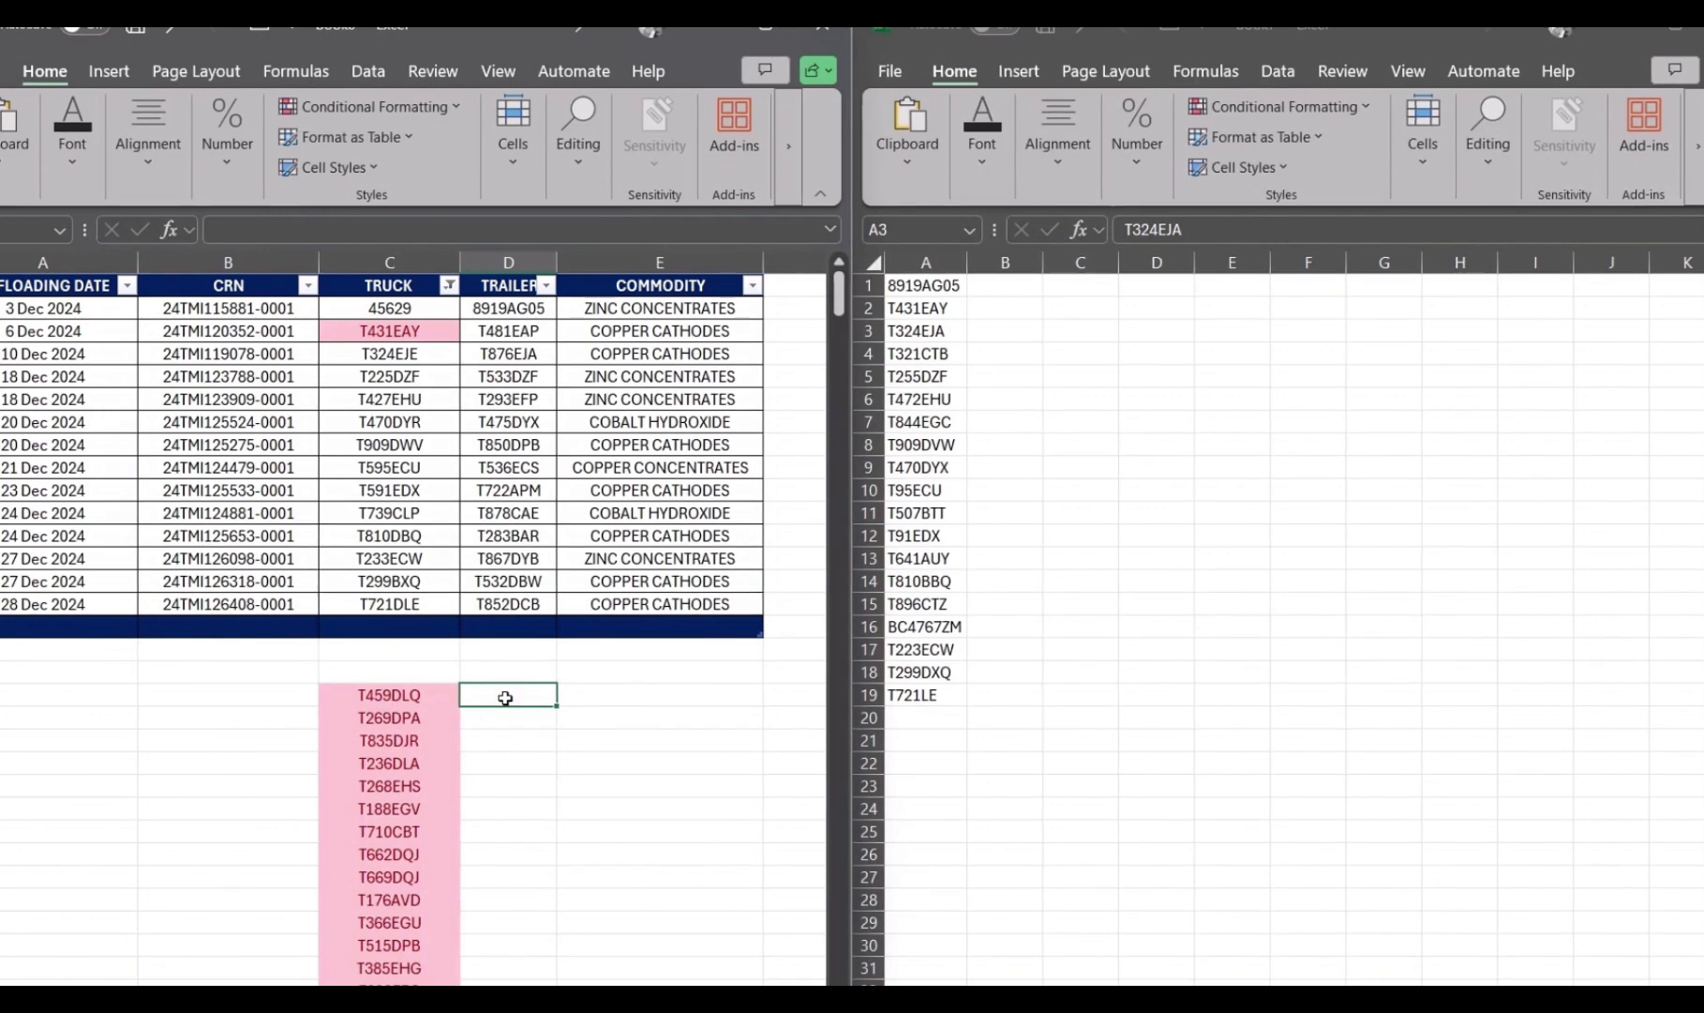
key("ctrl+v")
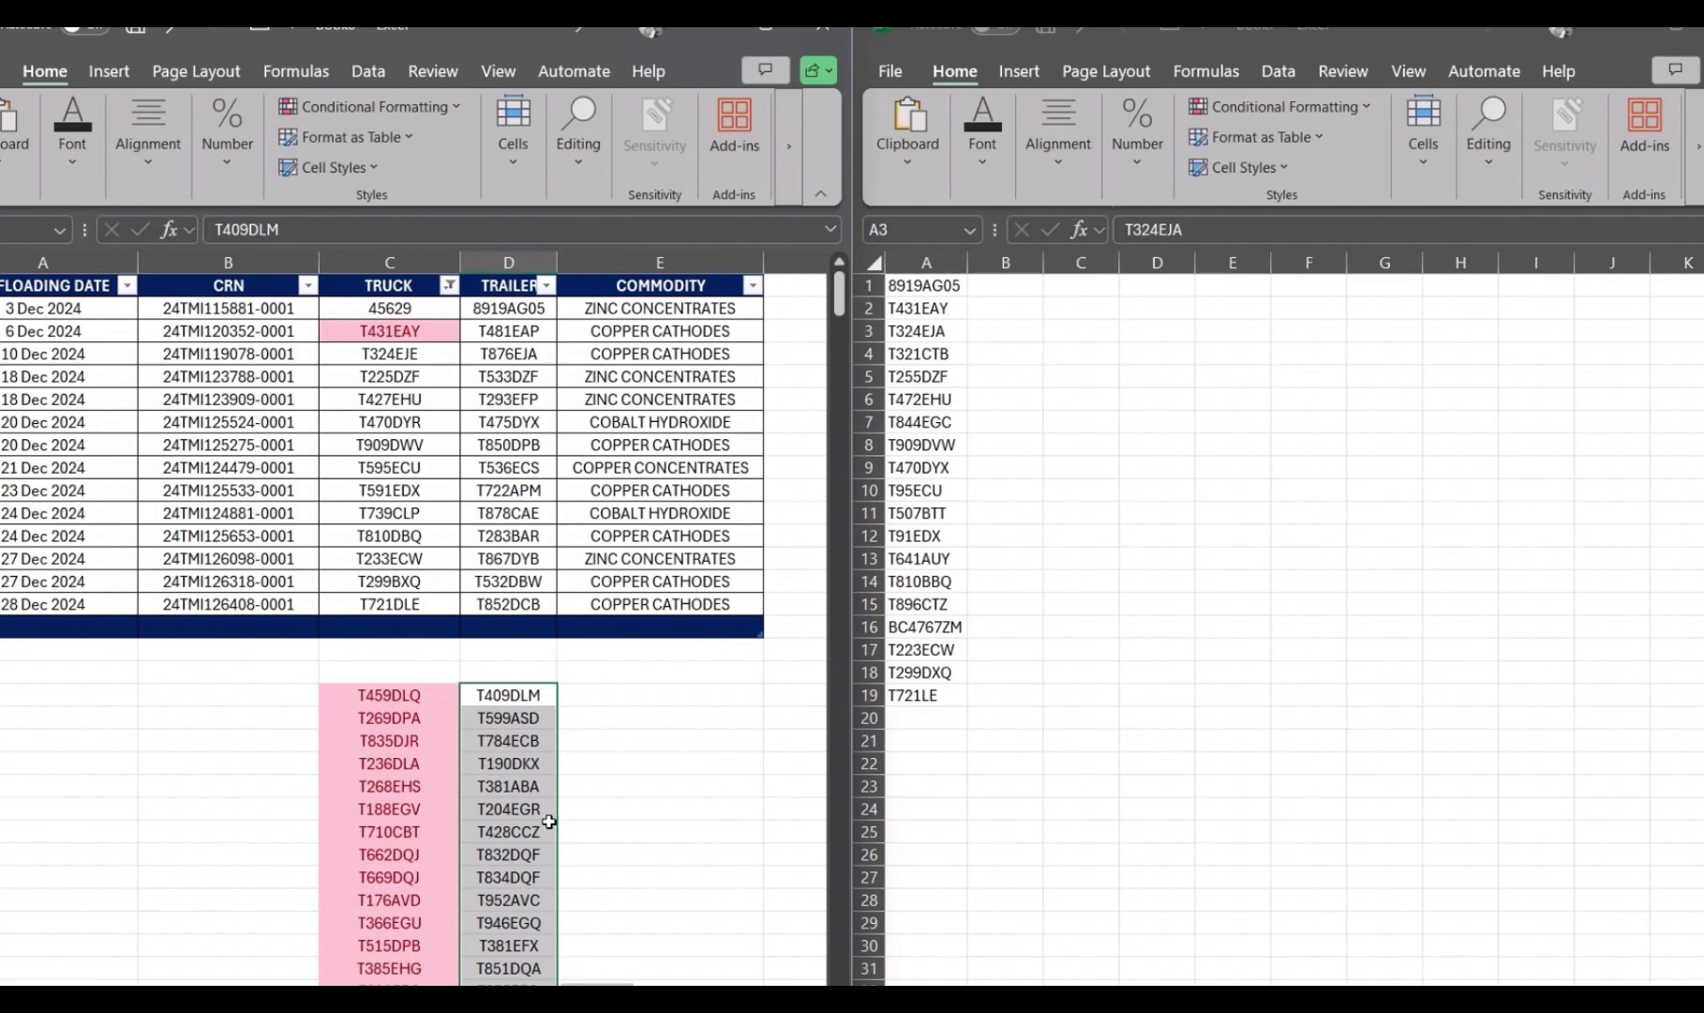
Find T324EJA in Book6's pasted truck list and copy it with its trailer number T876EJA into cells A3:B3 of Book7
left_click(917, 333)
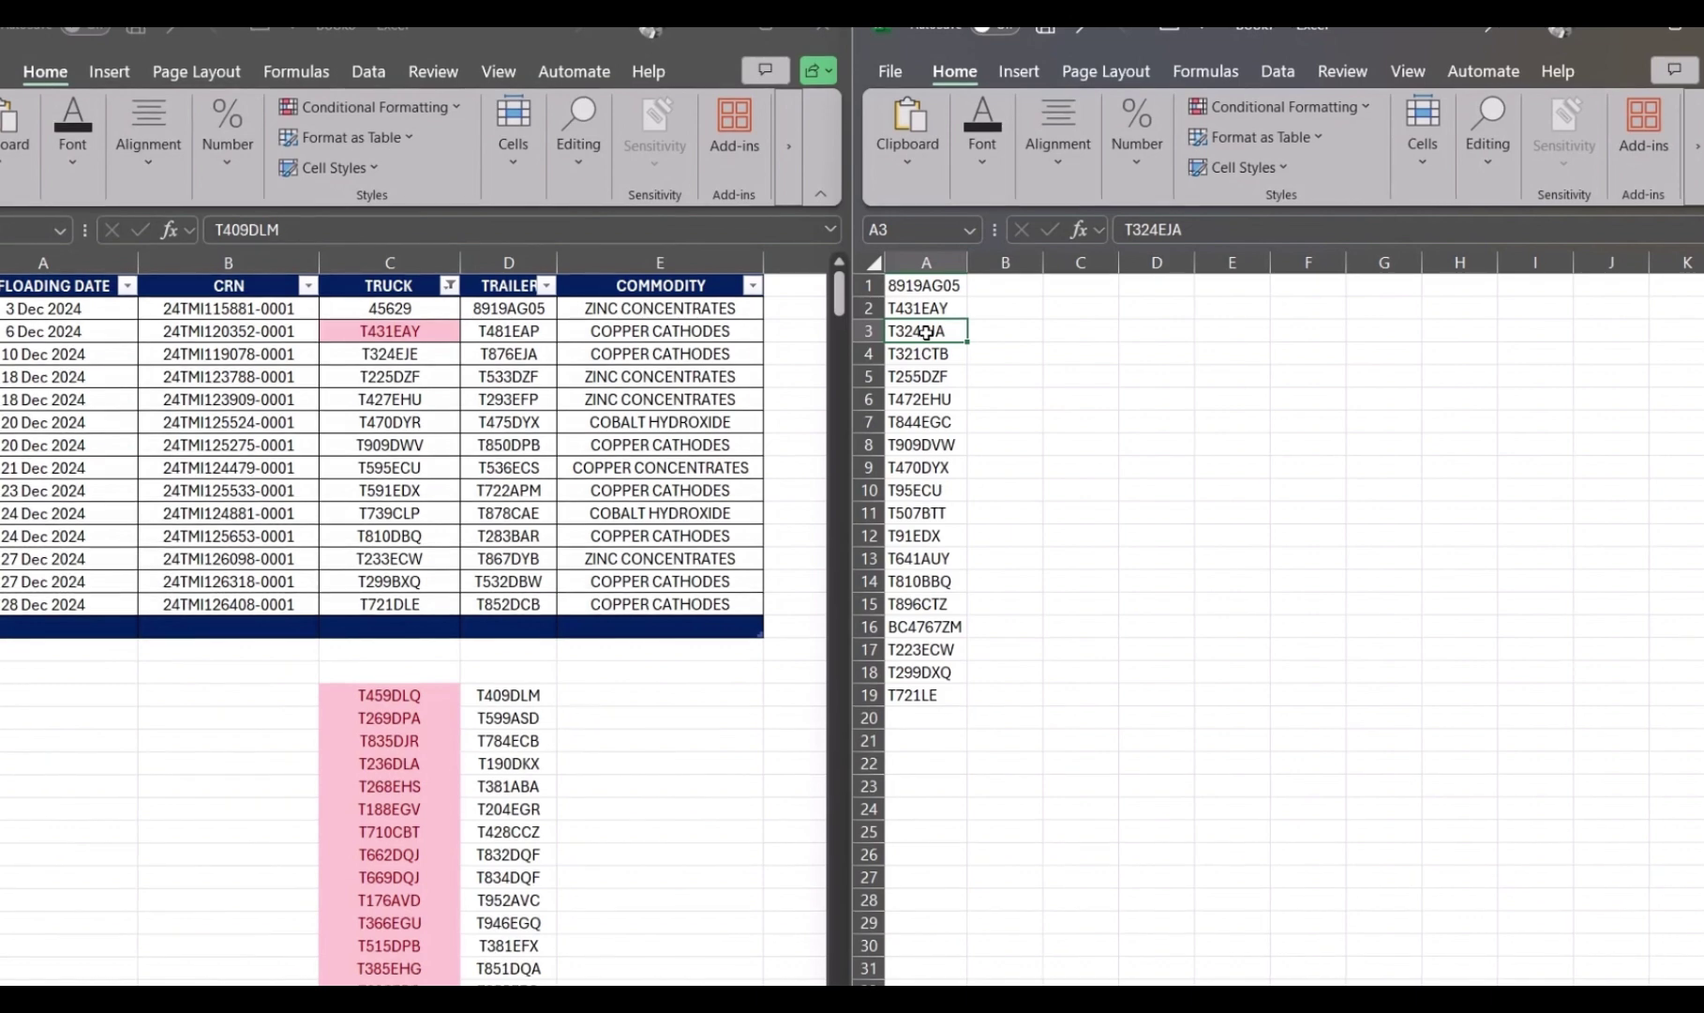
key("alt+Tab")
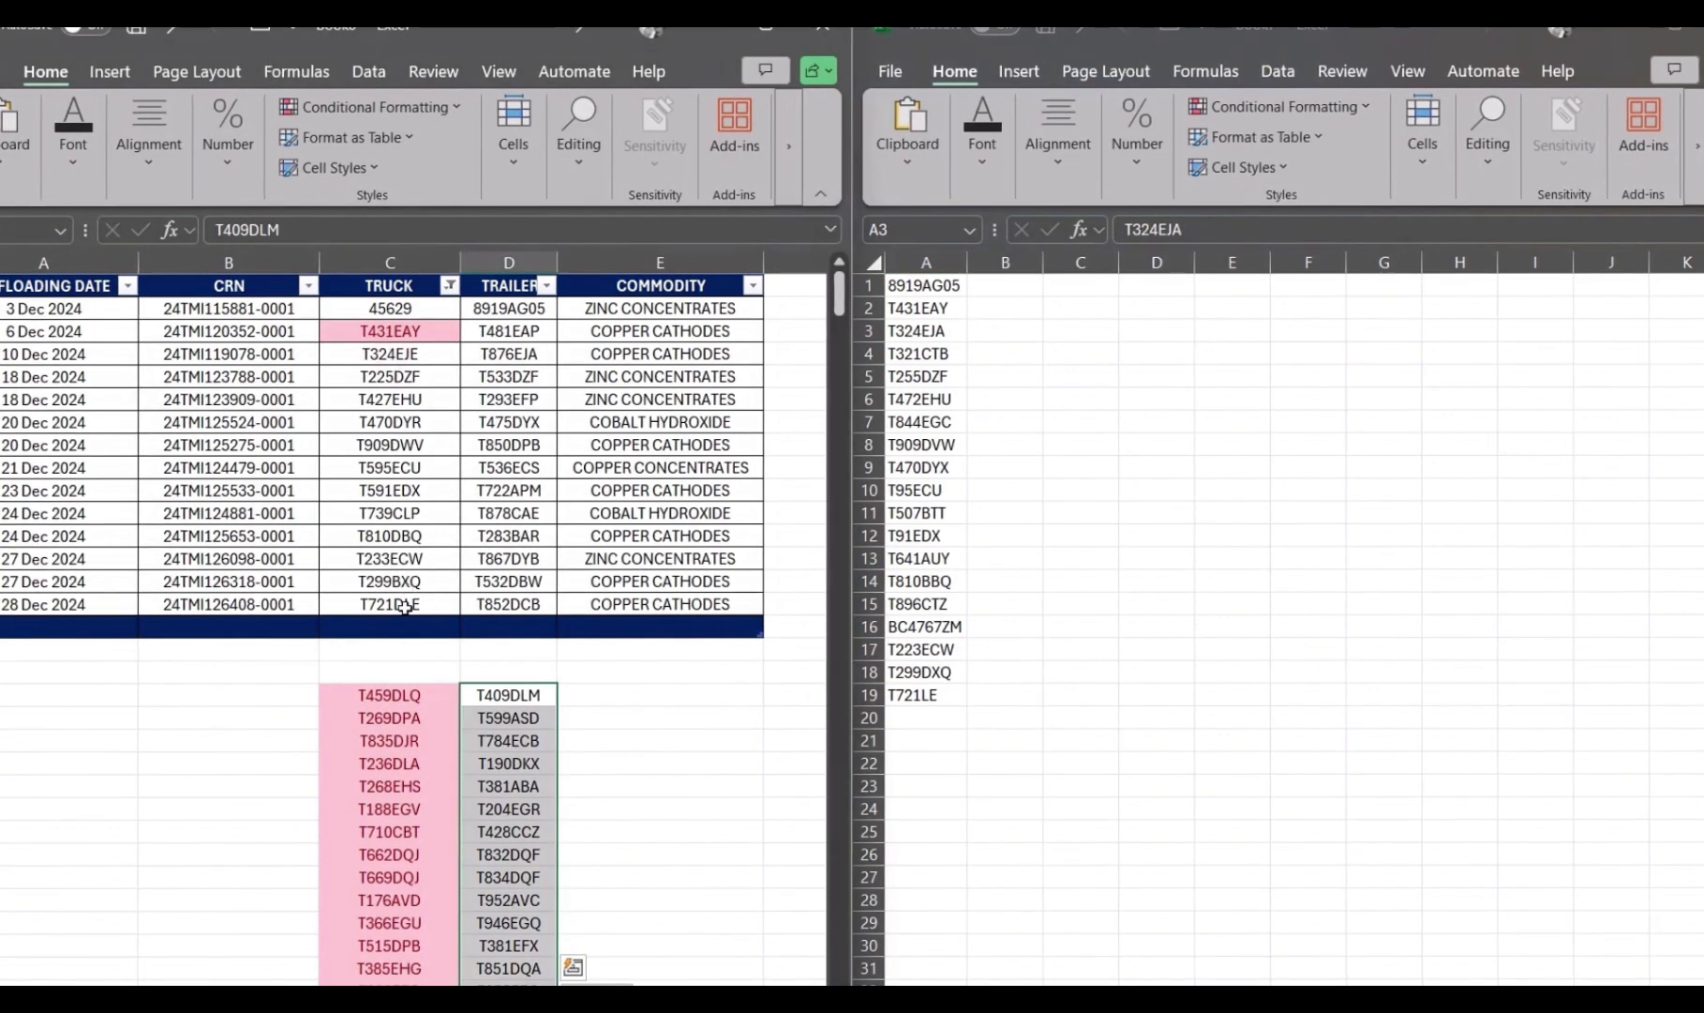
left_click(506, 357)
scroll(552, 436, "down", 15)
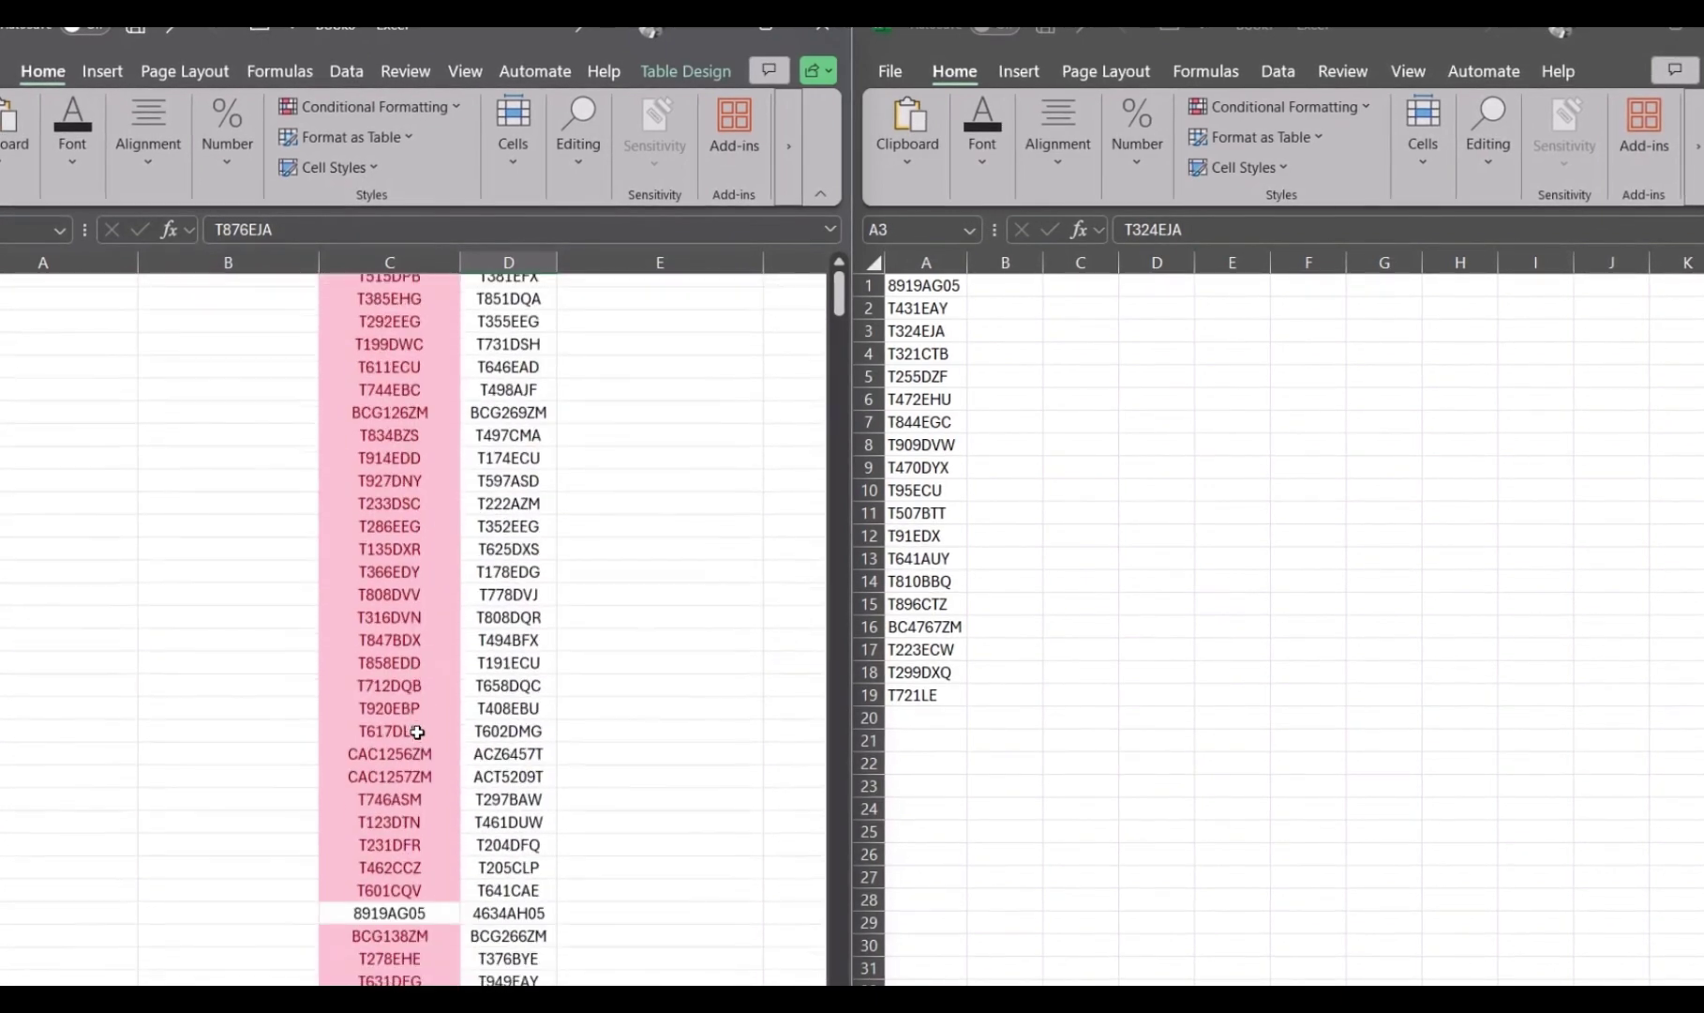
scroll(417, 731, "down", 10)
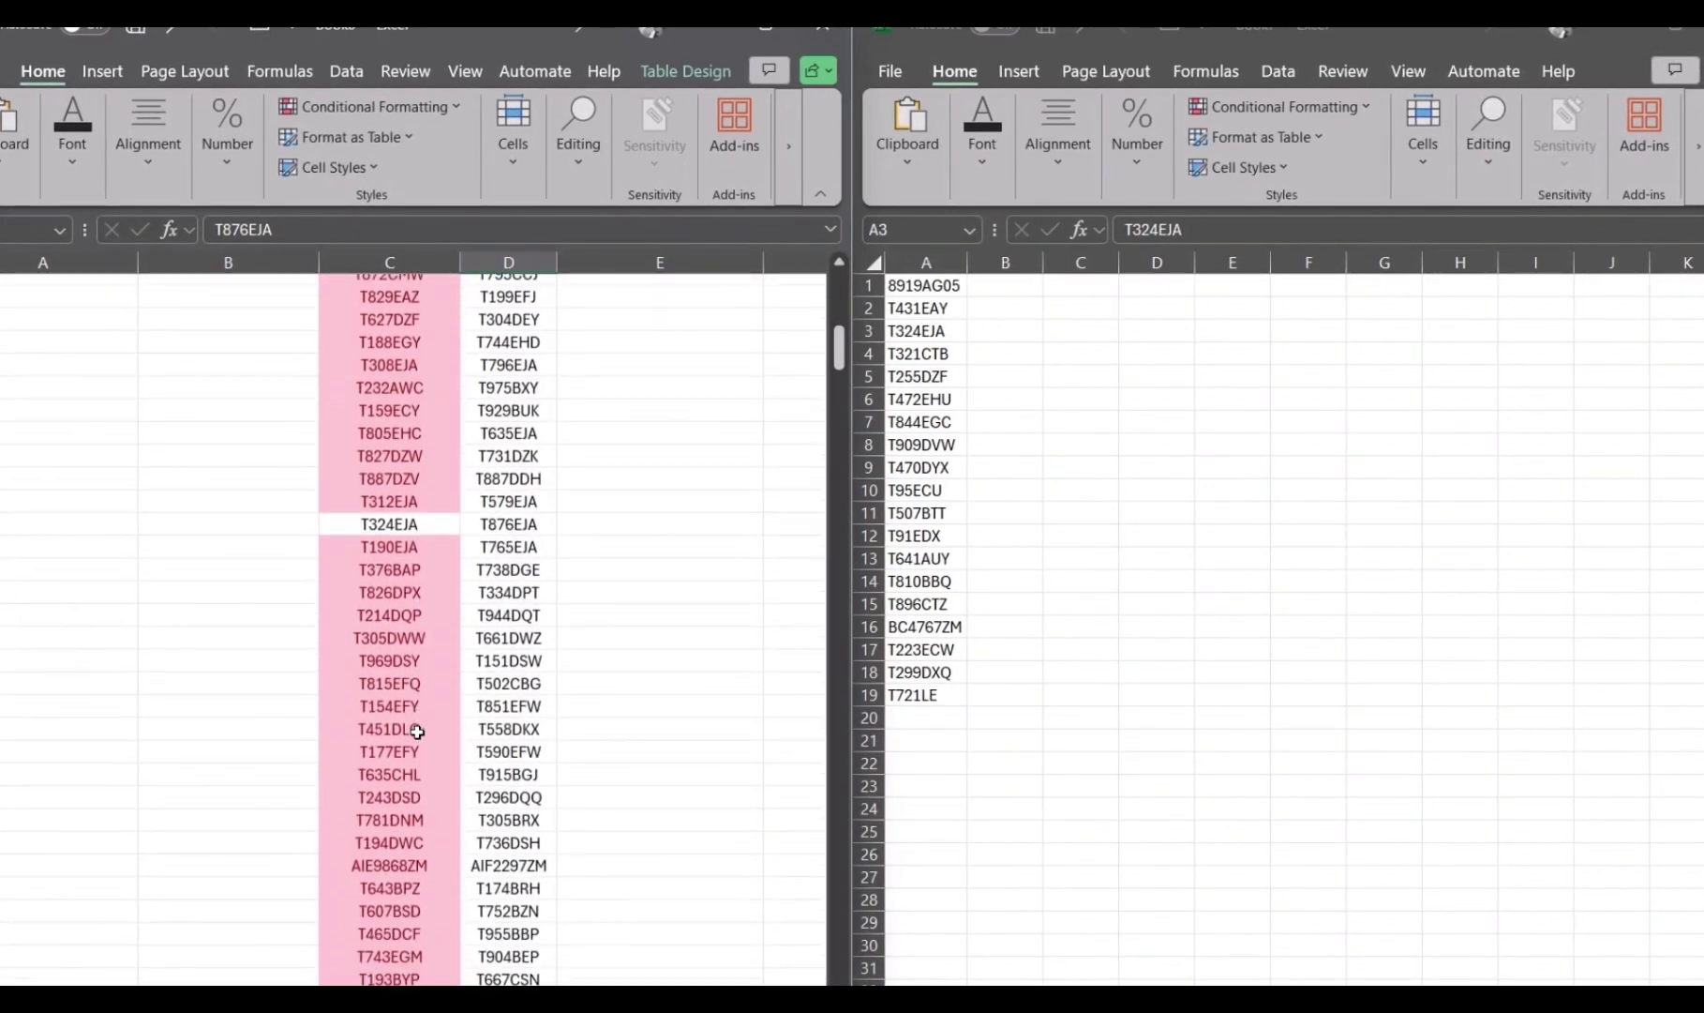
left_click_drag(392, 374, 535, 374)
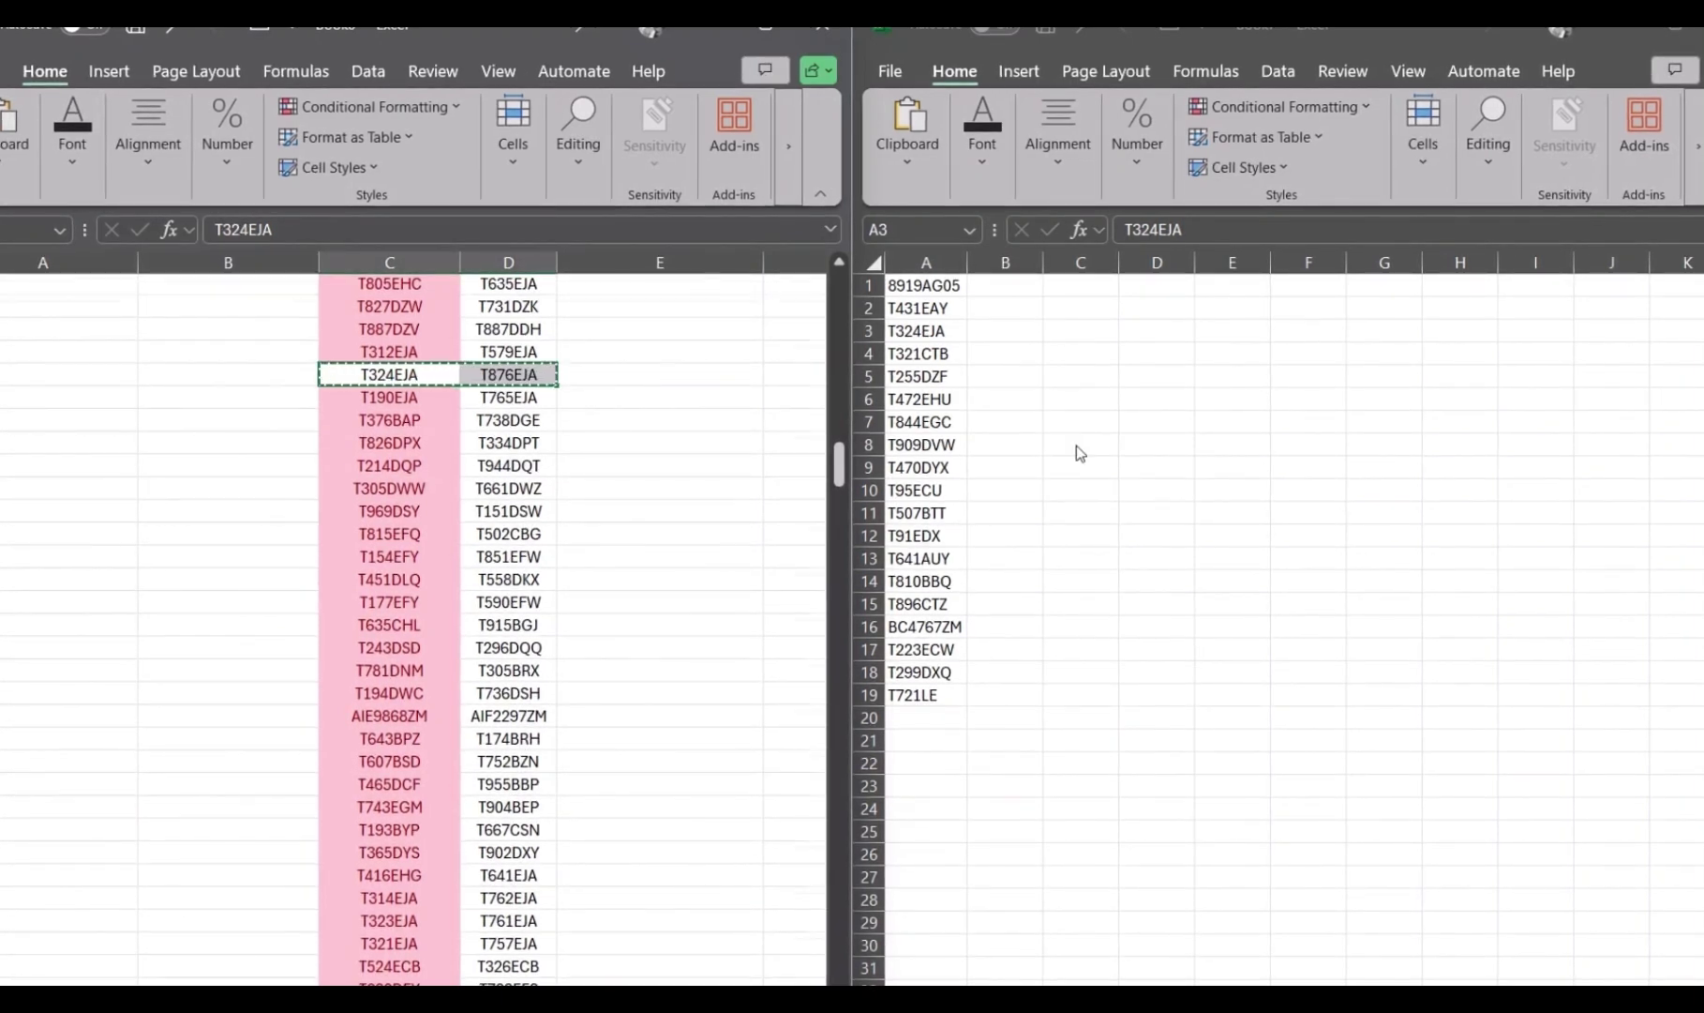
scroll(1076, 444, "up", 20)
left_click(911, 327)
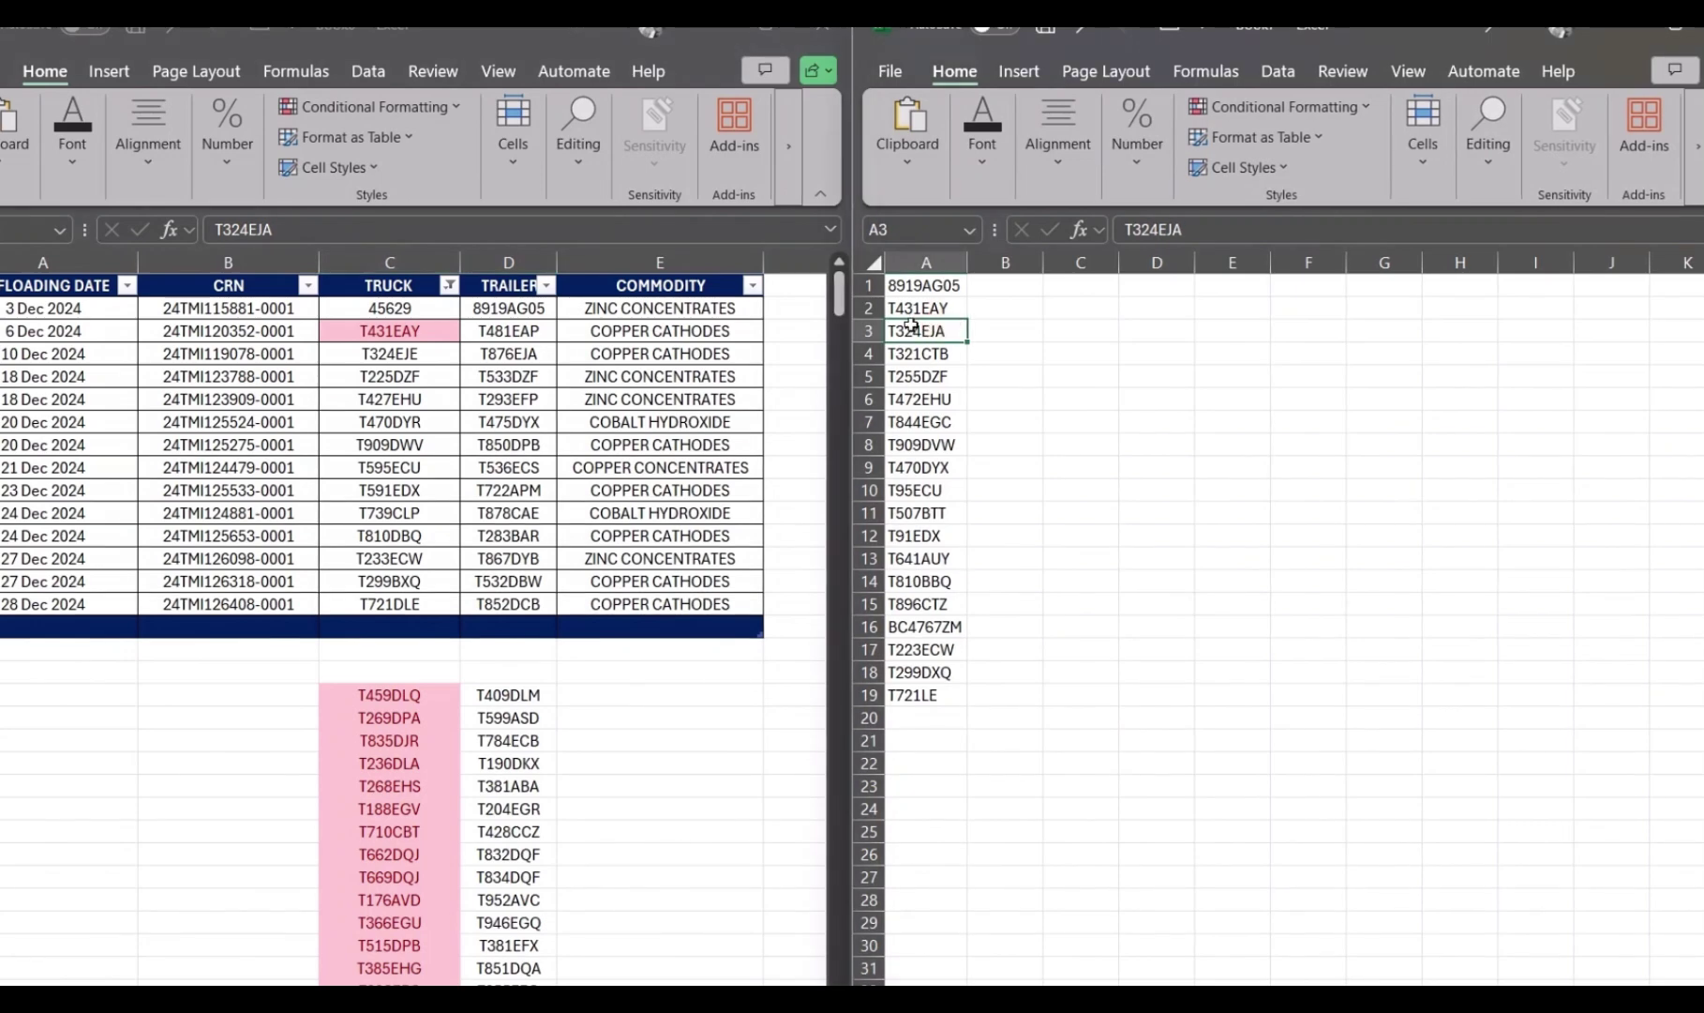
left_click(1005, 330)
key("ctrl+v")
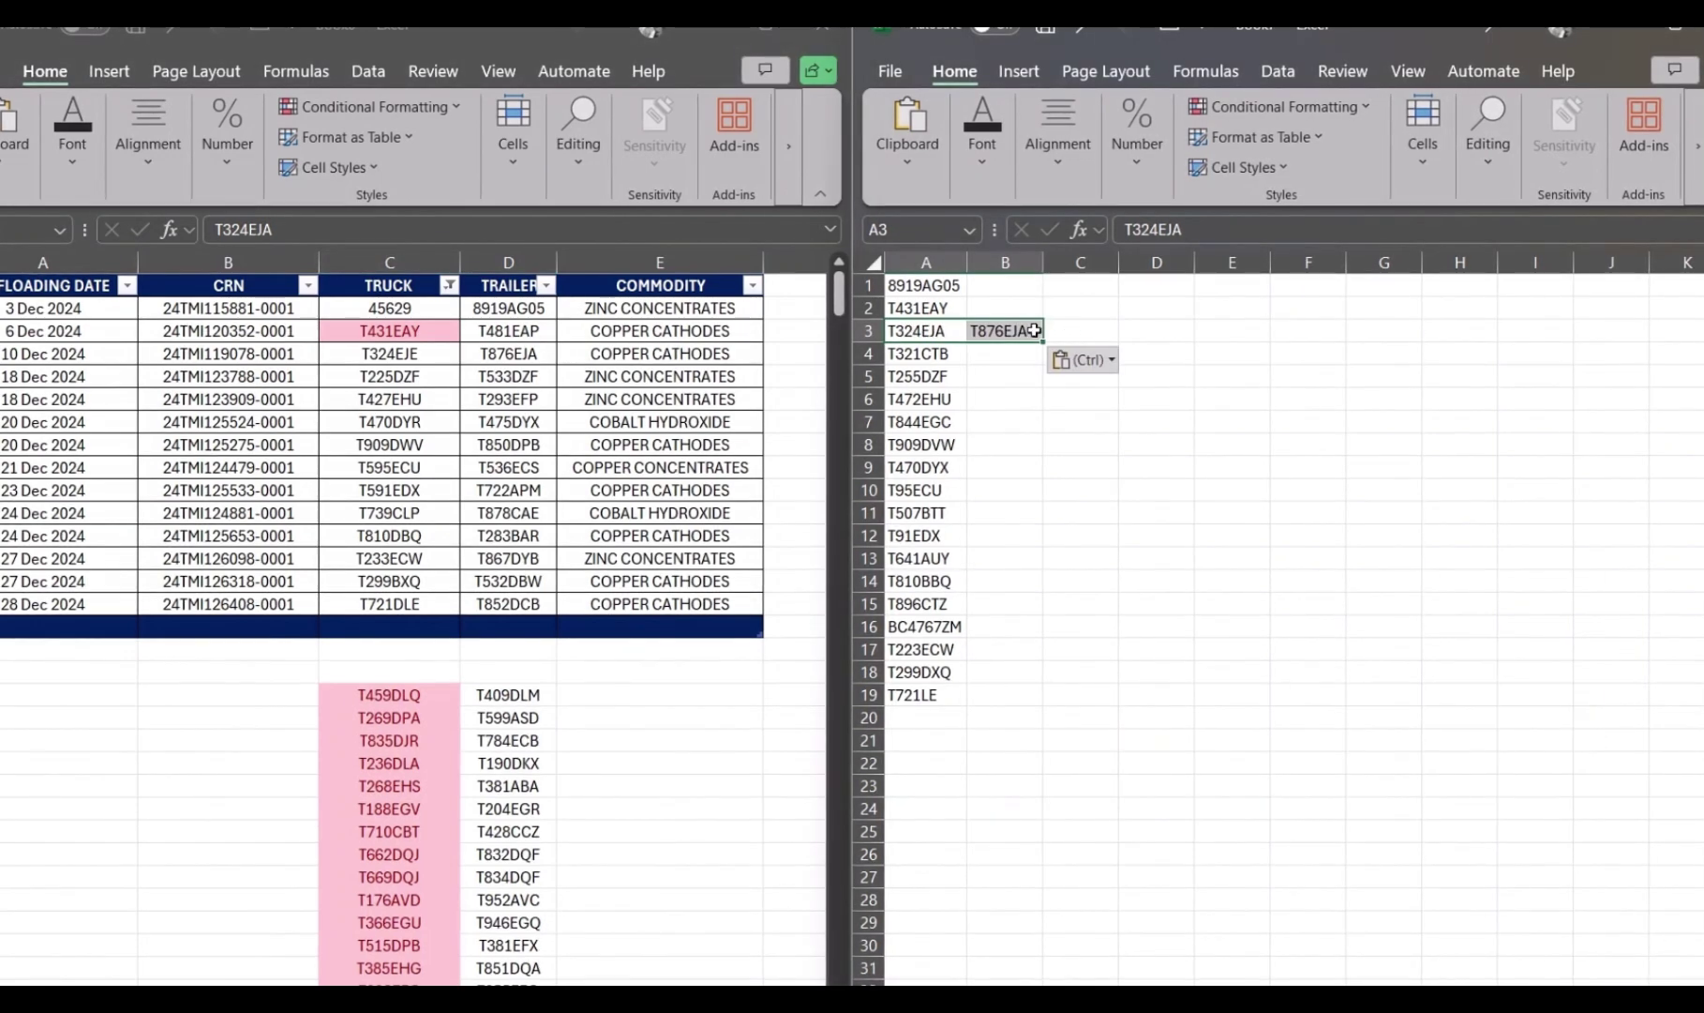
left_click(426, 353)
left_click(513, 353)
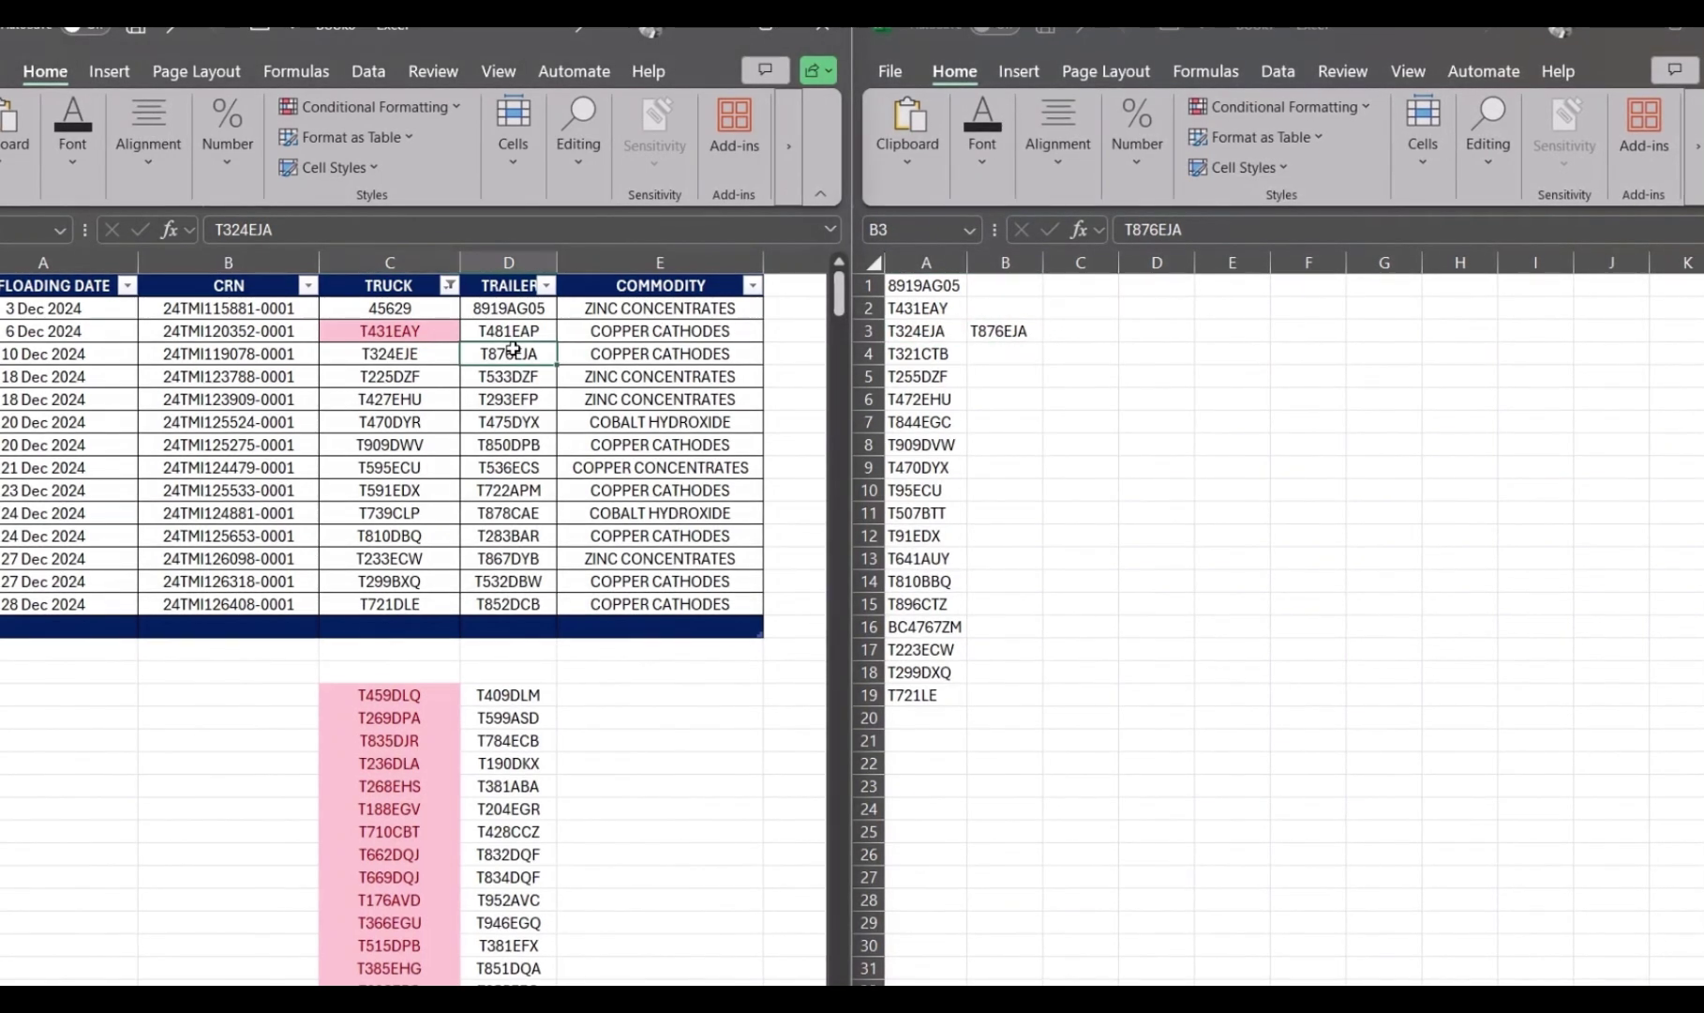
left_click(984, 331)
key("ctrl+v")
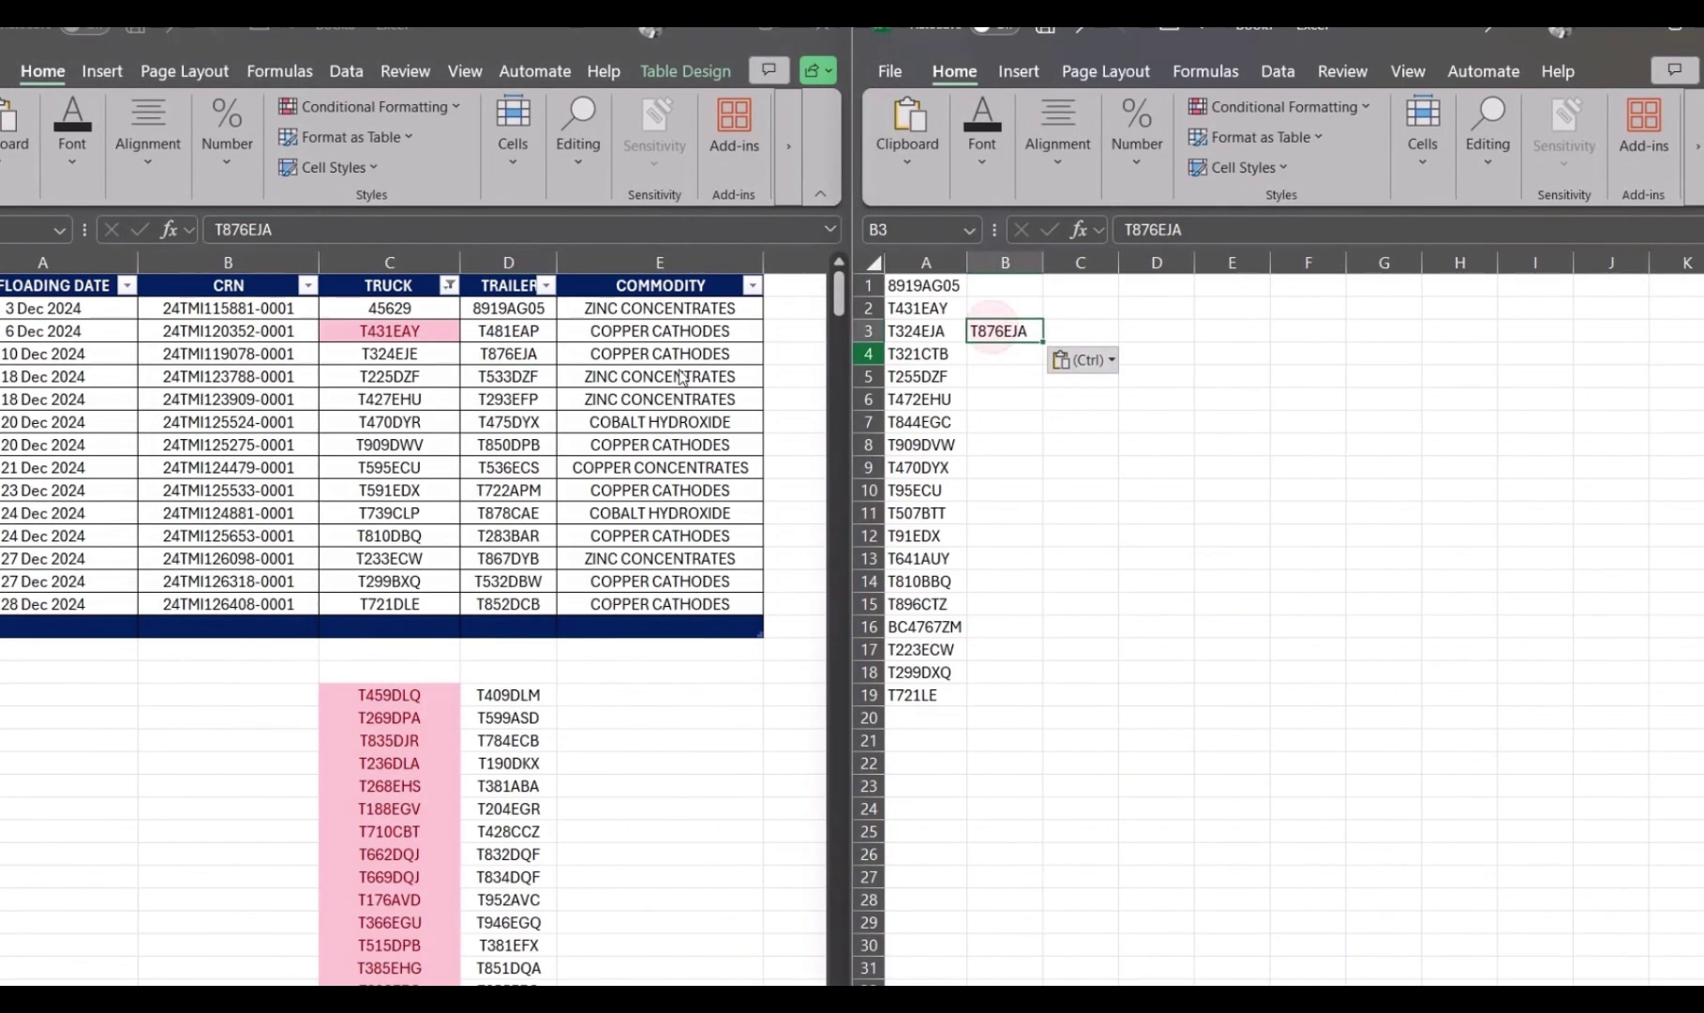
left_click(505, 352)
key("alt+Tab")
key("ctrl+v")
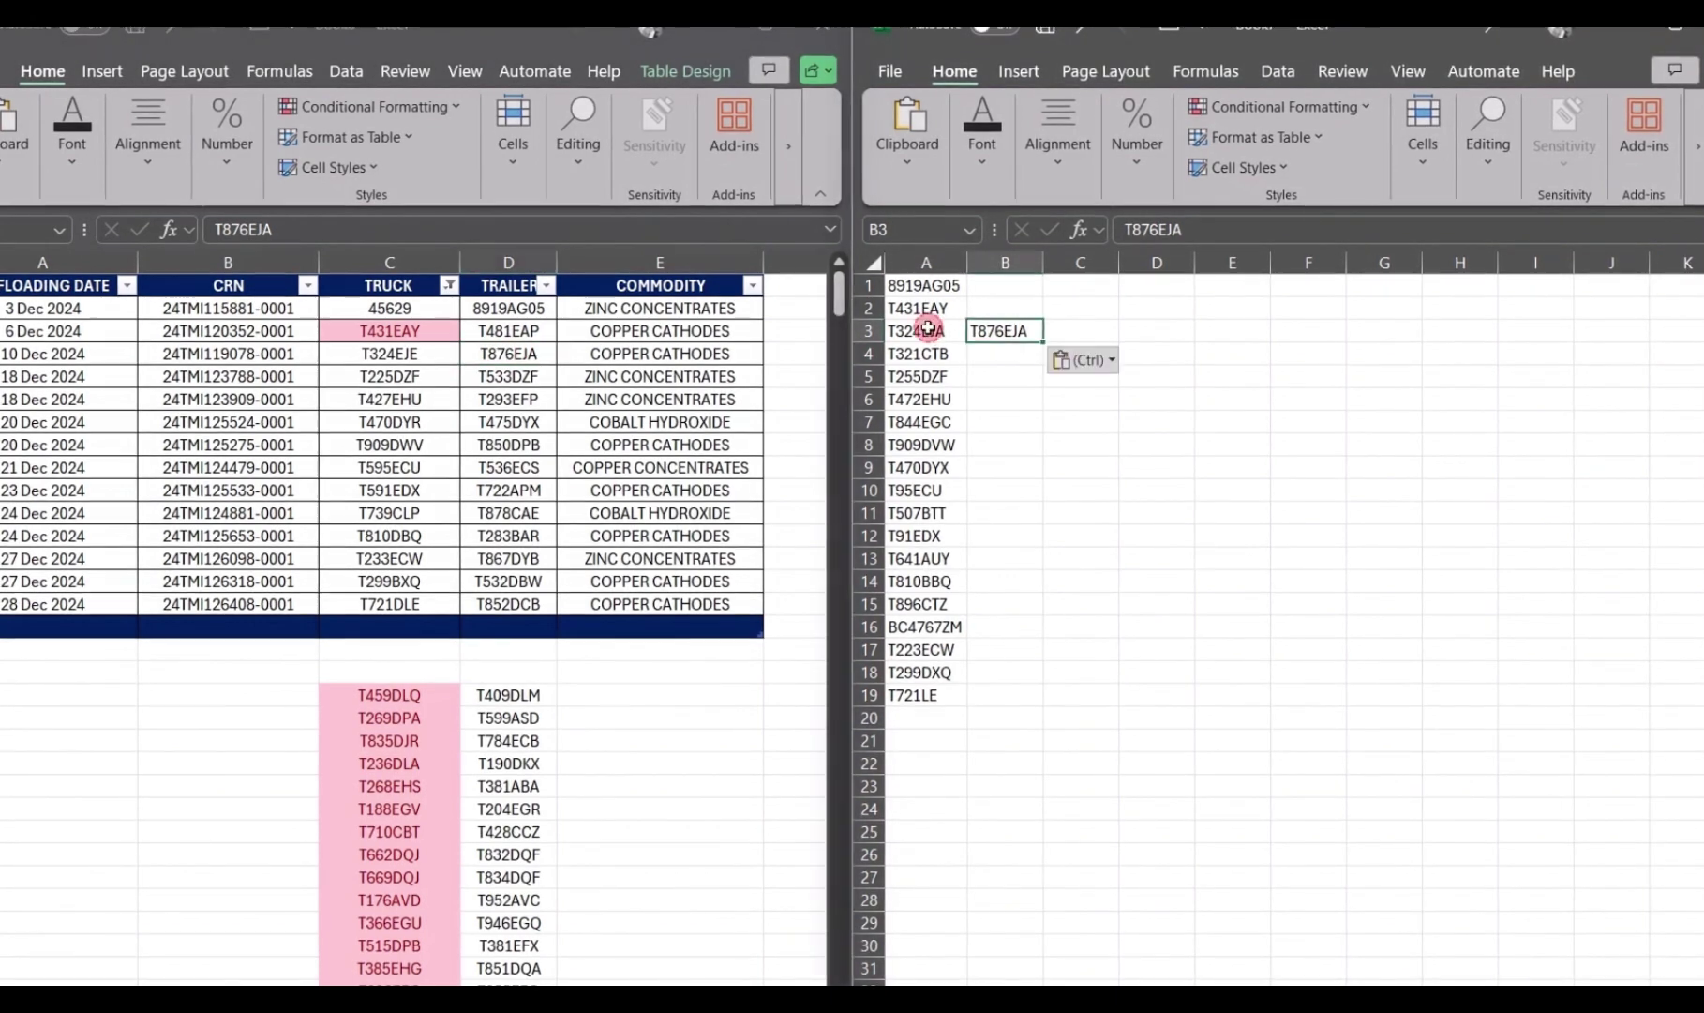
Replace T324EJE in Book6's TRUCK column, 10 Dec 2024 row, with T324EJA copied from cell A3 of Book7
left_click(914, 332)
key("ctrl+c")
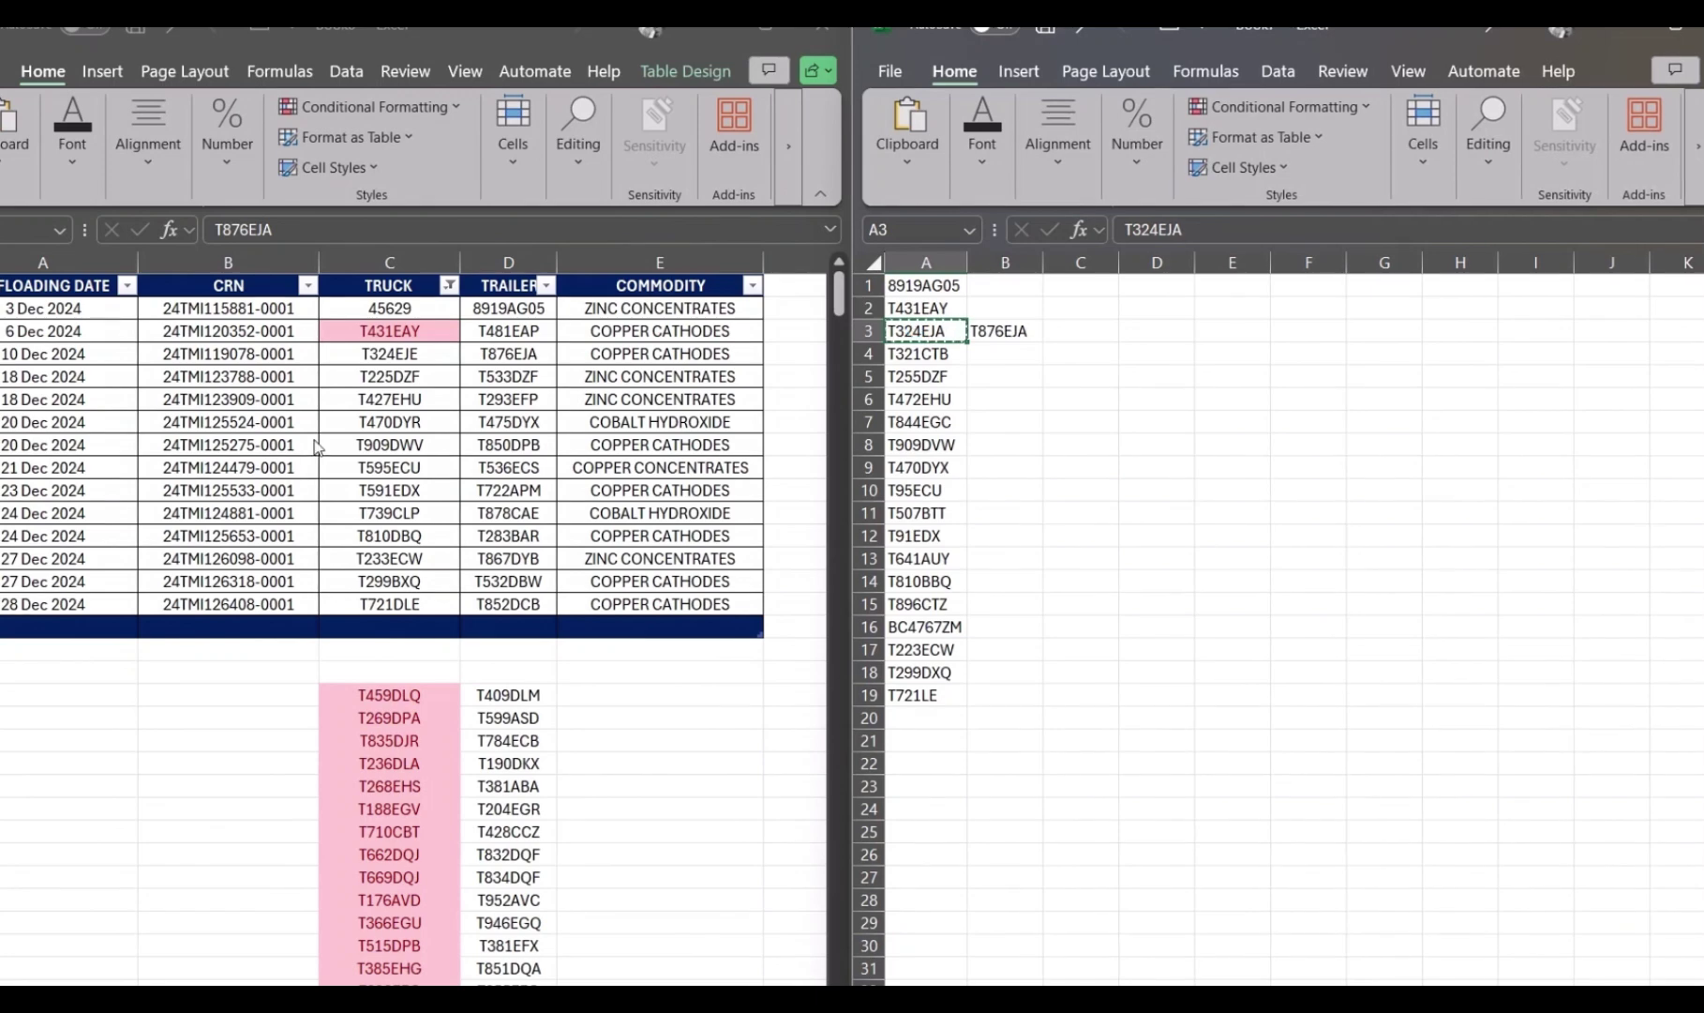
left_click(385, 354)
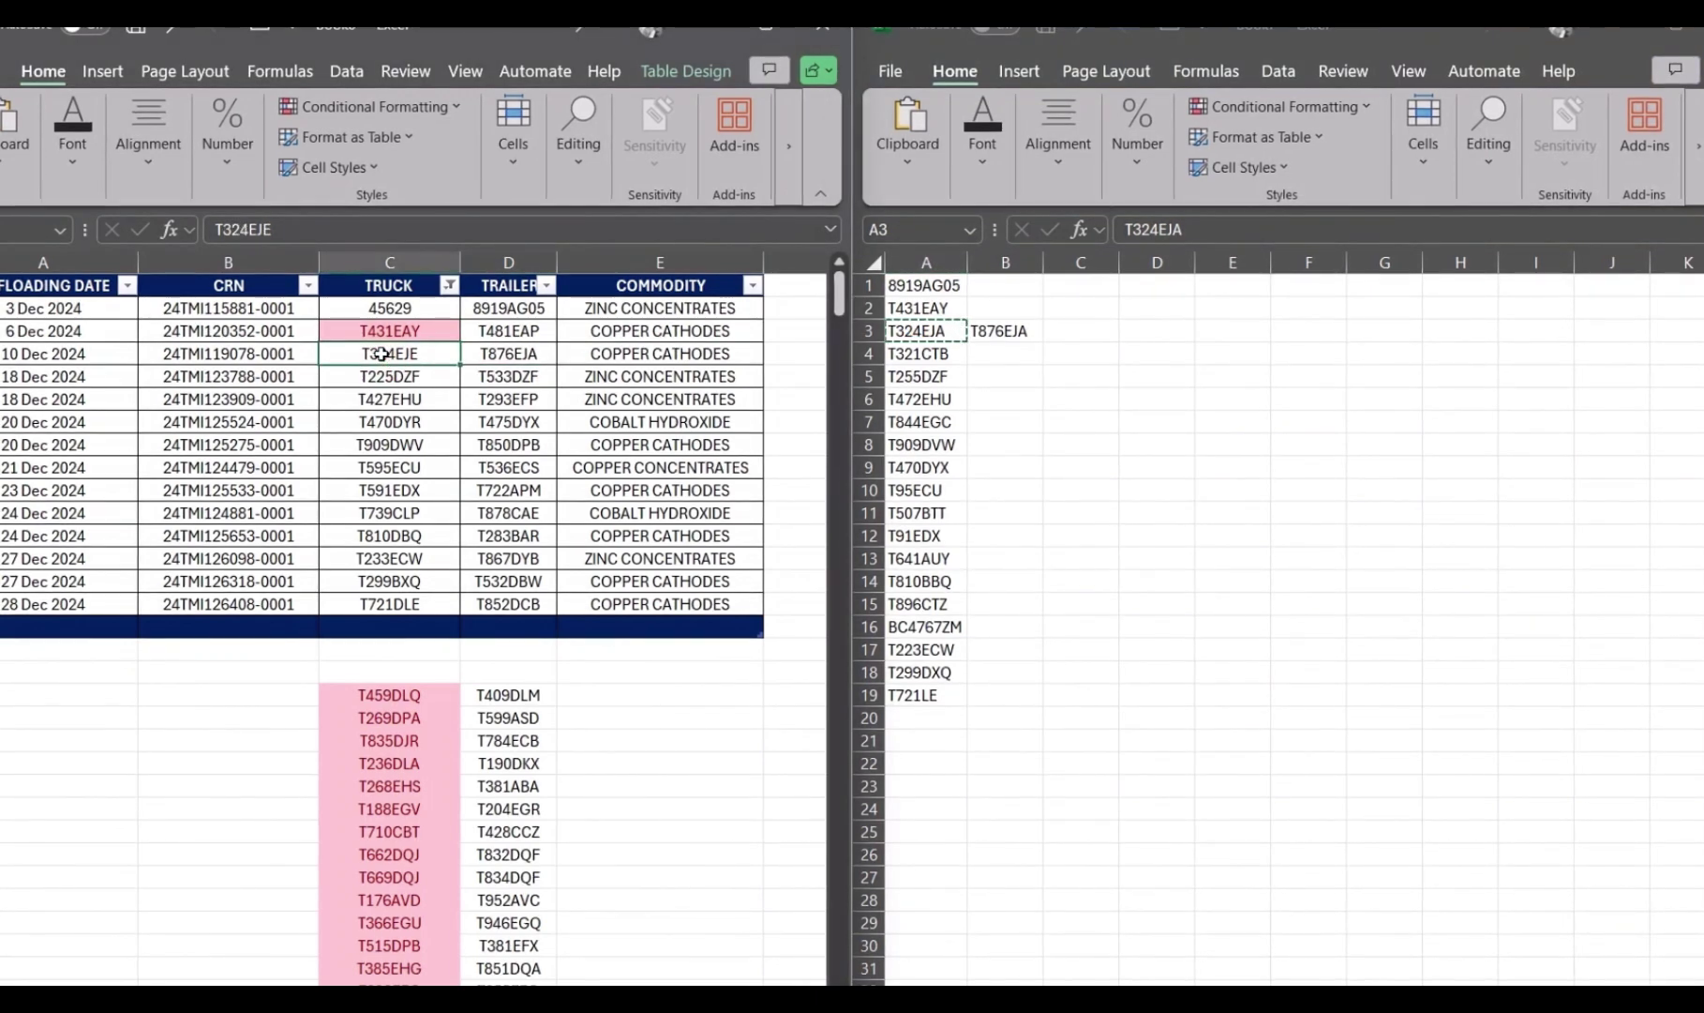
key("ctrl+v")
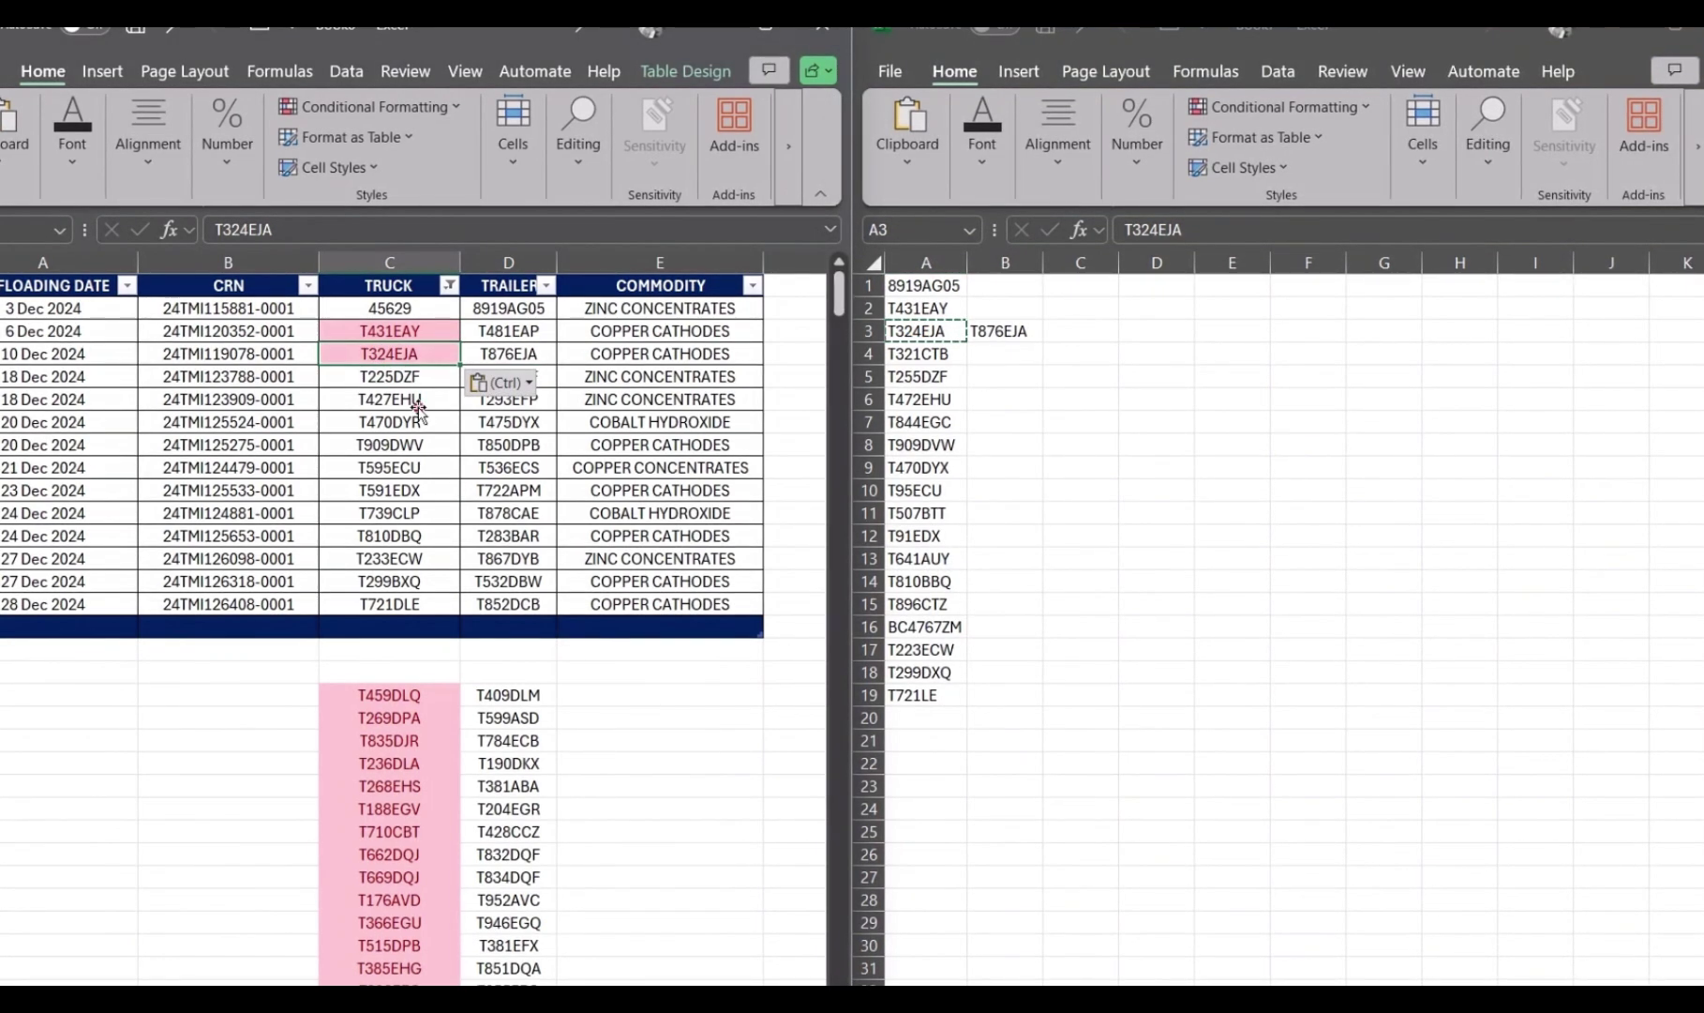
key("Down")
key("Down")
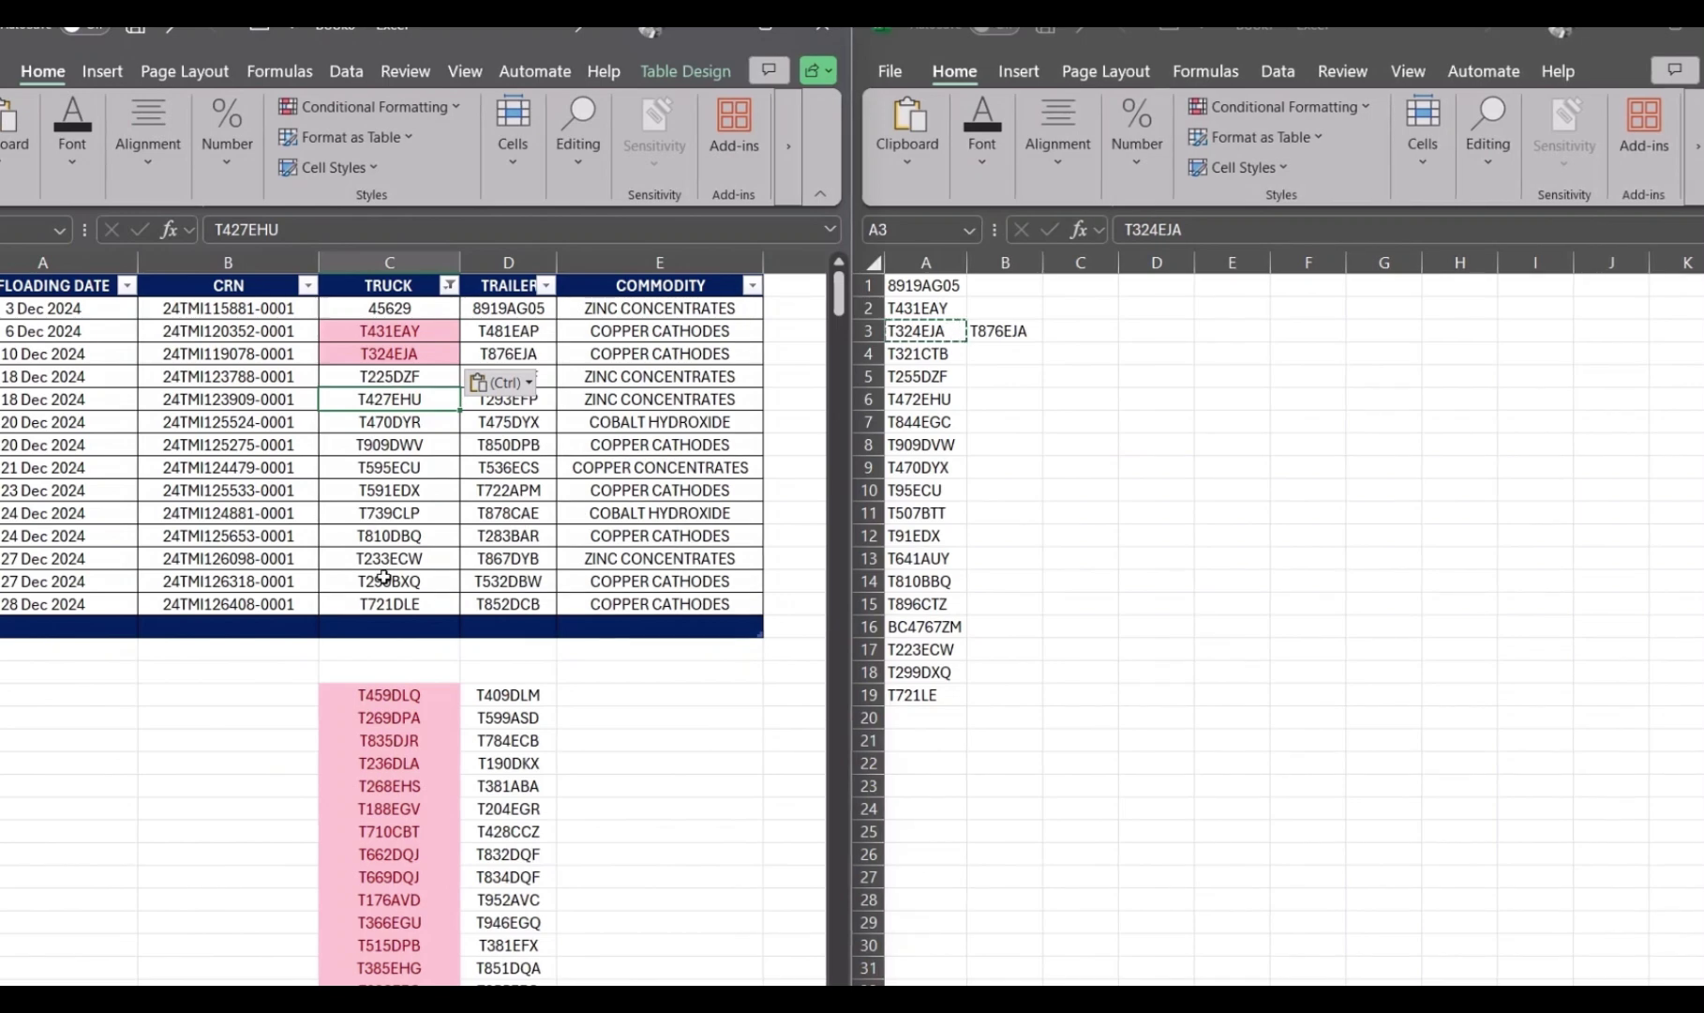
Clear the colour filter on Book6's TRUCK column and reapply it to show only unhighlighted trucks
left_click(450, 285)
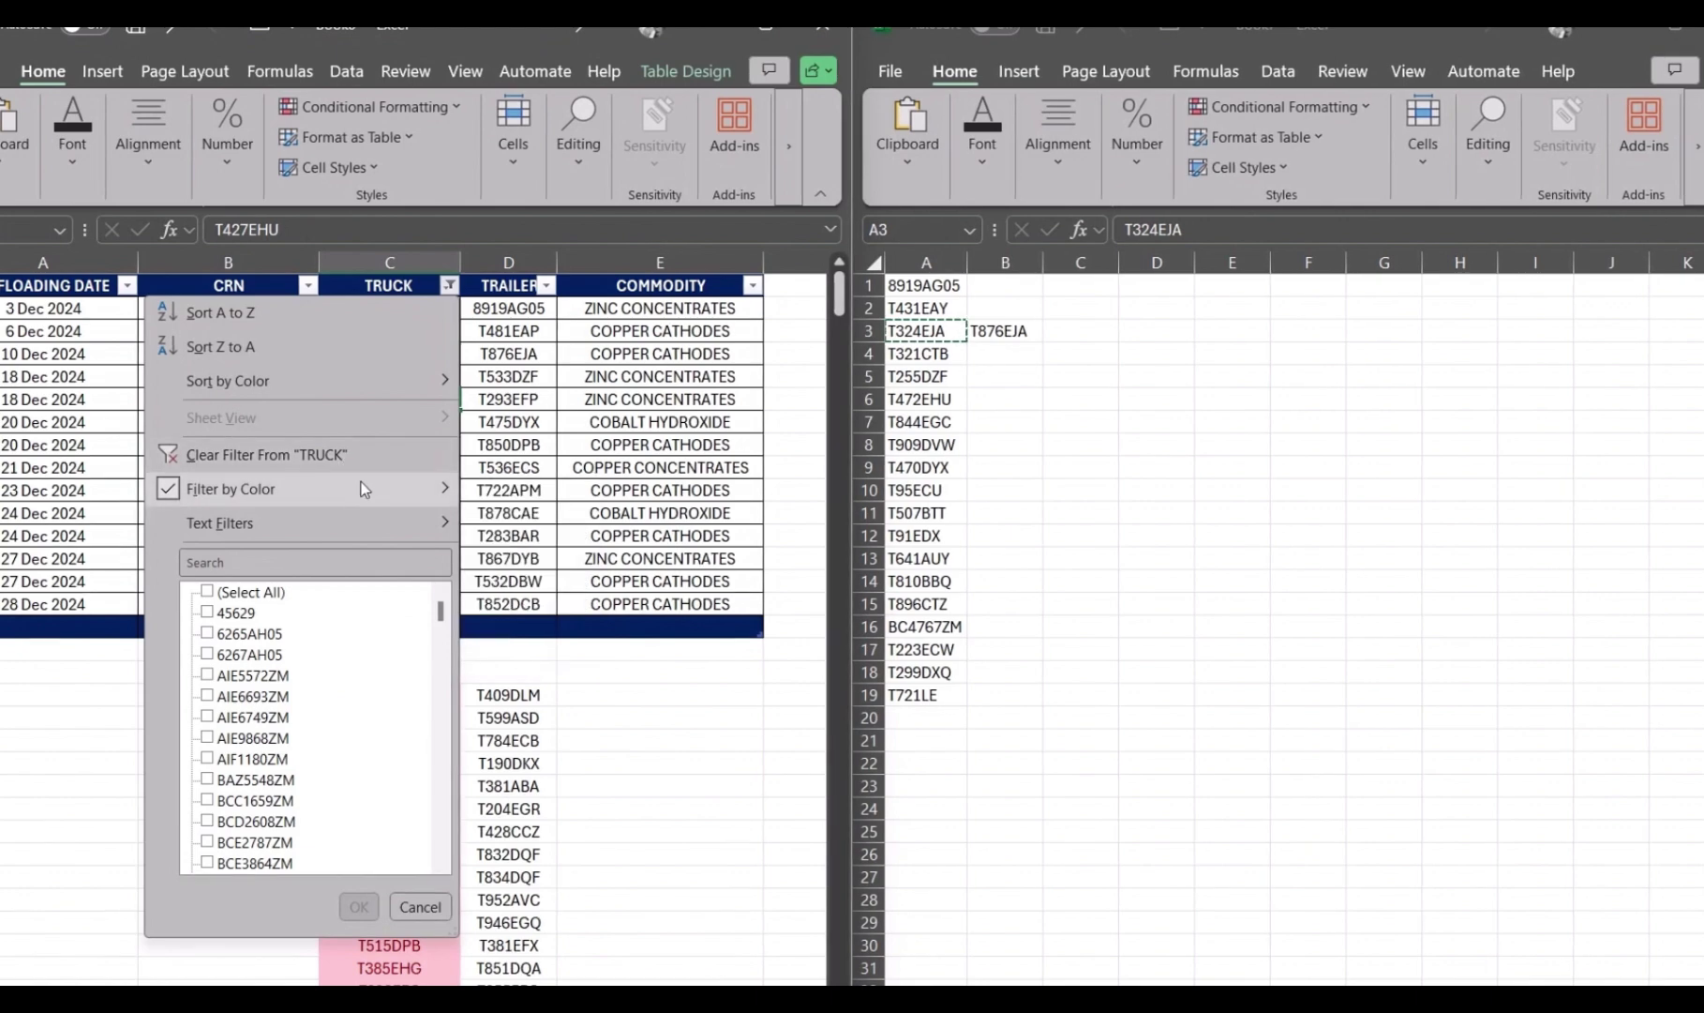
mouse_move(365, 489)
left_click(527, 518)
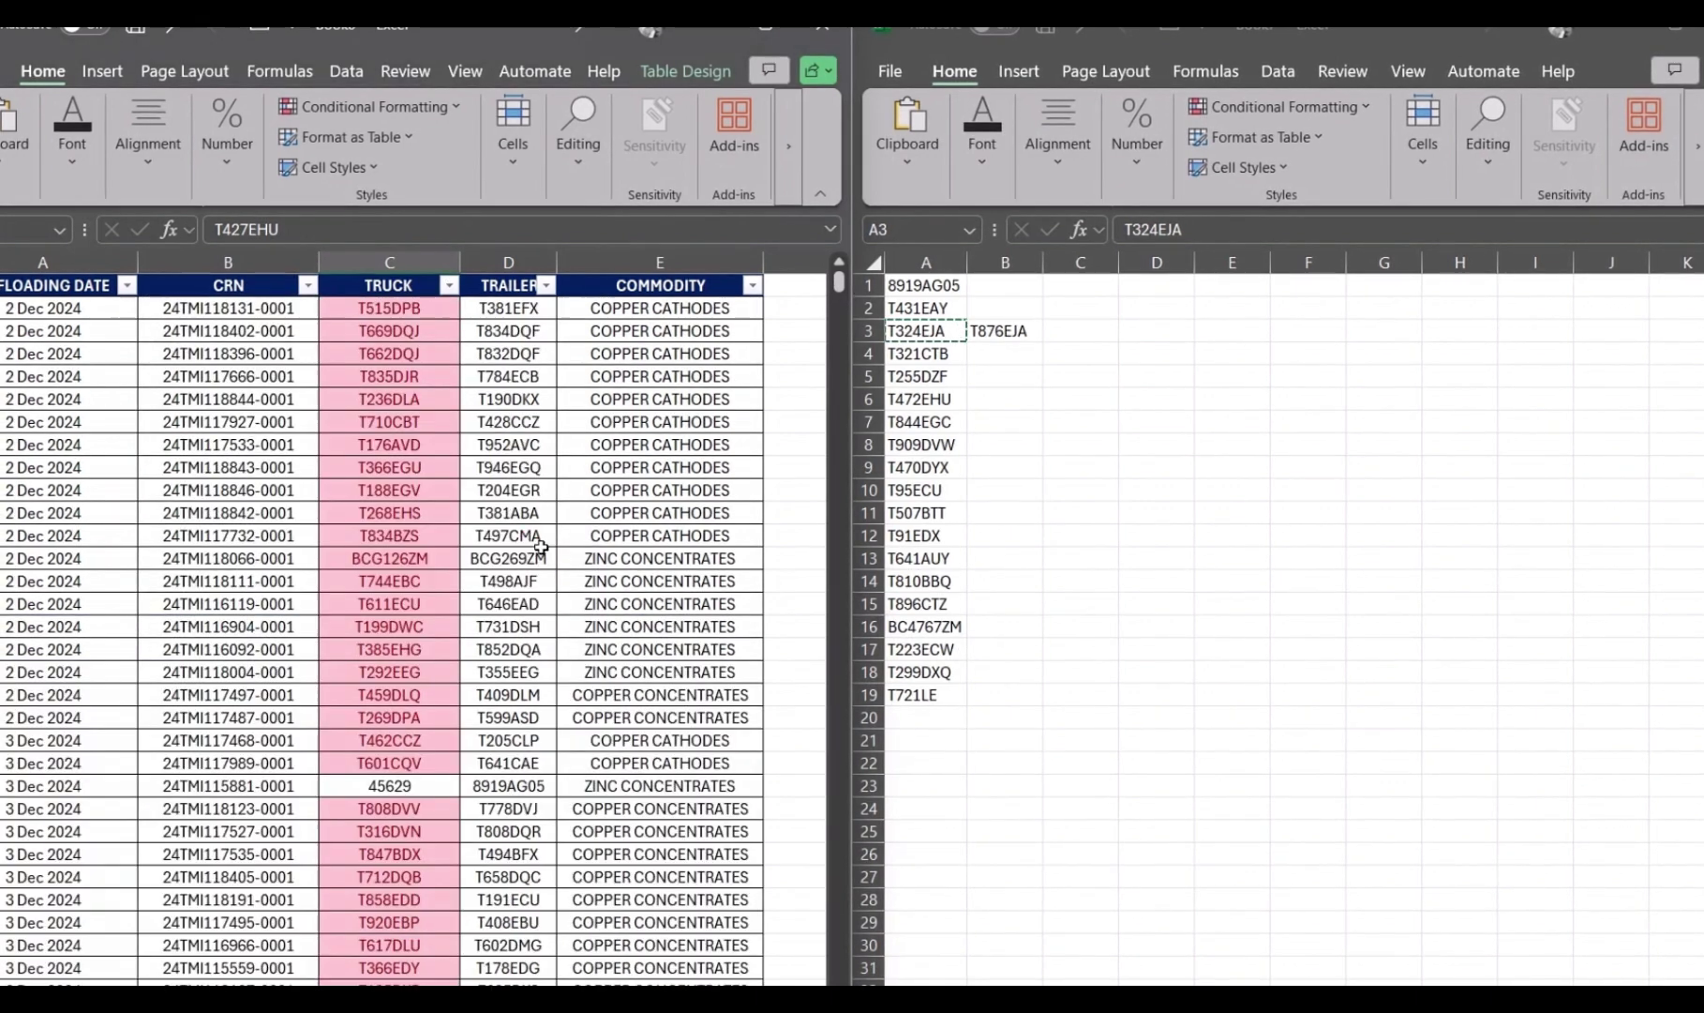
left_click(450, 285)
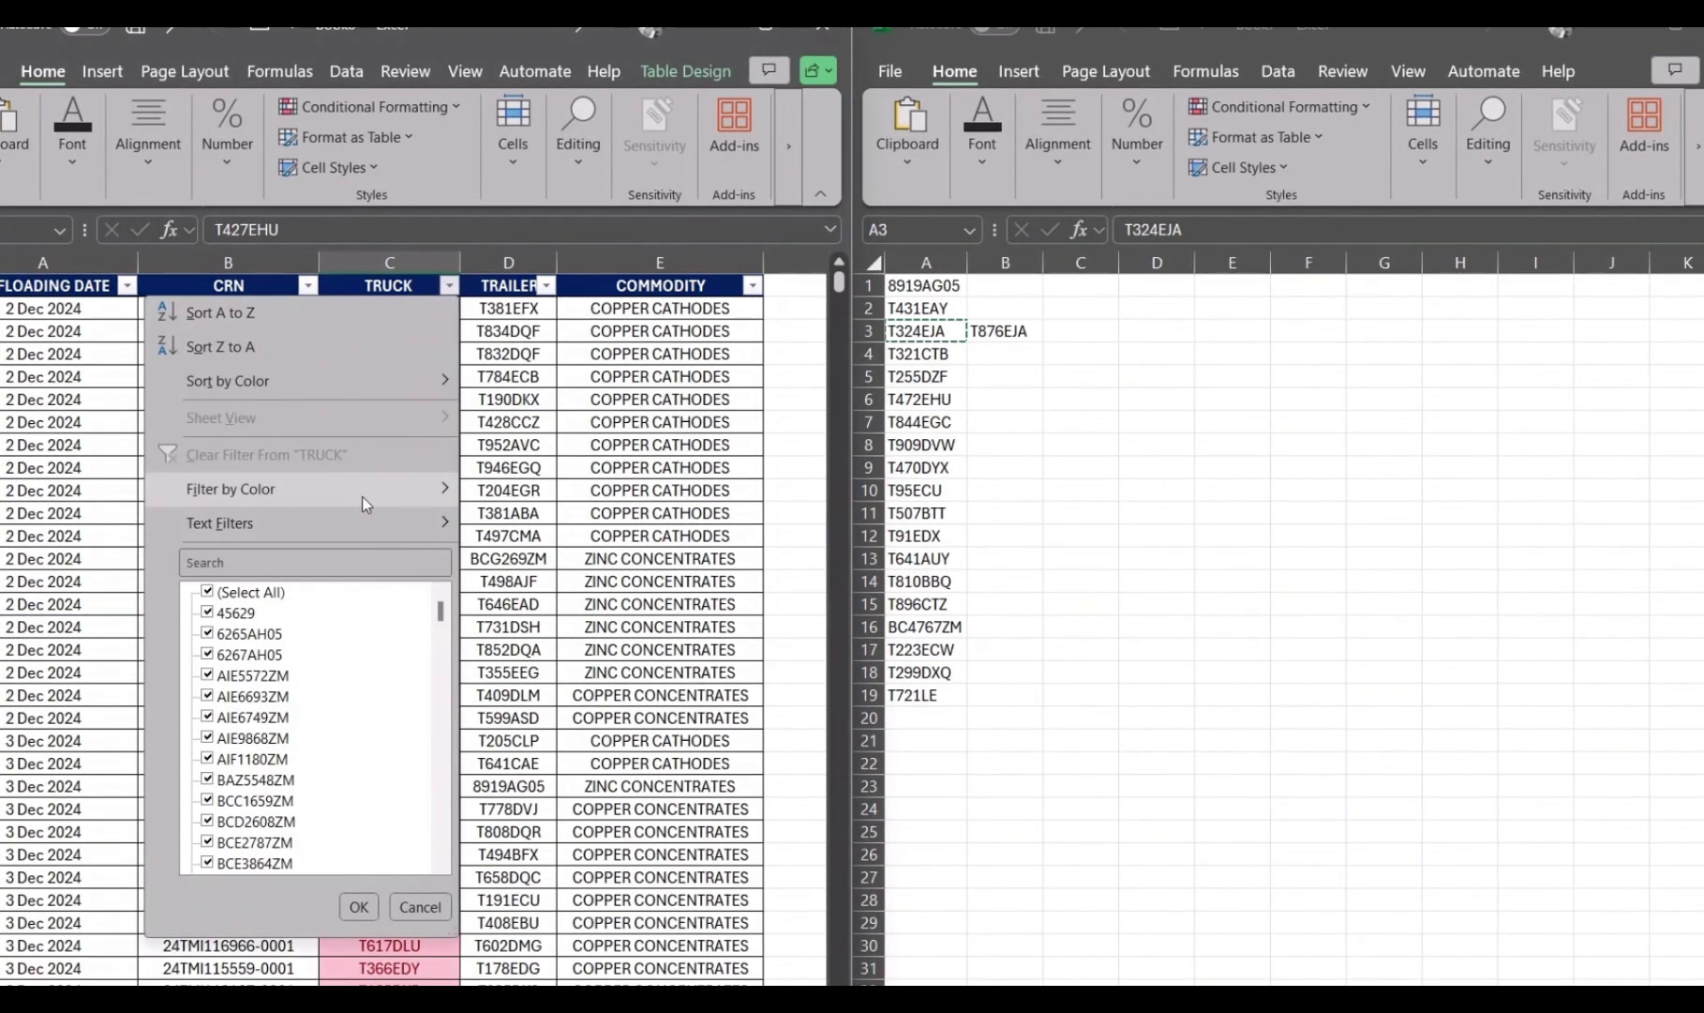
mouse_move(361, 495)
left_click(511, 552)
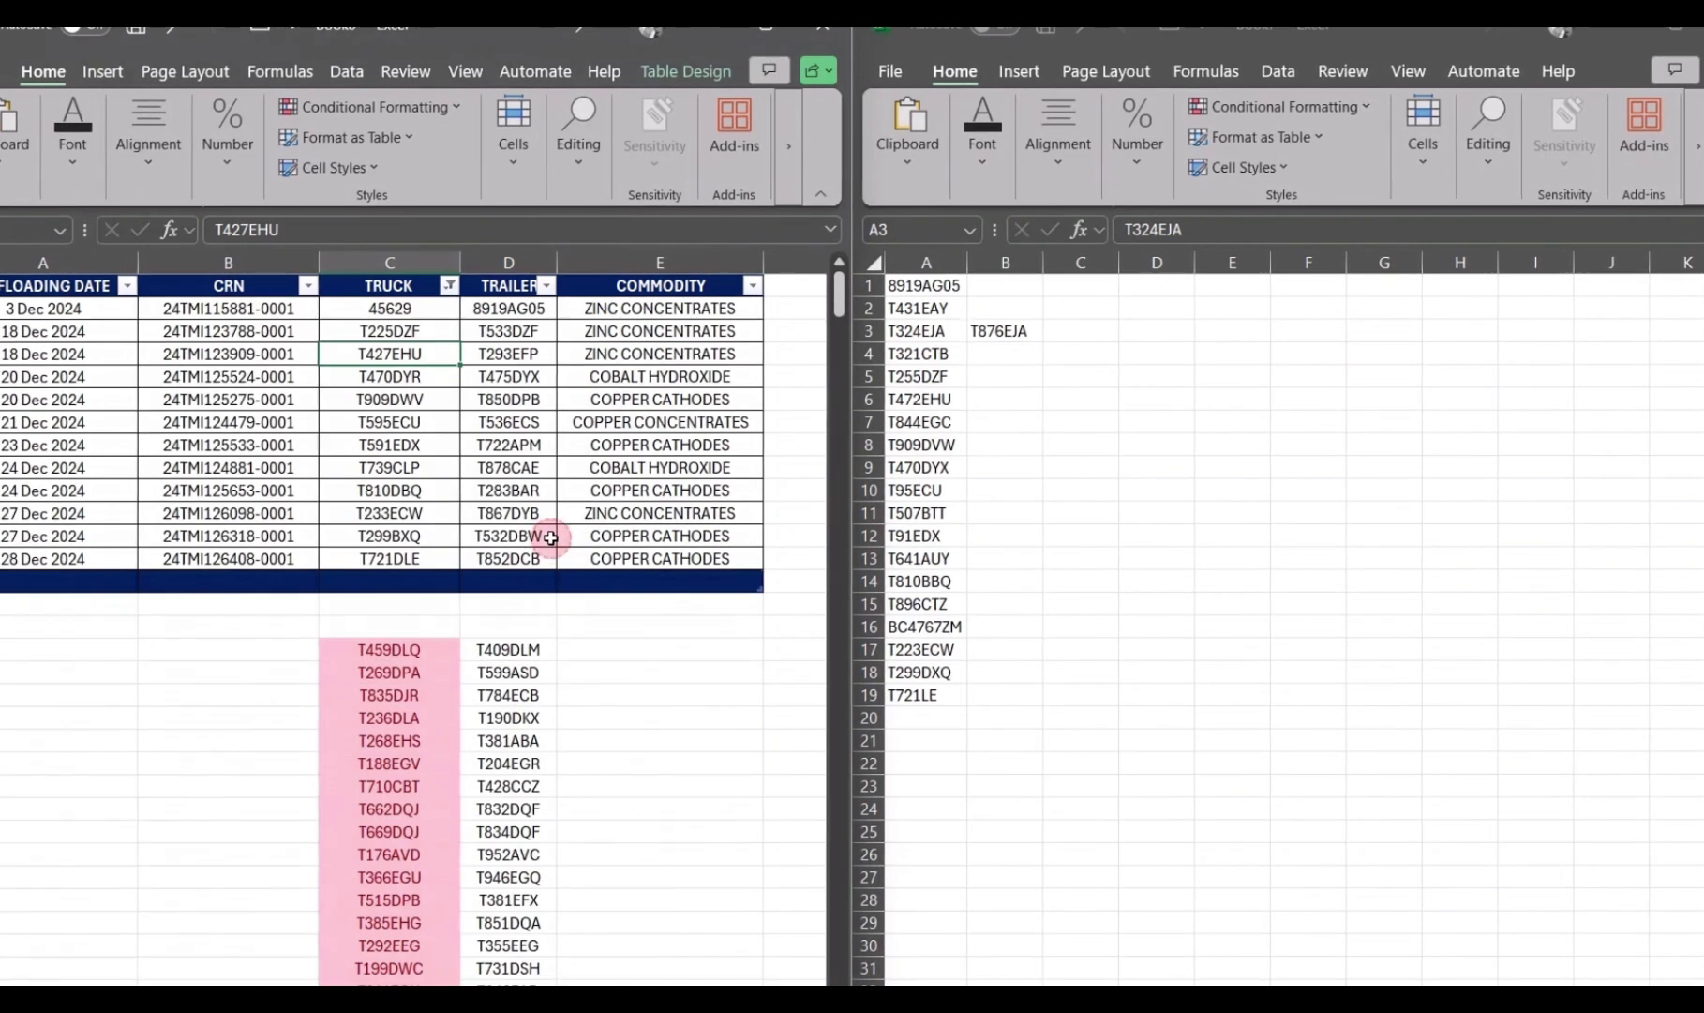
left_click(424, 332)
left_click(919, 323)
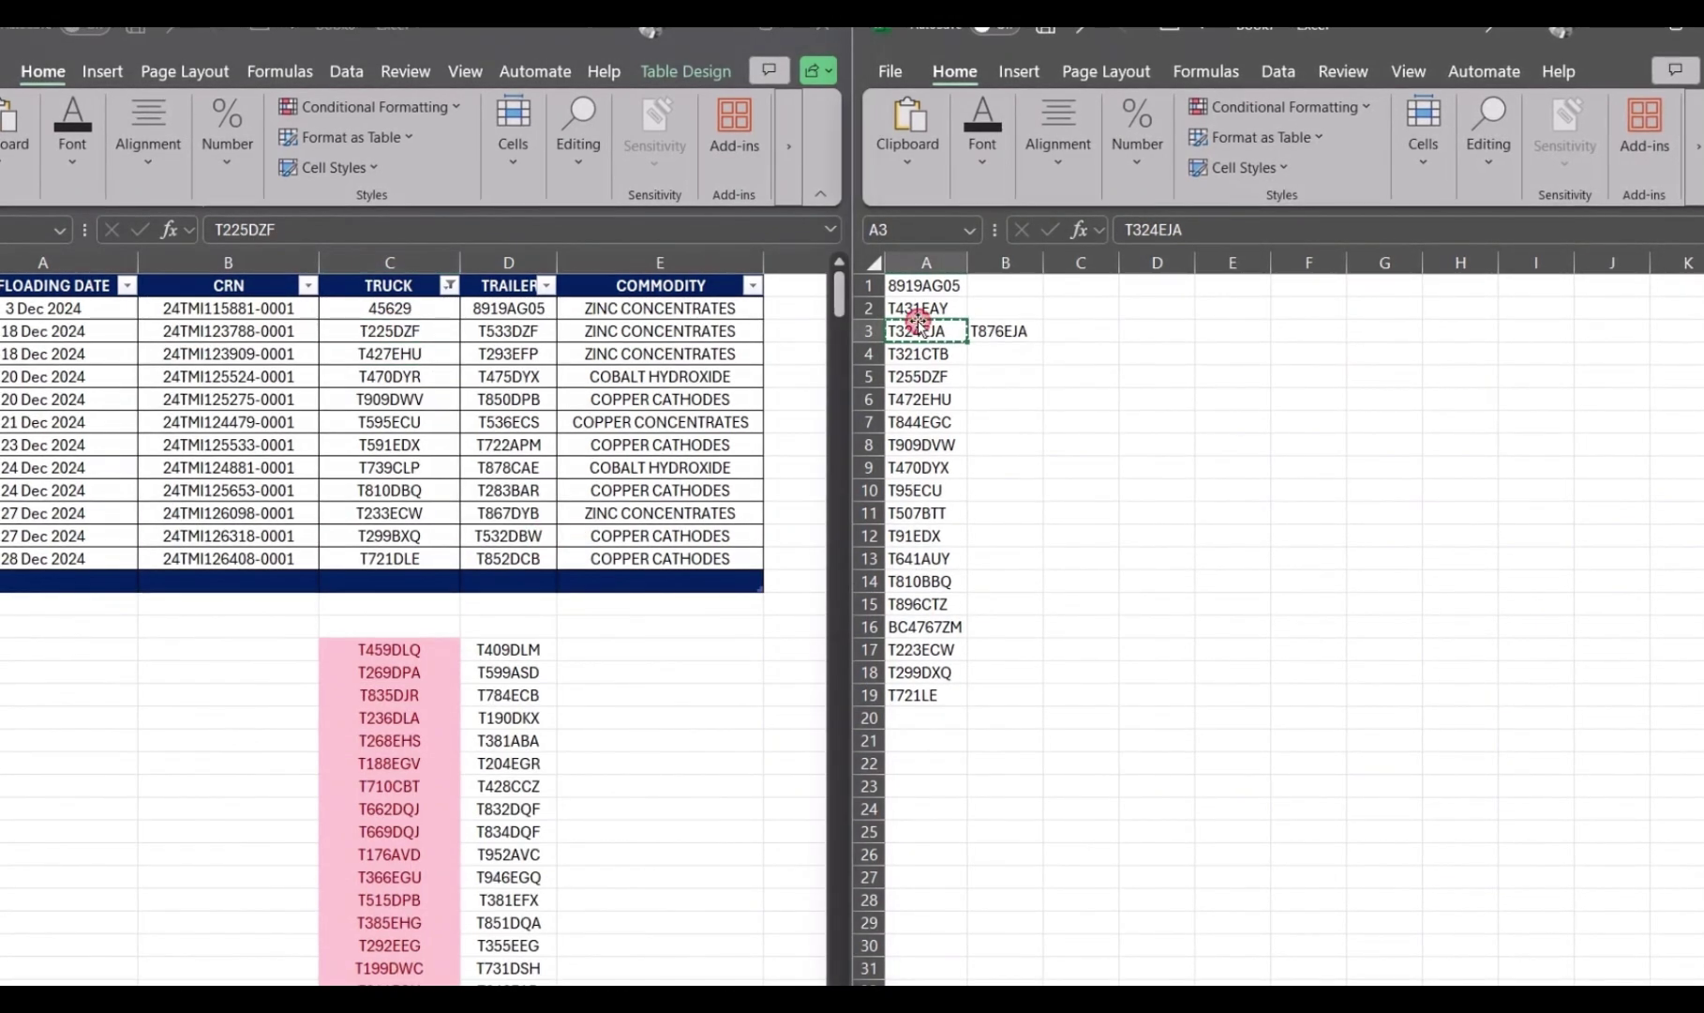
left_click_drag(869, 308, 869, 333)
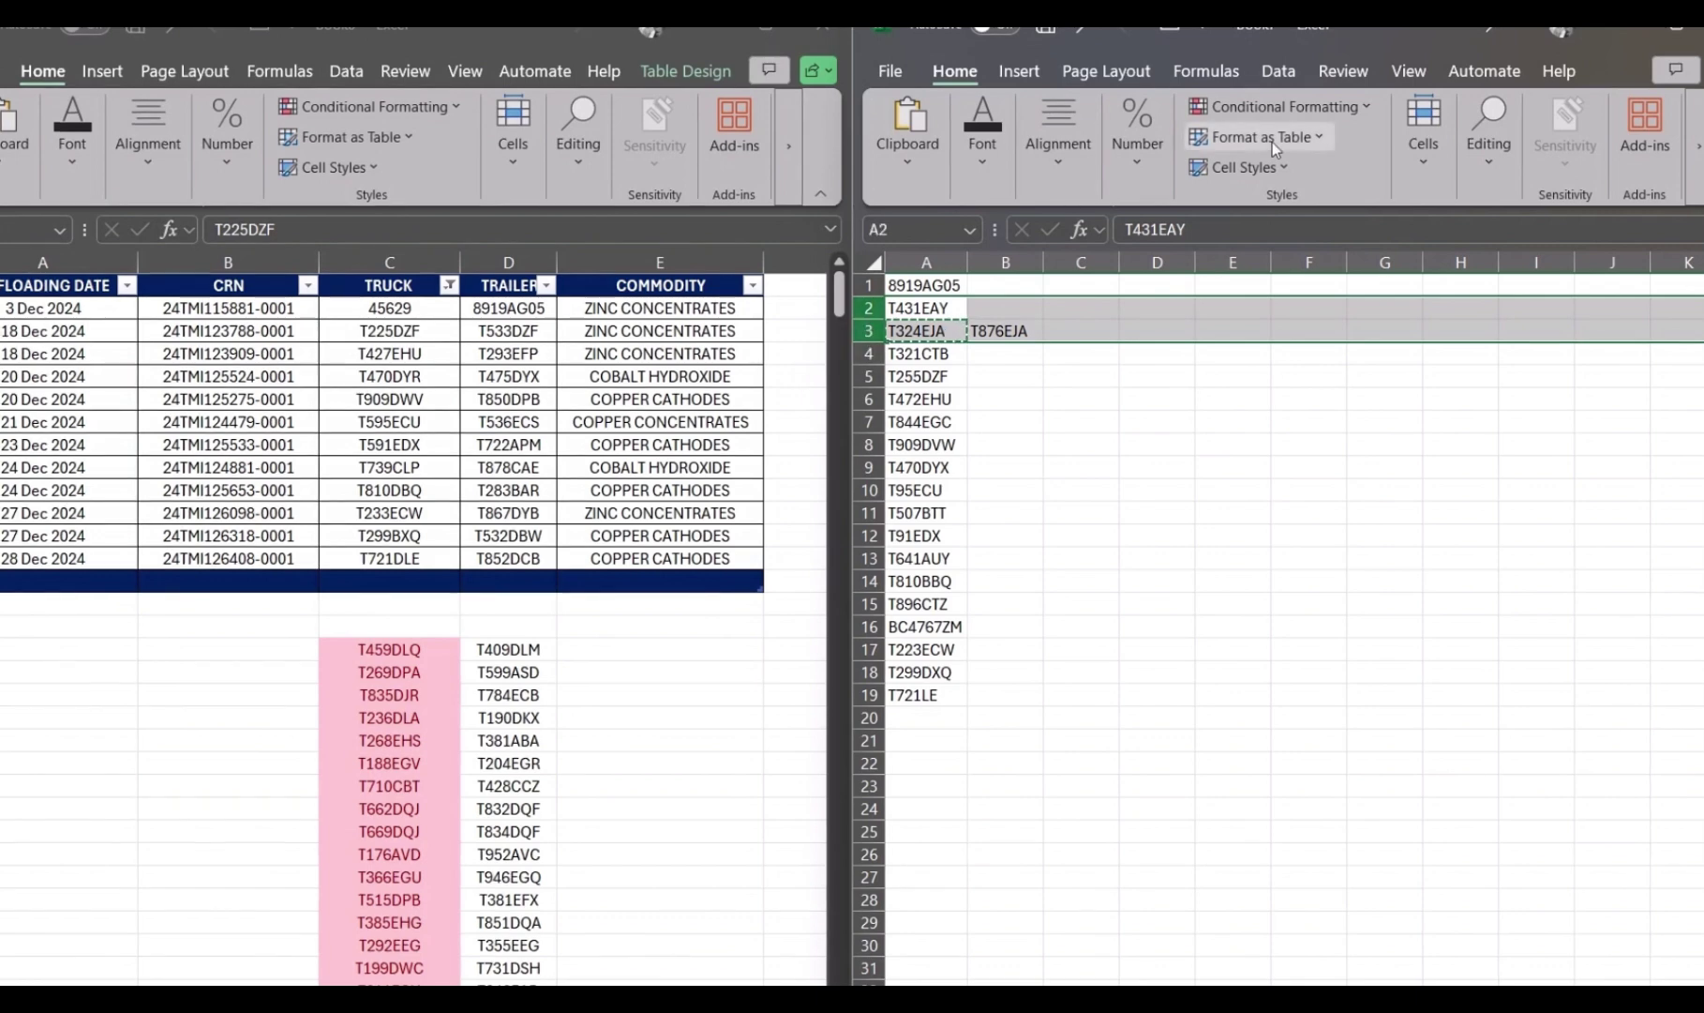
left_click(978, 146)
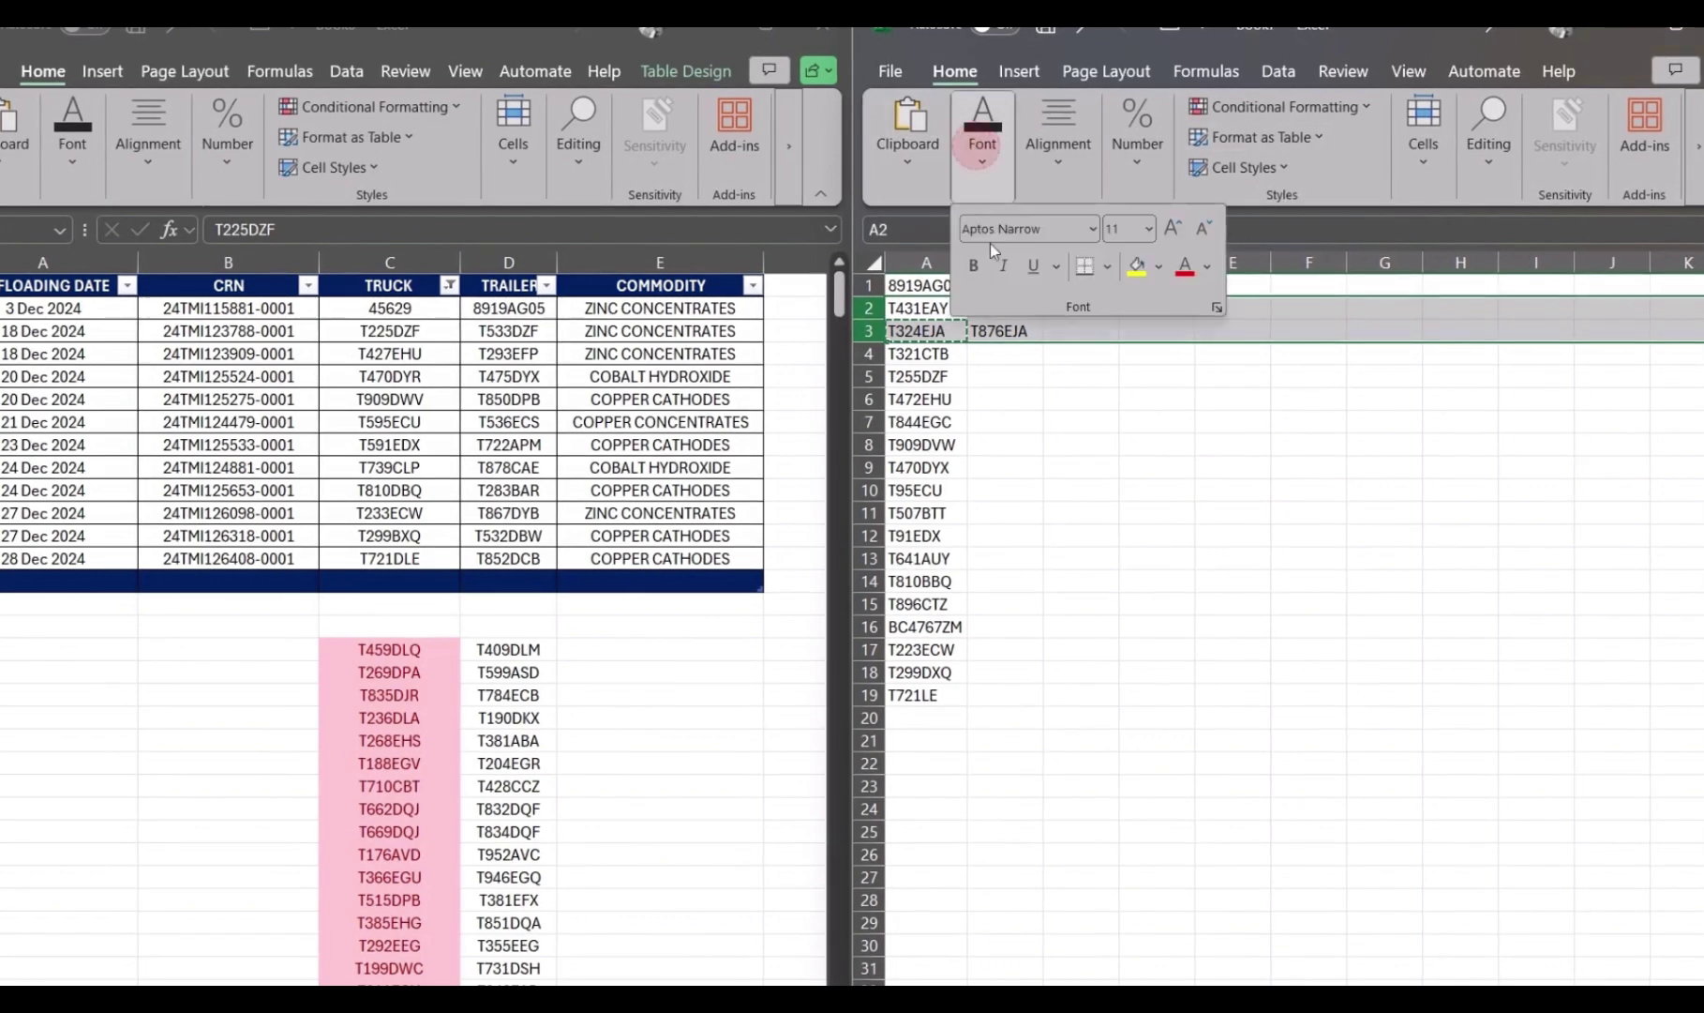
left_click(1185, 265)
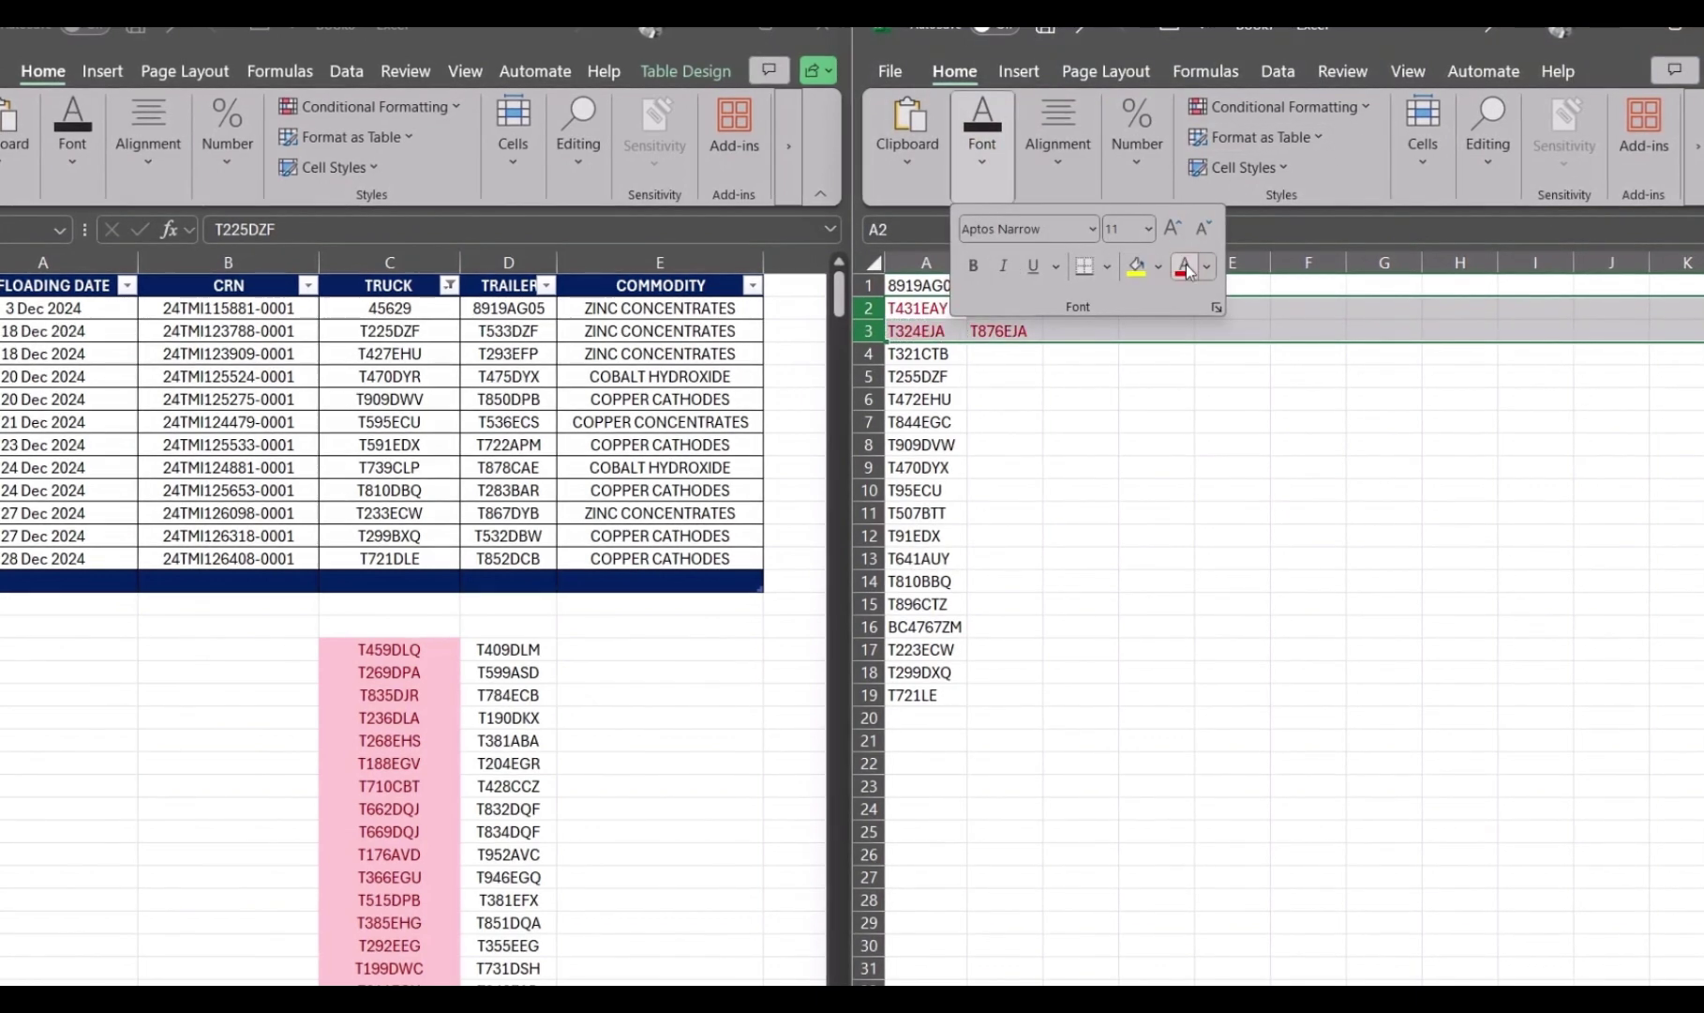
left_click(1044, 423)
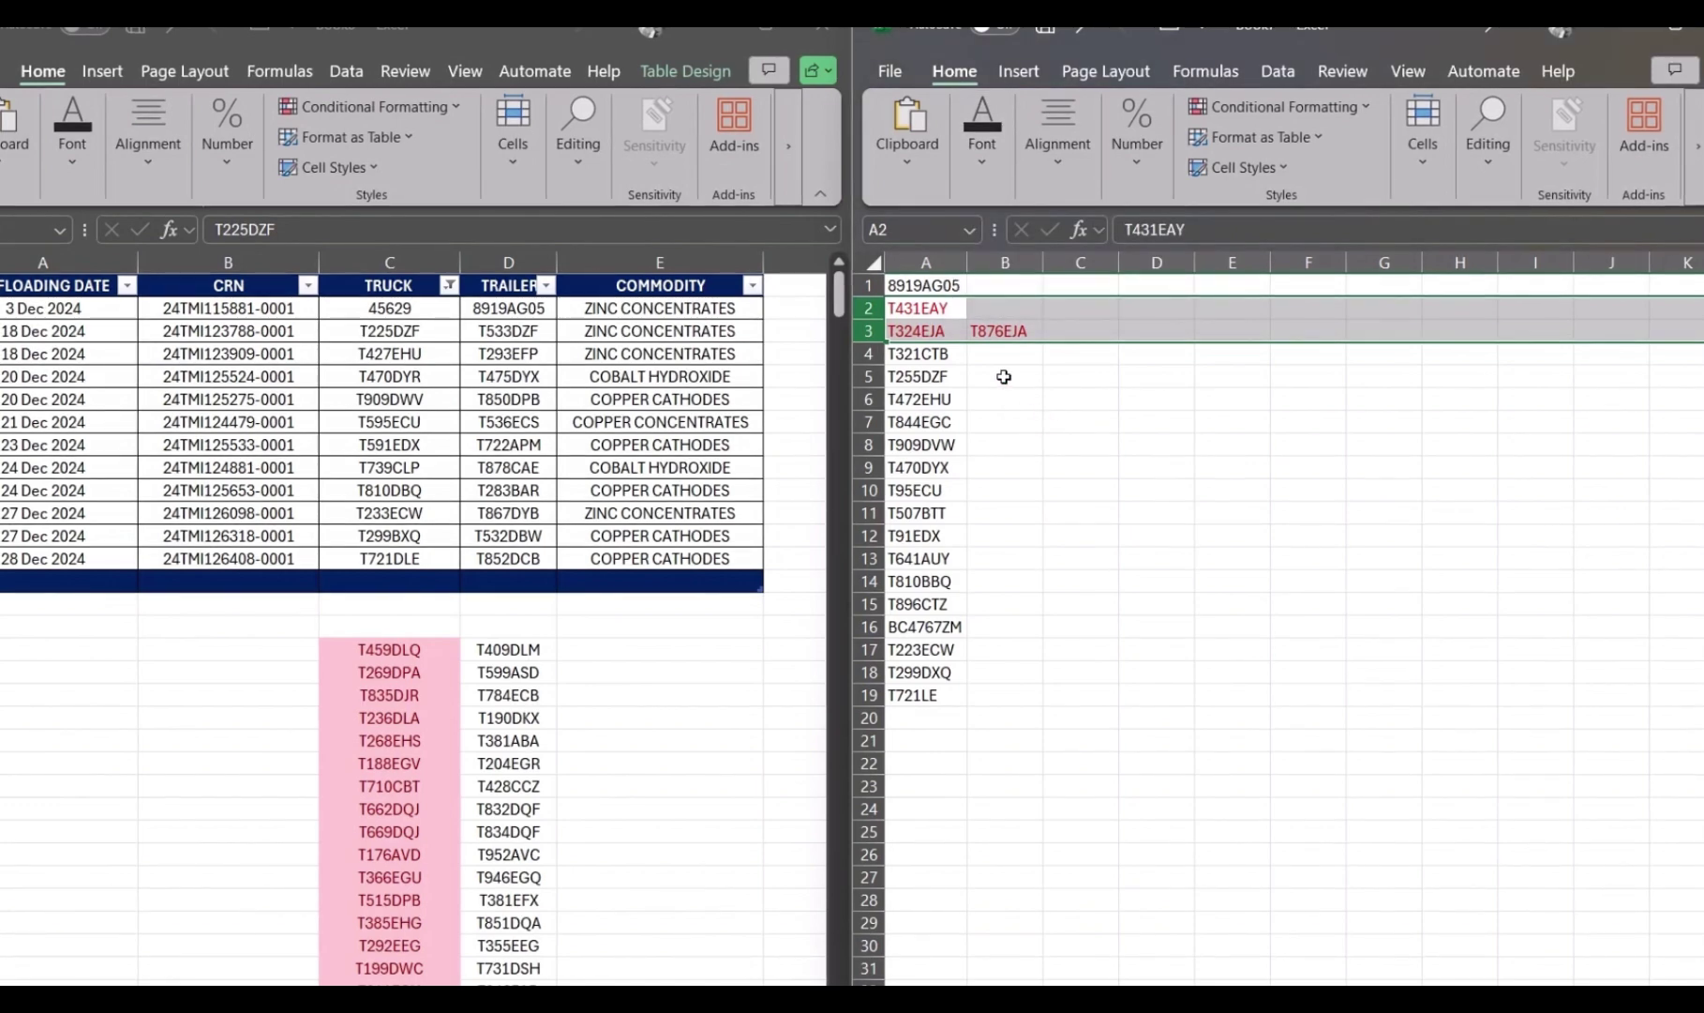
Check truck T321CTB from Book7's cell A4 against Book6's filtered TRUCK column and enter MISSING beside it in B4
left_click(933, 357)
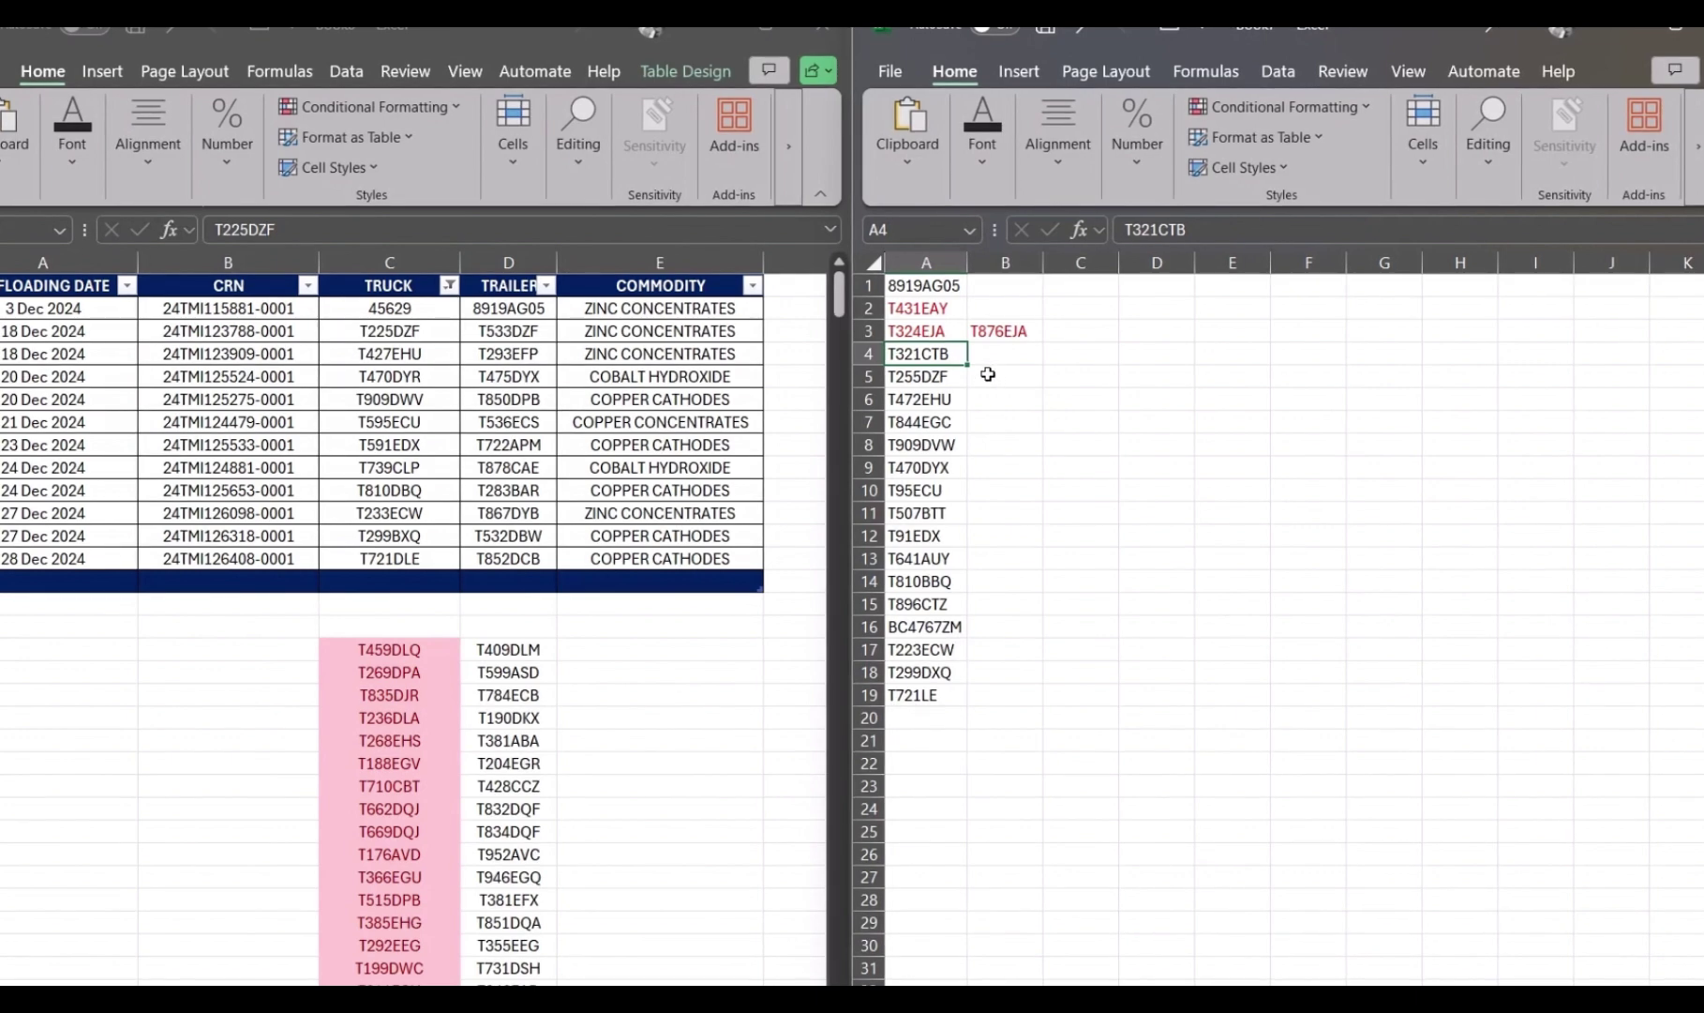
left_click(439, 399)
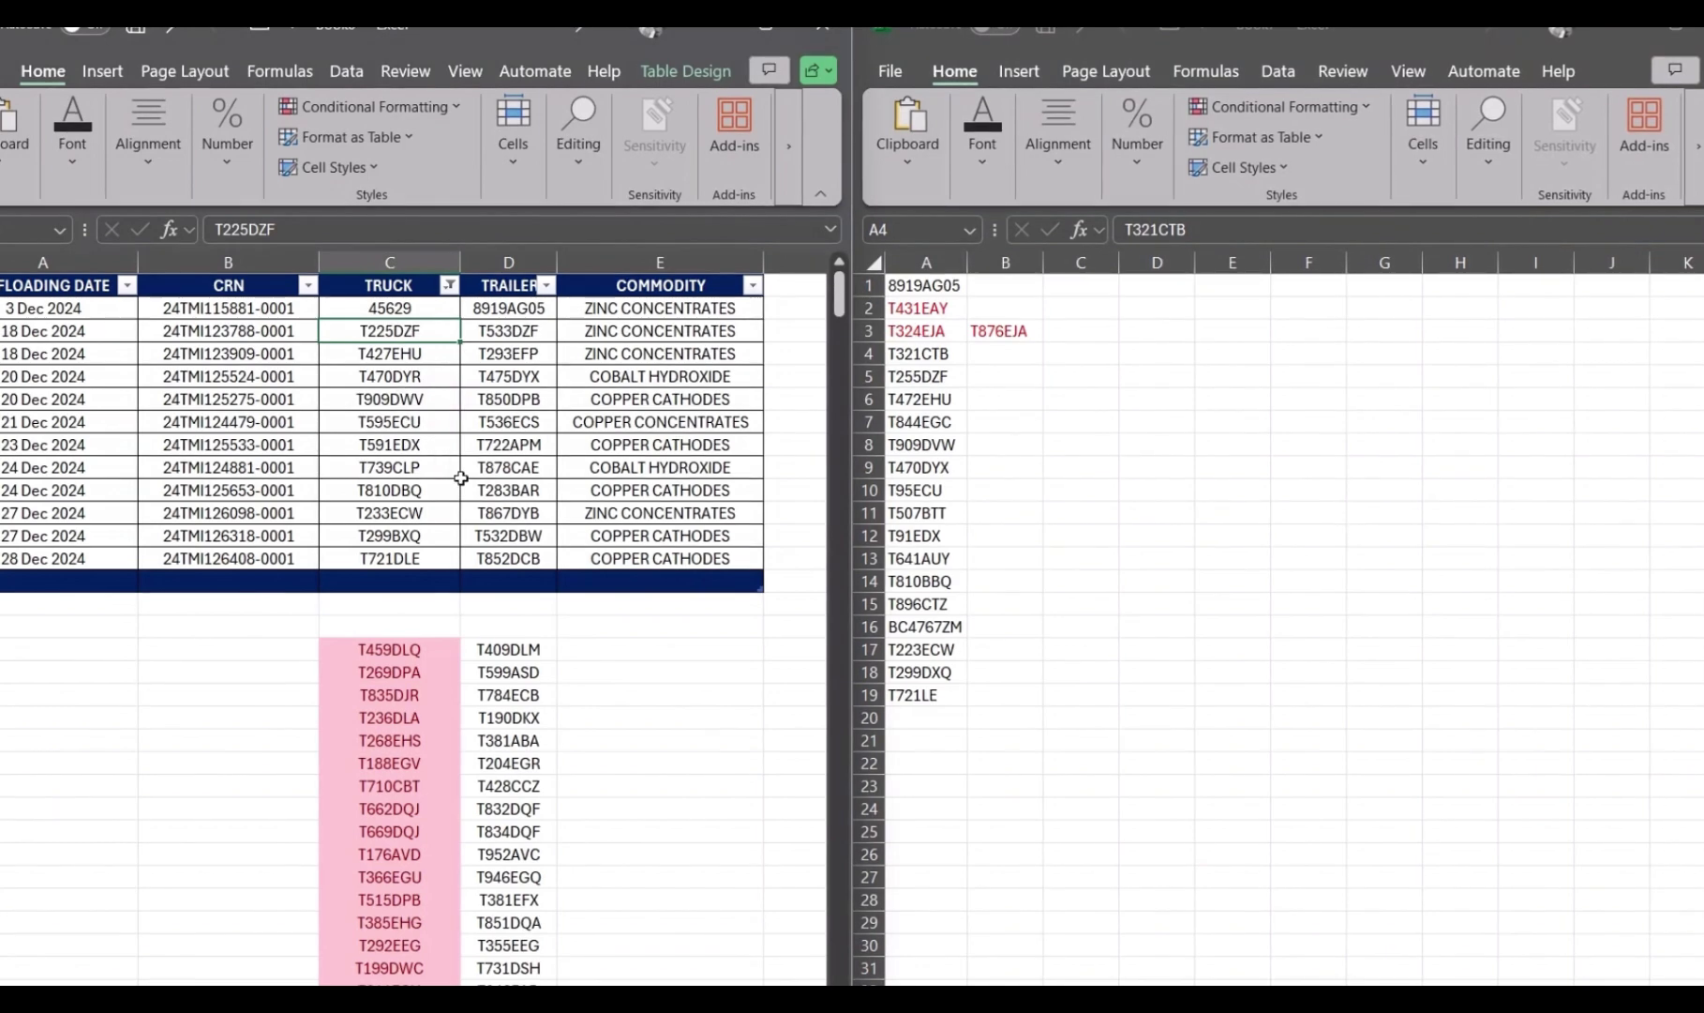
left_click(993, 354)
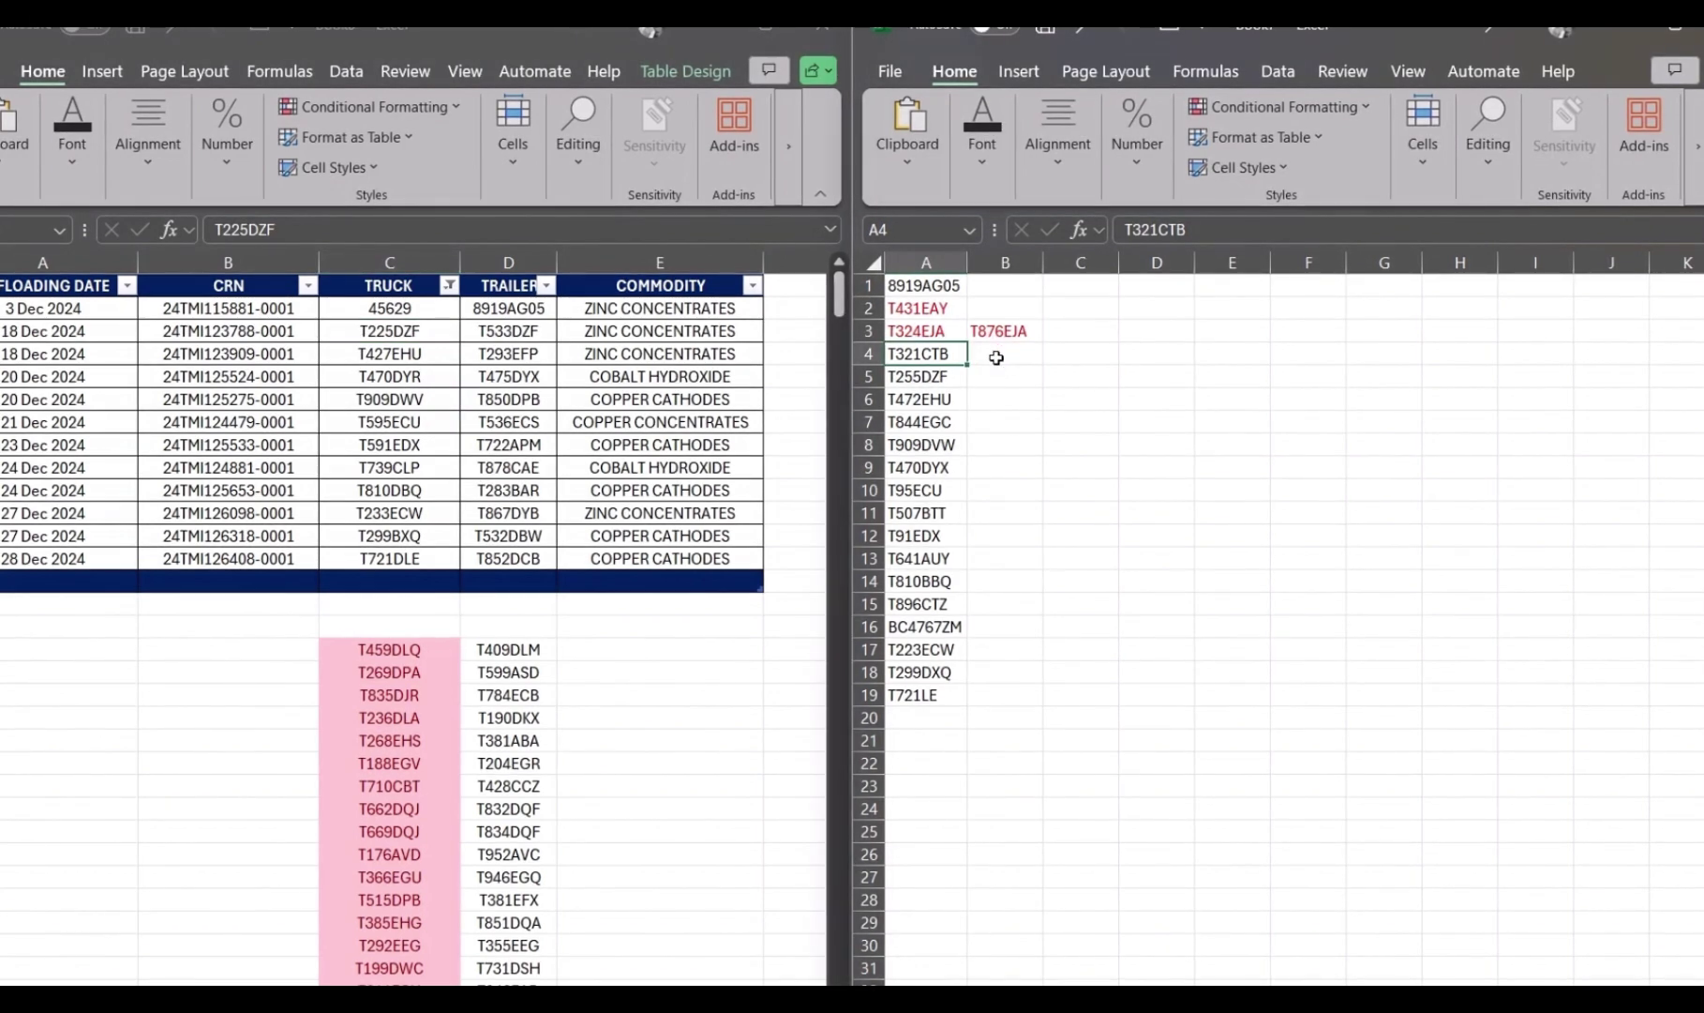
left_click(996, 357)
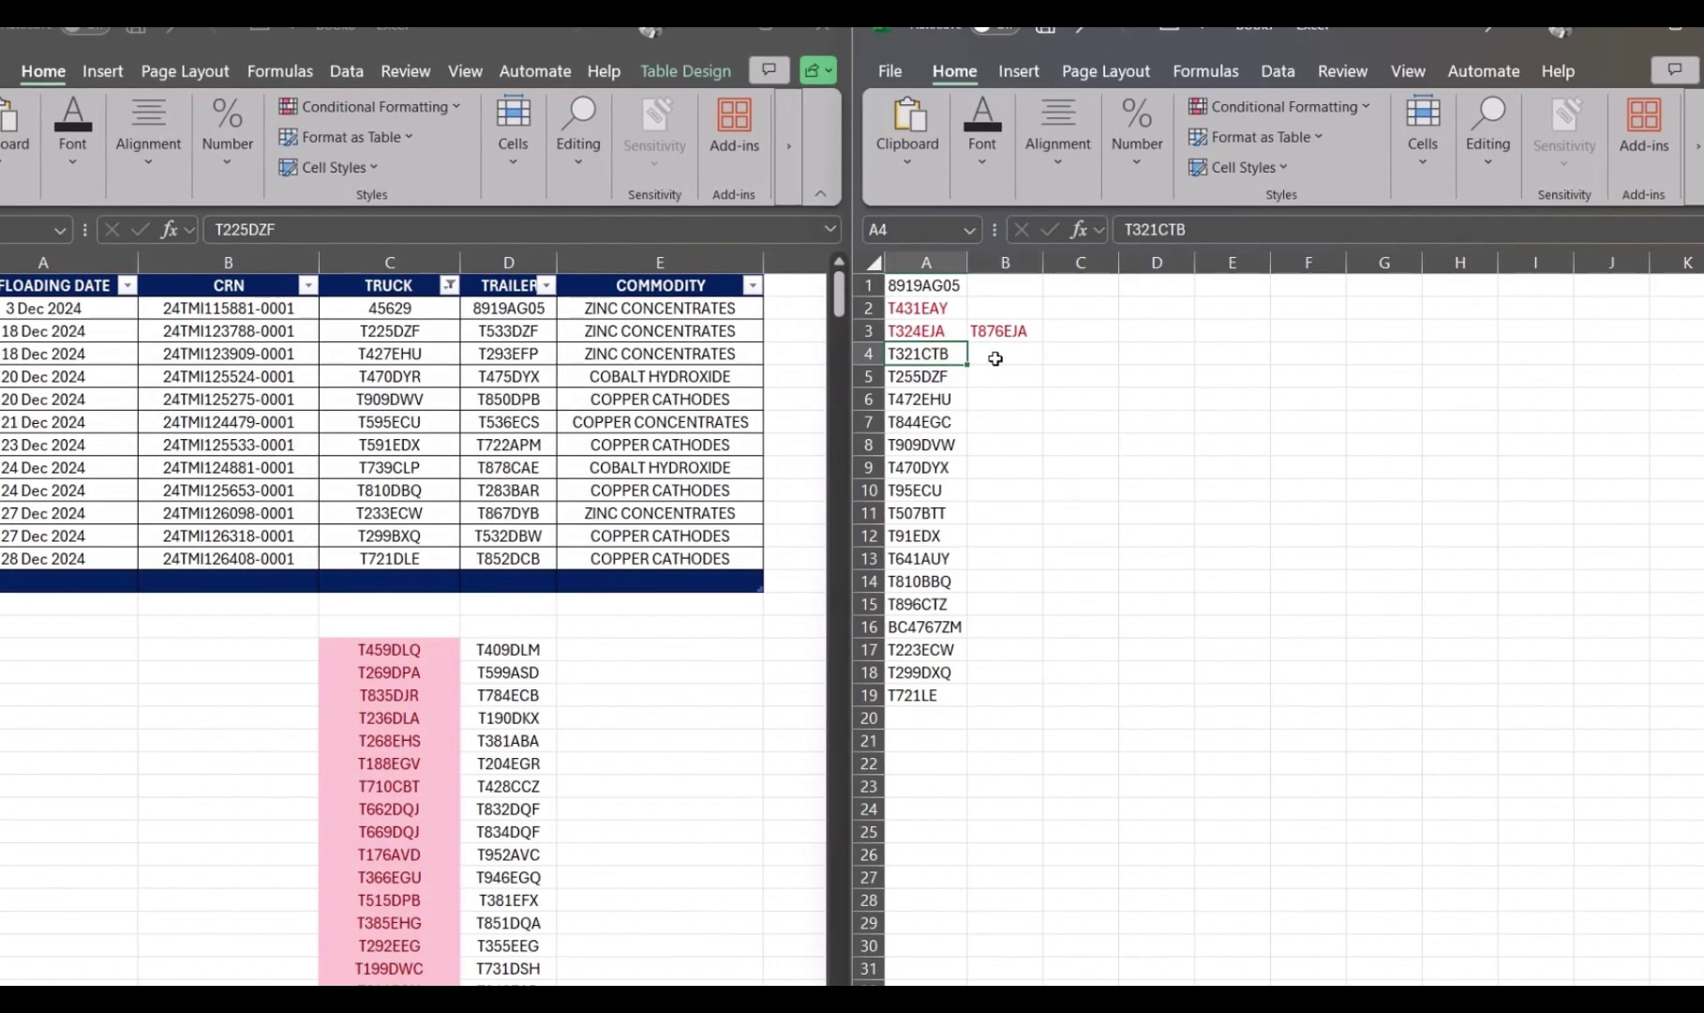
type("MISSIN")
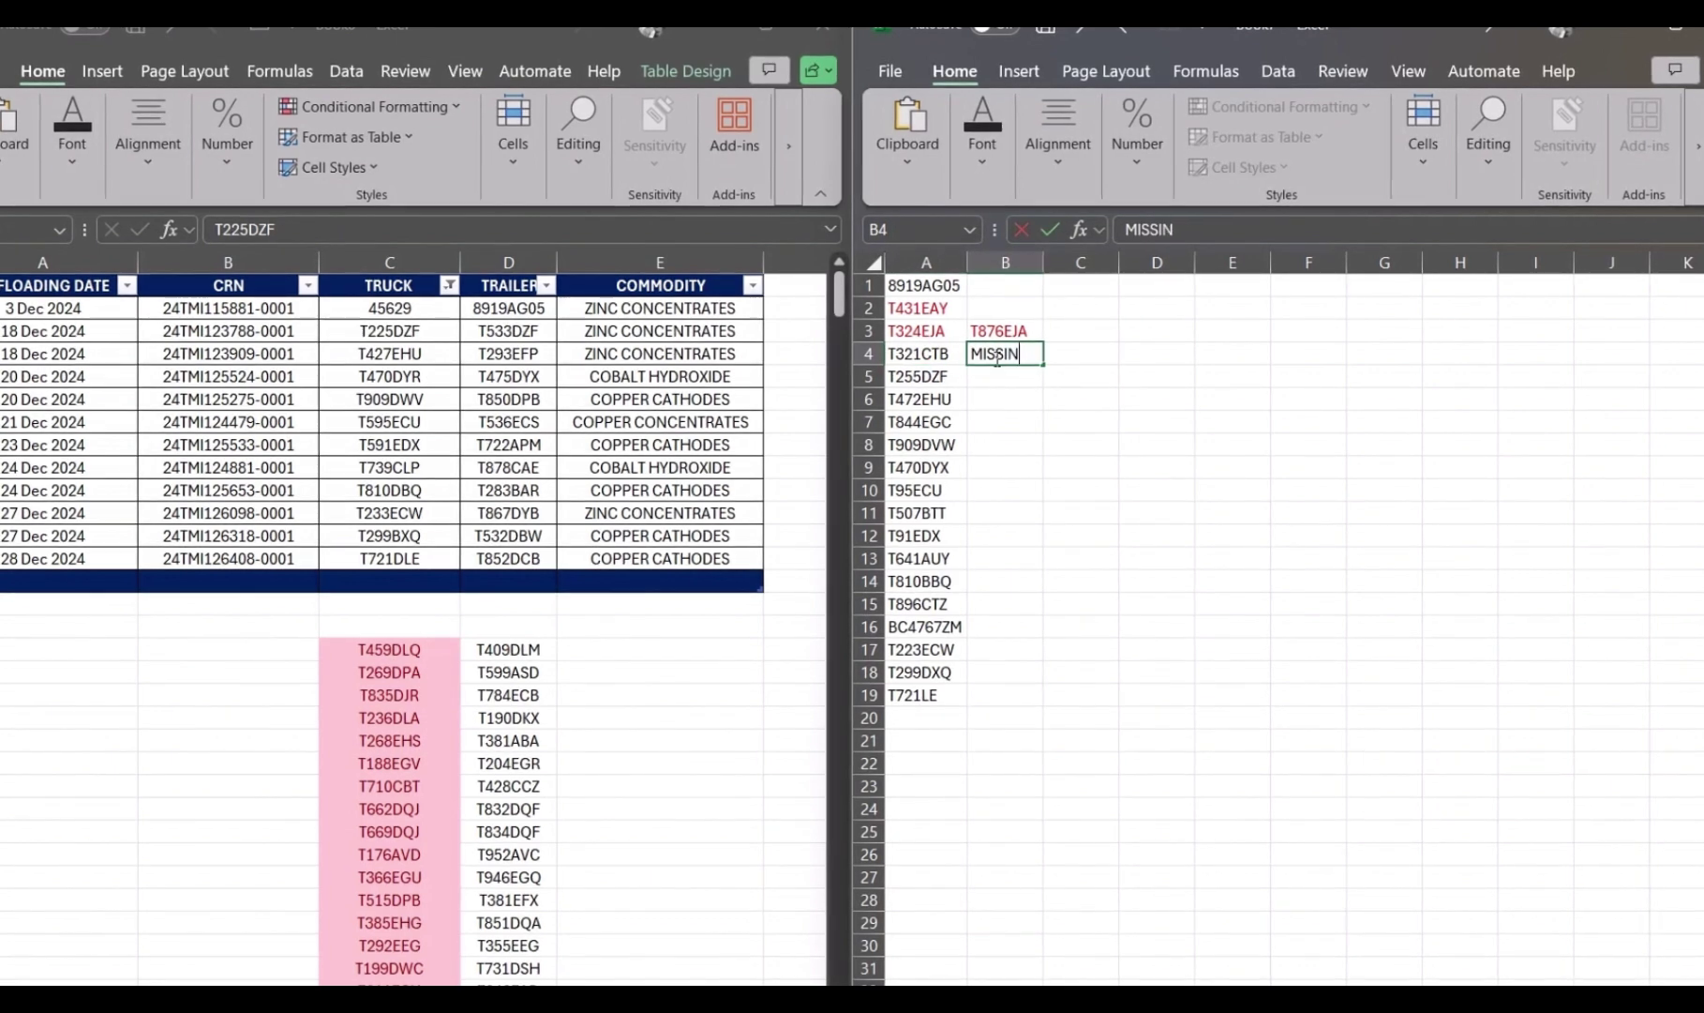
type("G")
key("Return")
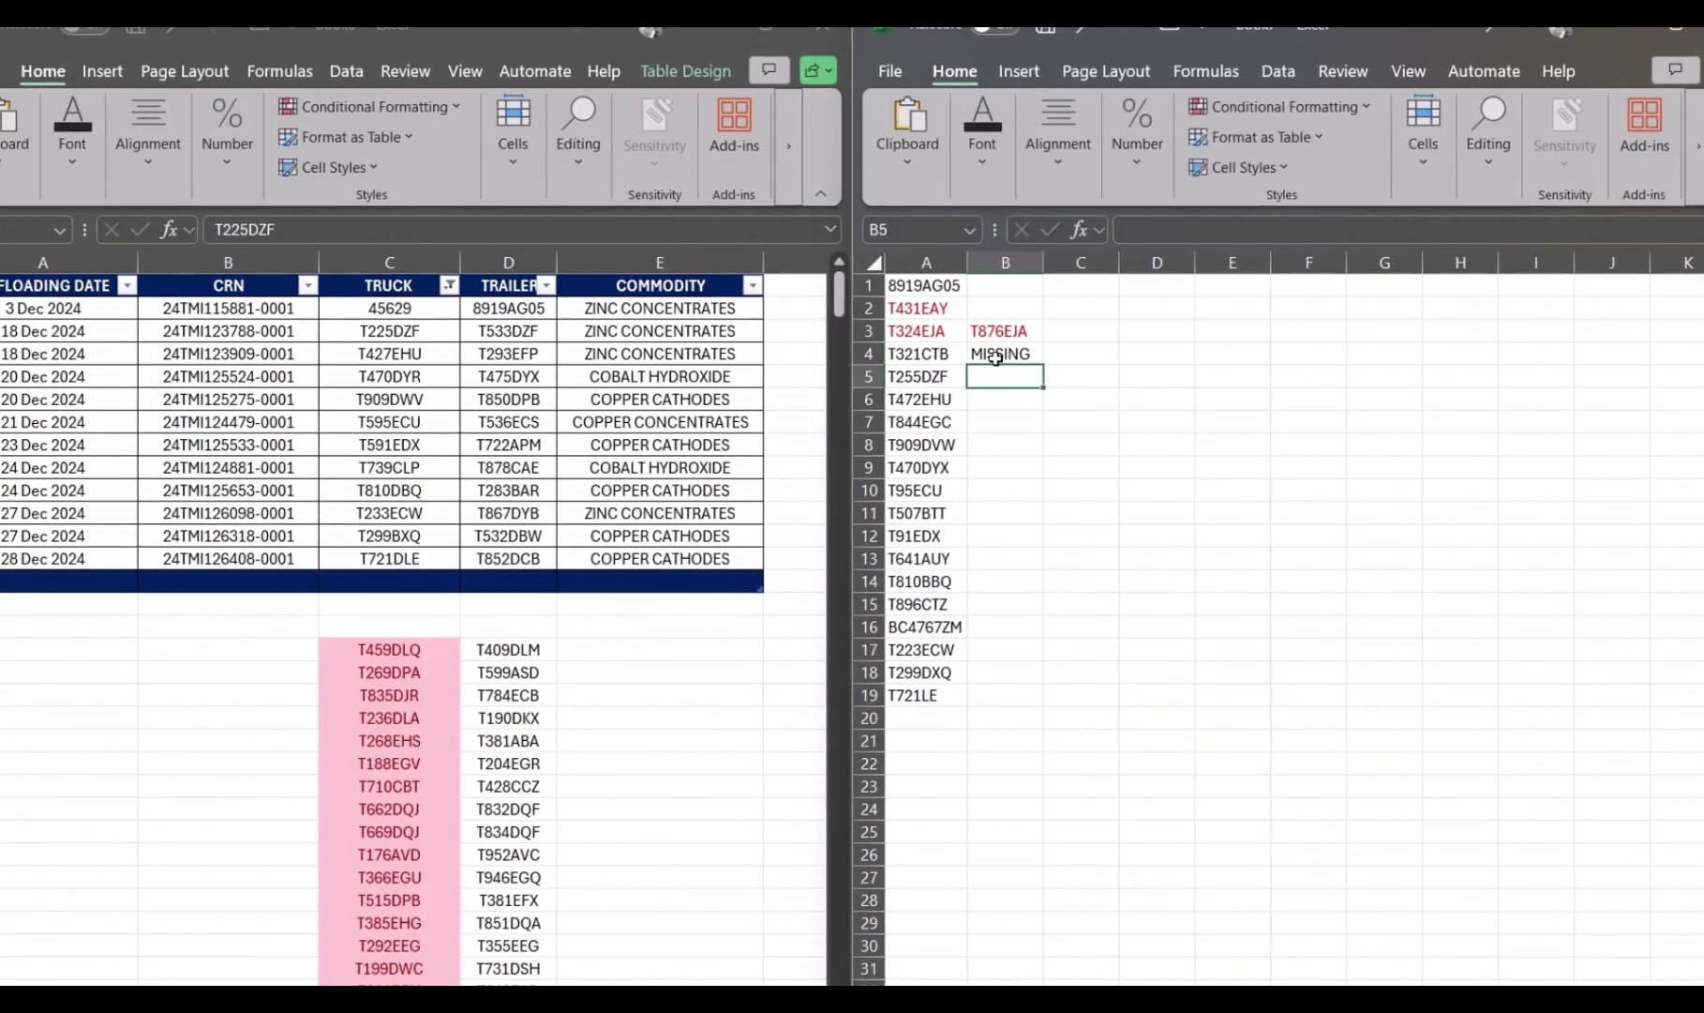
Extend the note in Book7's cell B4 to MISSING FROM BOOK 6 and autofit column B's width
left_click(995, 357)
left_click(1258, 230)
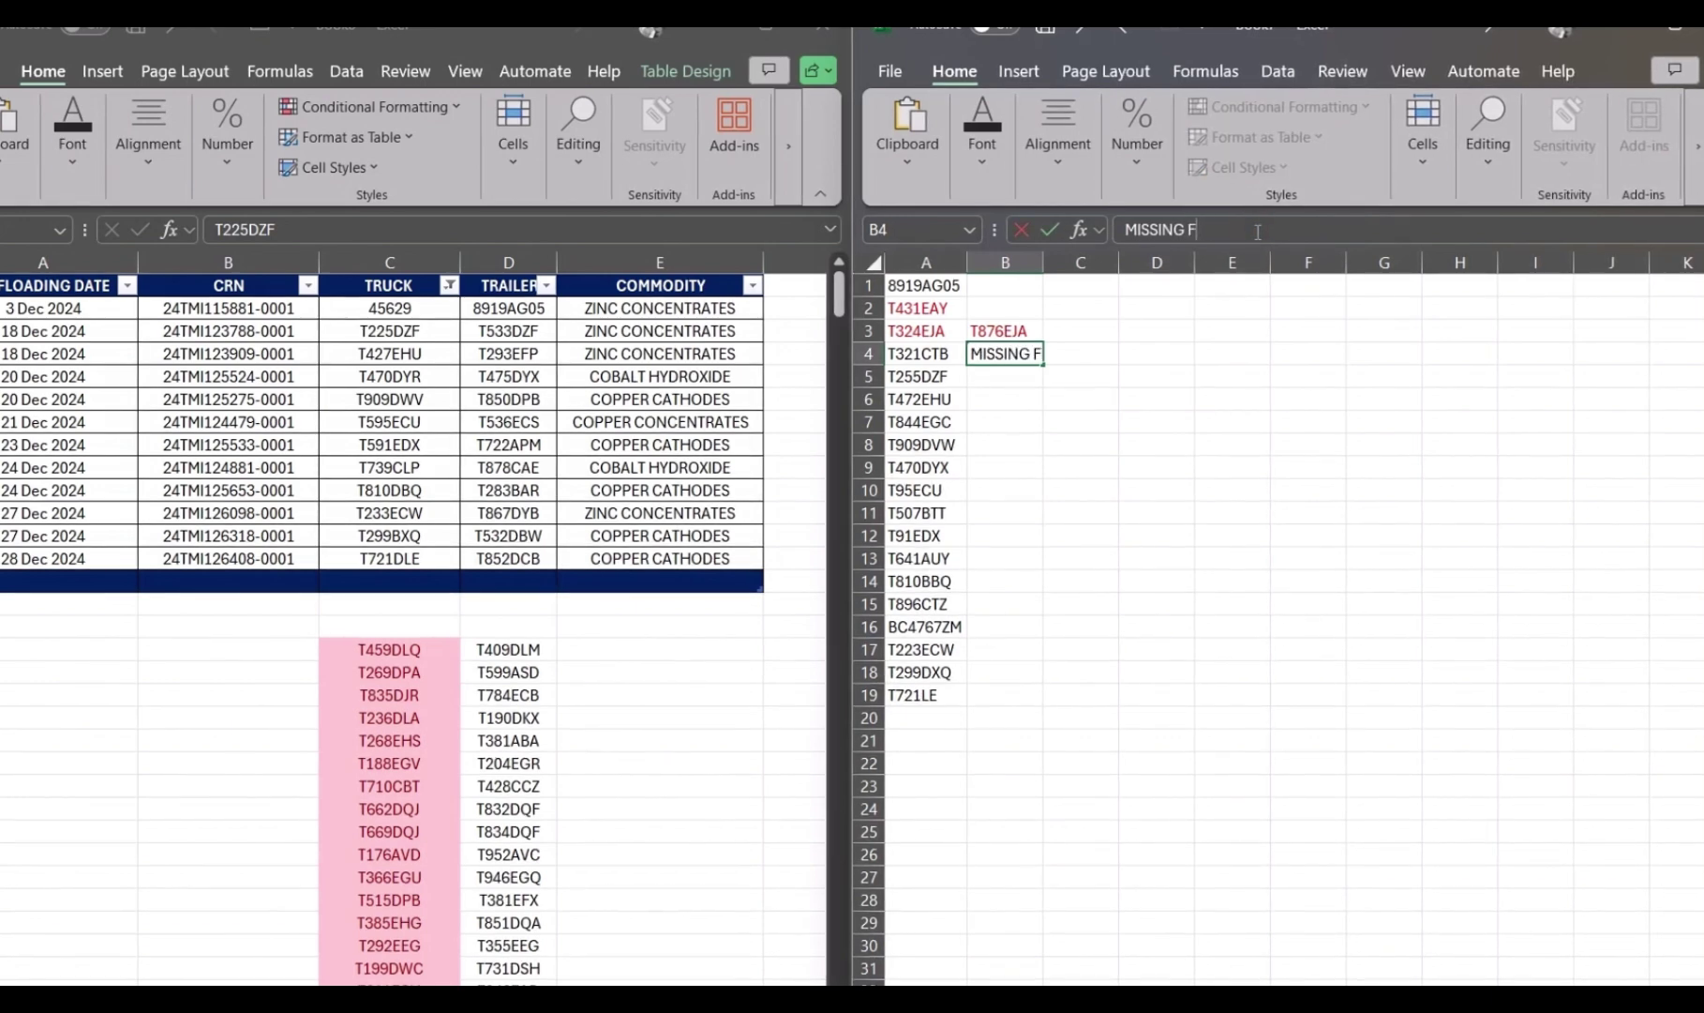
type("FROM BOOK 6")
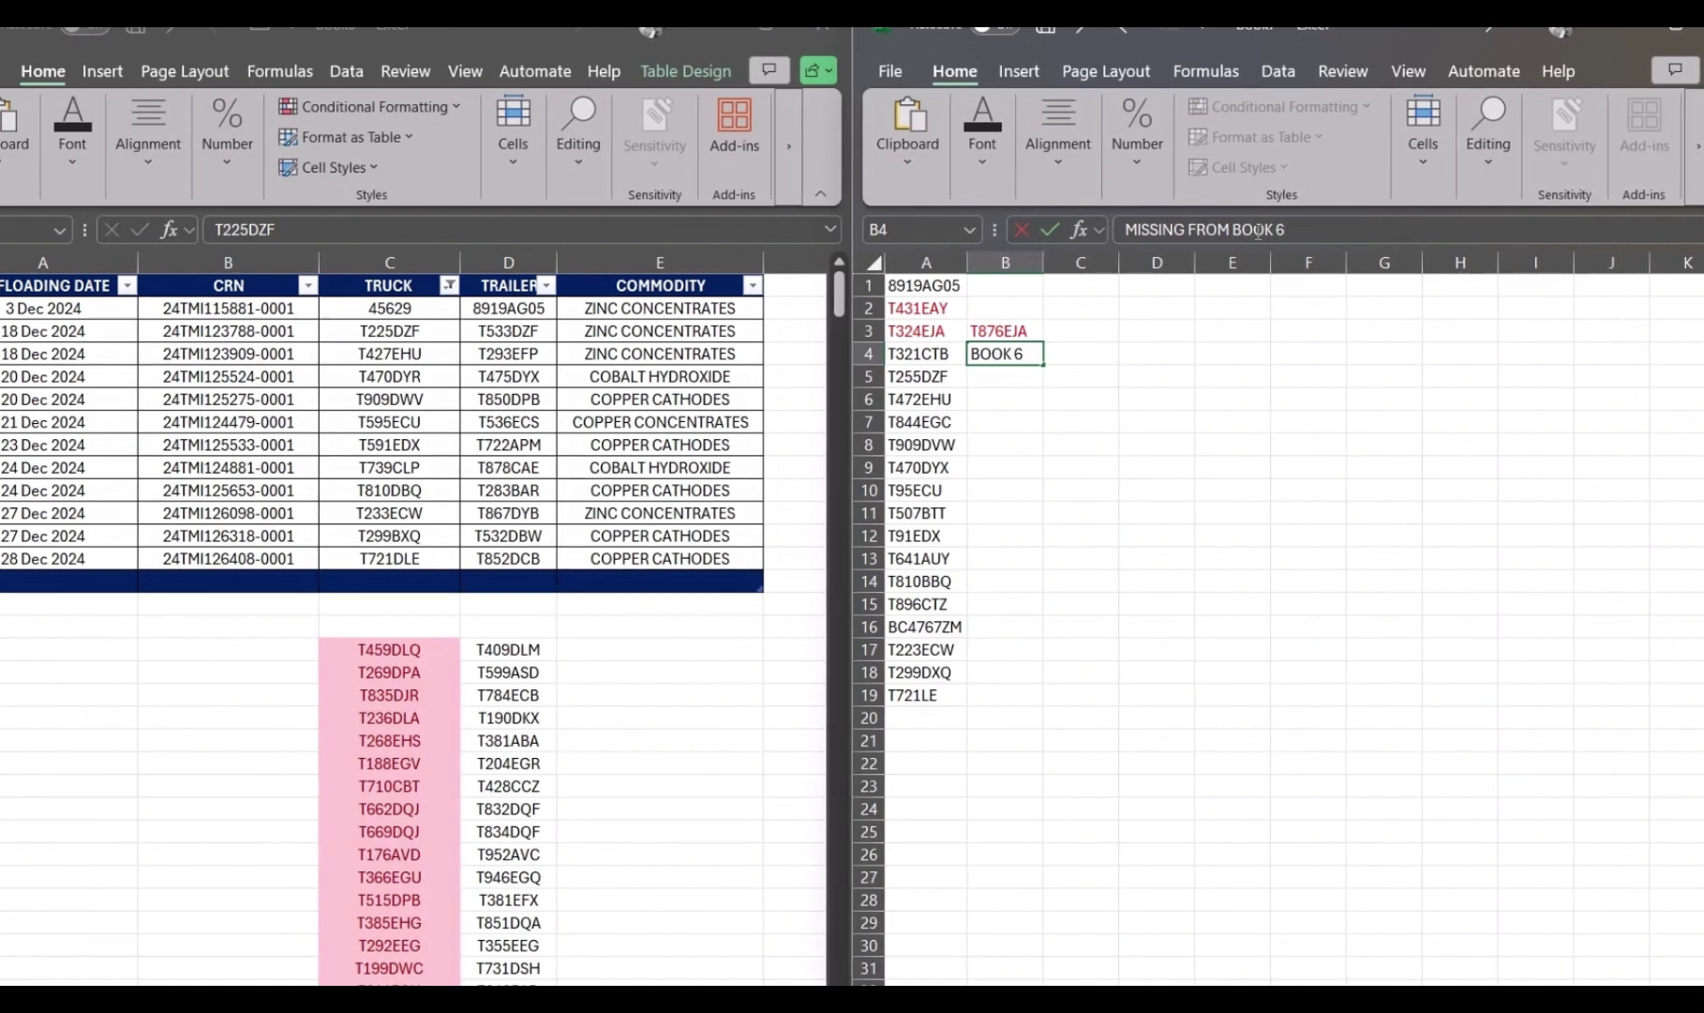
key("Return")
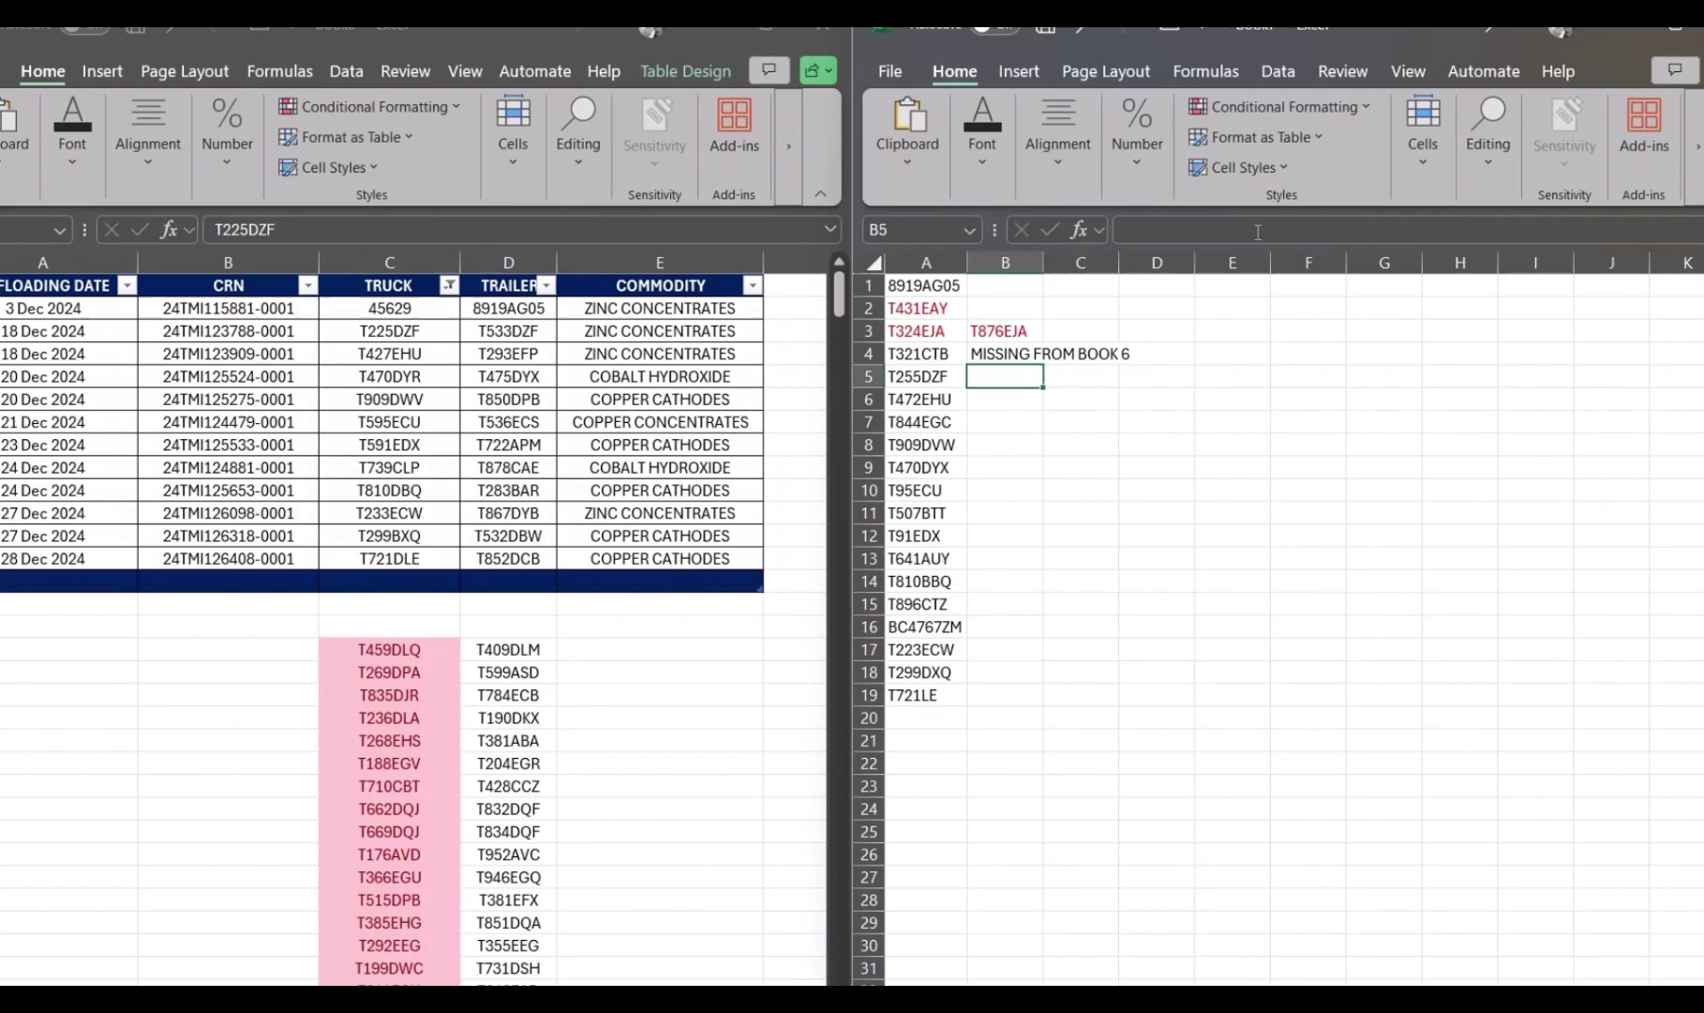
double_click(1043, 263)
left_click(1042, 349)
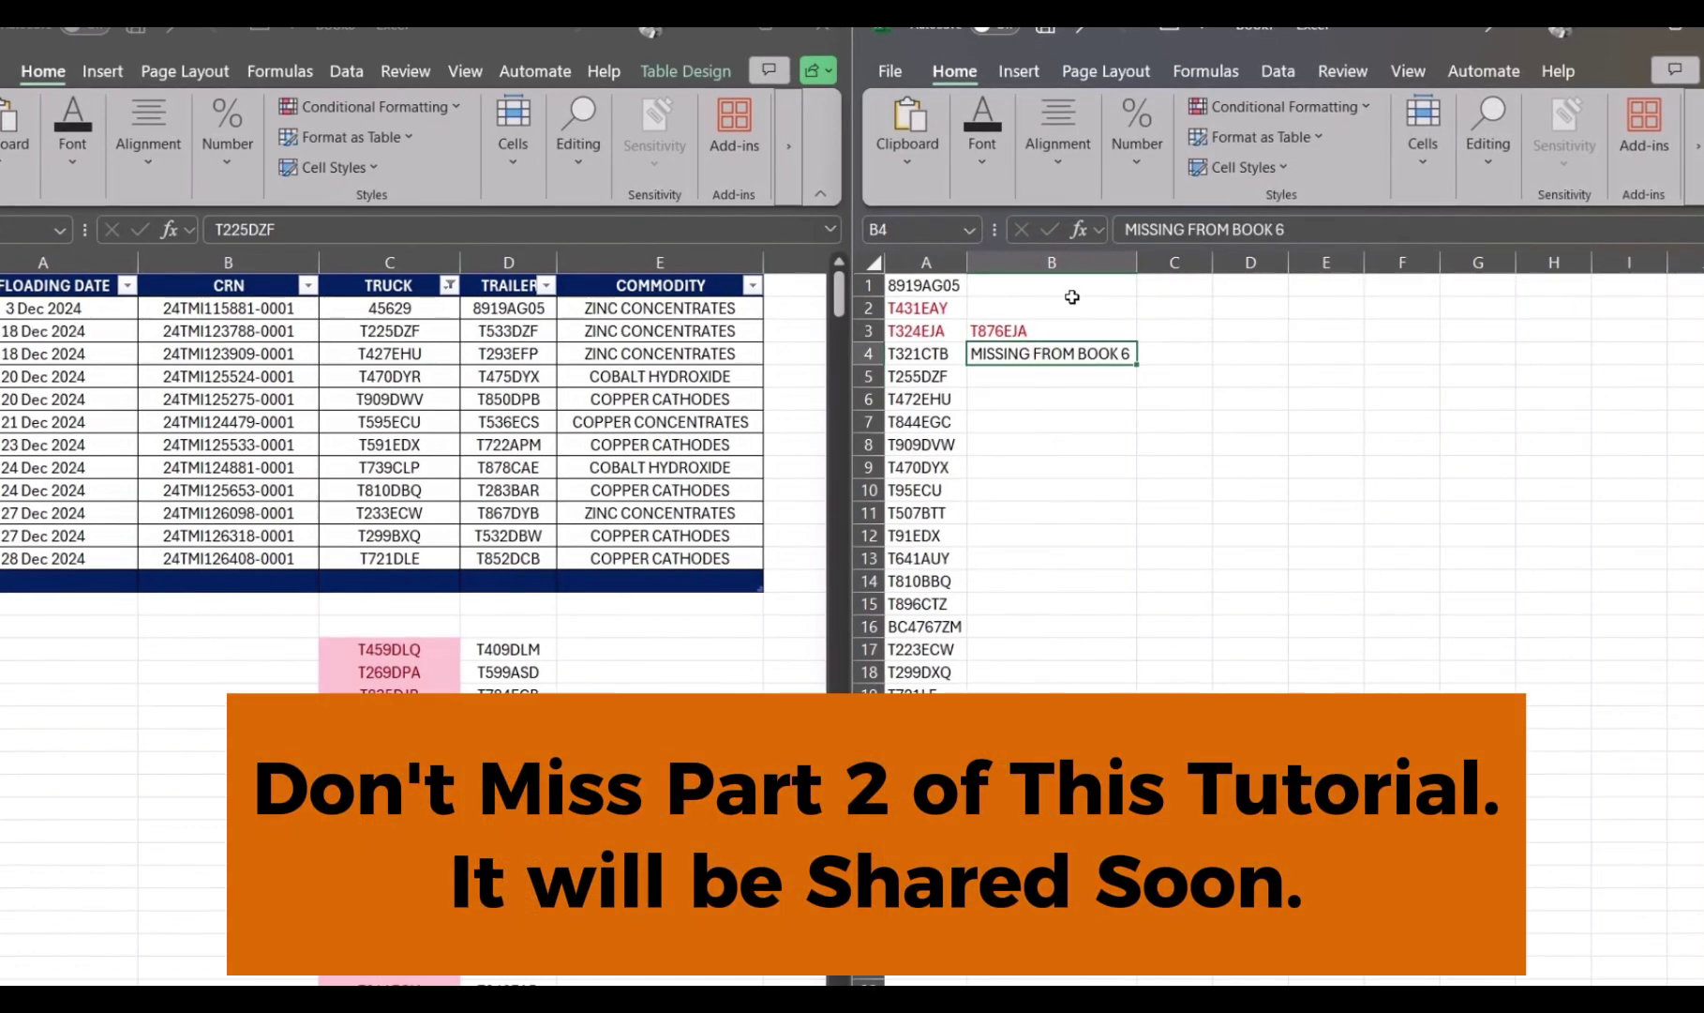